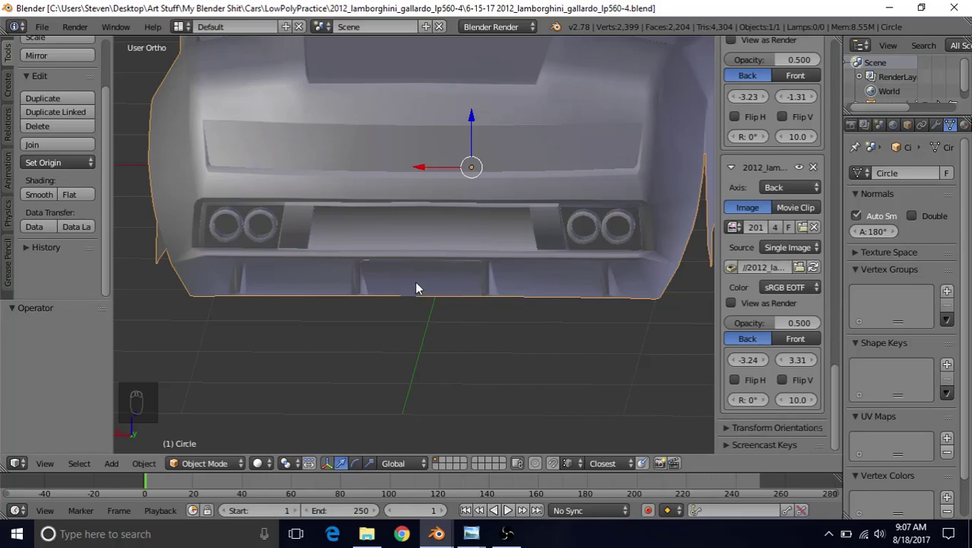
Step: Switch to the Gallardo LP560-4 rear reference photo and examine the lower bumper and the centre section beneath the red light
mouse_move(472, 533)
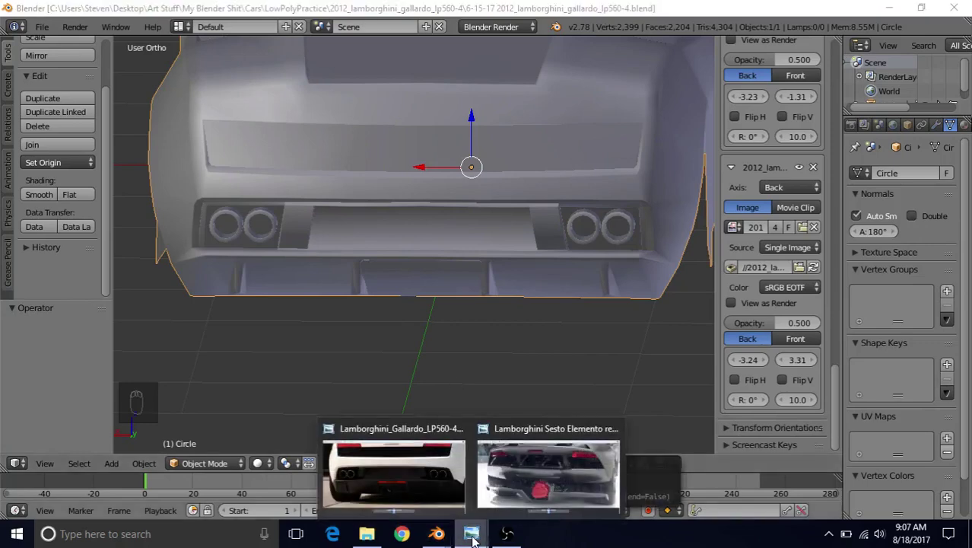
left_click(417, 494)
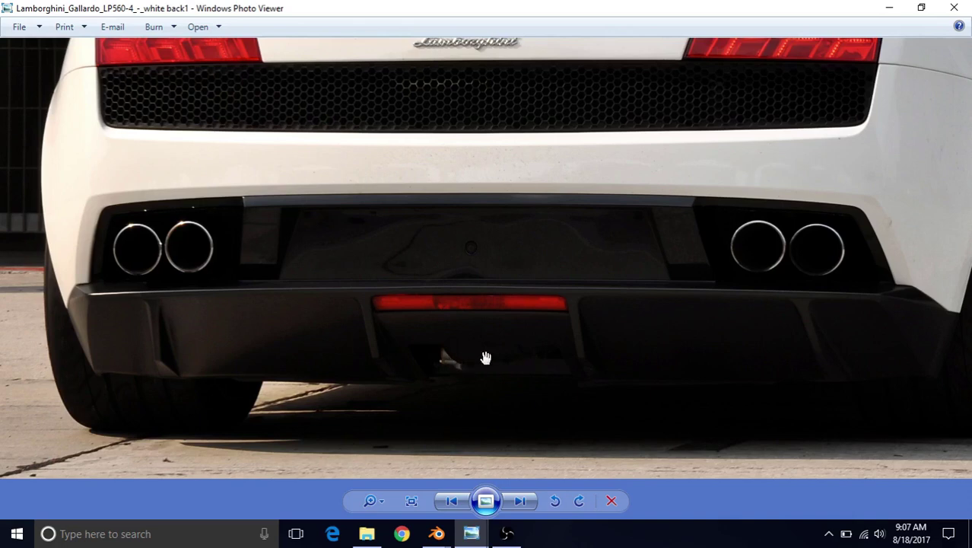
left_click_drag(486, 357, 478, 349)
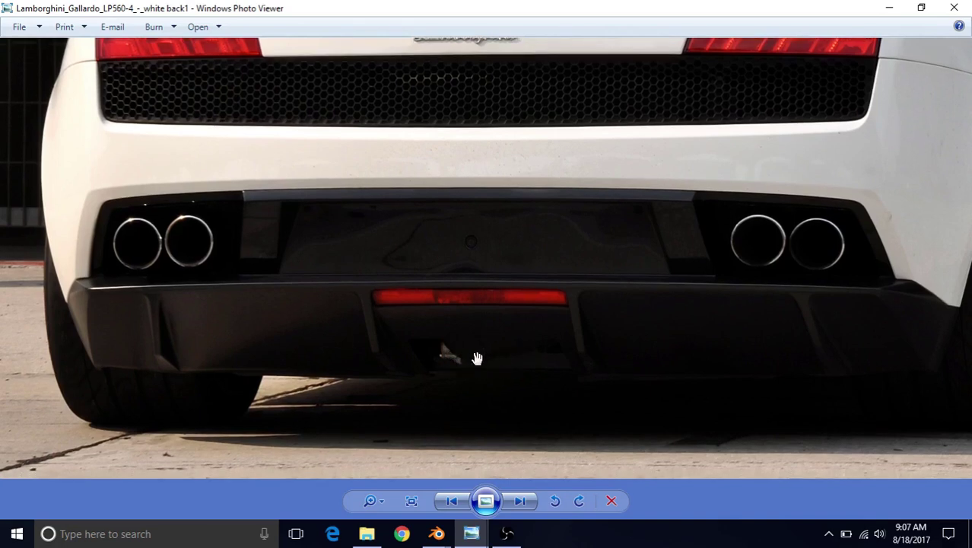
left_click_drag(486, 350, 396, 331)
scroll(396, 332, "down", 5)
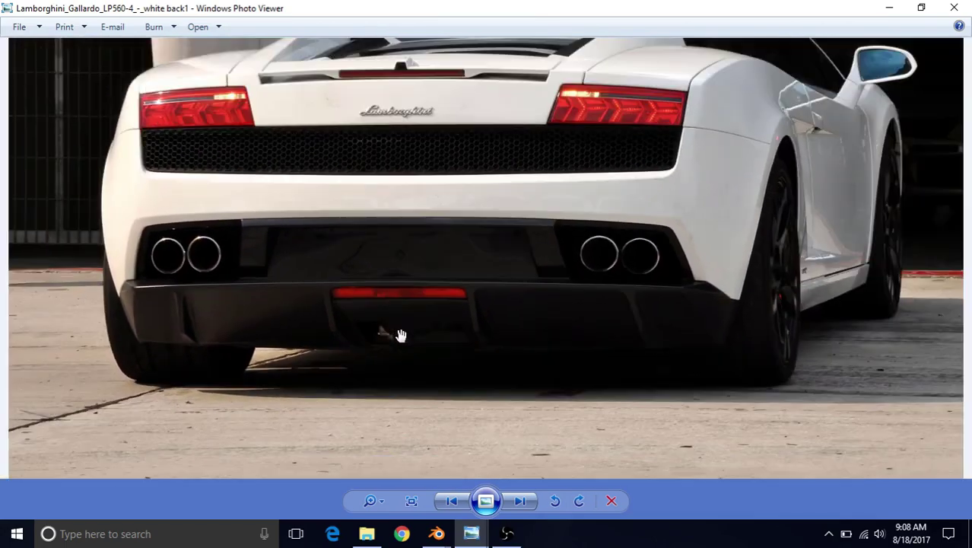
scroll(478, 308, "up", 2)
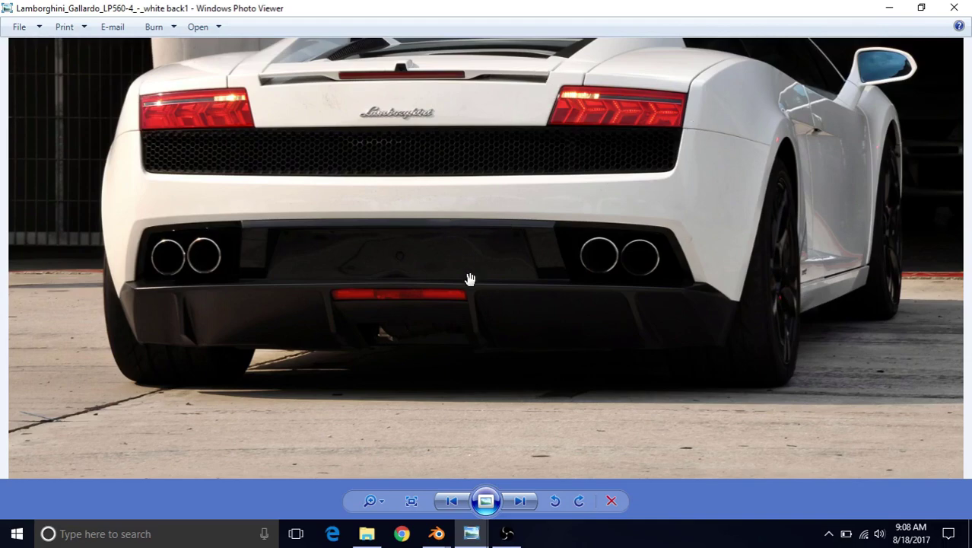
scroll(470, 280, "up", 1)
left_click_drag(462, 283, 555, 241)
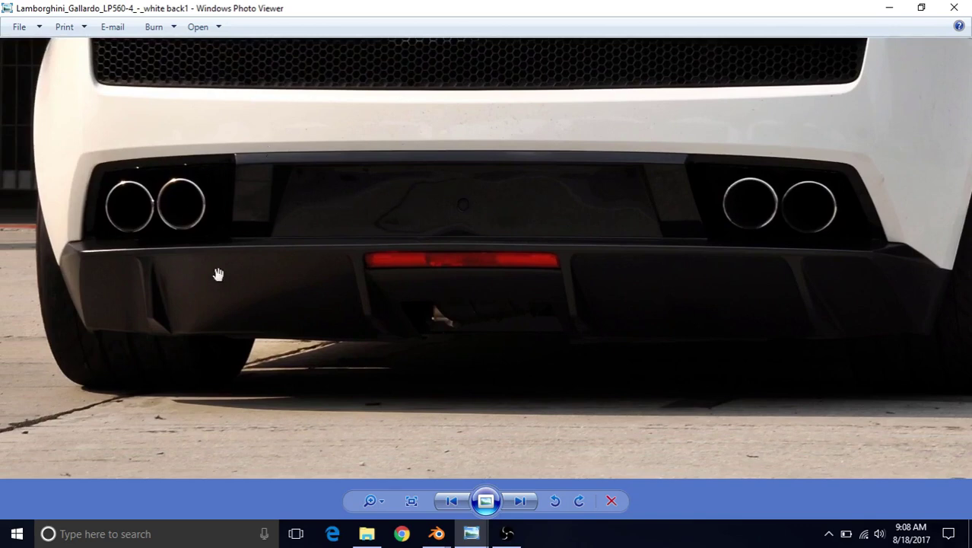
left_click_drag(472, 313, 471, 332)
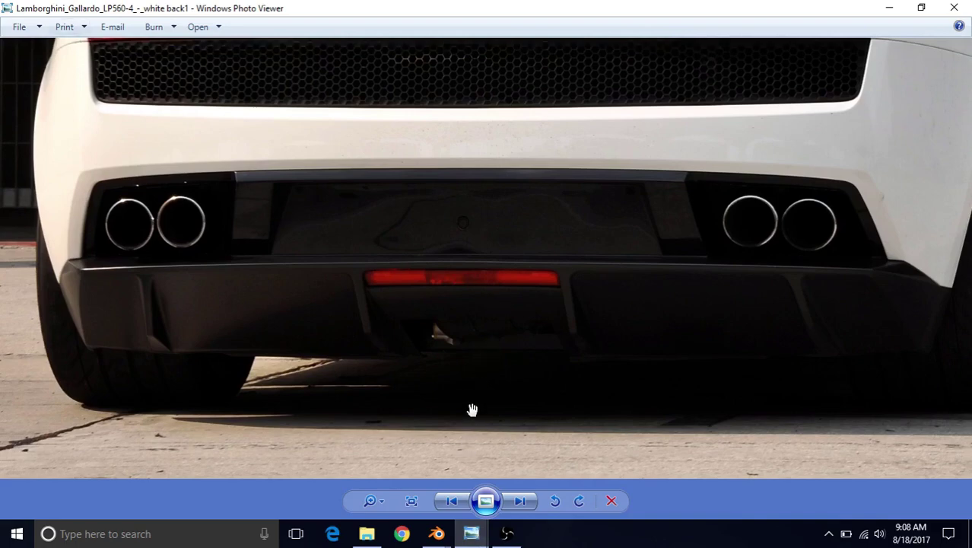
Step: Switch to the Lamborghini Sesto Elemento reference photo and examine the red cover at the centre of the diffuser up close
left_click(473, 521)
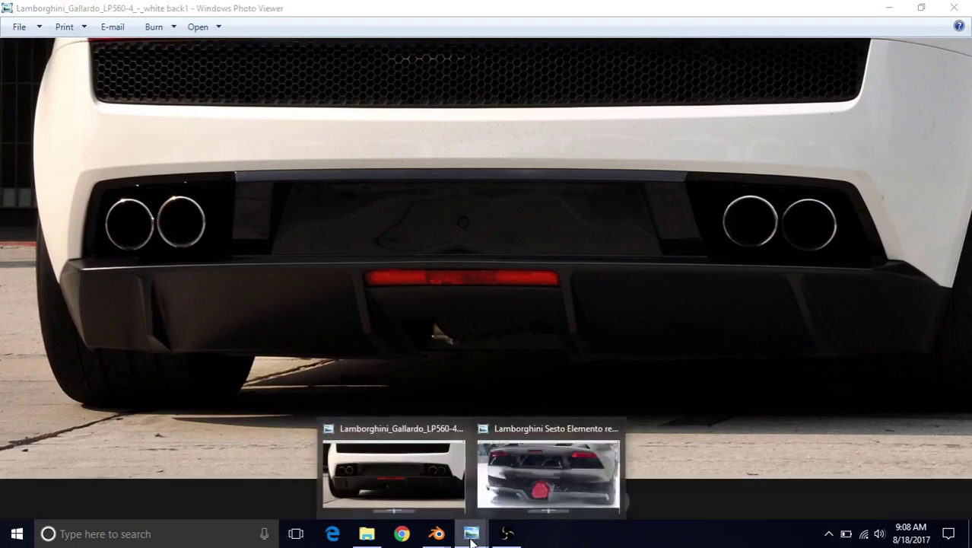
left_click(530, 488)
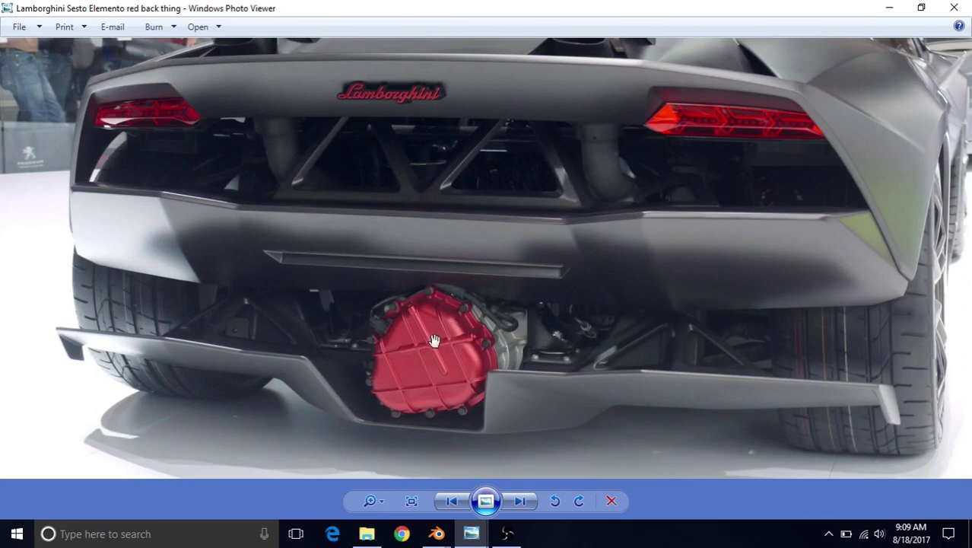
left_click_drag(440, 339, 528, 228)
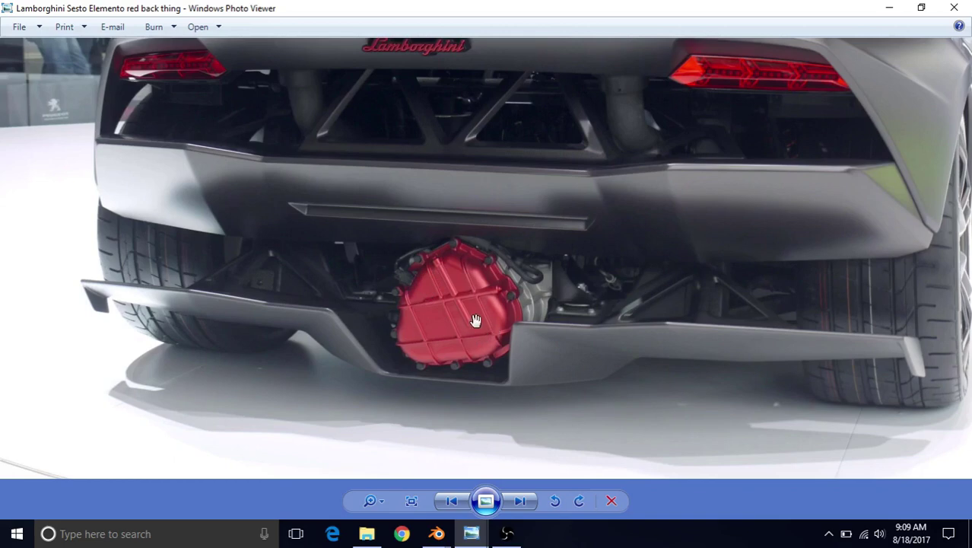
left_click_drag(473, 328, 463, 356)
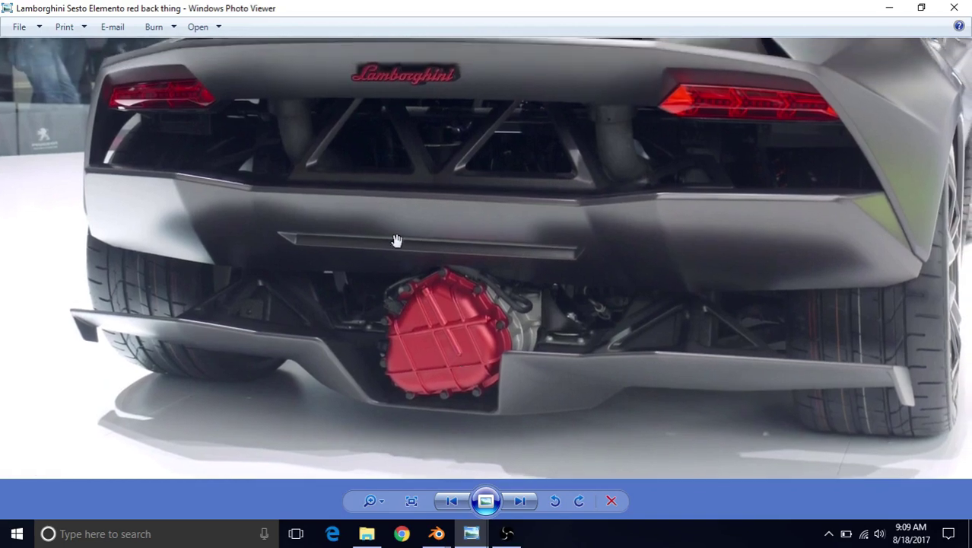
left_click_drag(438, 290, 434, 279)
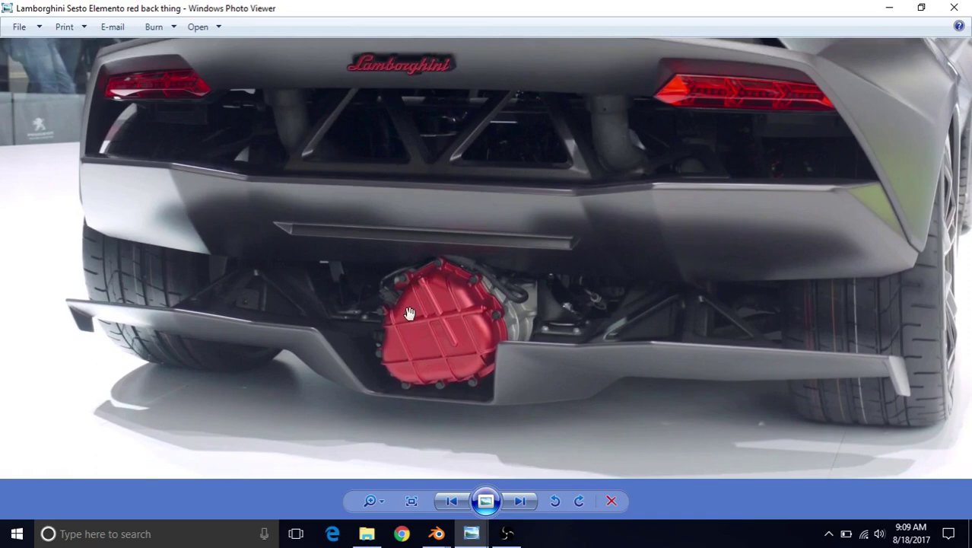
scroll(409, 313, "up", 2)
scroll(417, 299, "up", 1)
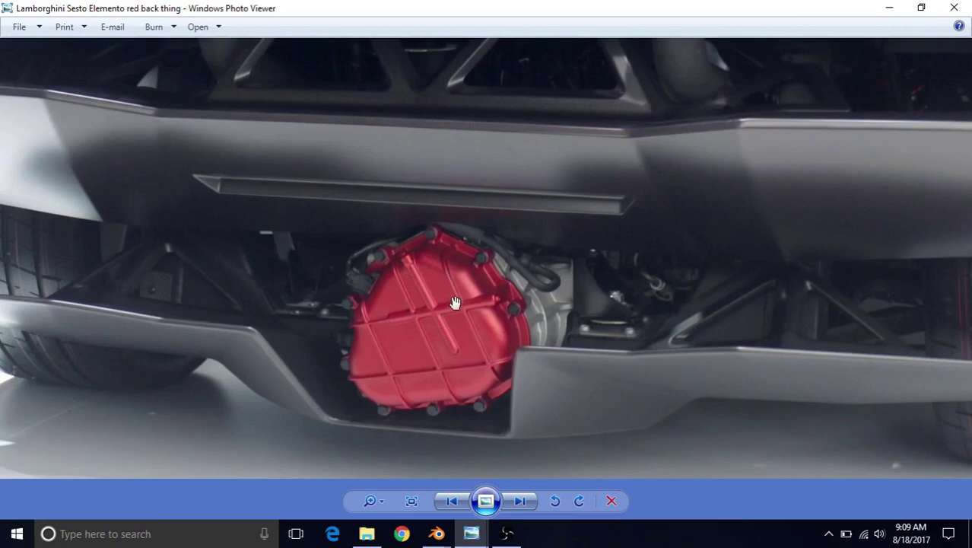
left_click_drag(447, 333, 483, 333)
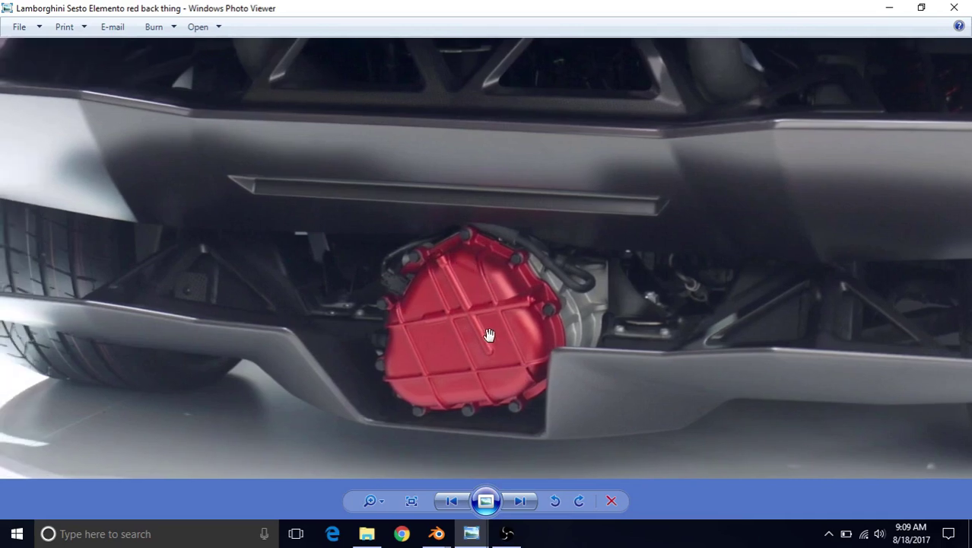
Step: Compare the Sesto Elemento's red cover with the area below the red light in the Gallardo rear photo
mouse_move(471, 533)
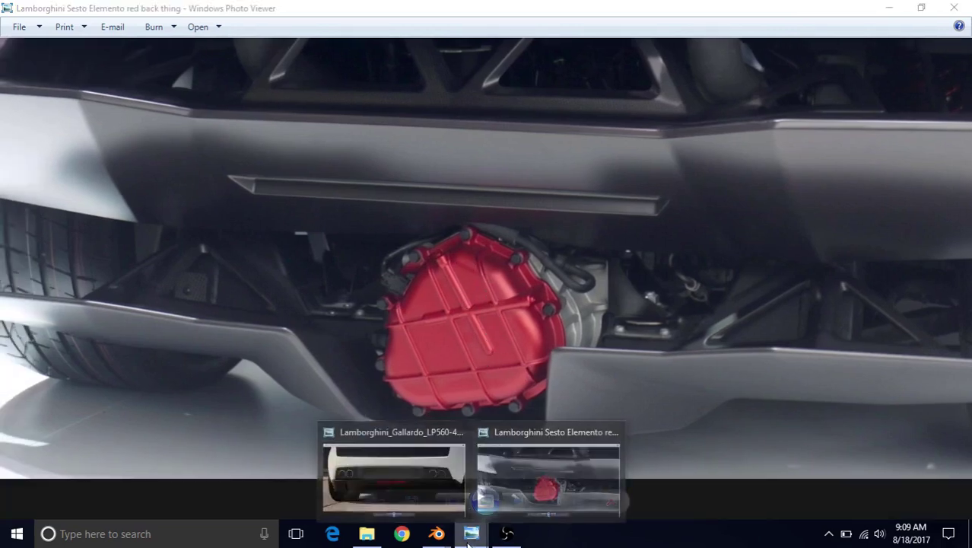
left_click(421, 476)
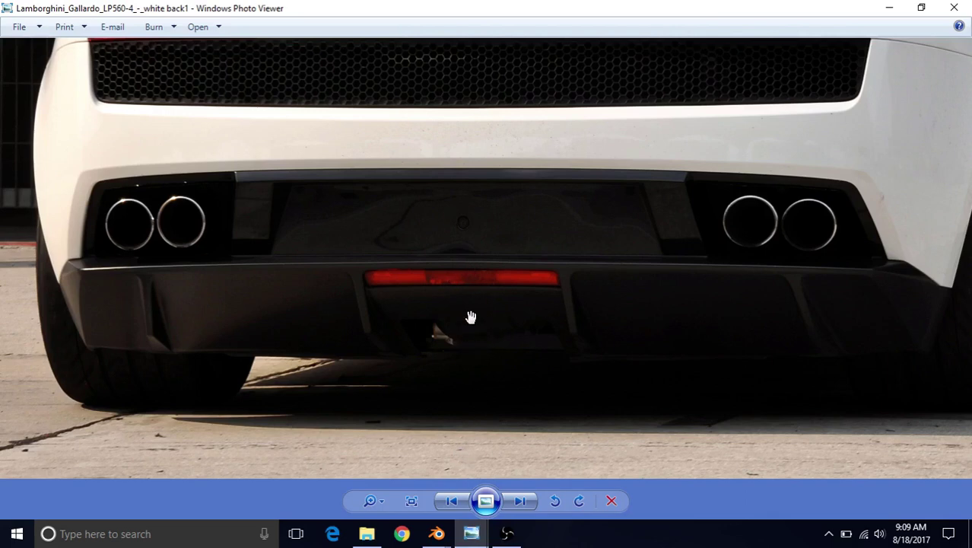
mouse_move(471, 533)
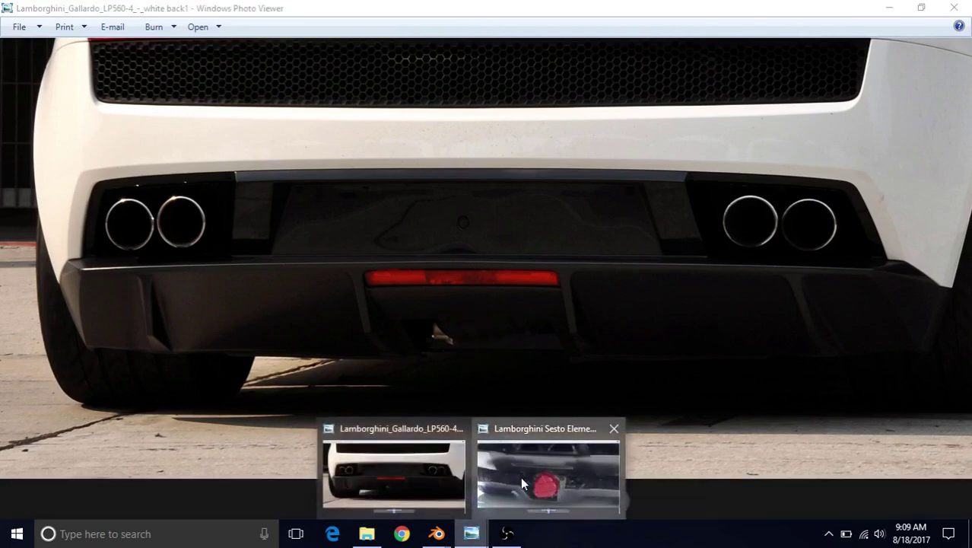
left_click(522, 483)
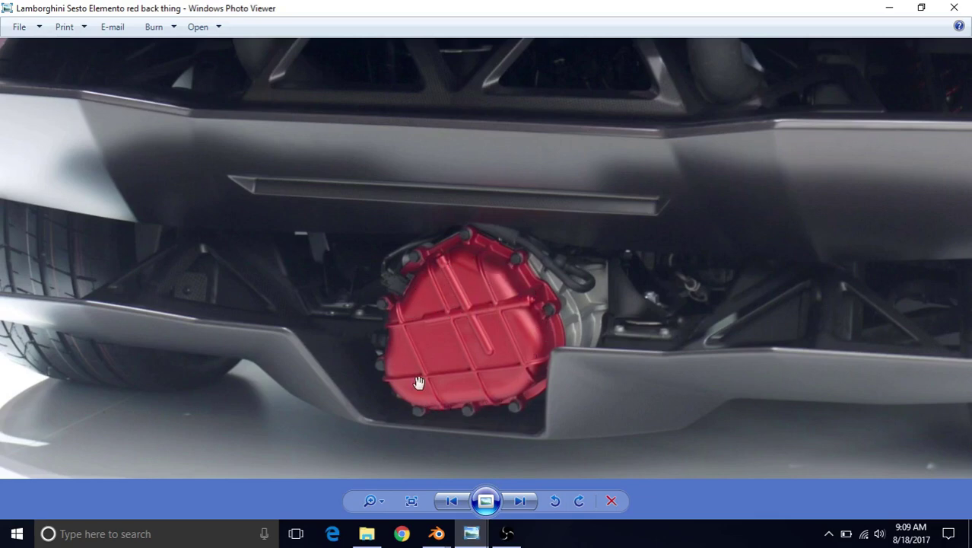
mouse_move(473, 533)
left_click(452, 509)
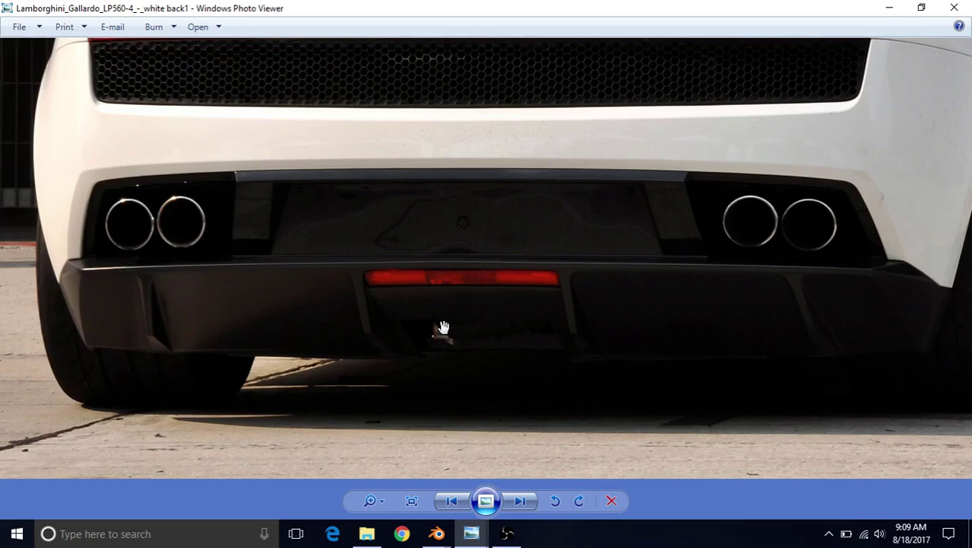
left_click_drag(527, 286, 540, 281)
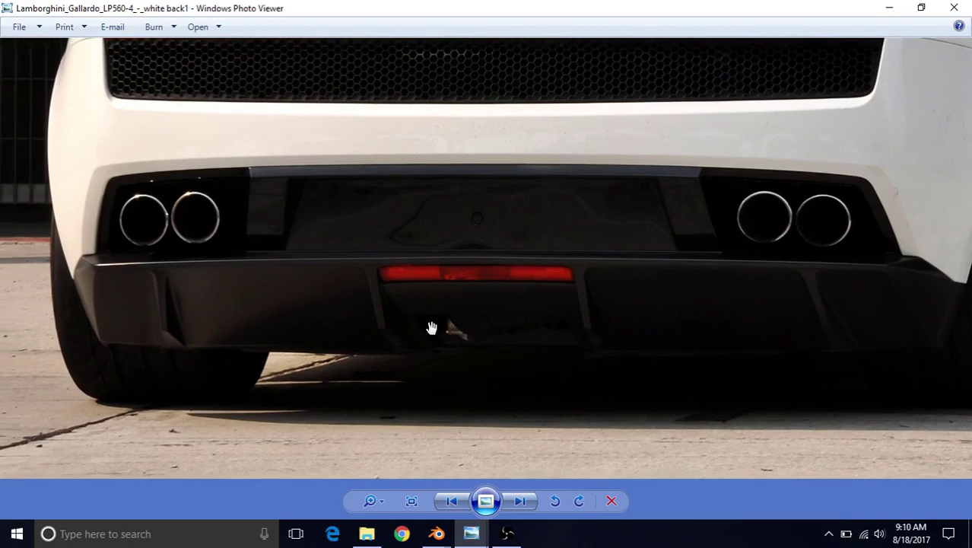
Step: Switch to the Gallardo model in Blender and add a vertical loop cut to the lower centre bumper panel, slid outward toward the fin
left_click(437, 533)
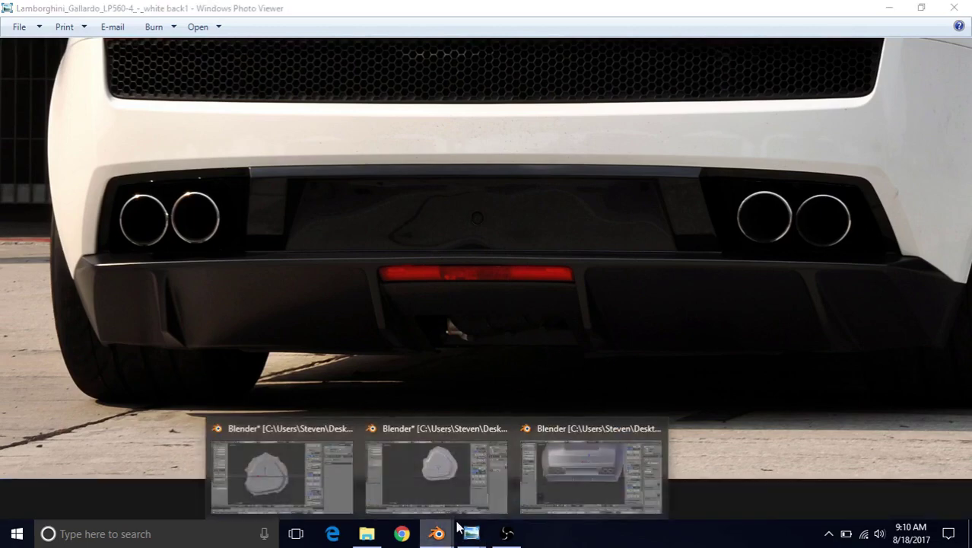
left_click(576, 481)
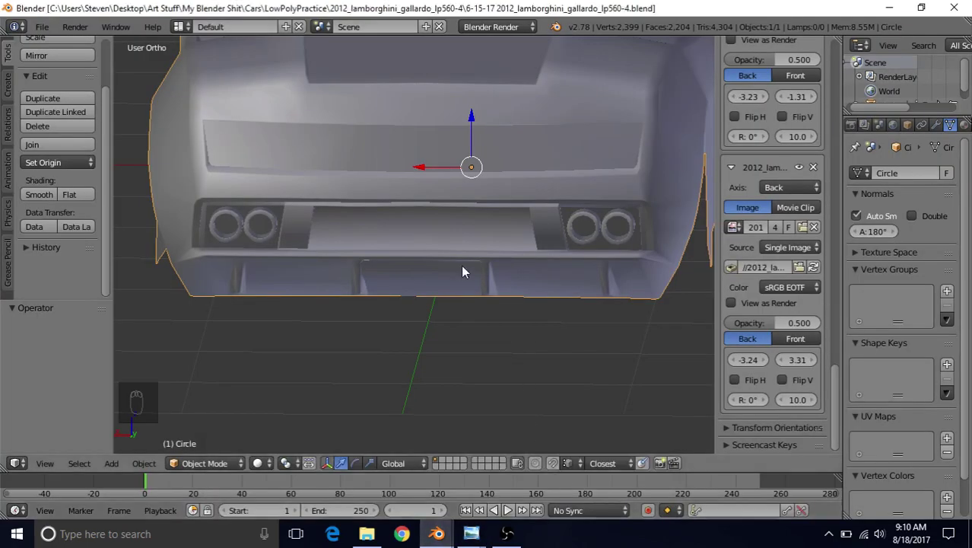
key("Tab")
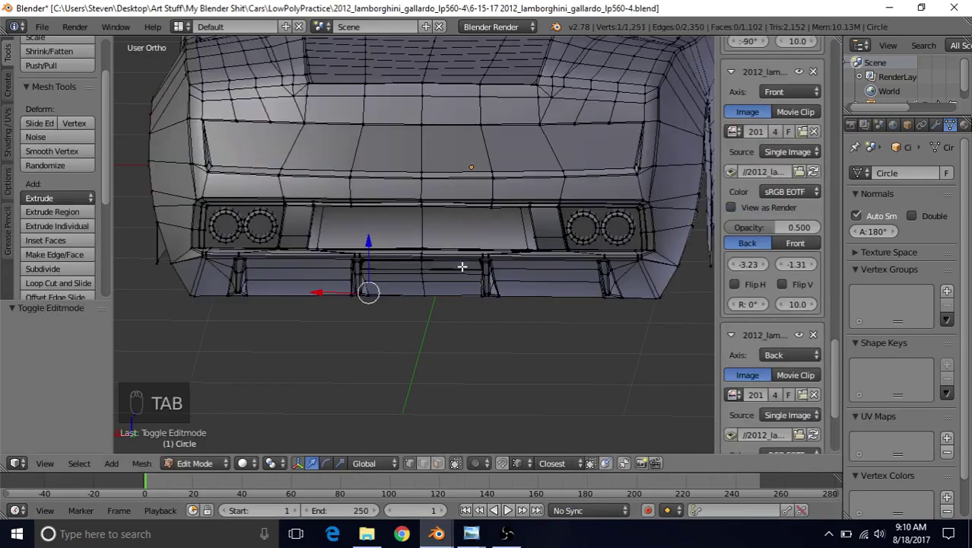
scroll(430, 304, "up", 5)
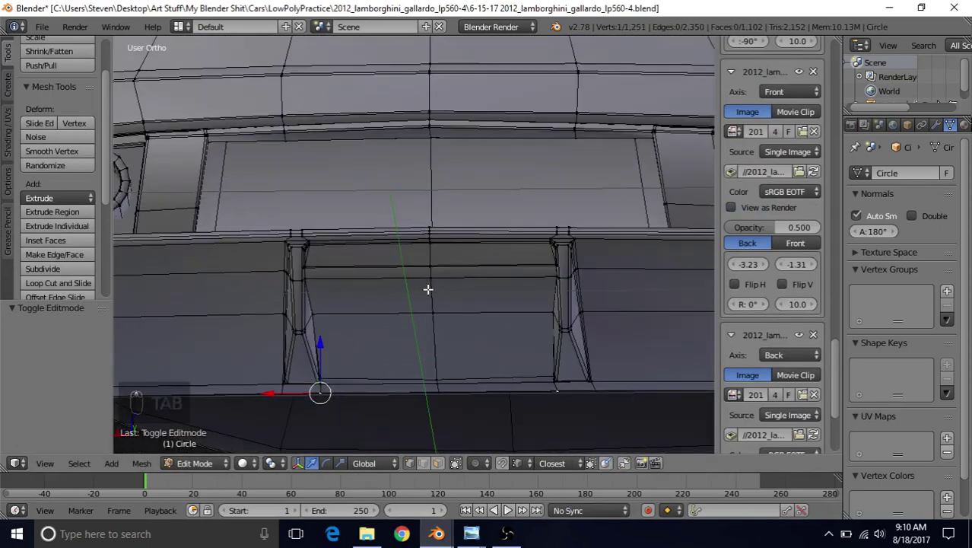
middle_click_drag(429, 289, 444, 236)
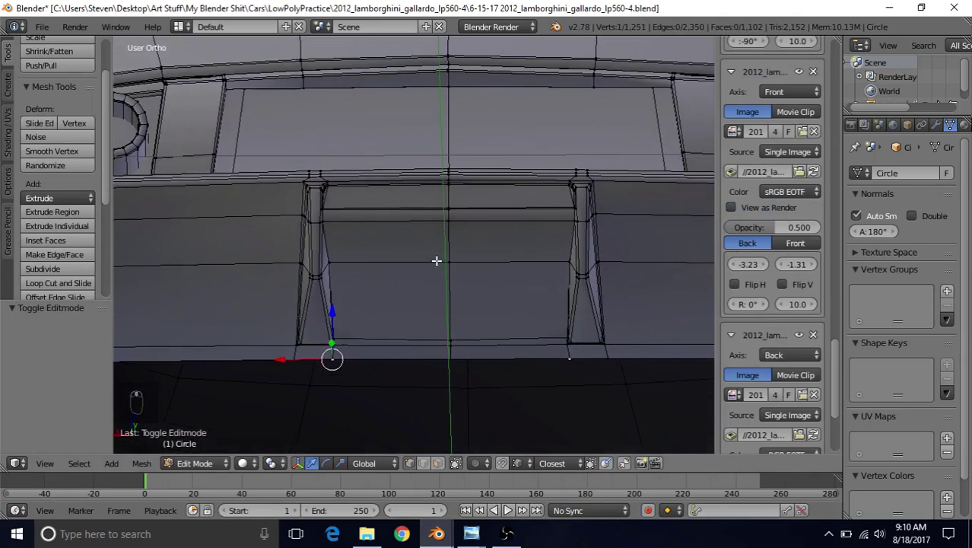
key("ctrl+r")
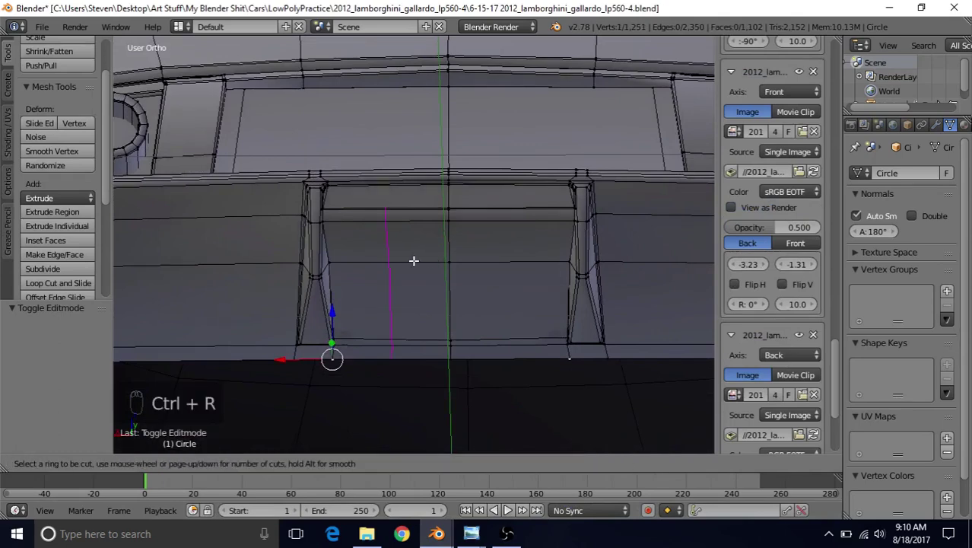
left_click(413, 261)
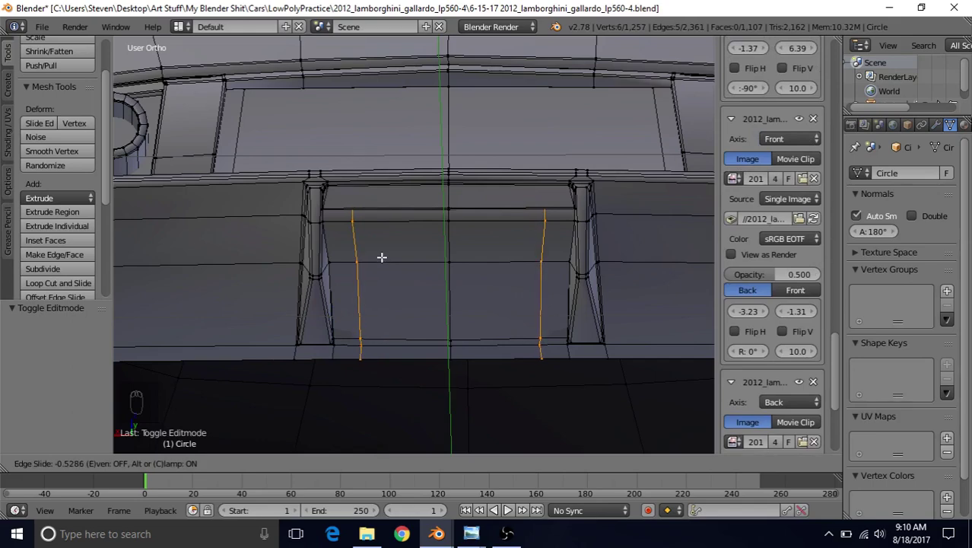
left_click(382, 257)
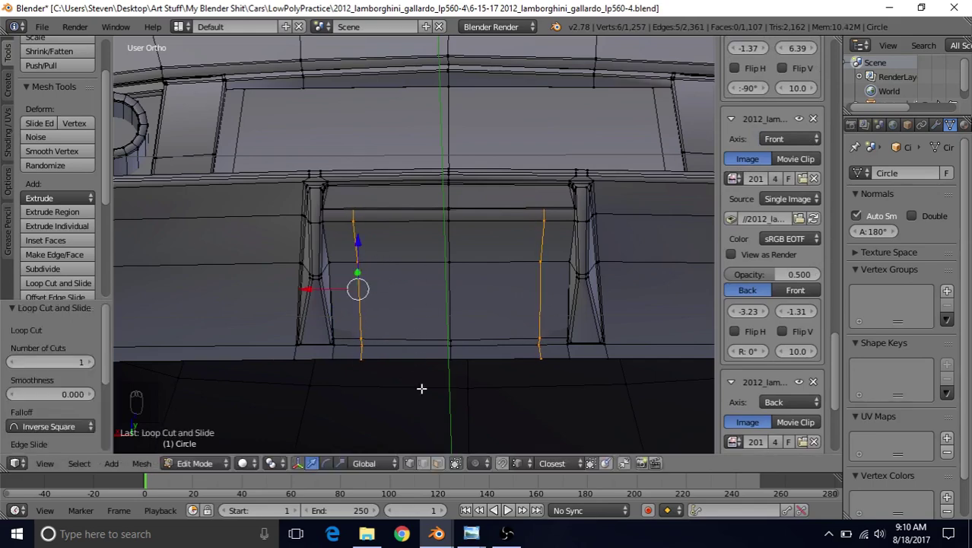
Step: In face select mode, circle-select the lower faces of the centre bumper panel between the new loop cuts
left_click(440, 462)
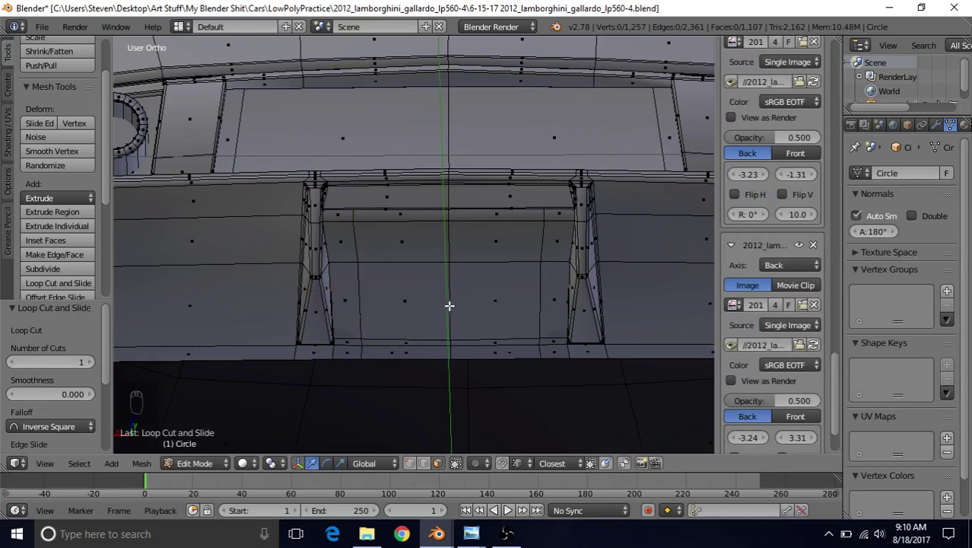
key("c")
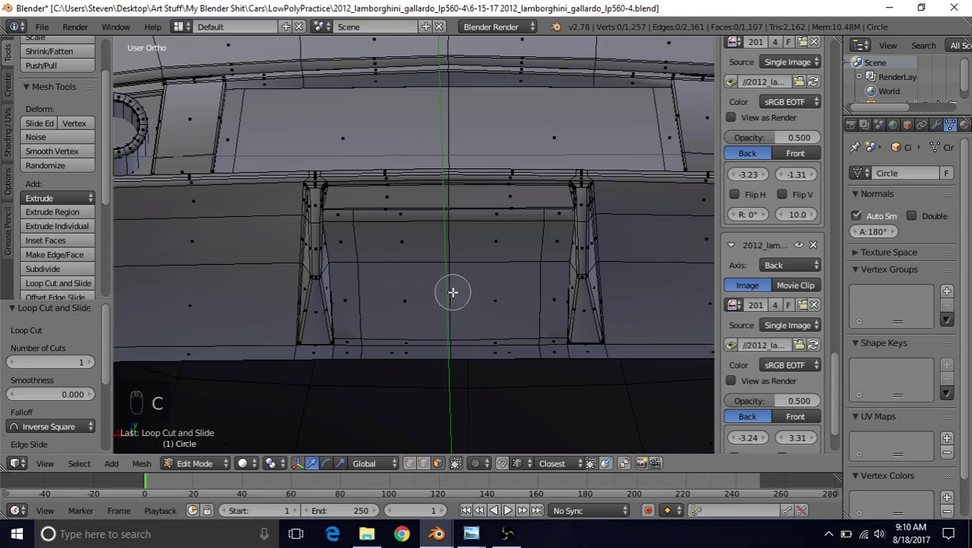
left_click_drag(407, 304, 409, 347)
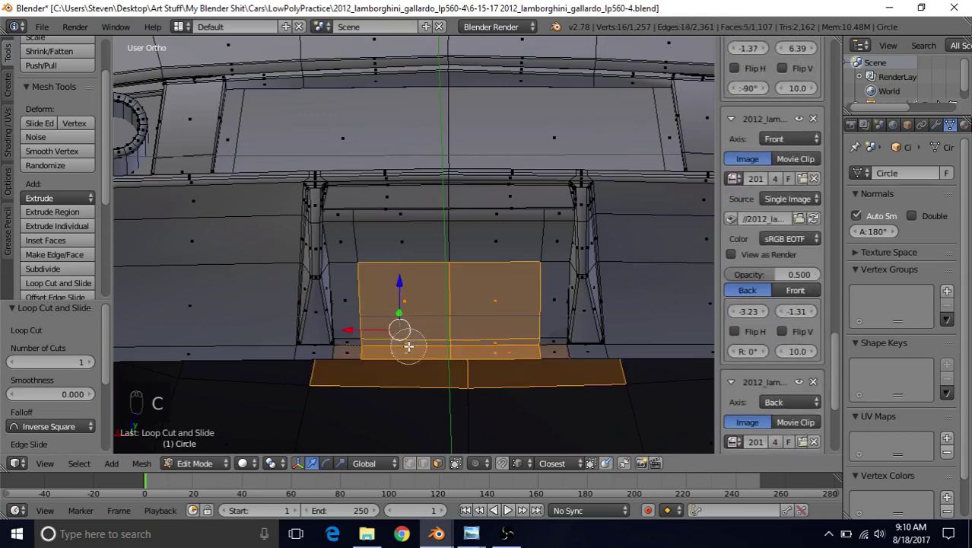
right_click(461, 375)
mouse_move(449, 304)
middle_mouse_down()
mouse_move(449, 294)
mouse_move(457, 334)
mouse_move(490, 390)
middle_mouse_up()
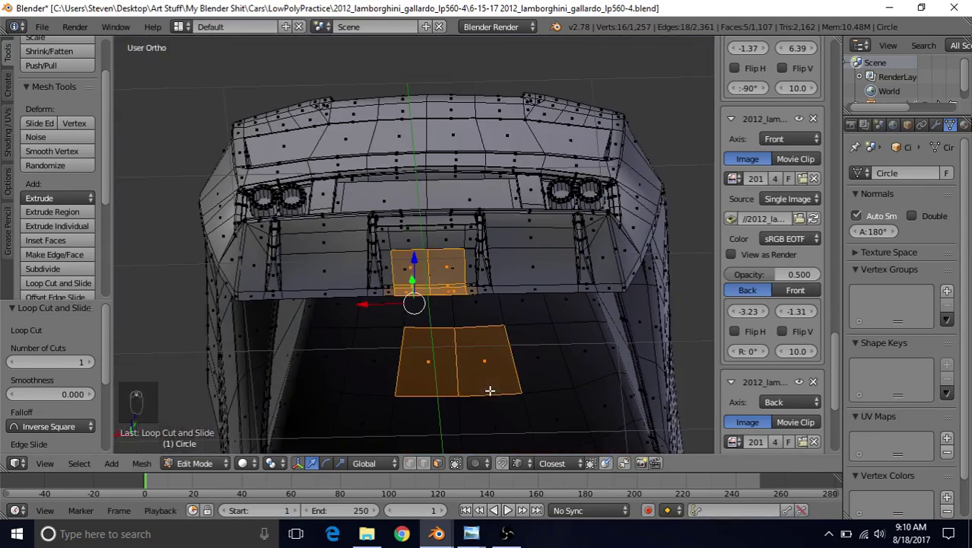
Step: Deselect the stray face inside the car body, keeping the lower centre bumper faces selected, and check the selection in wireframe
key("c")
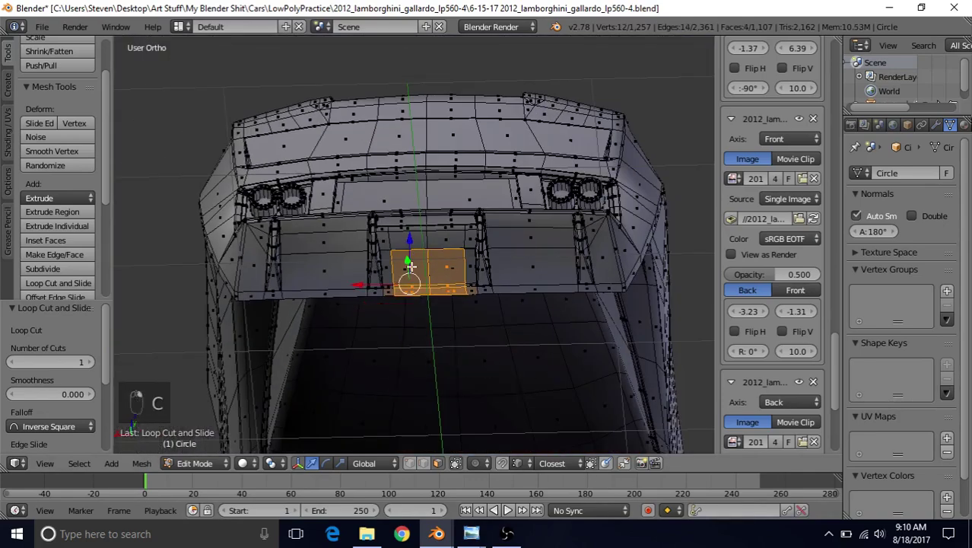
key("z")
middle_click_drag(521, 267, 492, 338)
scroll(459, 272, "down", 2)
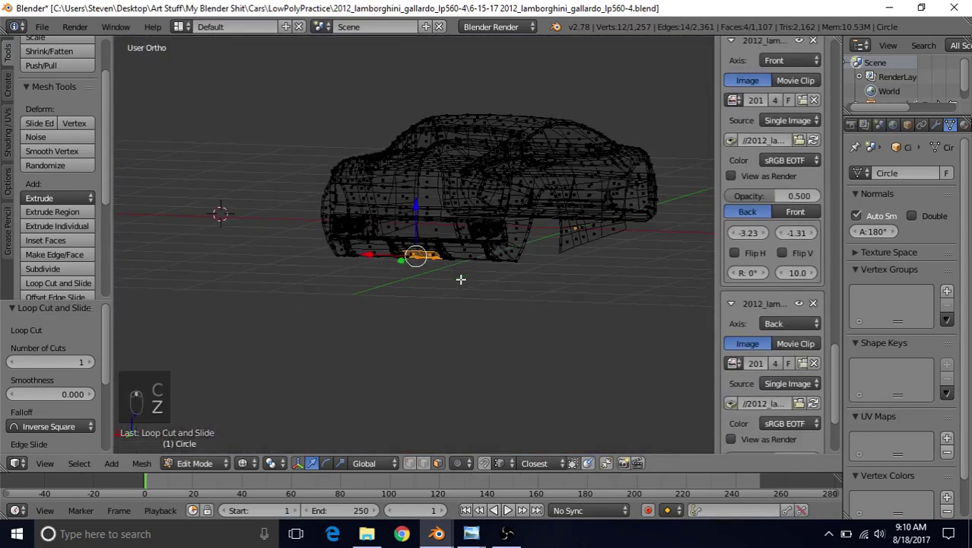
scroll(460, 277, "up", 3)
key("z")
middle_click_drag(460, 278, 482, 245)
scroll(484, 239, "up", 2)
scroll(472, 259, "up", 4)
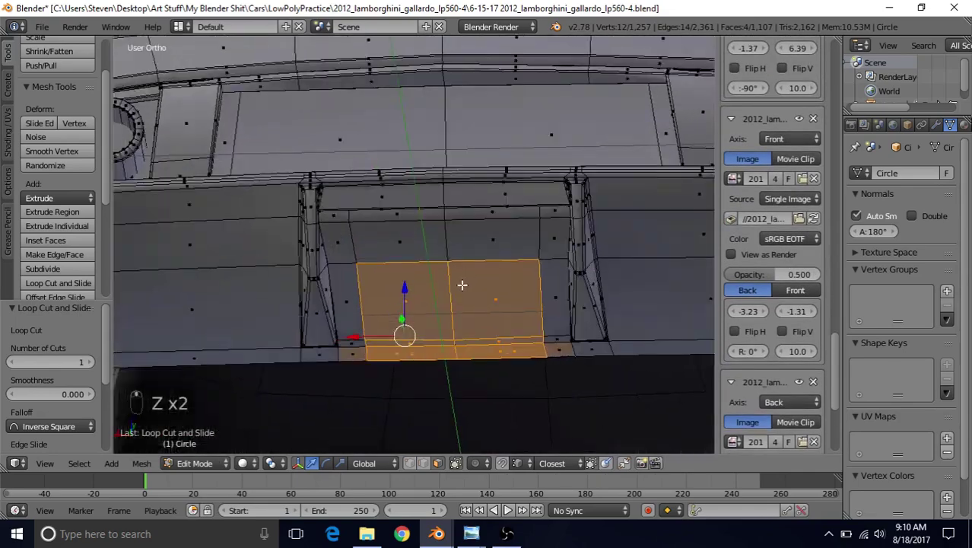
Step: Delete the selected lower centre bumper faces and the remaining face behind them, leaving an opening between the two fins
middle_click_drag(462, 289, 462, 284)
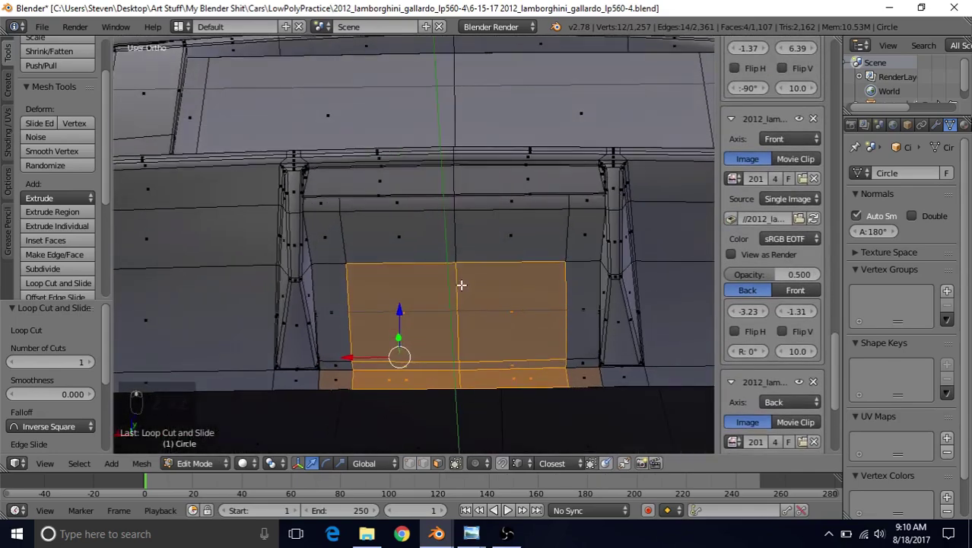
key("Delete")
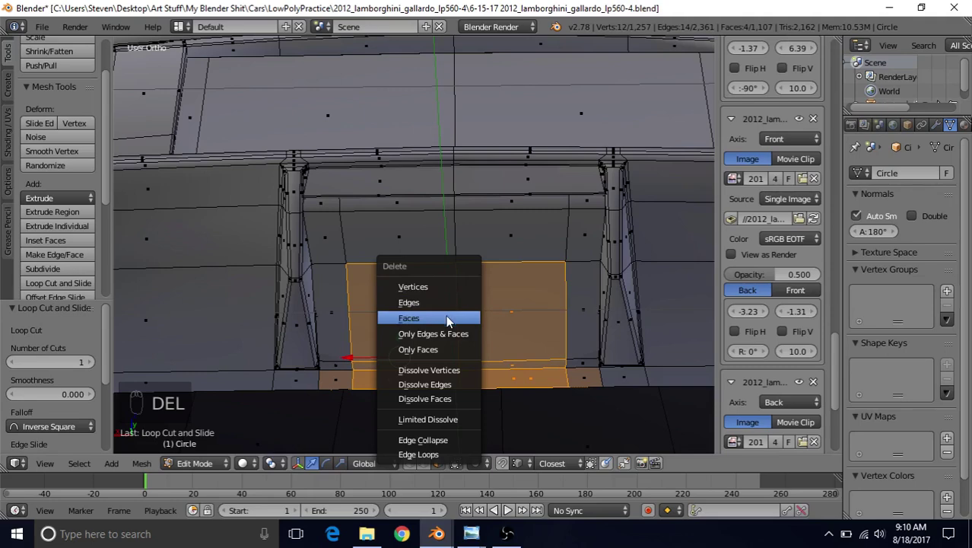
left_click(450, 319)
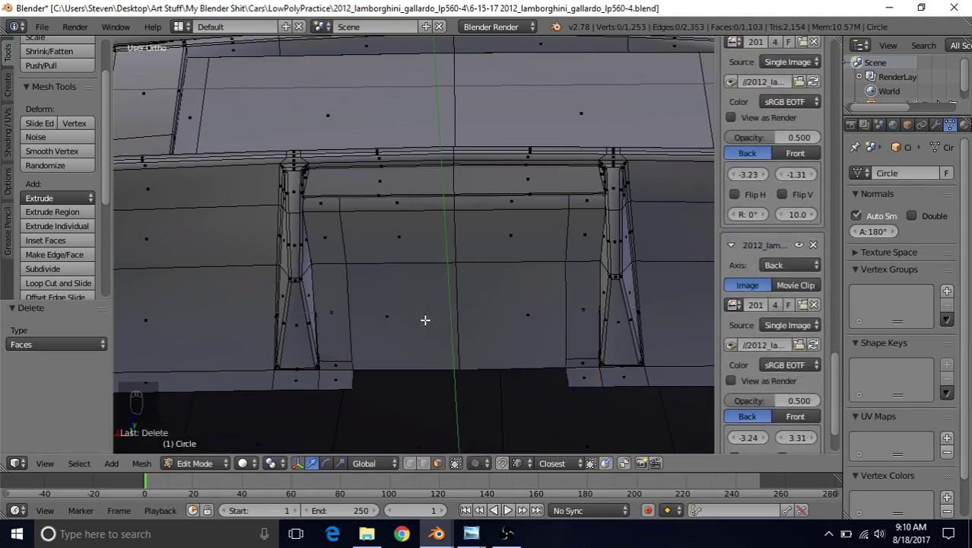
right_click(398, 312)
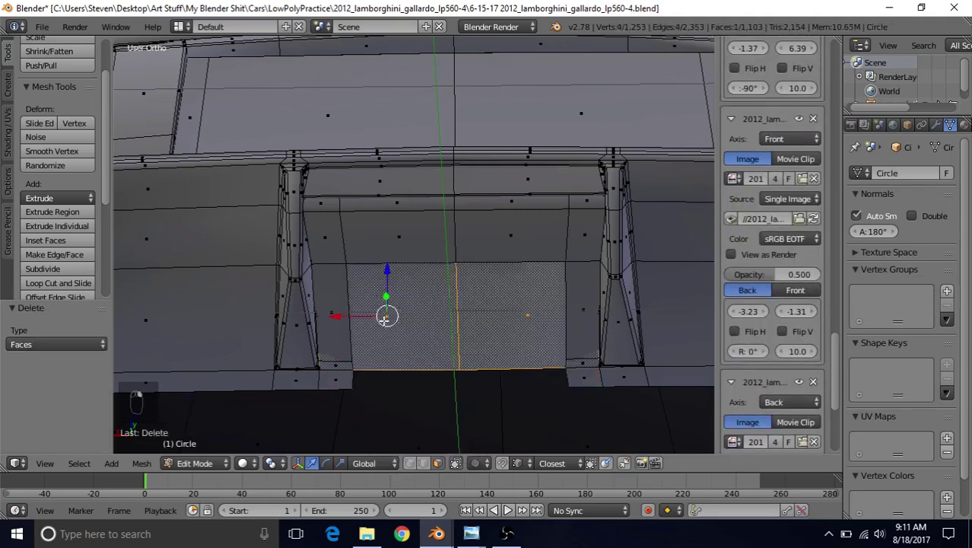
key("Delete")
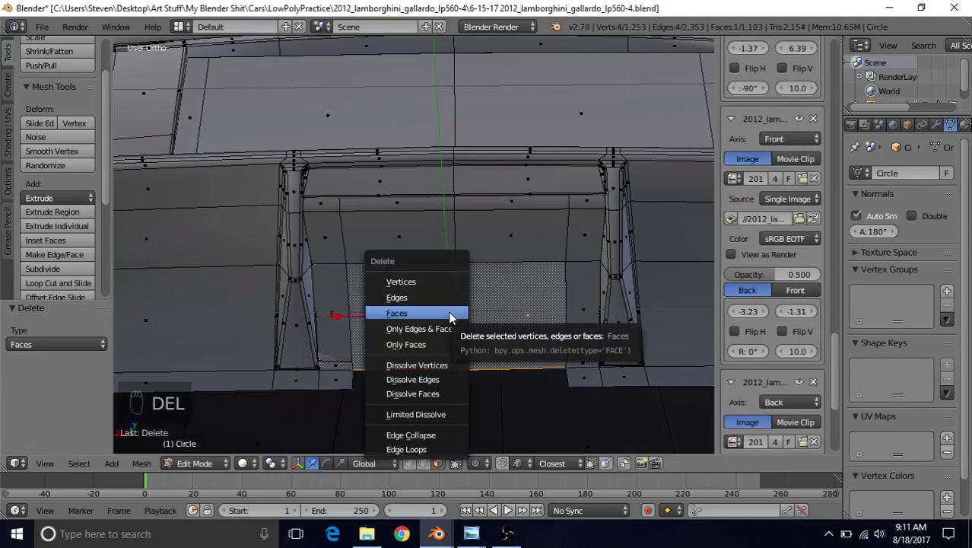
left_click(449, 313)
middle_click_drag(451, 296, 431, 343)
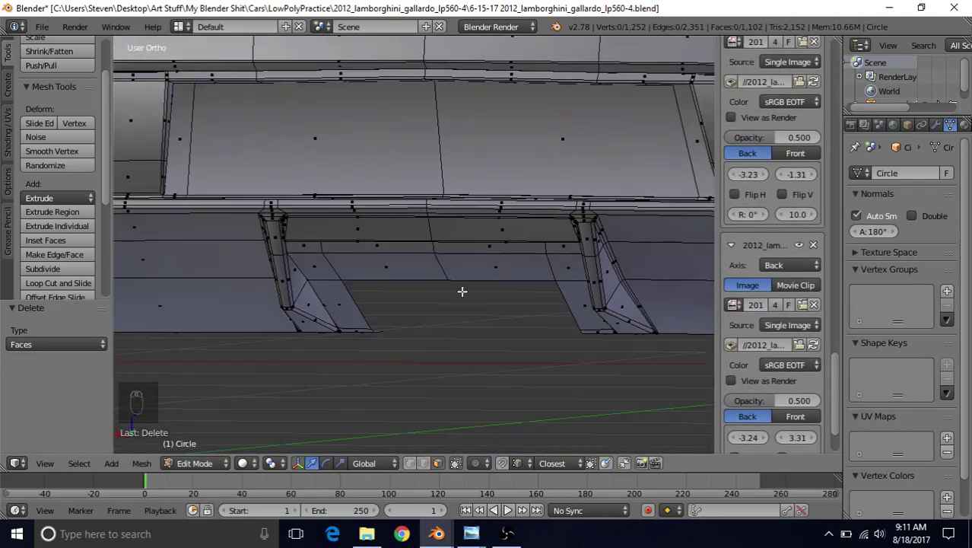
middle_click_drag(345, 279, 438, 243)
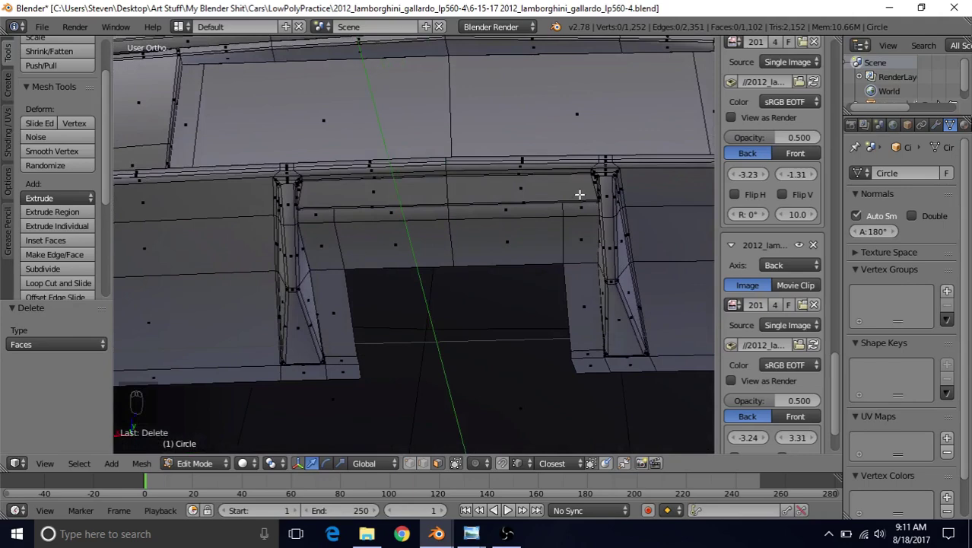
middle_click_drag(448, 292, 454, 306)
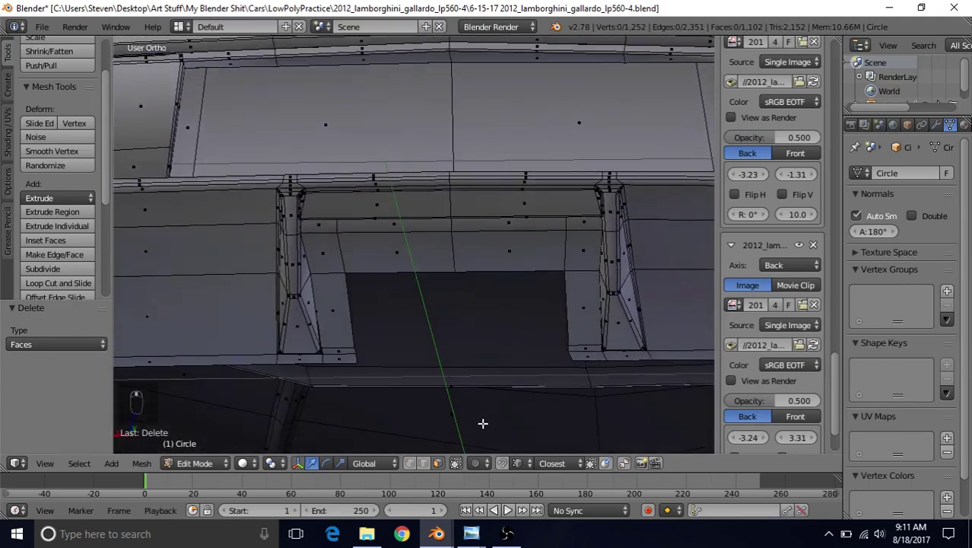
Step: Compare the red cover in the Sesto Elemento photo with the modelled cover in the other Blender file and the Gallardo rear photo
mouse_move(471, 533)
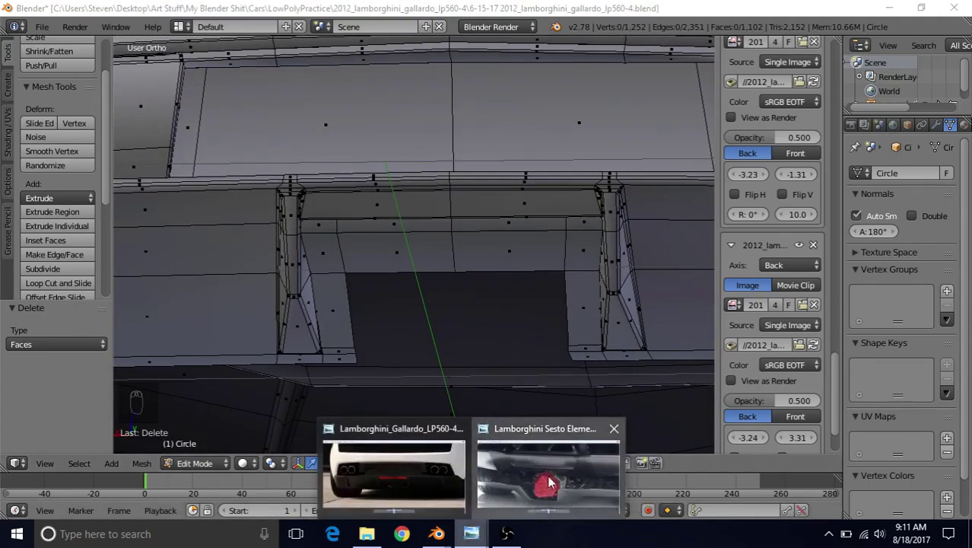
left_click(551, 483)
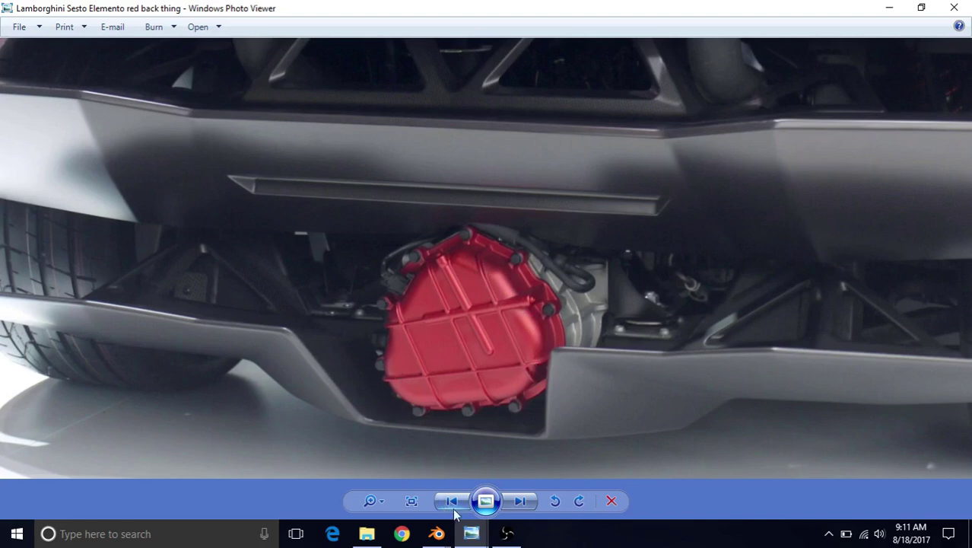
left_click(438, 538)
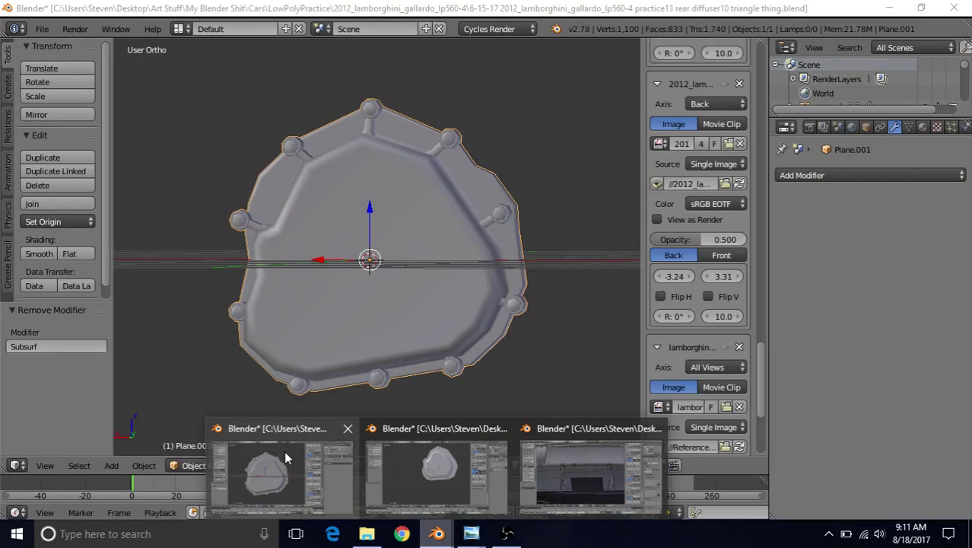
left_click(284, 456)
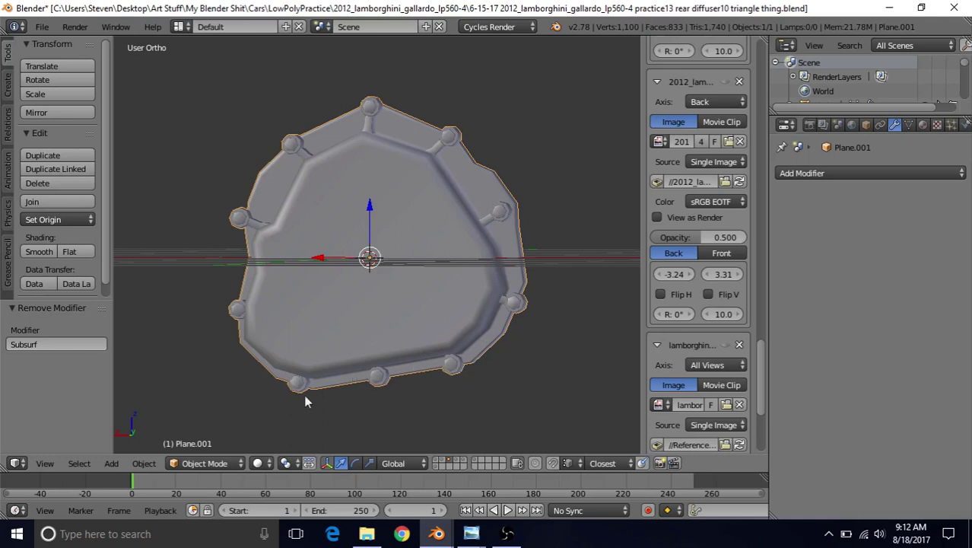
left_click(471, 533)
left_click(431, 509)
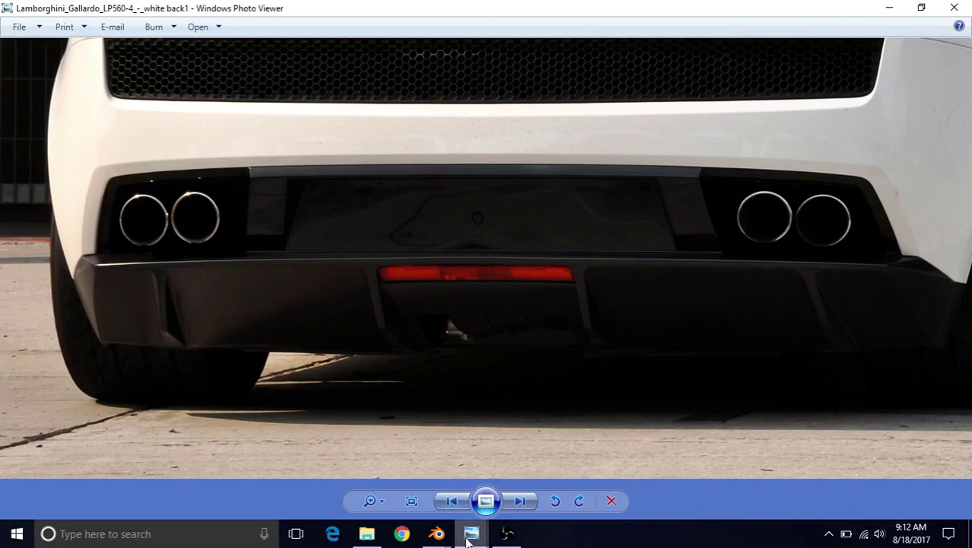
left_click(517, 456)
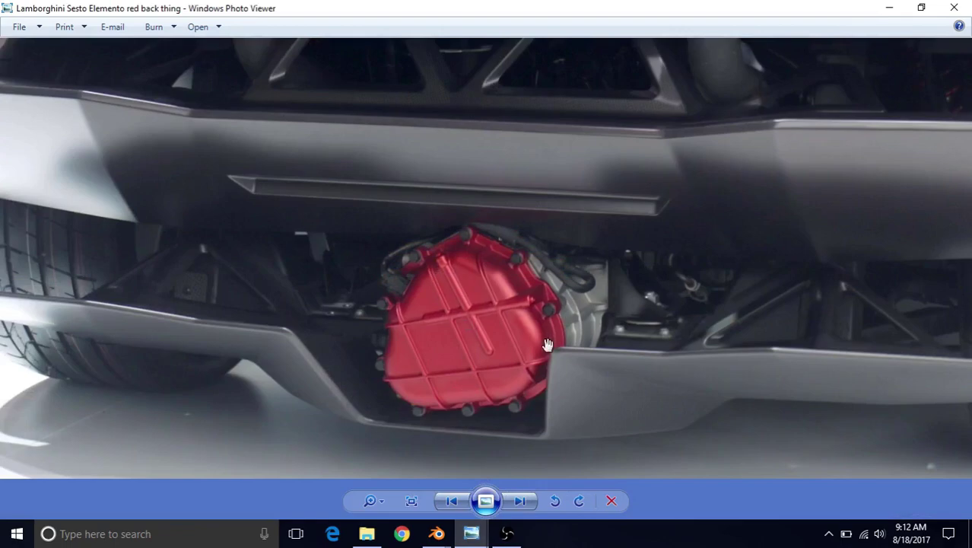
Step: Switch to the Gallardo model in Blender, add a new background image slot and open its image browser
left_click(437, 534)
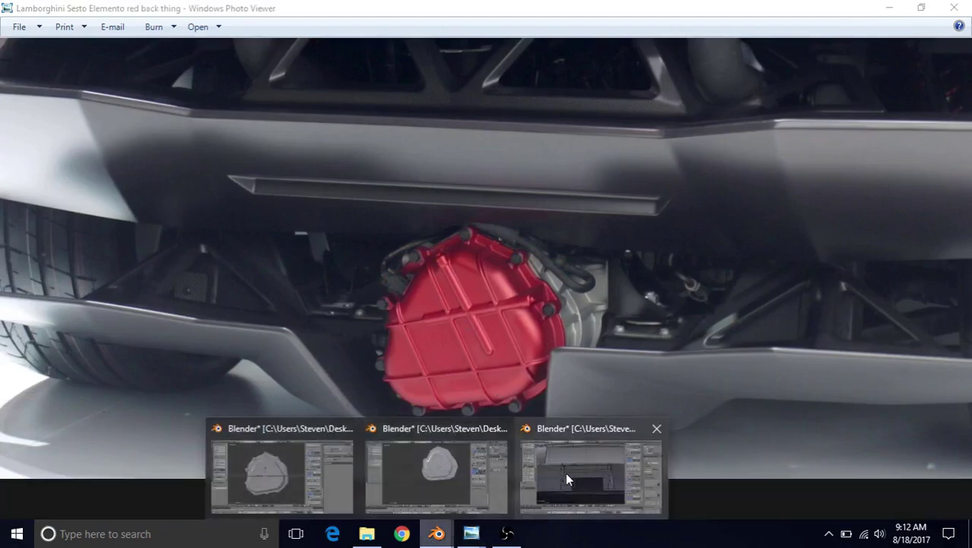
left_click(565, 472)
scroll(548, 275, "down", 2)
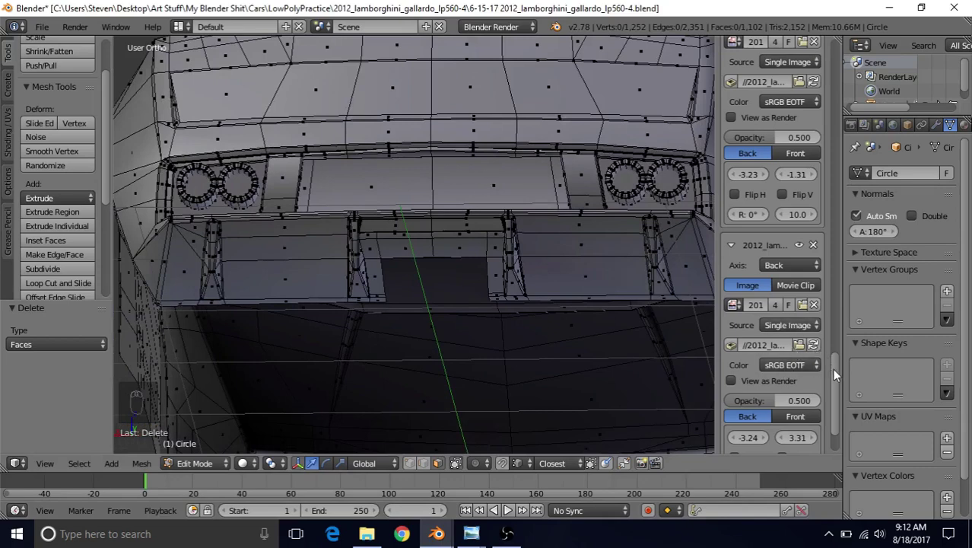
left_click_drag(832, 368, 830, 214)
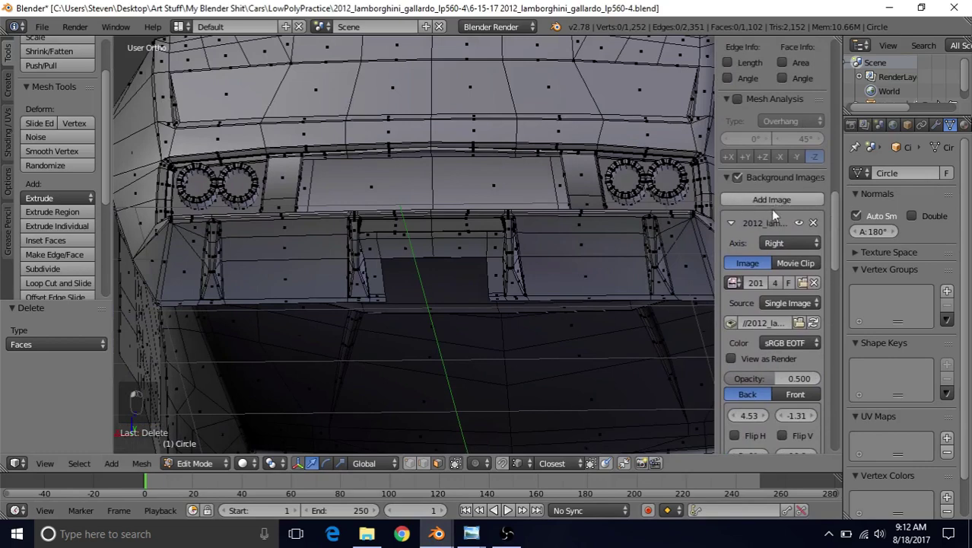
left_click_drag(832, 238, 810, 438)
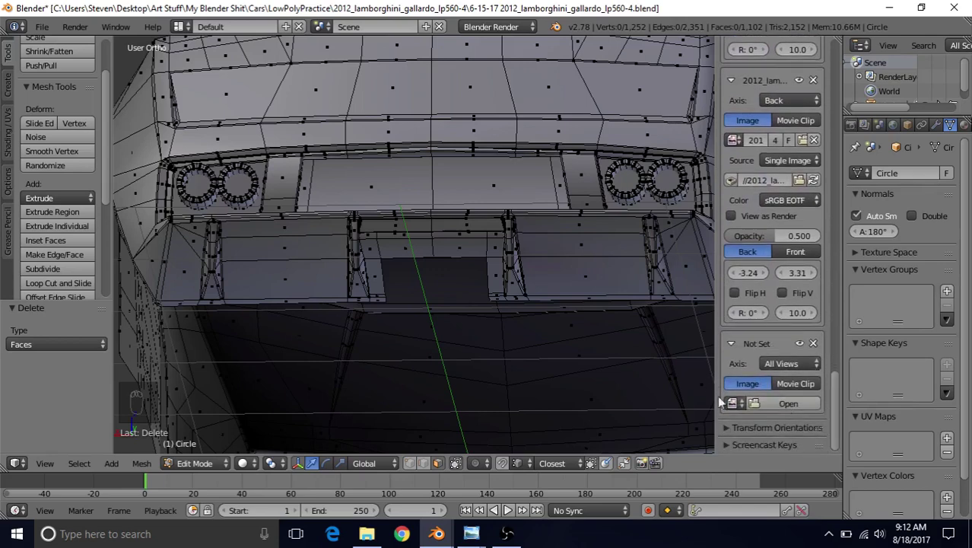
left_click(791, 404)
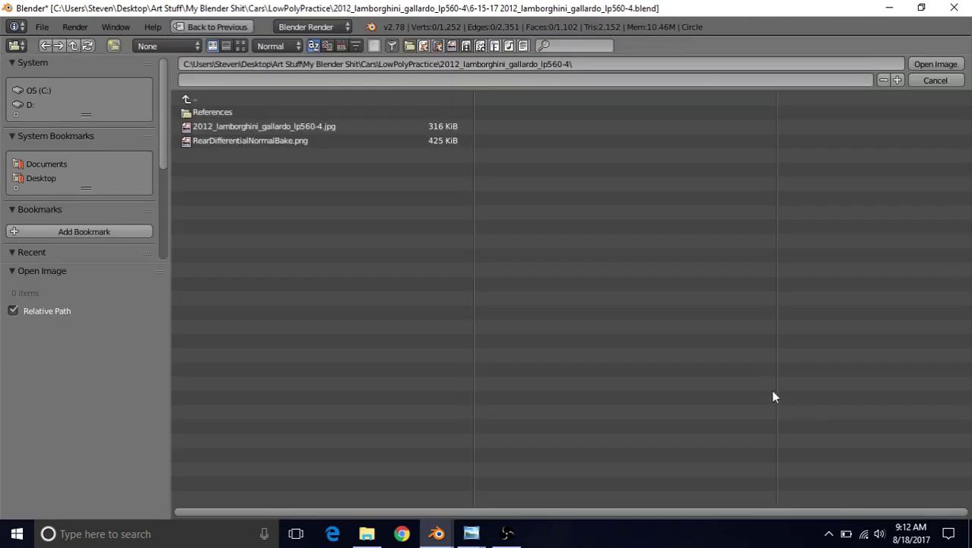
Step: Check the Sesto Elemento photo and load "Lamborghini Sesto Elemento red back thing.jpg" from References\Credited in video as the background image
mouse_move(472, 532)
left_click(502, 478)
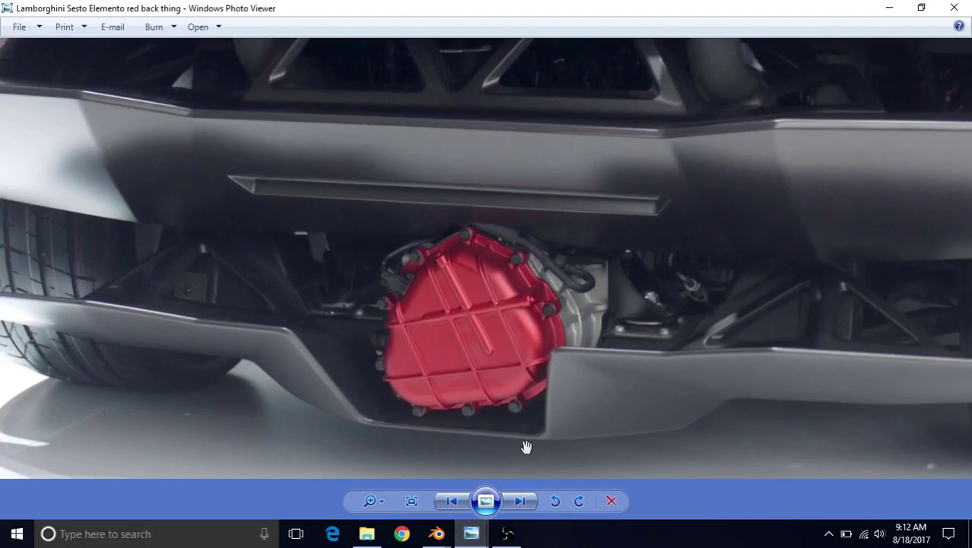
mouse_move(436, 533)
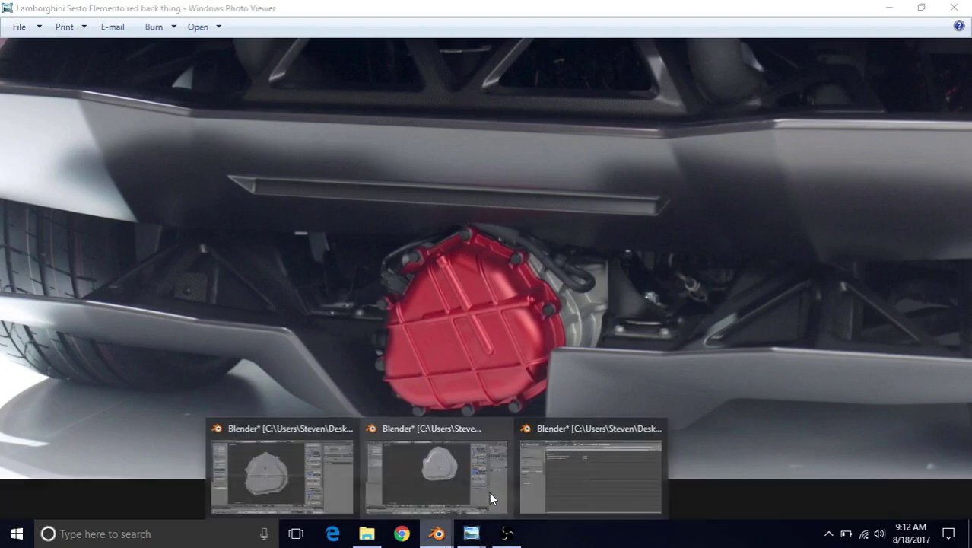
left_click(556, 478)
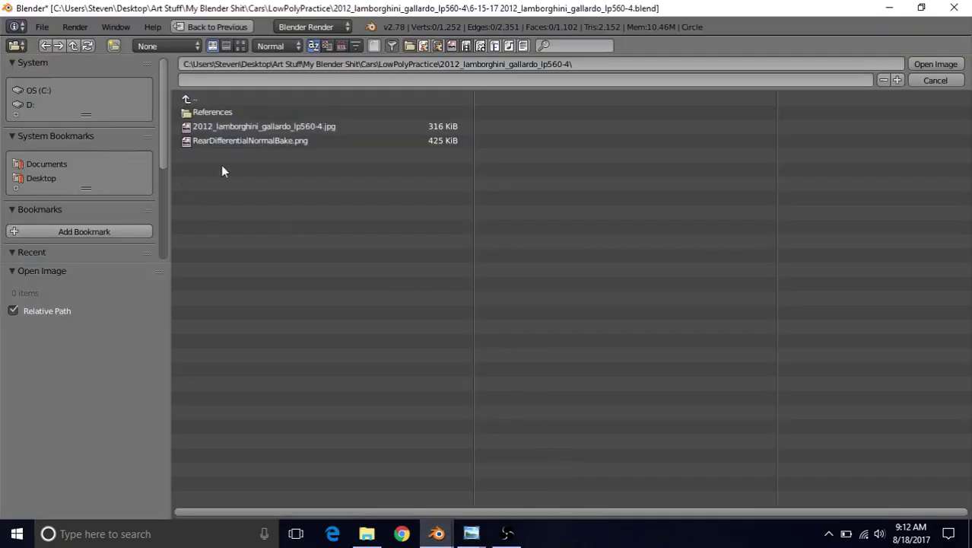
left_click(202, 112)
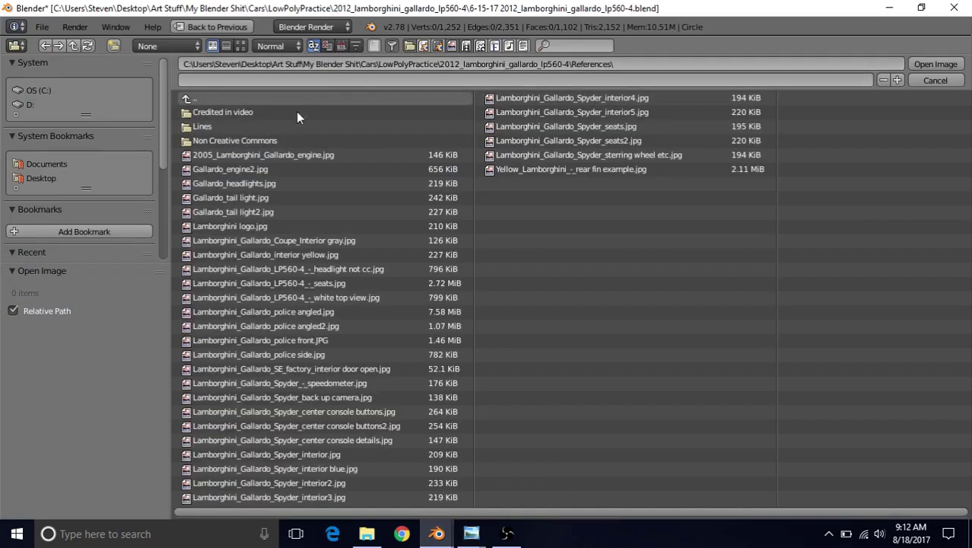
left_click(230, 112)
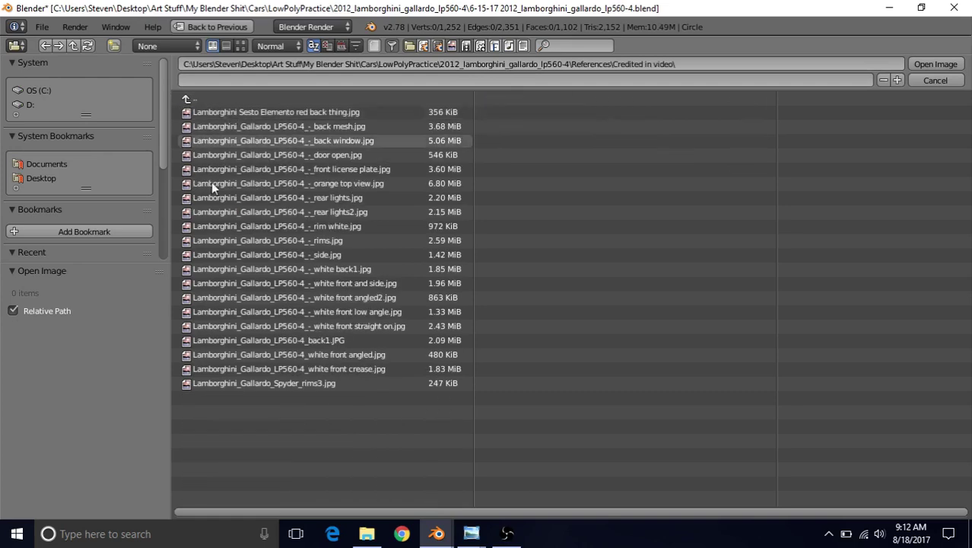
left_click(252, 111)
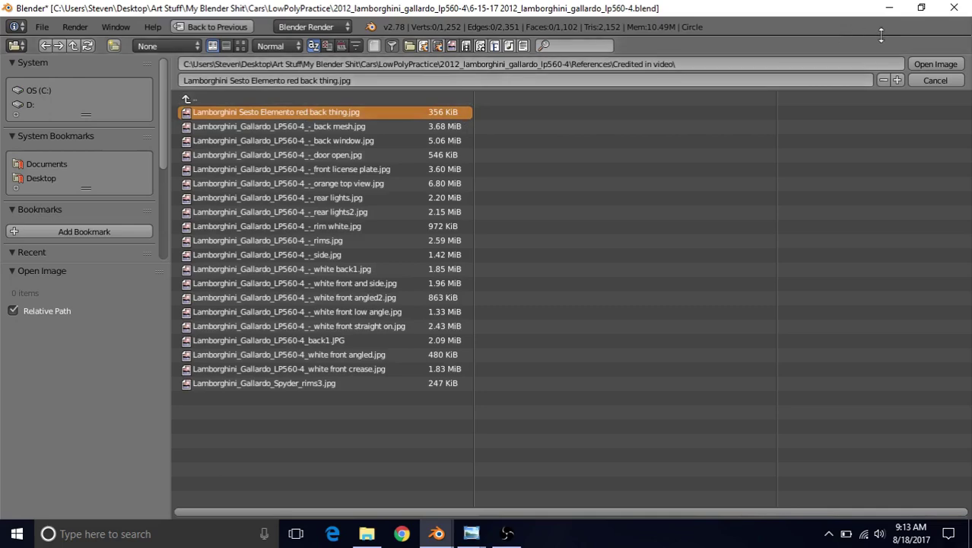
left_click(938, 67)
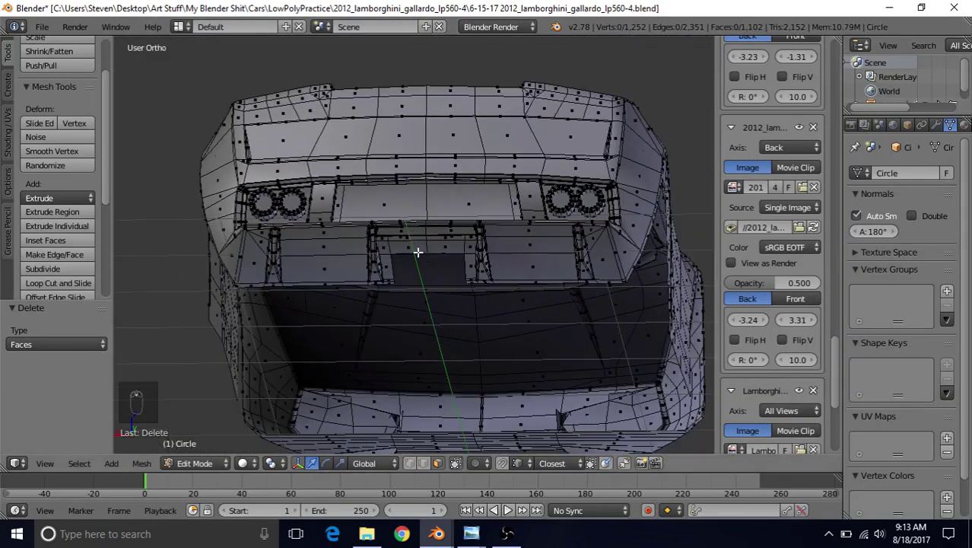
Step: Leave edit mode, switch to an empty layer and show the background images in the back orthographic view
scroll(418, 252, "up", 1)
key("Tab")
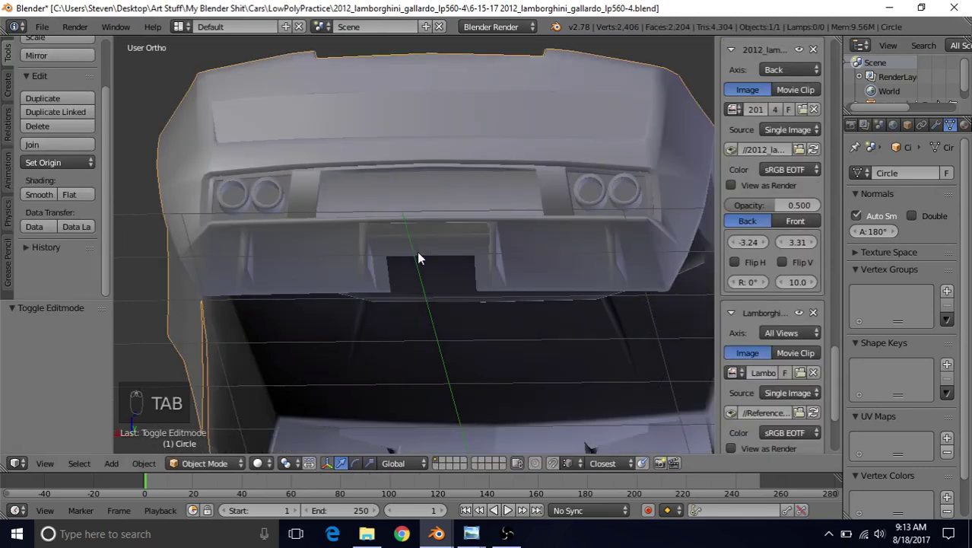
left_click(447, 464)
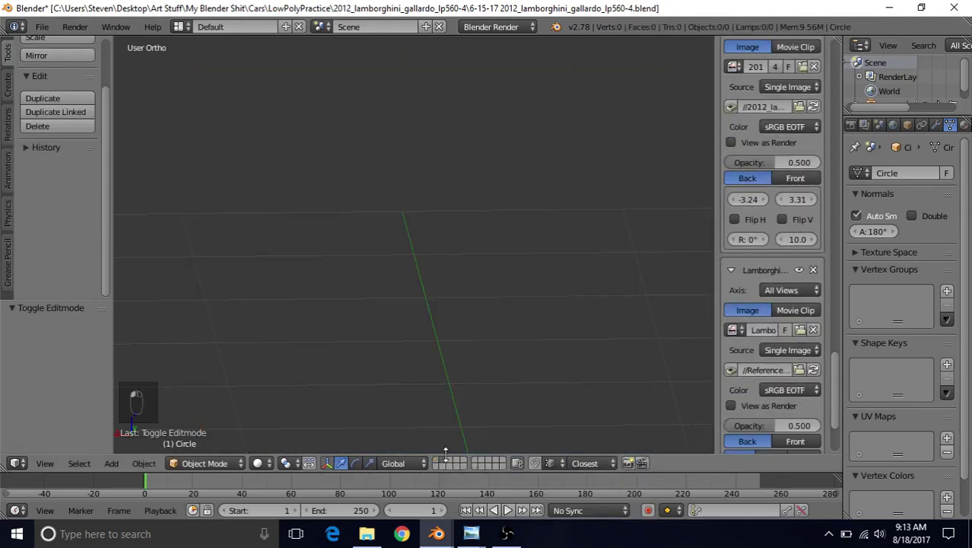
middle_click_drag(456, 392, 475, 239)
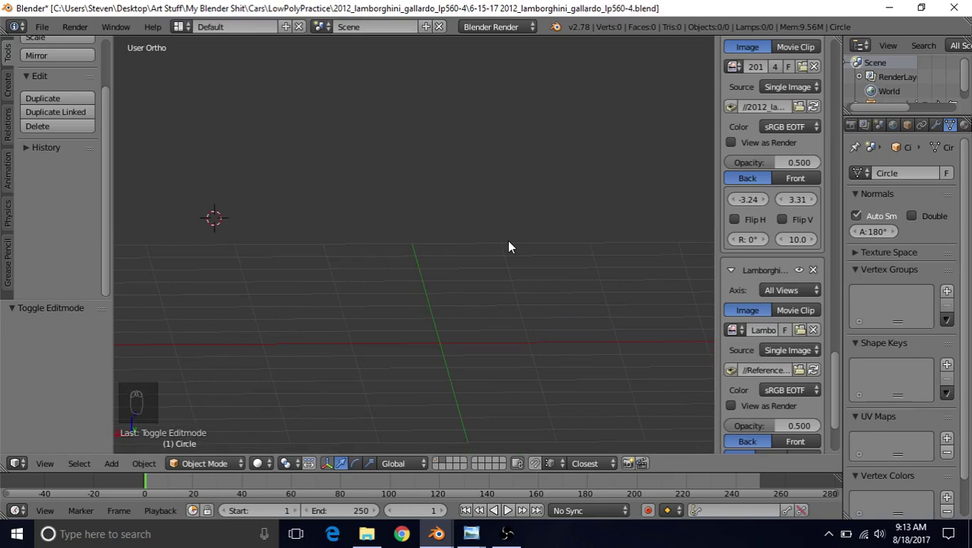
key("ctrl+KP_1")
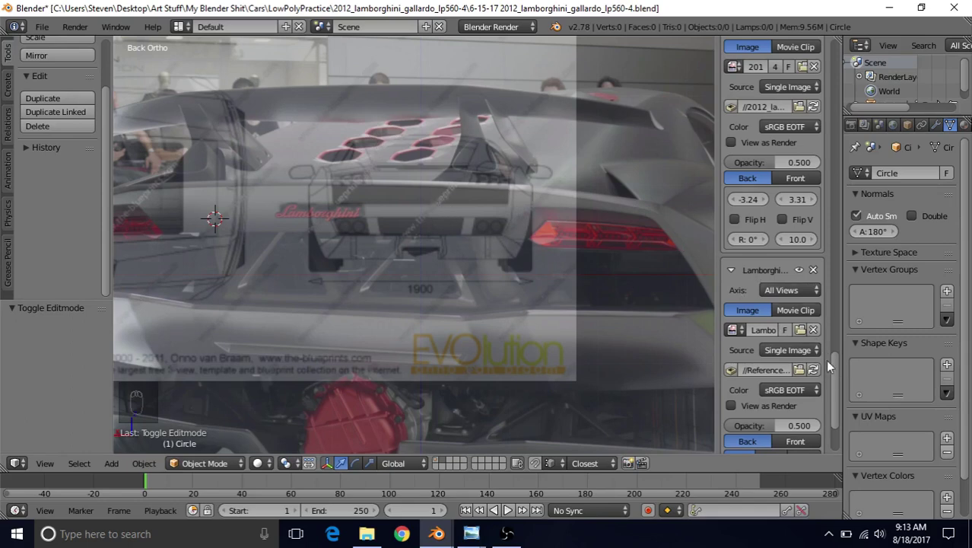
Step: Hide the Gallardo blueprint assigned to the Back axis, leaving only the Sesto Elemento photo displayed
scroll(831, 369, "up", 3)
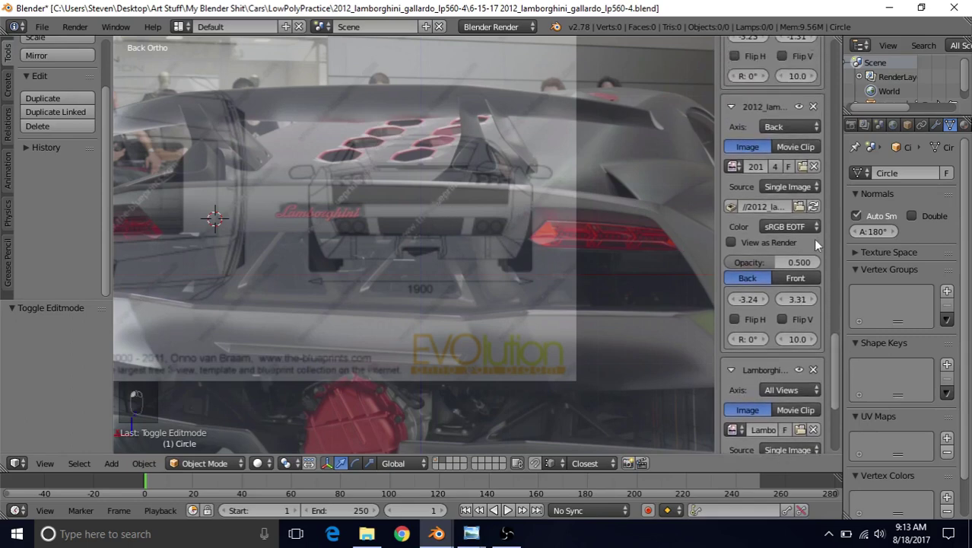
left_click(798, 107)
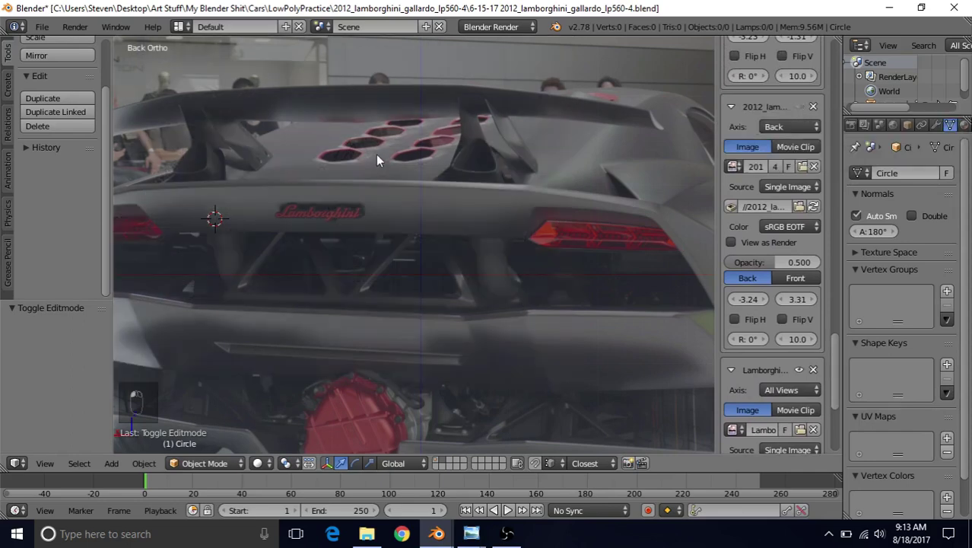
left_click(795, 107)
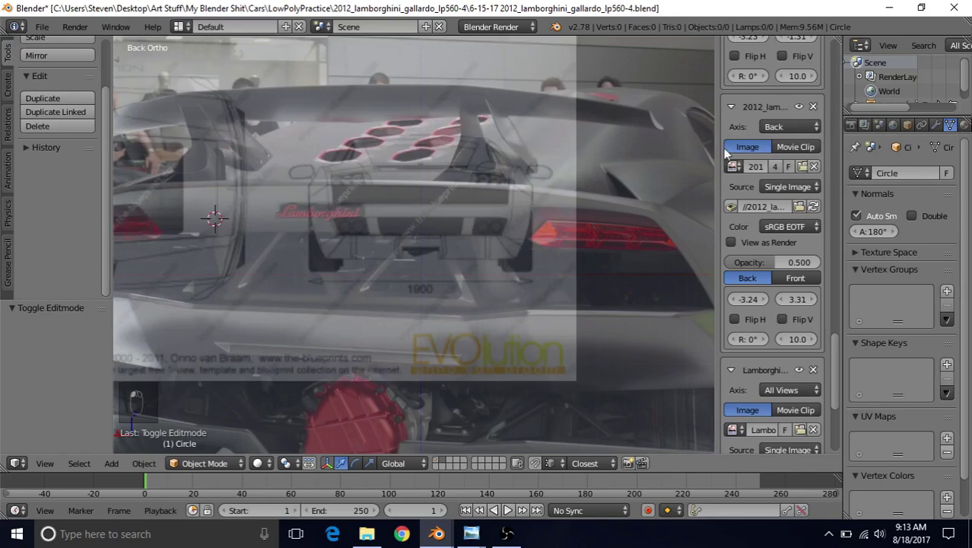
left_click(798, 107)
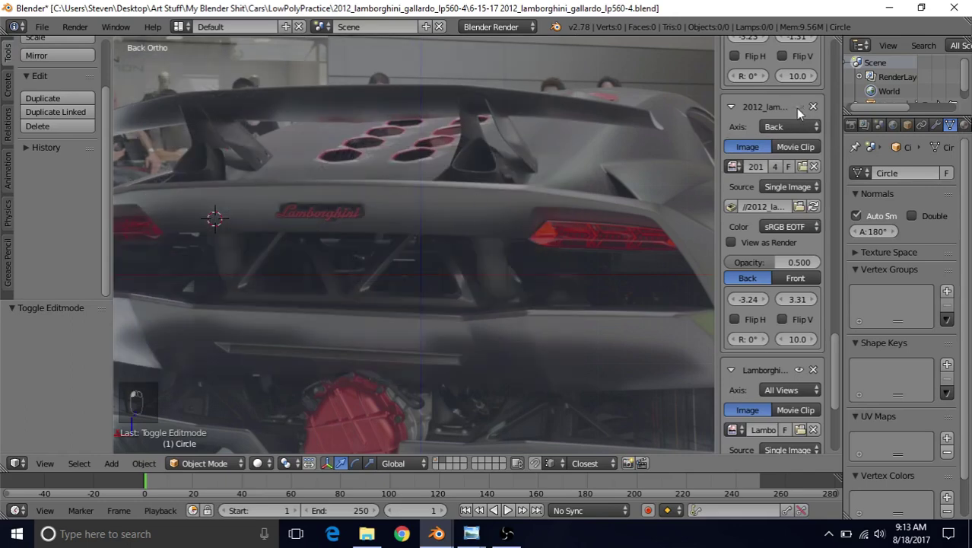
scroll(830, 349, "down", 5)
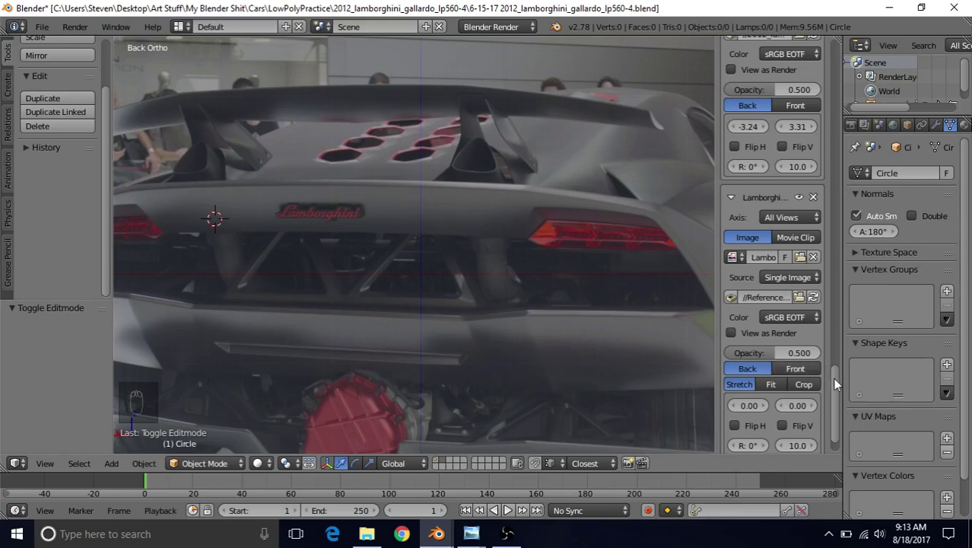
Step: Offset the Sesto Elemento background image by about X 0.81 and Y 2.54 so the red cover sits on the origin
scroll(835, 382, "down", 2)
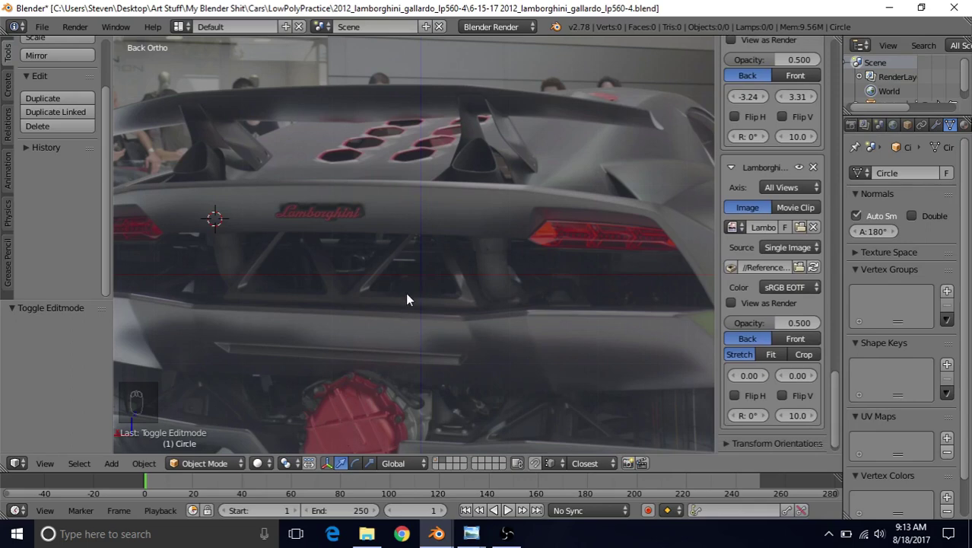
left_click_drag(794, 372, 868, 372)
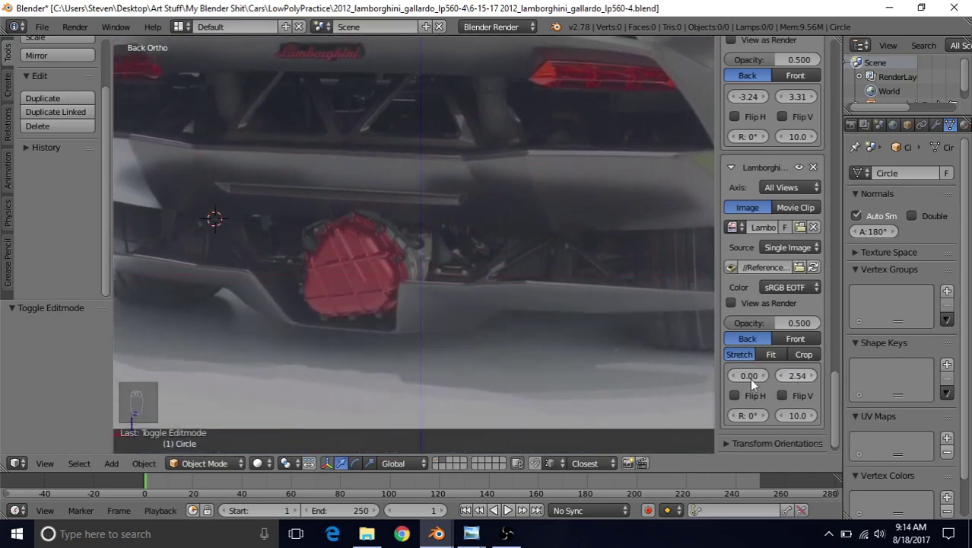
left_click_drag(738, 375, 776, 375)
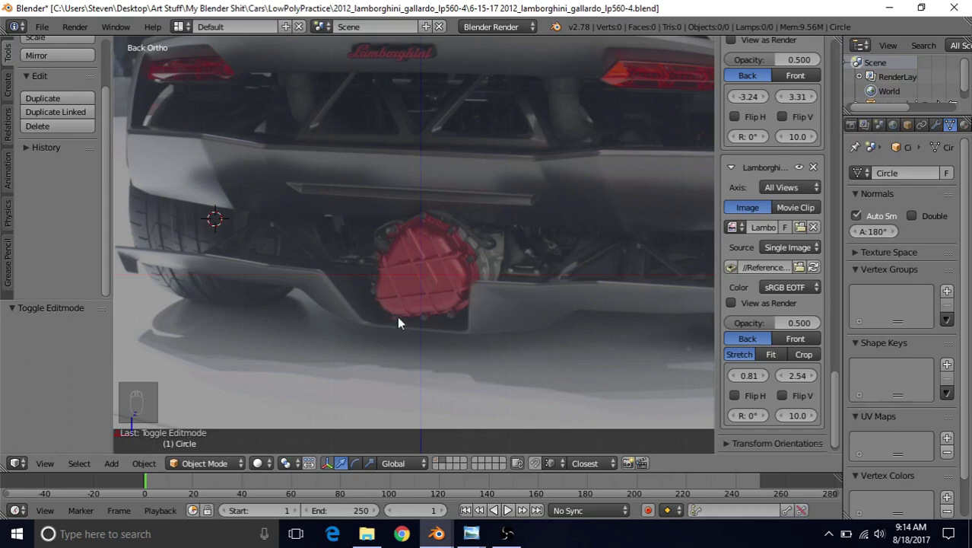
mouse_move(445, 216)
middle_mouse_down("shift")
mouse_move(451, 207)
mouse_move(455, 217)
middle_mouse_up("shift")
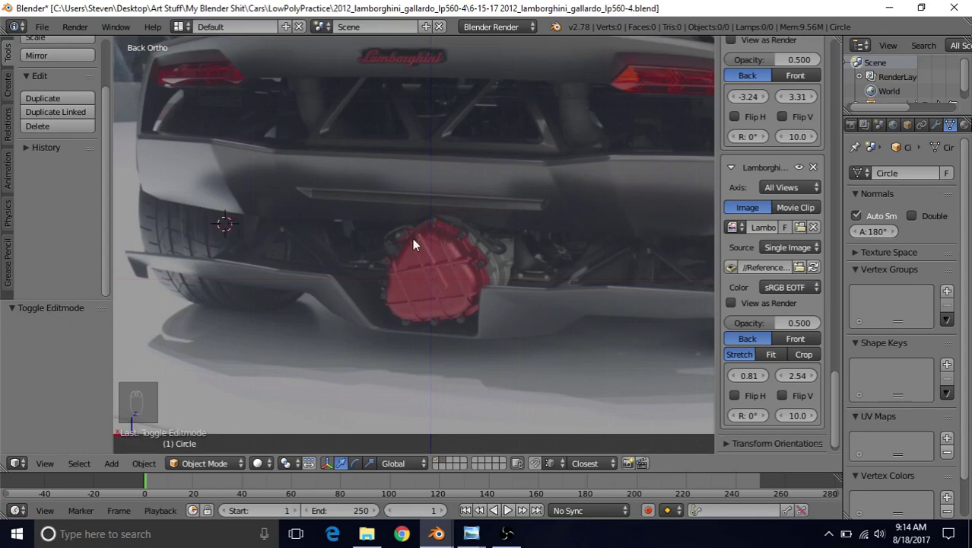
Step: Snap the 3D cursor to the center of the scene and add a mesh plane there
key("shift+s")
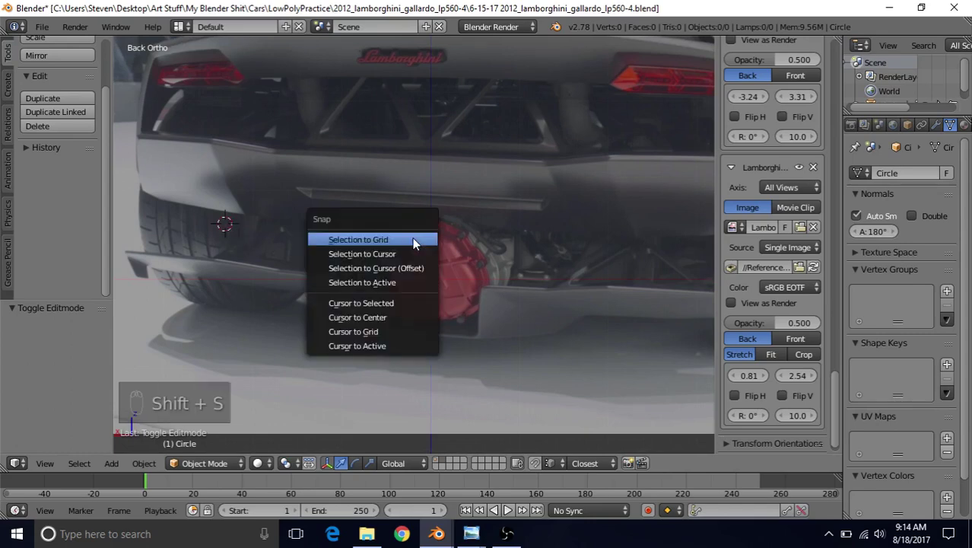
left_click(372, 318)
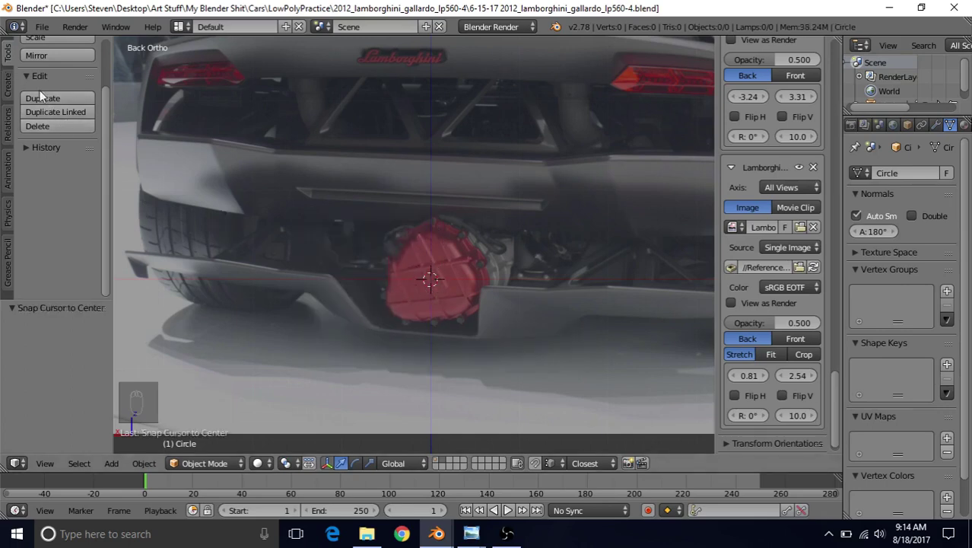
left_click(9, 82)
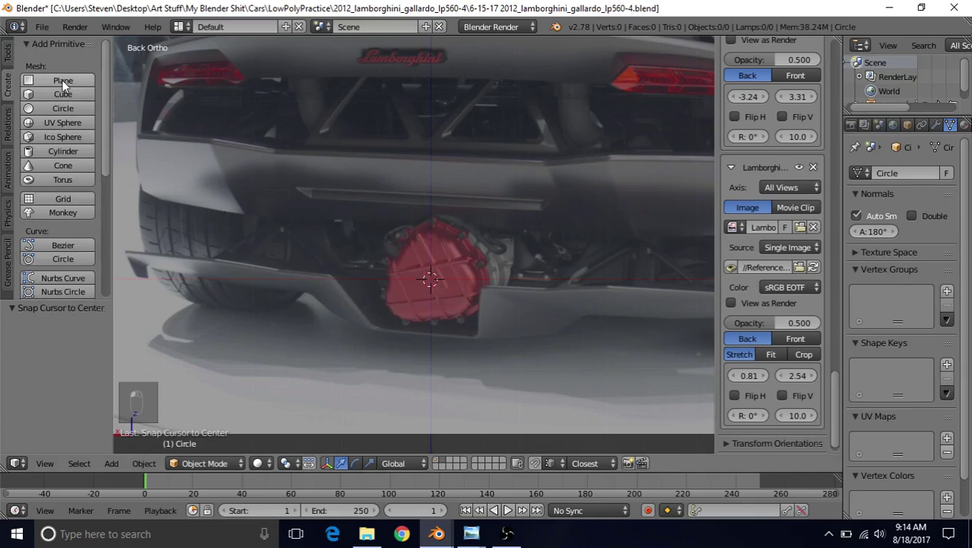
left_click(63, 81)
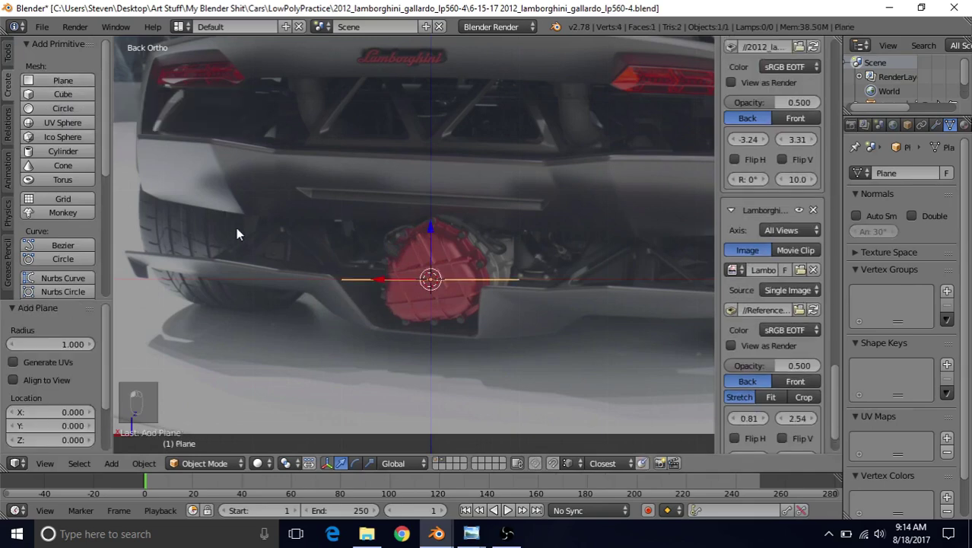
Step: In edit mode, rotate the whole plane -90° about the global X axis so it faces the back view
key("Tab")
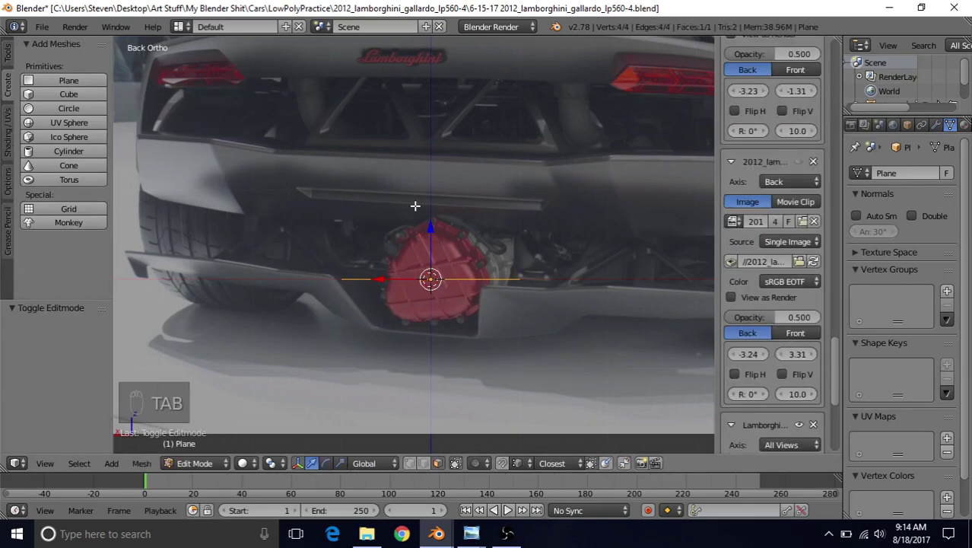
key("r")
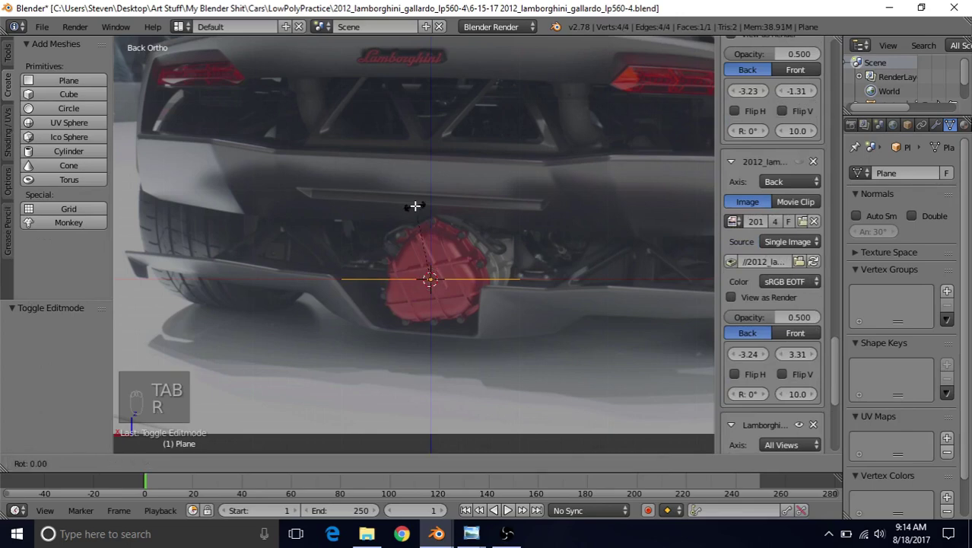
key("x")
key("minus")
key("9")
key("0")
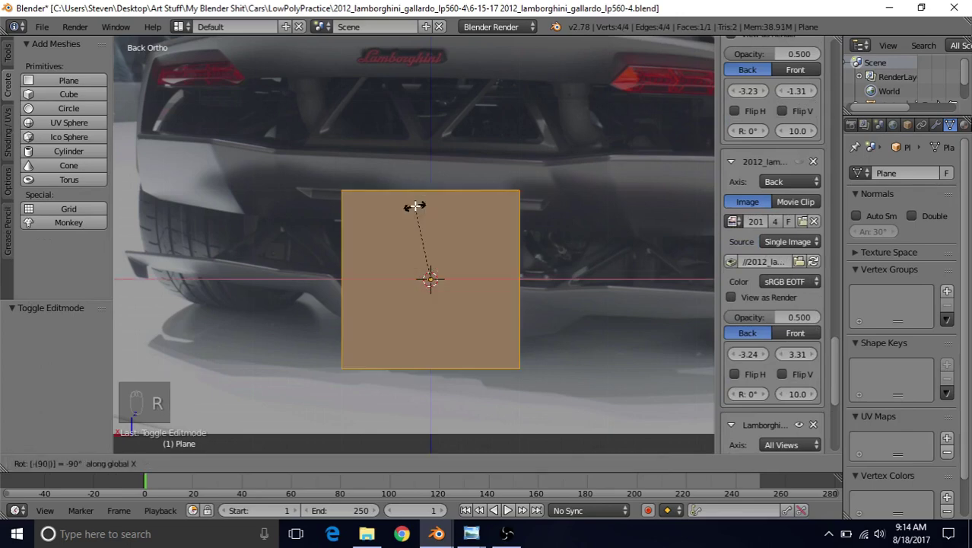
left_click(416, 205)
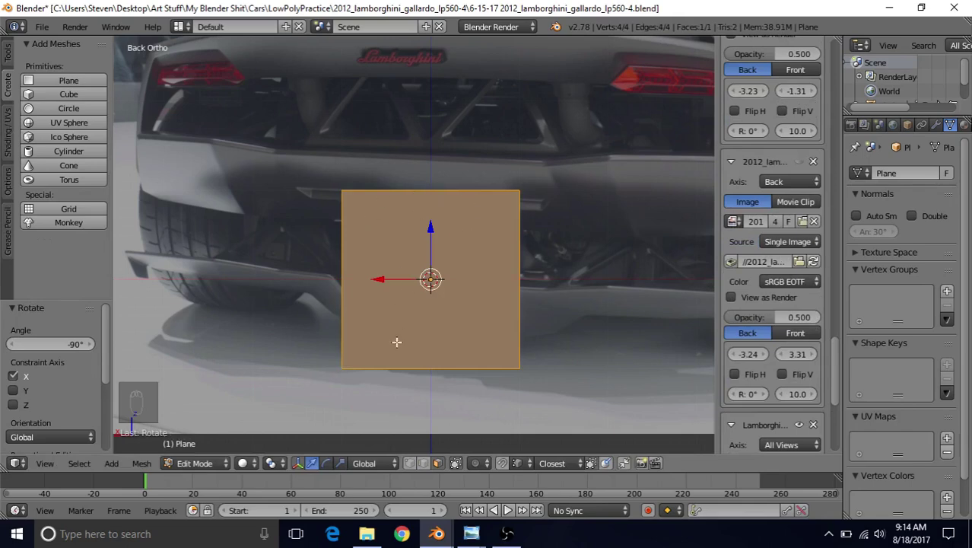
Step: Delete the plane's two lower vertices in vertex select mode, leaving only its top edge
left_click(416, 465)
right_click(344, 365)
right_click(525, 360, "shift")
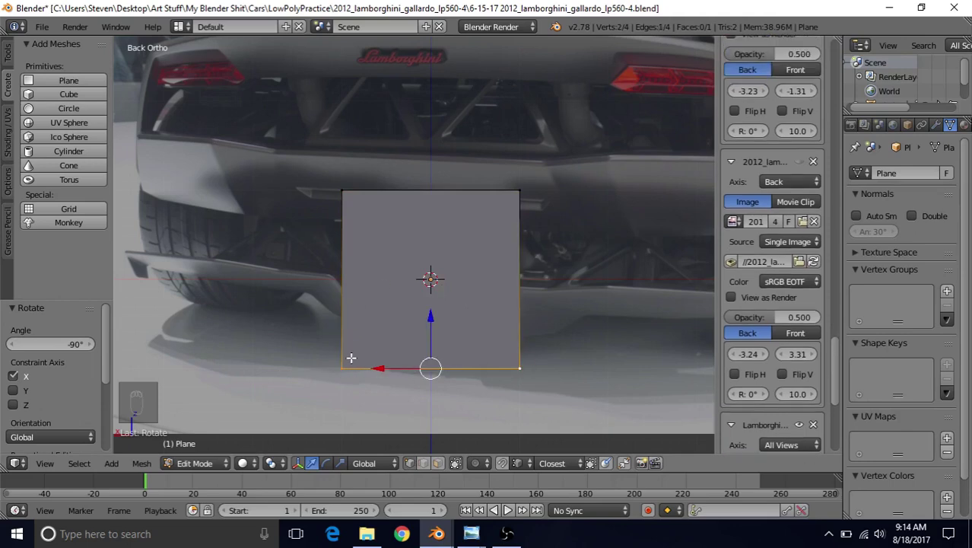
key("Delete")
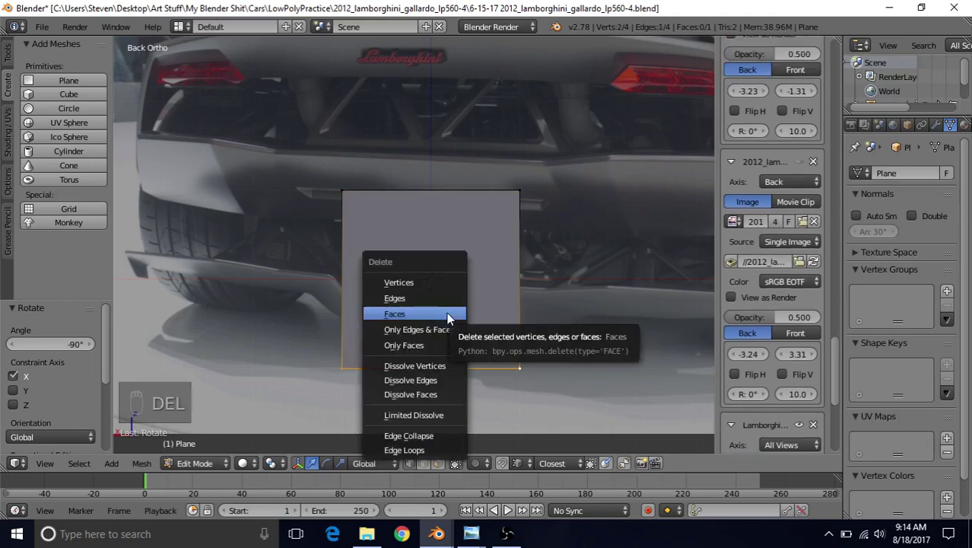
left_click(447, 281)
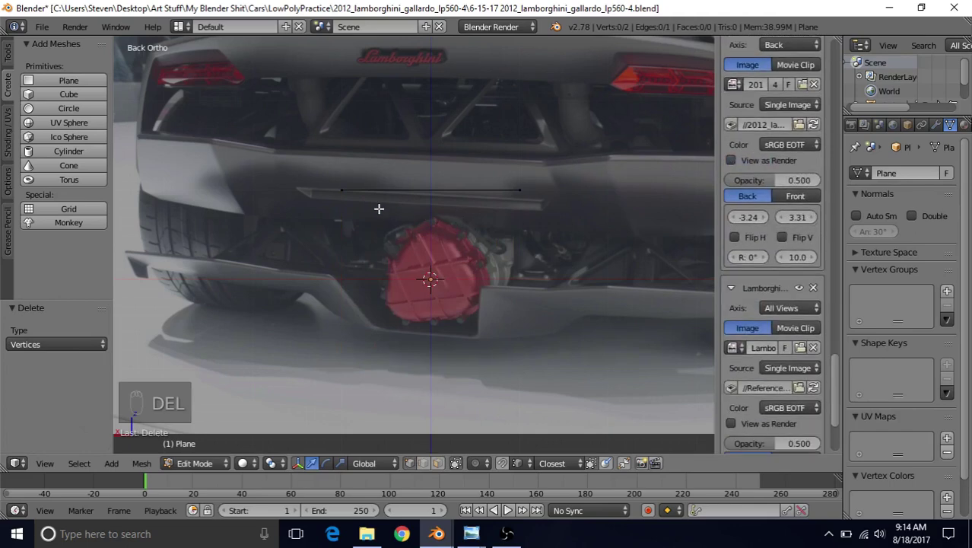
Step: Scale the remaining edge to about 0.216 and move it about -0.145 in X and -0.523 in Z onto the red cover
right_click(341, 190)
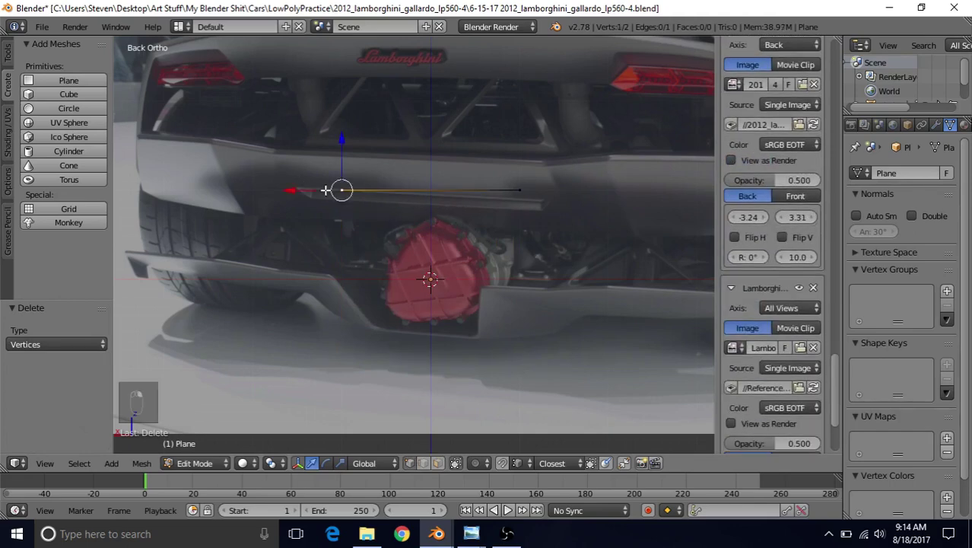
right_click(521, 190, "shift")
scroll(481, 275, "up", 2)
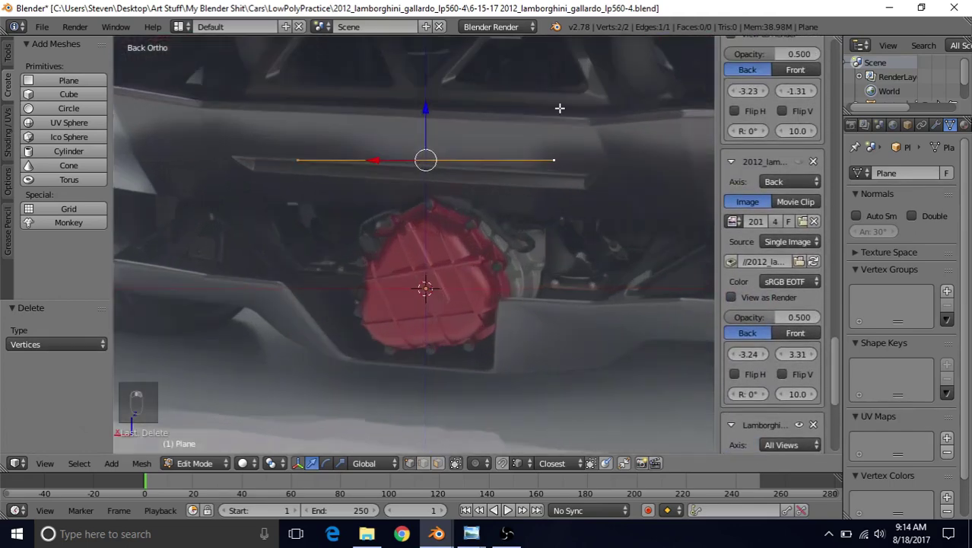
key("s")
left_click(444, 137)
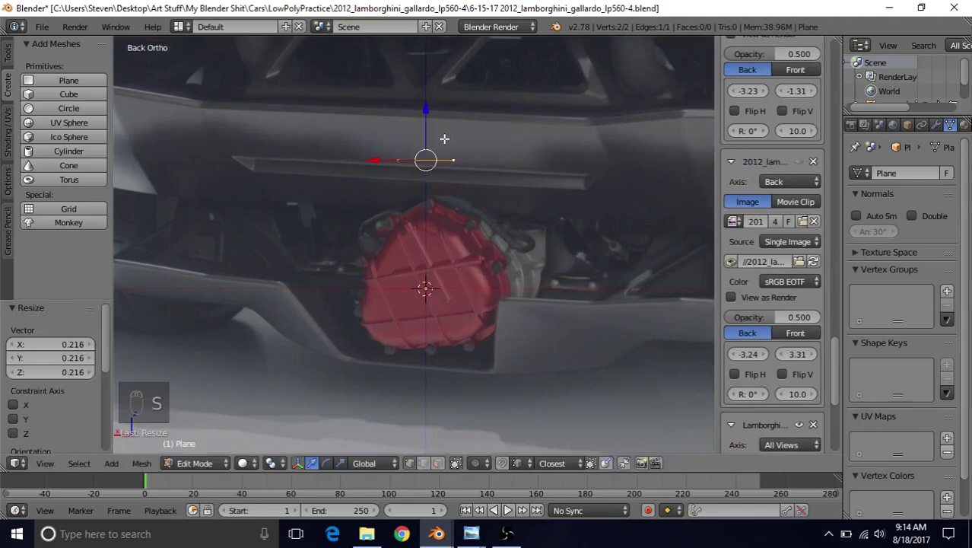
key("g")
left_click(466, 229)
Step: Place the edge's two vertices on the top corner and upper-right corner of the red cover's raised inner section
scroll(456, 259, "up", 7)
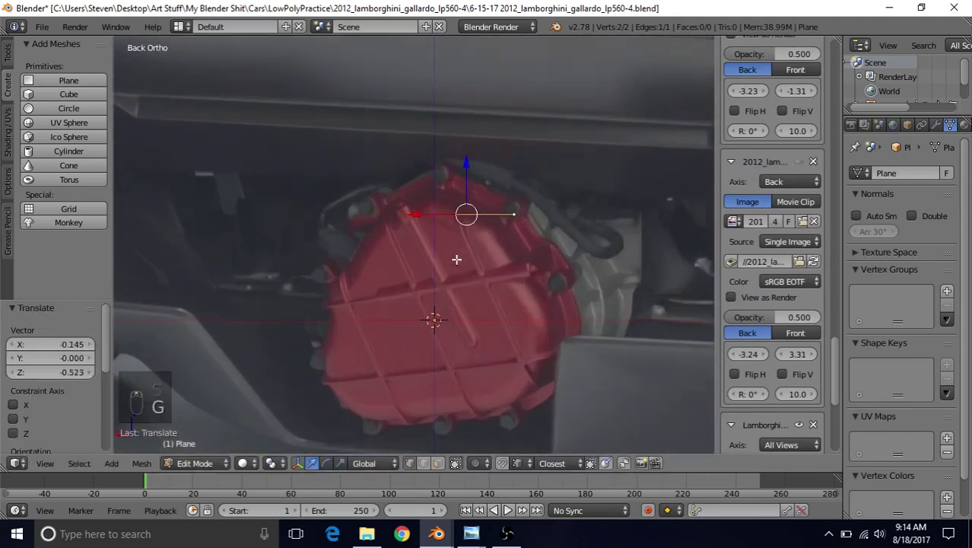
scroll(459, 250, "down", 3)
middle_click_drag(499, 234, 447, 173, "shift")
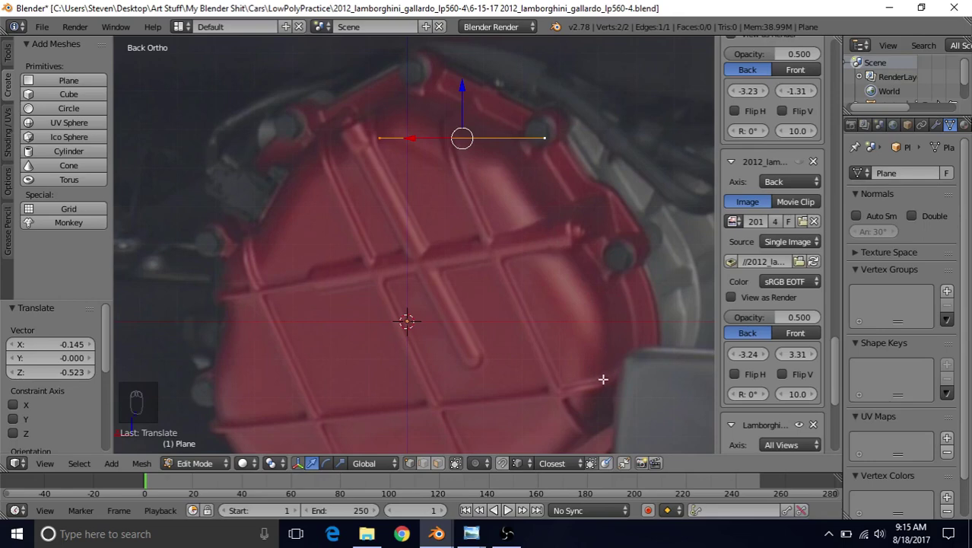
middle_click_drag(447, 106, 398, 132, "shift")
right_click(426, 153)
key("g")
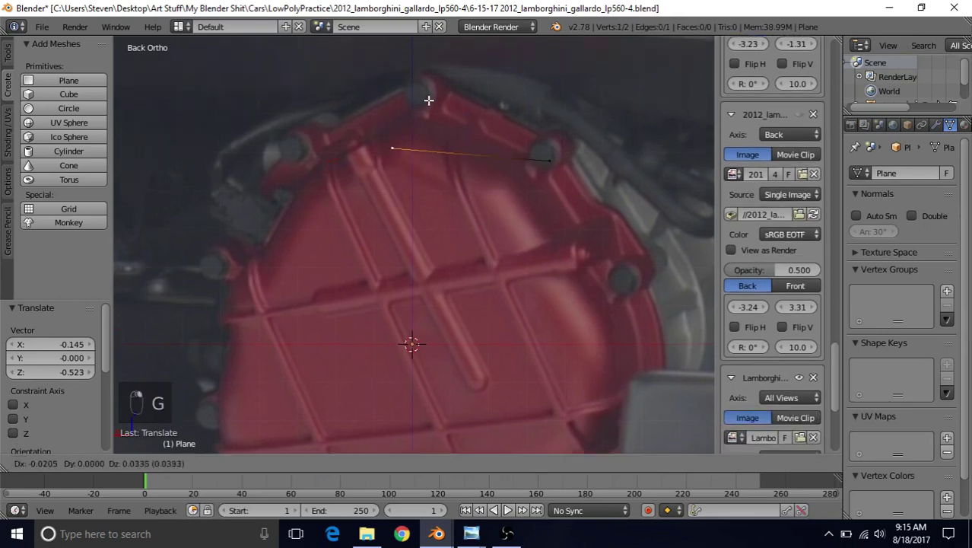
left_click(444, 90)
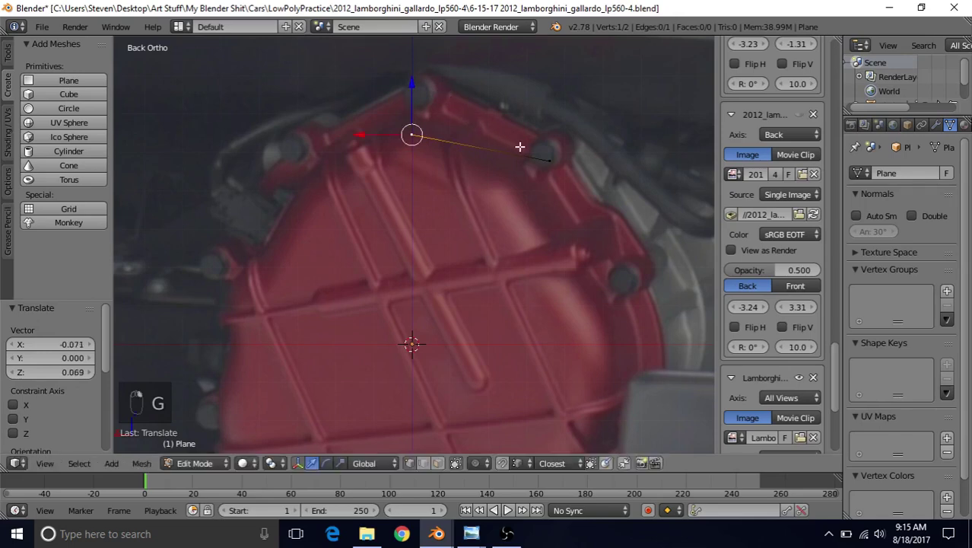
right_click(547, 158)
key("g")
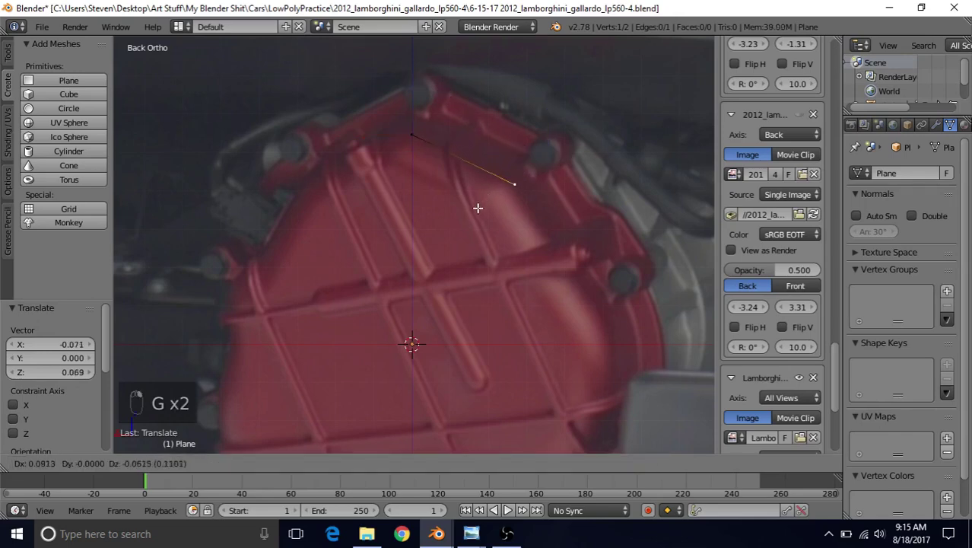
left_click(477, 207)
Step: Extrude three more vertices from the upper-right corner down the right side of the cover's raised section
middle_click_drag(501, 148, 472, 120, "shift")
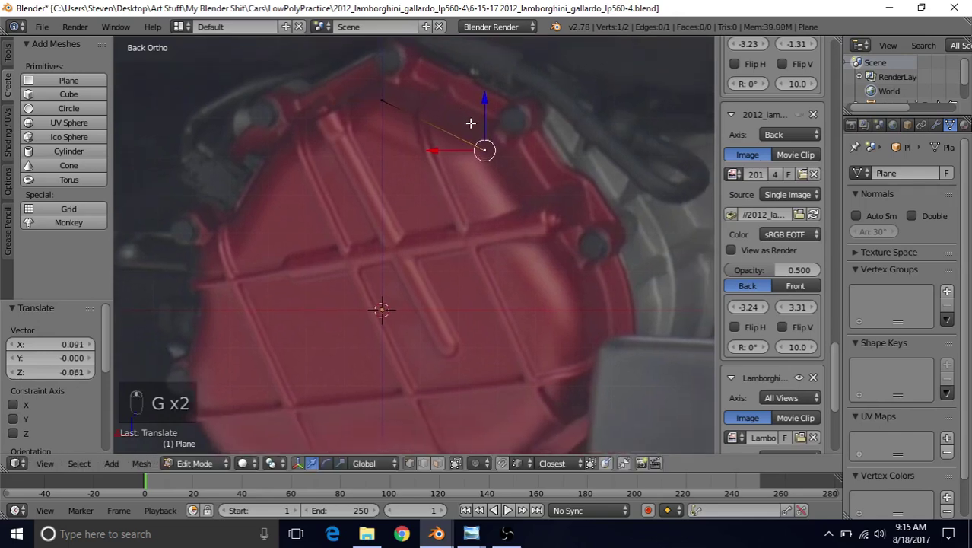
key("e")
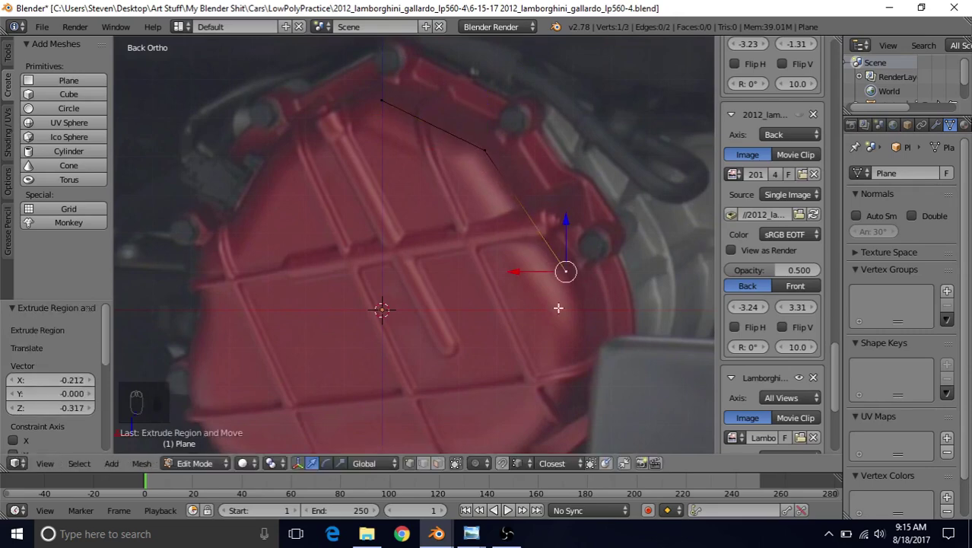
left_click(553, 258)
middle_click_drag(558, 251, 557, 178, "shift")
key("e")
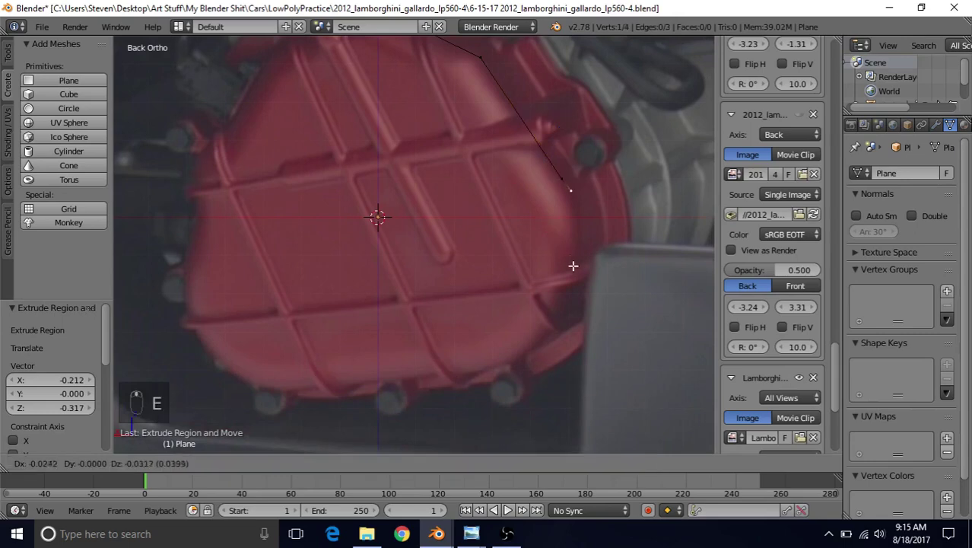
left_click(577, 292)
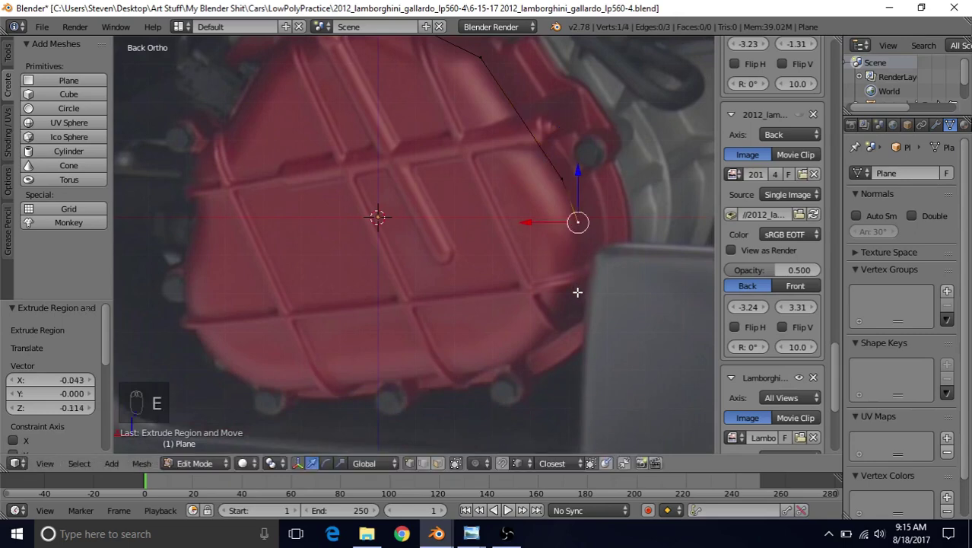
middle_click_drag(587, 244, 611, 210, "shift")
key("e")
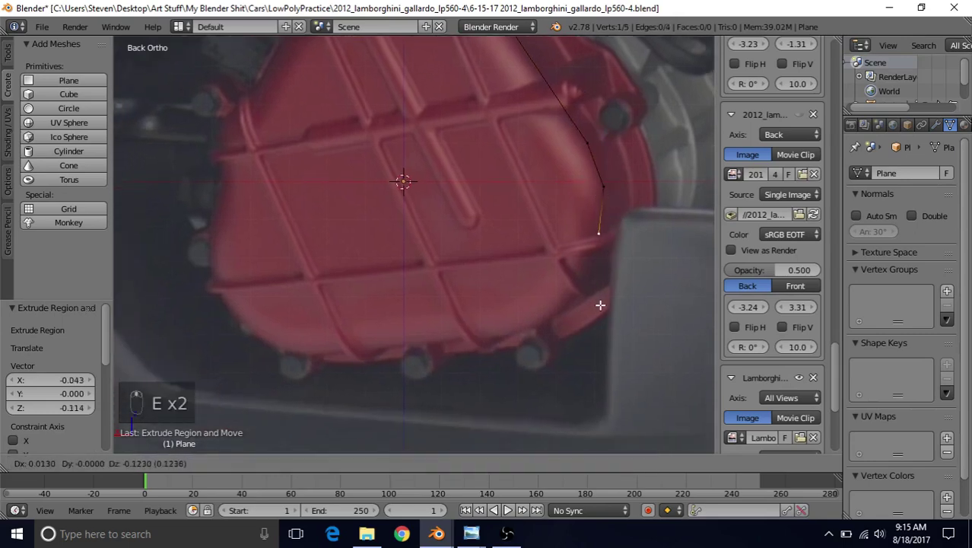
left_click(600, 305)
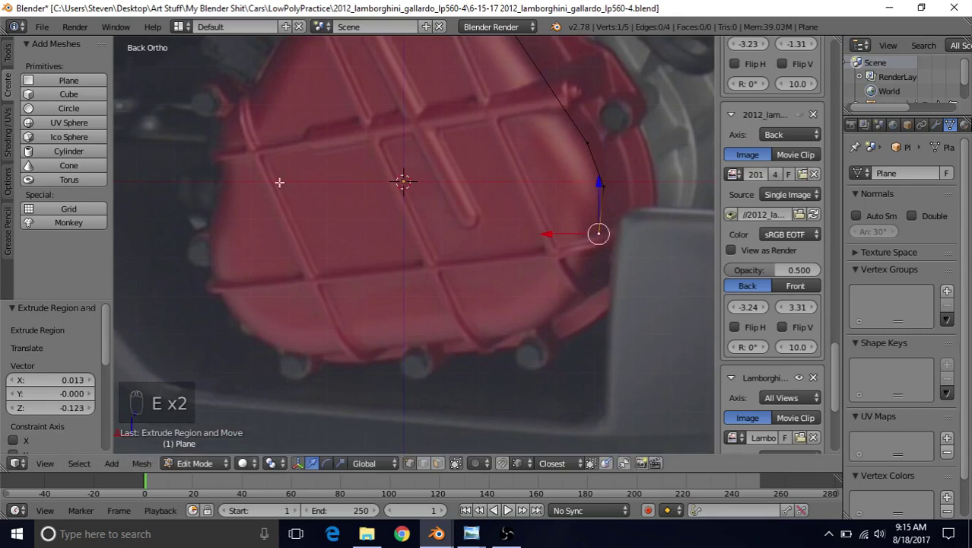
Step: Extrude two more vertices to carry the outline around the lower-right corner of the red cover
key("e")
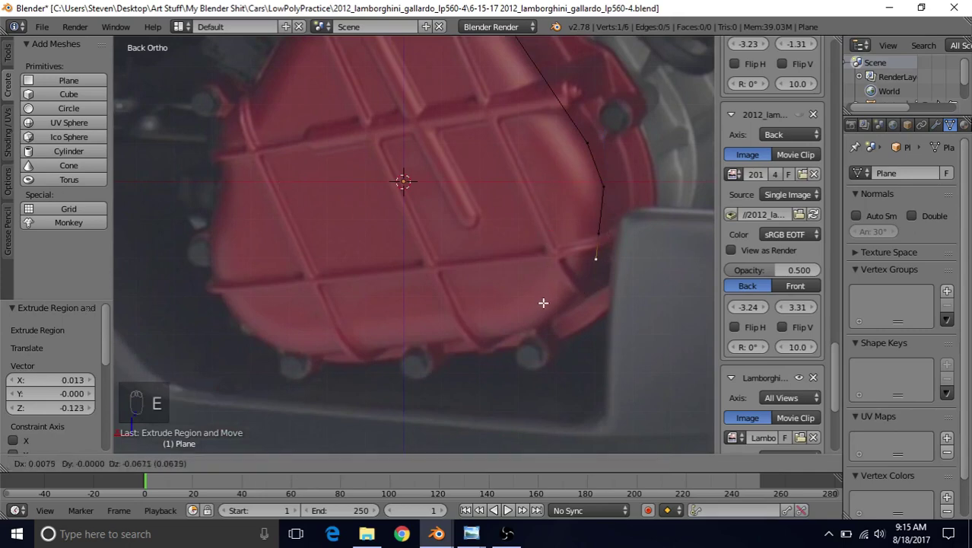
left_click(515, 342)
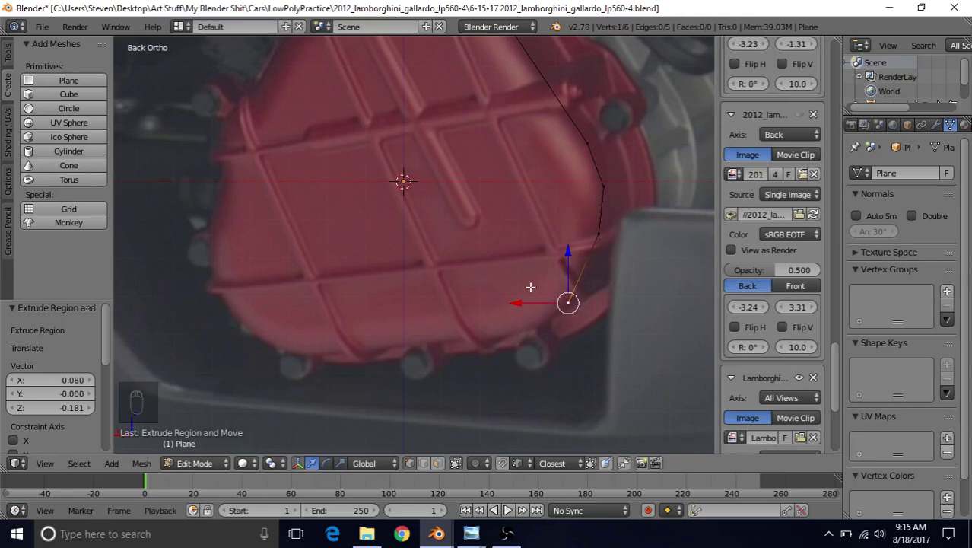
middle_click_drag(530, 286, 555, 258, "shift")
key("e")
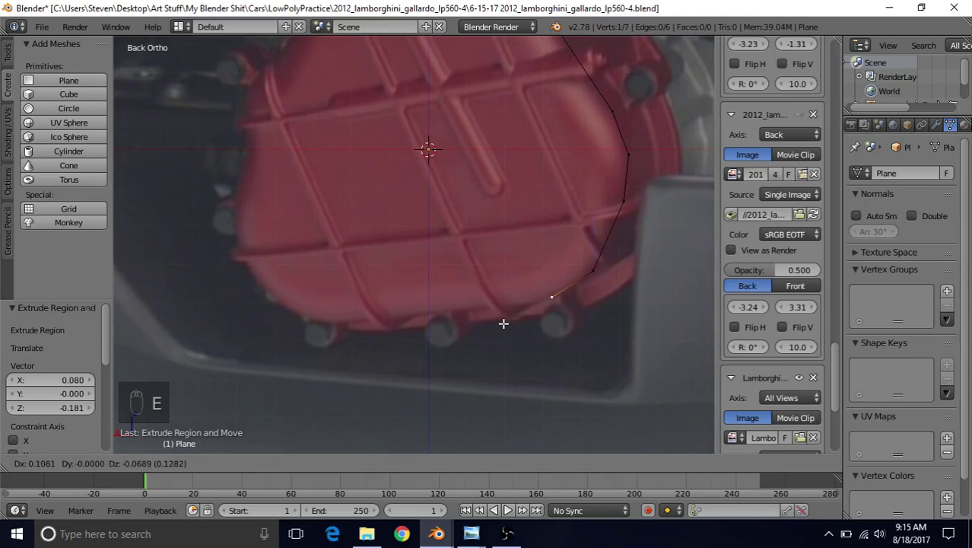
left_click(504, 323)
Step: Extrude the outline's end vertex about 0.57 in X and -0.061 in Z along the cover's bottom edge to its lower-left bolt
middle_click_drag(497, 241, 579, 209, "shift")
key("e")
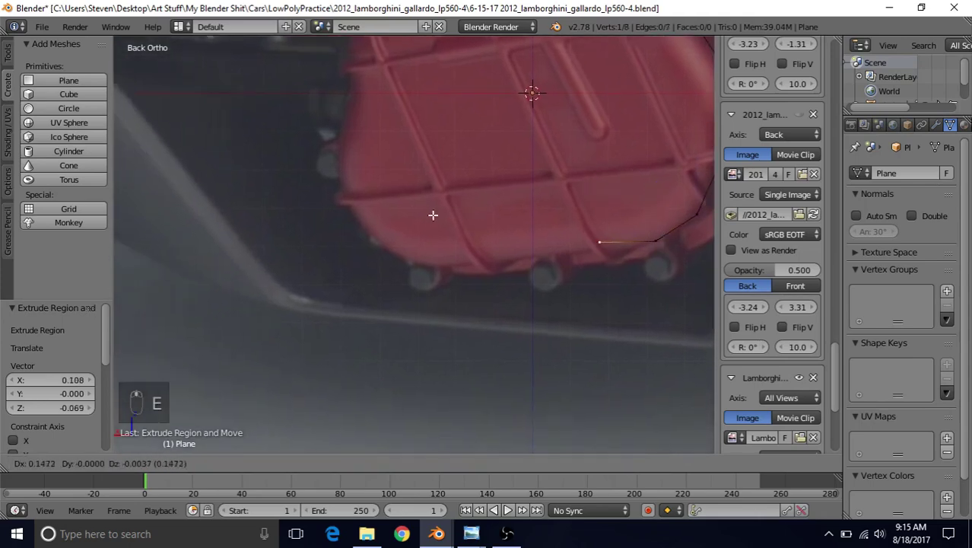
left_click(310, 238)
middle_click_drag(380, 180, 431, 200, "shift")
scroll(483, 233, "down", 1)
middle_click_drag(484, 232, 412, 260, "shift")
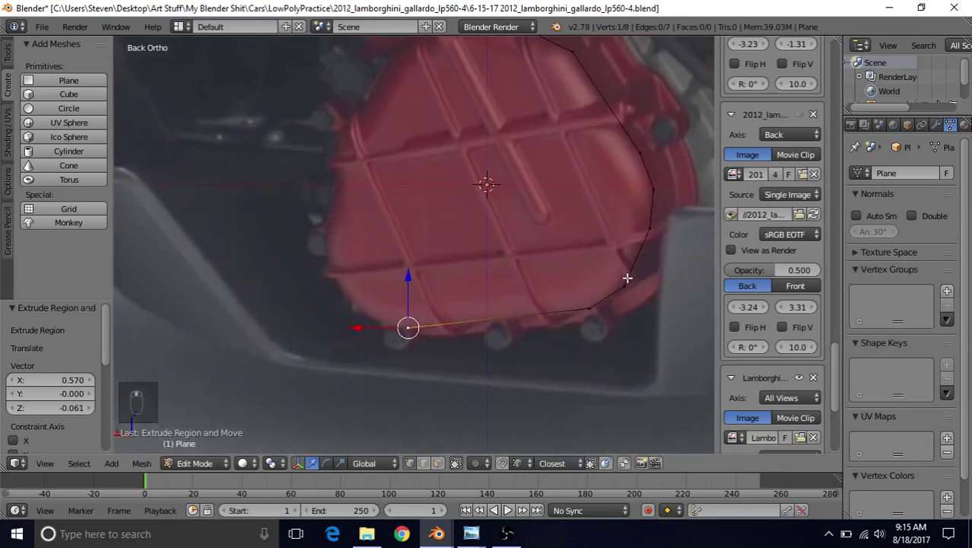
middle_click_drag(503, 286, 513, 265, "shift")
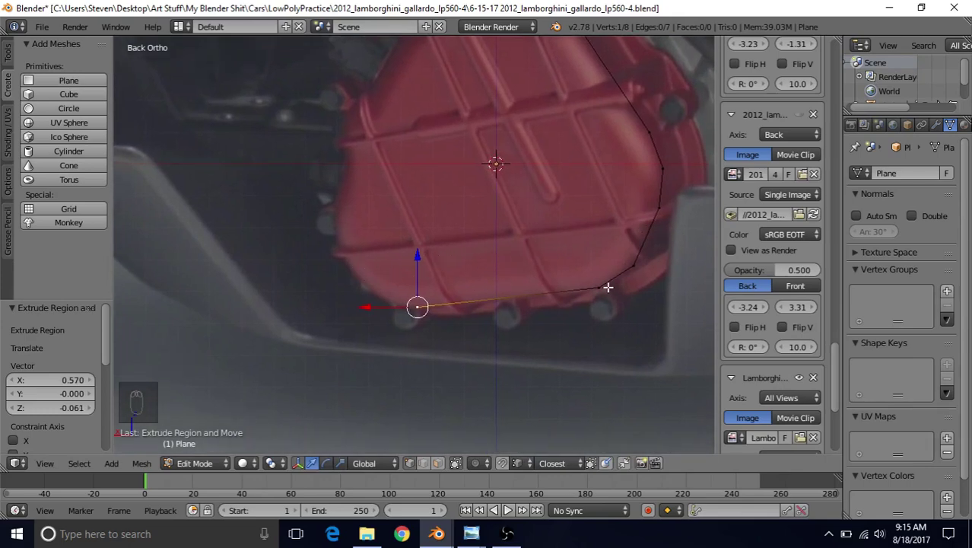
Step: Check the Gallardo rear photo in Windows Photo Viewer and, back in Blender, extrude two vertices around the red cover's lower-left corner
mouse_move(471, 533)
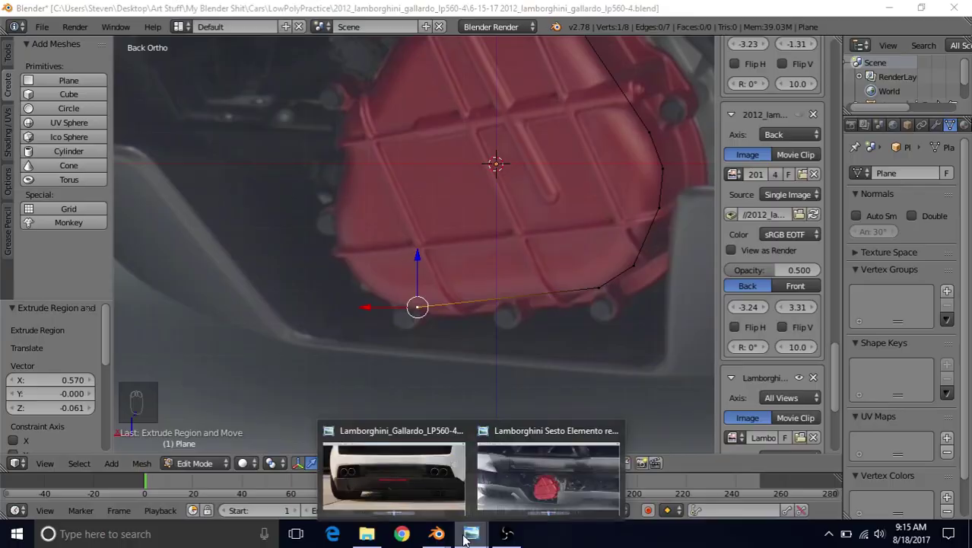
left_click(421, 484)
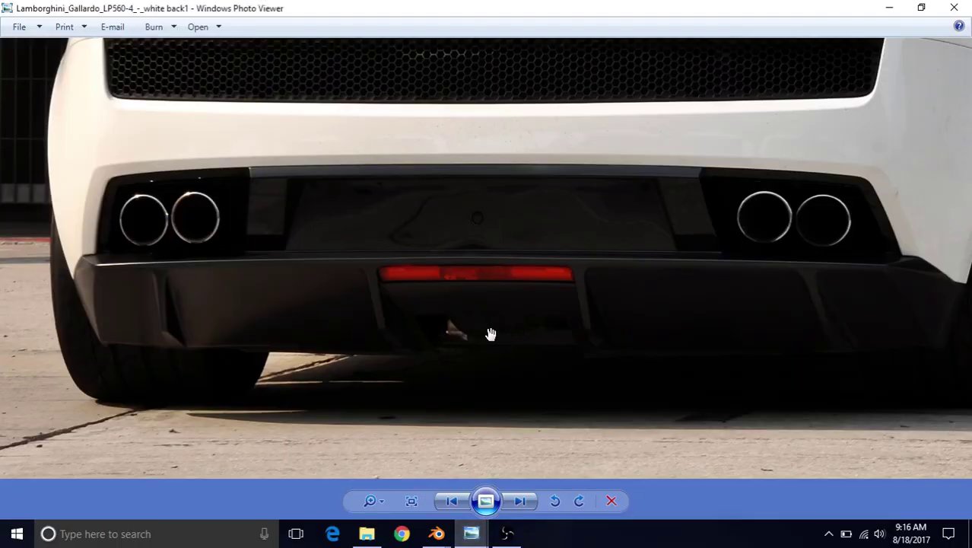
mouse_move(437, 534)
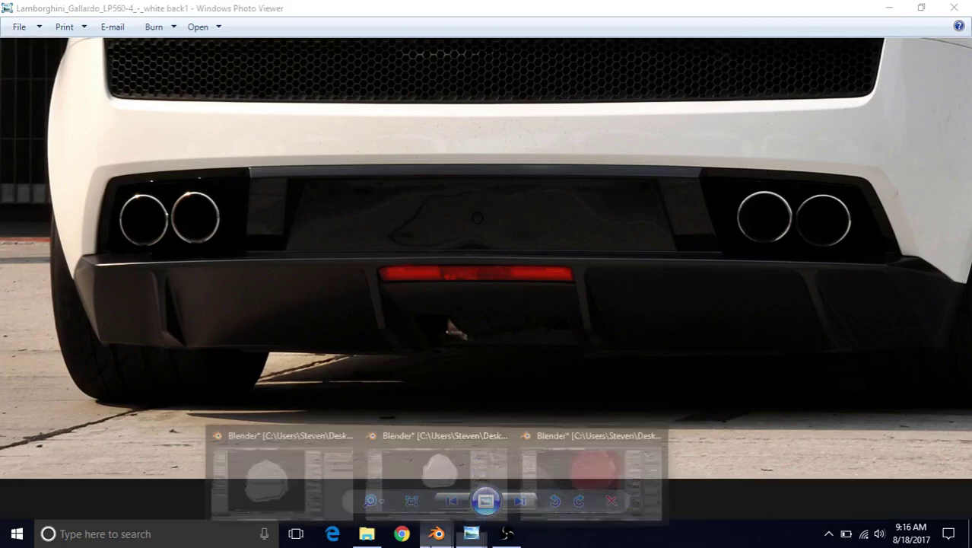
left_click(575, 485)
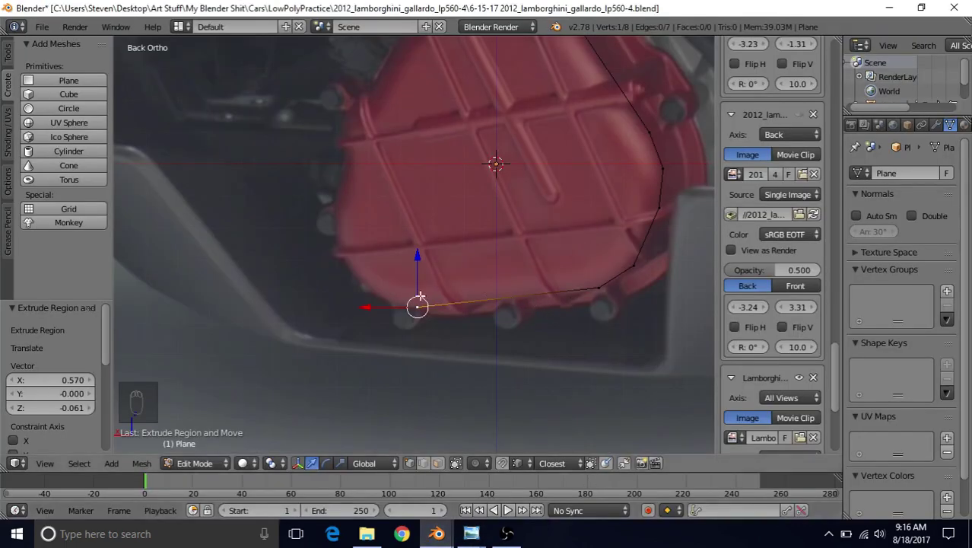
key("e")
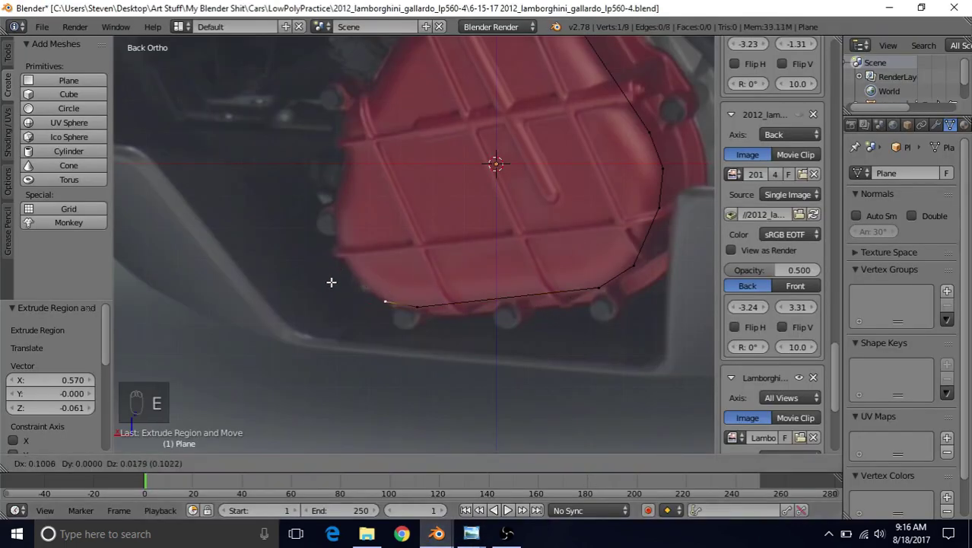
left_click(329, 279)
key("e")
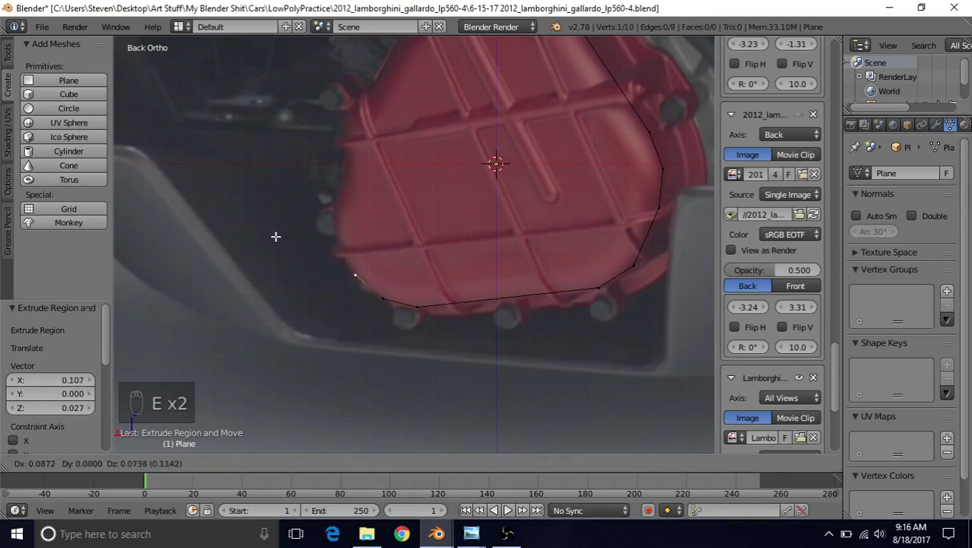
left_click(275, 236)
Step: Recheck the Gallardo photo and, back in Blender, extrude the end vertex about 0.051 in X and 0.082 in Z to the lower rib's left end
left_click(471, 533)
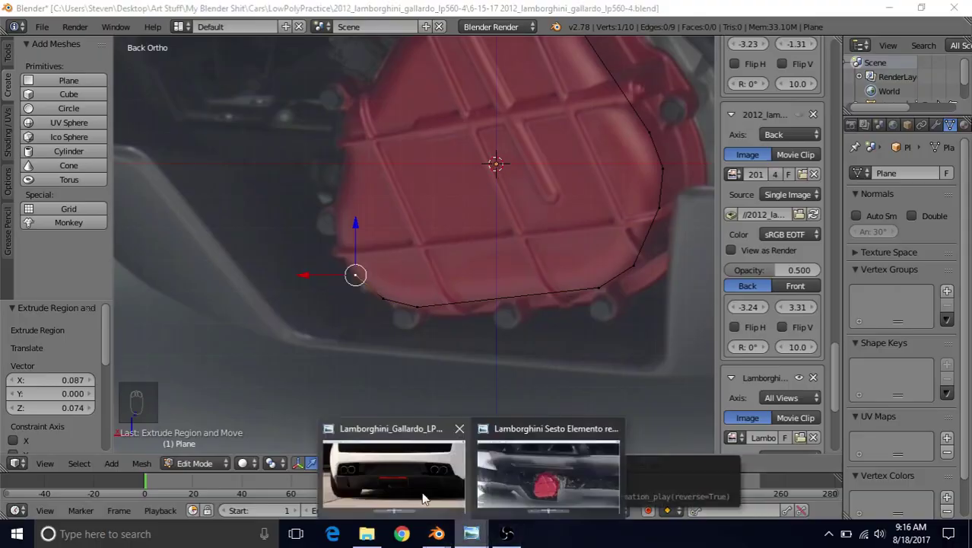
left_click(425, 498)
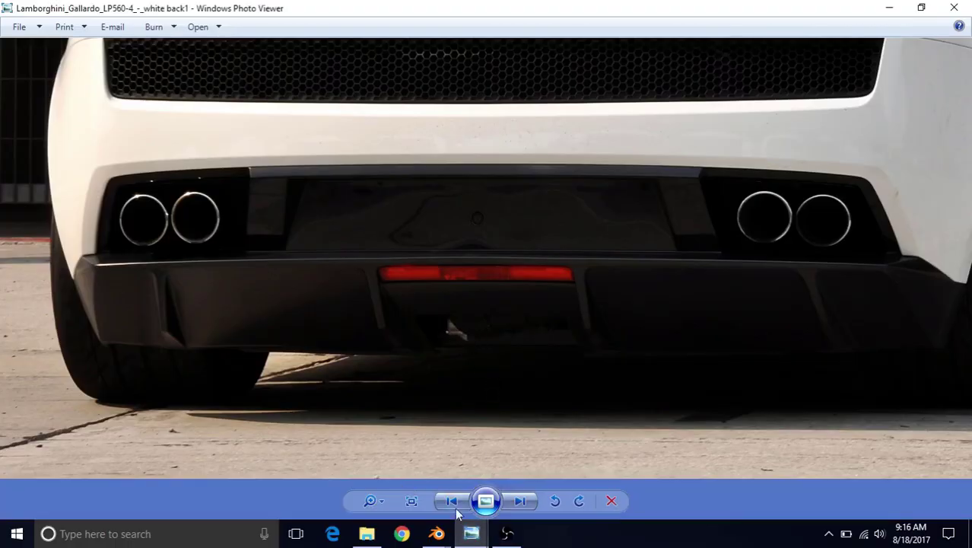
mouse_move(436, 533)
left_click(563, 480)
middle_click_drag(477, 276, 430, 269, "shift")
scroll(434, 258, "up", 2)
key("e")
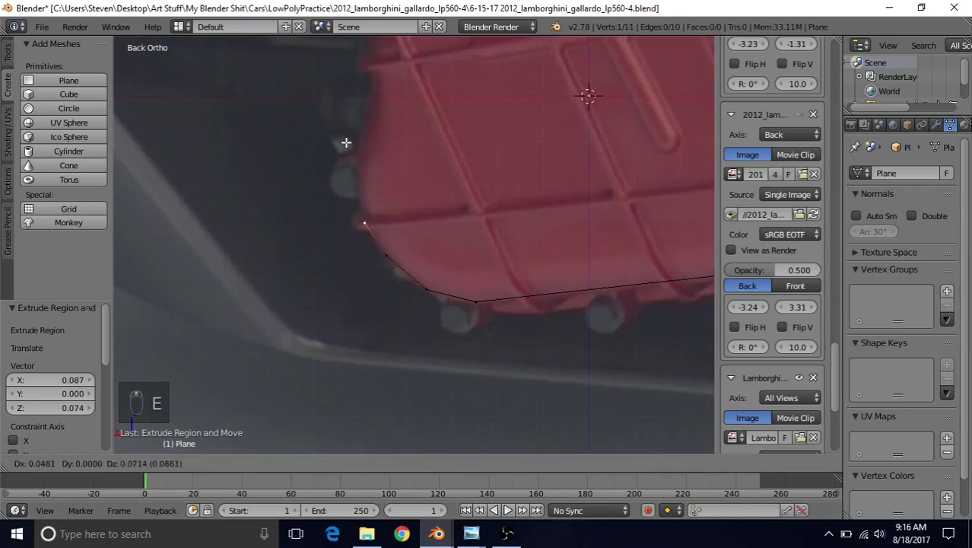
left_click(344, 138)
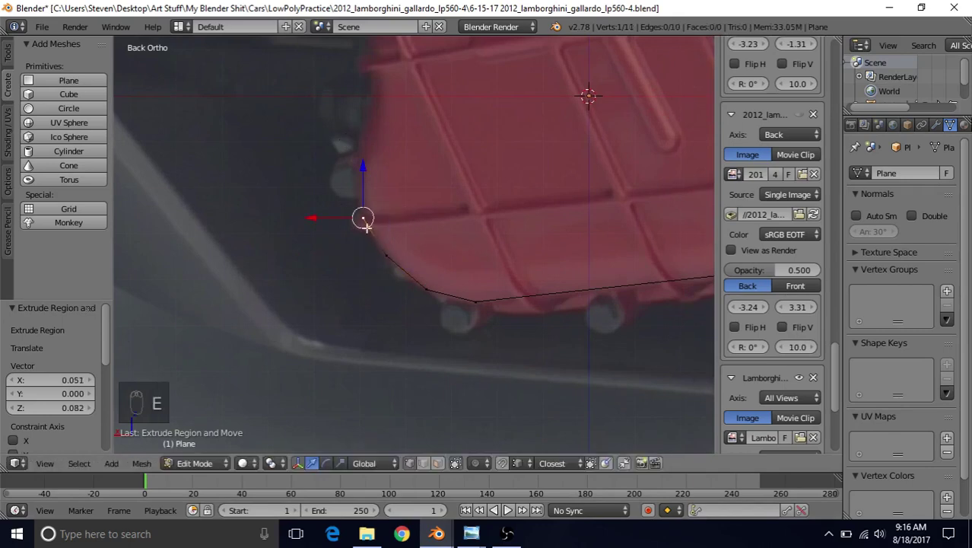
Step: Move the vertex just below the outline's end about -0.006 in X and -0.014 in Z onto the cover's edge
right_click(403, 267)
key("g")
left_click(405, 276)
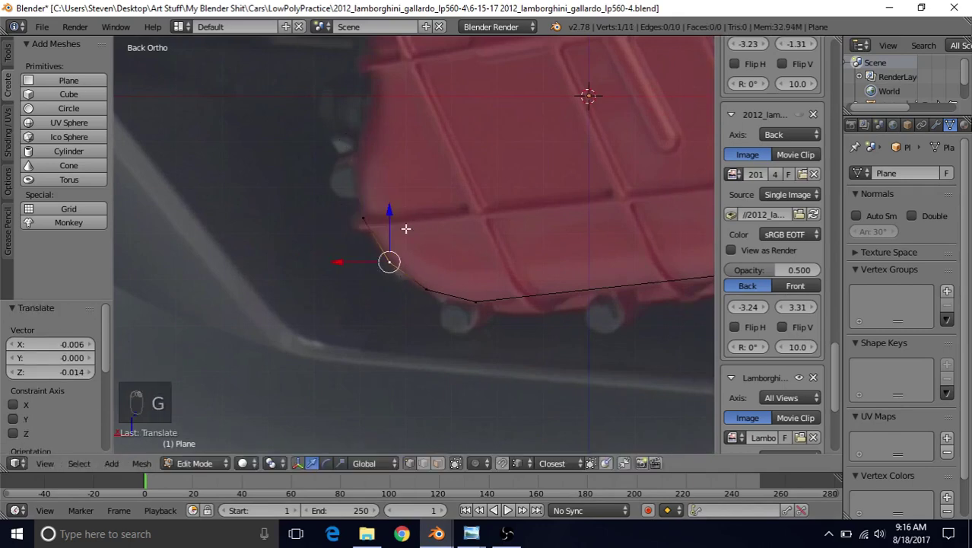
Step: Extrude two more vertices up the cover's left side, ending just below the upper rib's left end
middle_click_drag(406, 226, 477, 299, "shift")
key("e")
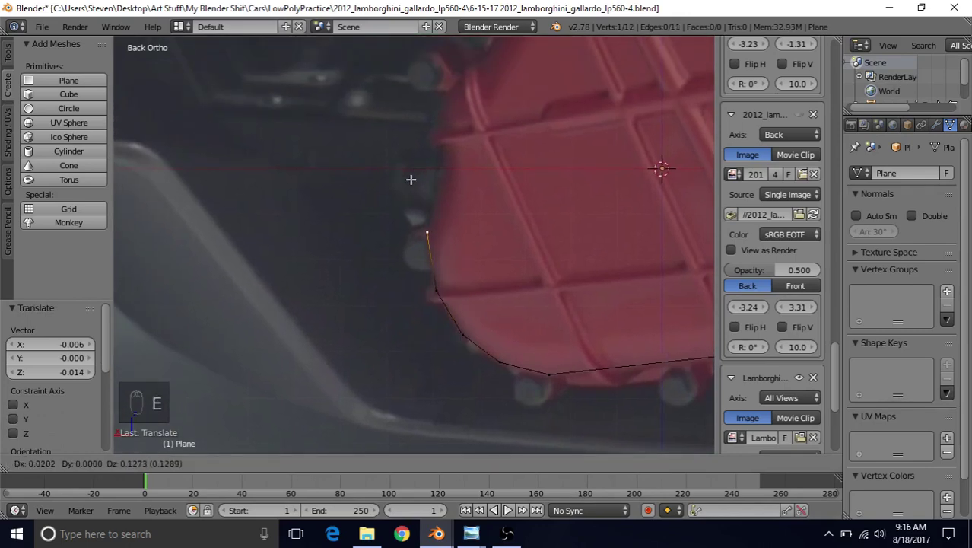
left_click(412, 178)
middle_click_drag(419, 178, 469, 347, "shift")
key("e")
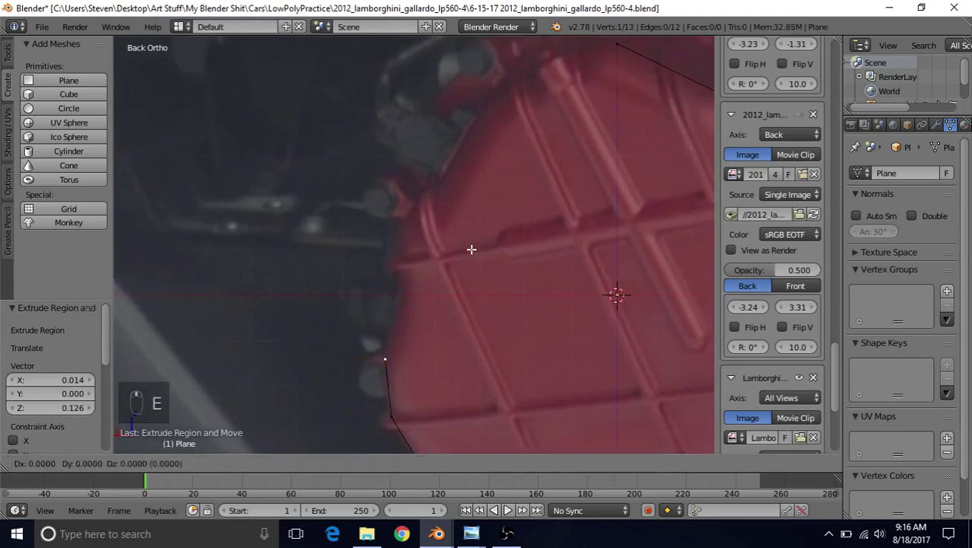
left_click(492, 192)
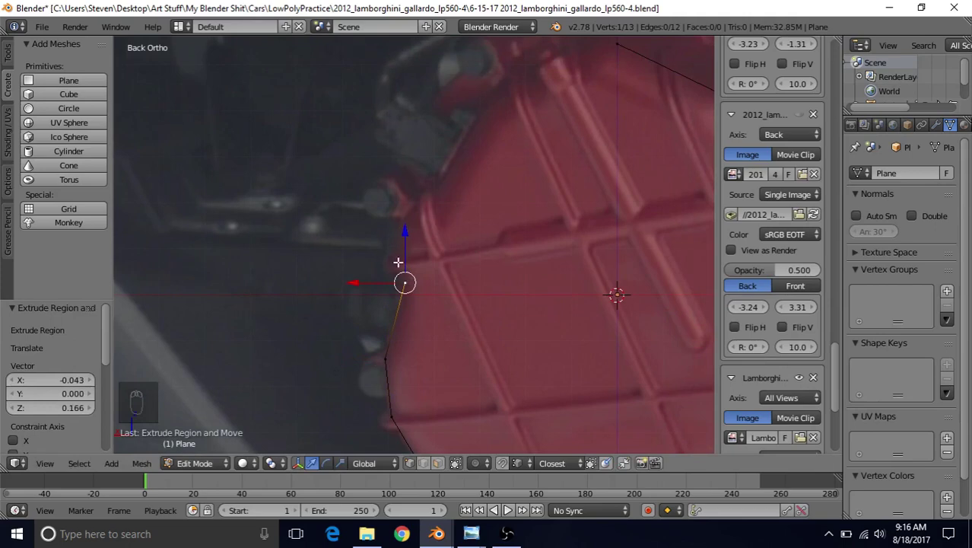
Step: Extrude three more vertices past the upper rib's left end and around the inner side of the left bolt boss
middle_click_drag(427, 258, 449, 283, "shift")
key("e")
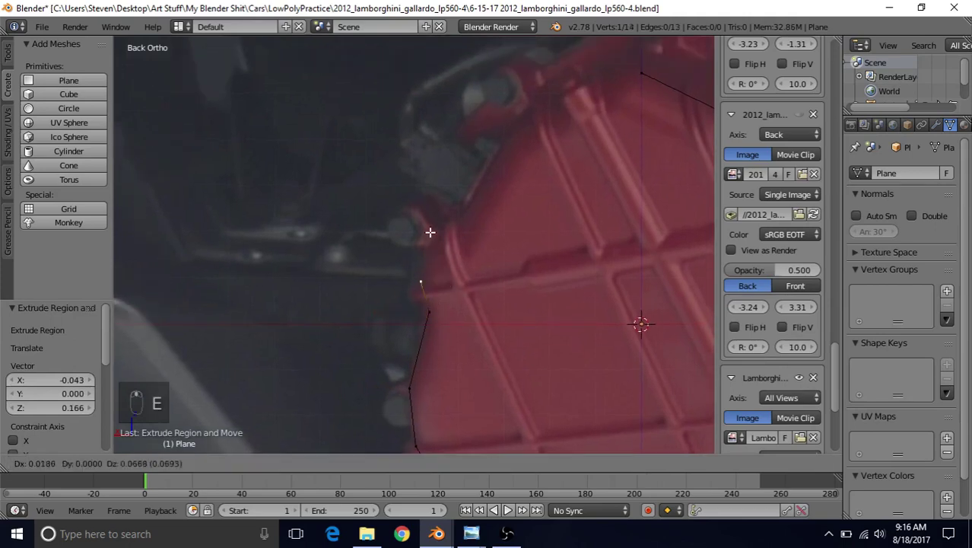
left_click(434, 225)
key("e")
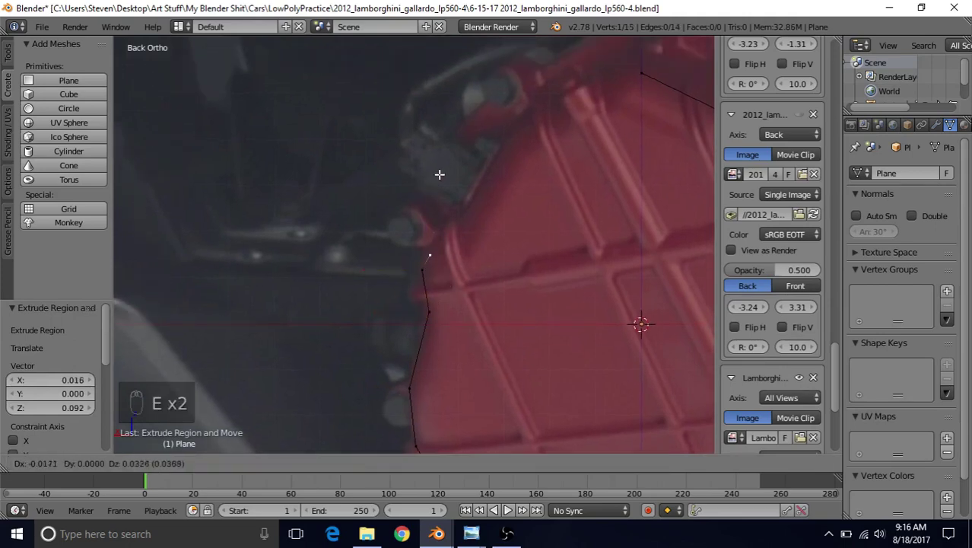
left_click(447, 158)
key("e")
left_click(499, 159)
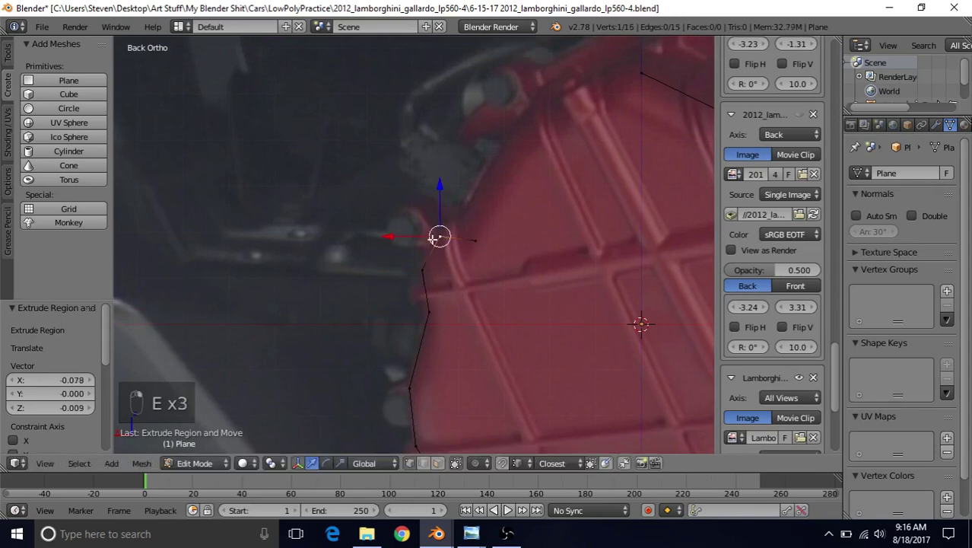
Step: Move the last two outline vertices beside the left bolt boss, shifting the end one about 0.025 in X and 0.009 in Z
key("g")
left_click(432, 244)
key("g")
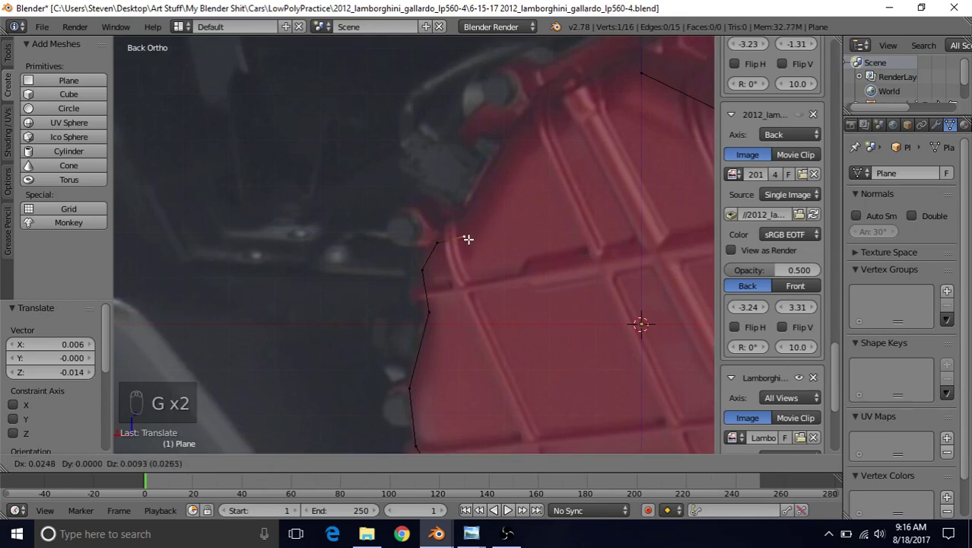
left_click(467, 239)
Step: Extrude the end vertex about -0.101 in X and 0.208 in Z up the cover's upper-left edge, and shift its base vertex 0.005 in X
middle_click_drag(512, 260, 467, 342, "shift")
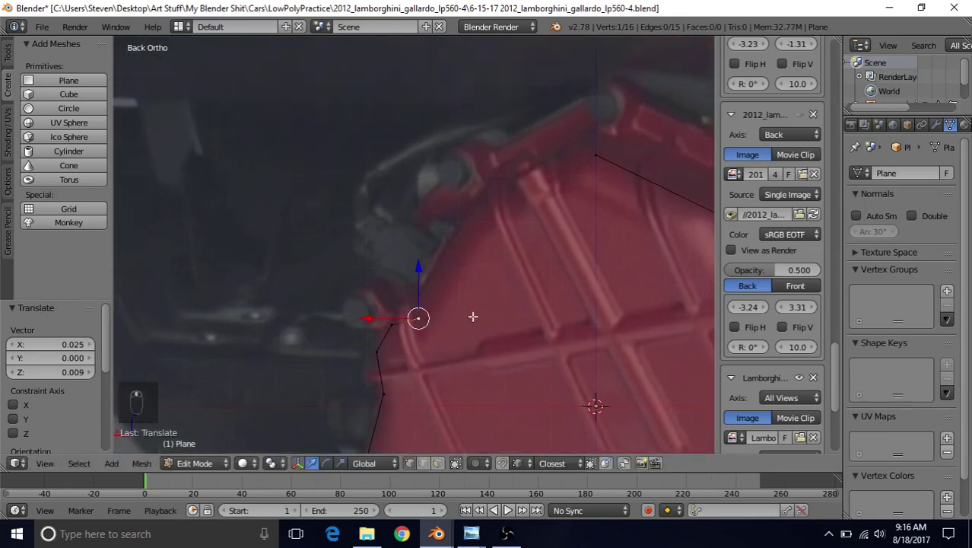
key("e")
left_click(520, 201)
right_click(433, 302)
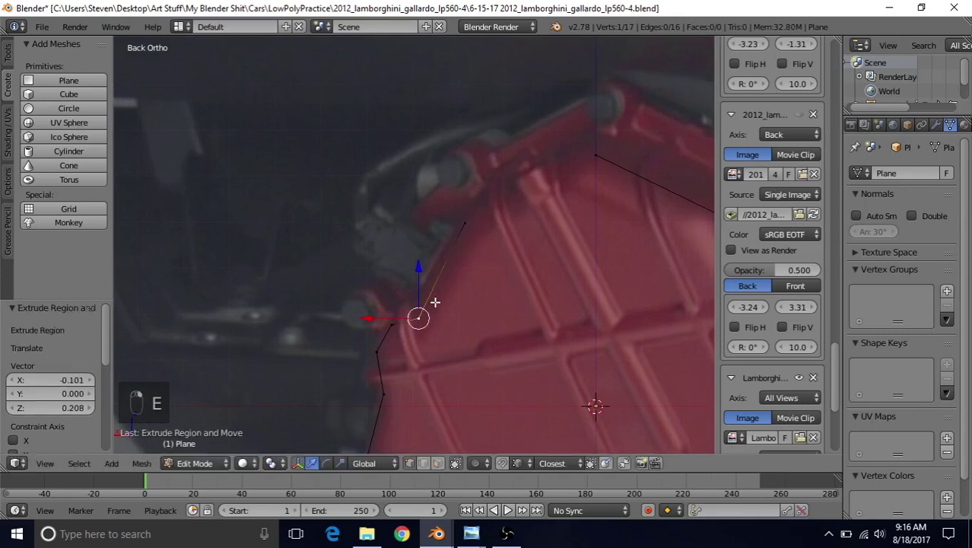
key("g")
left_click(425, 300)
Step: Move the outline's end vertex about -0.054 in X and 0.075 in Z to the upper-left corner of the raised section
right_click(465, 226)
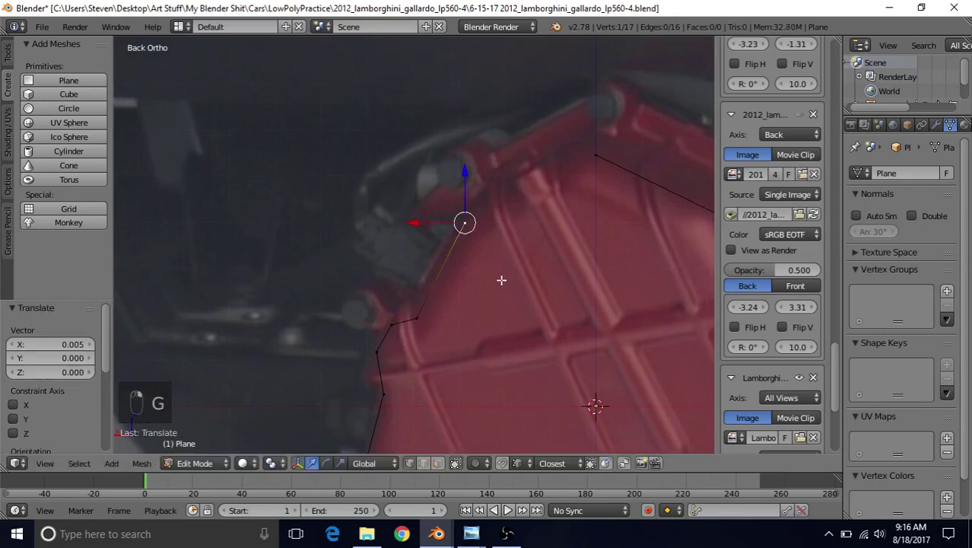
middle_click_drag(501, 278, 391, 359, "shift")
key("g")
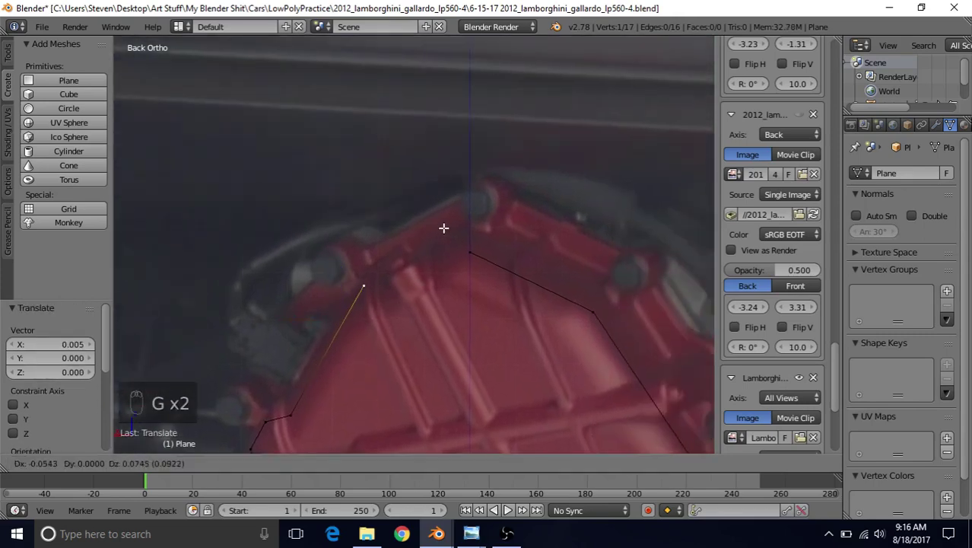
left_click(445, 226)
Step: Extrude two more vertices along the raised section's top edge toward the outline's starting vertex
key("e")
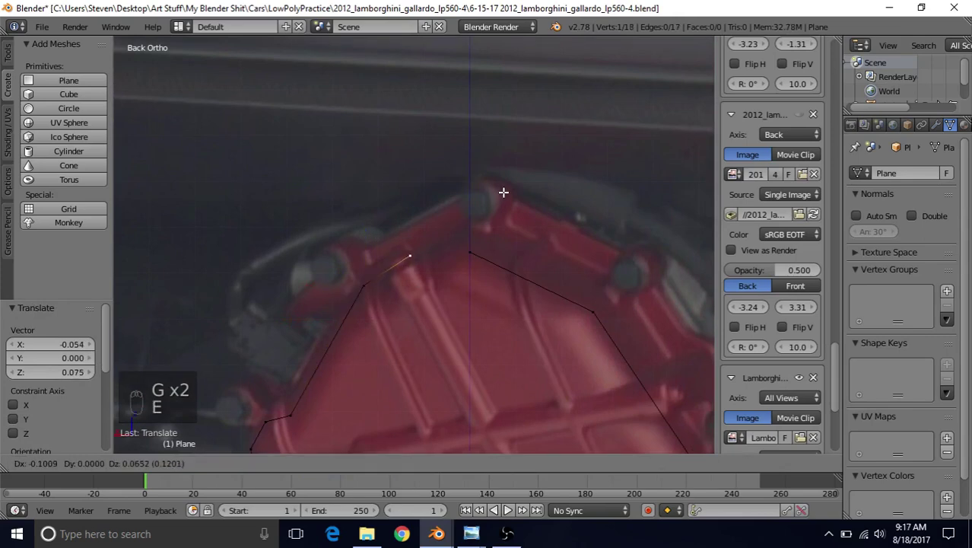
left_click(503, 193)
key("e")
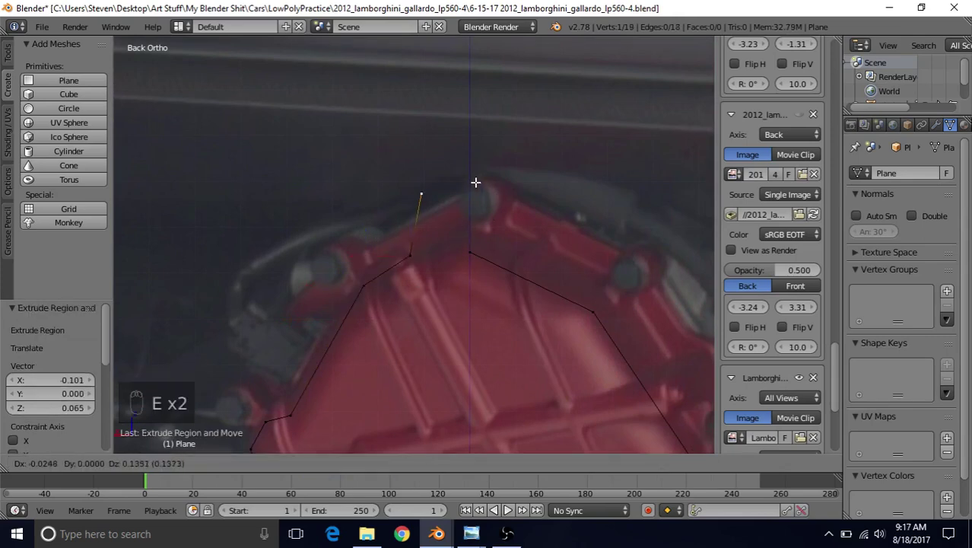
left_click(500, 247)
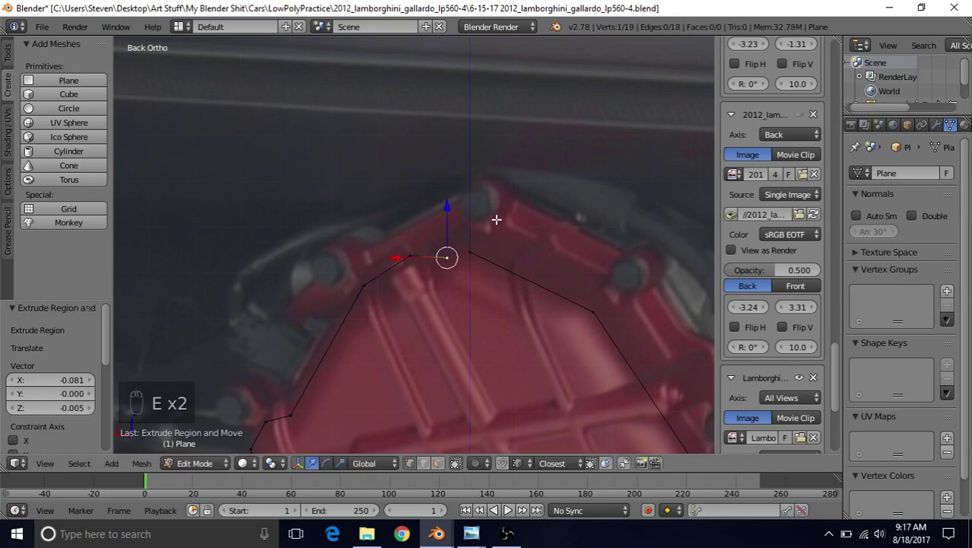
Step: Close the outline by merging its end vertex into the top starting vertex with Merge At Last
right_click(472, 251, "shift")
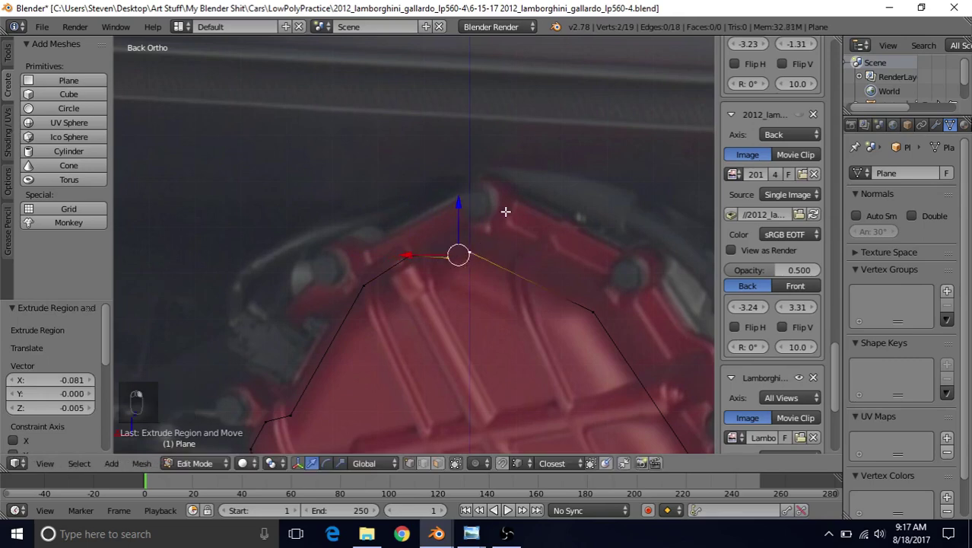
key("alt+m")
left_click(477, 256)
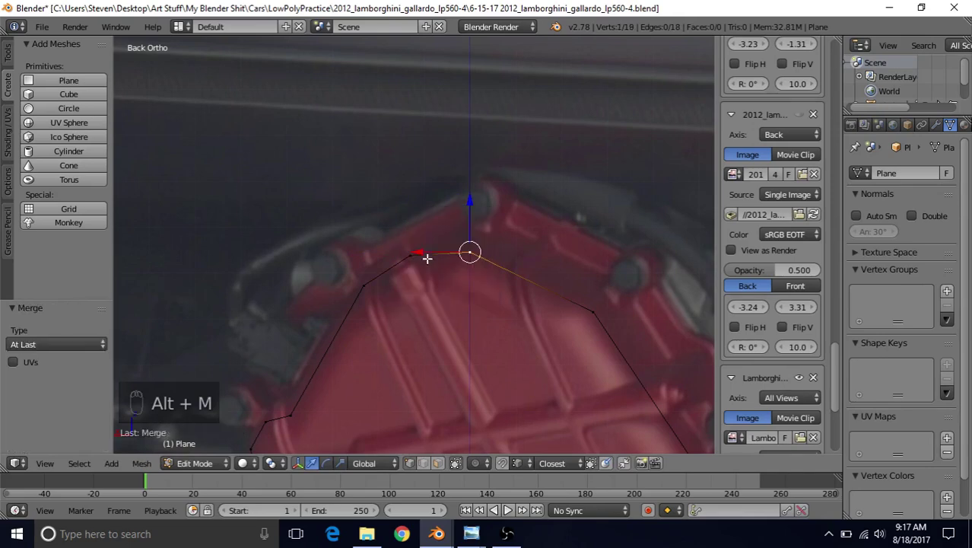
Step: Fill the whole closed outline with a single face and switch the viewport to wireframe shading
scroll(435, 274, "down", 3)
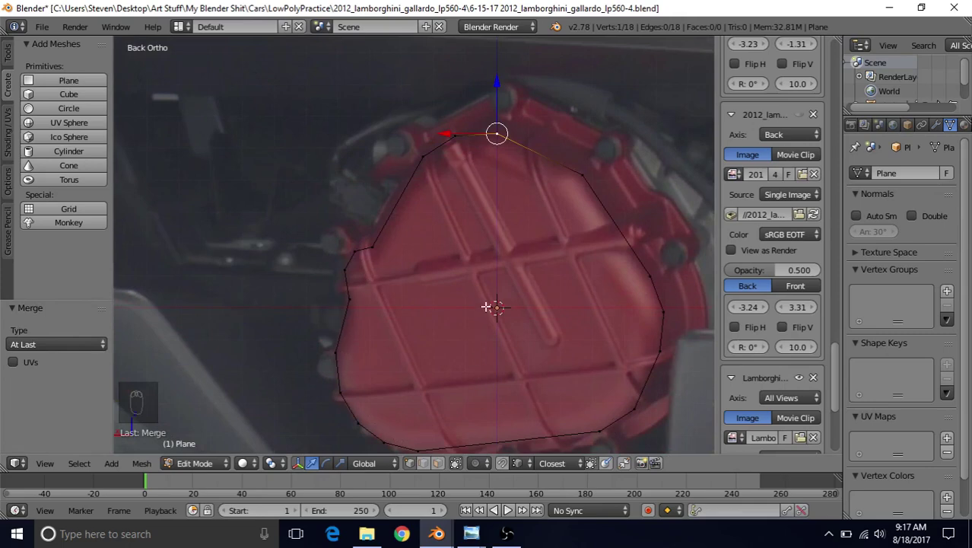
middle_click_drag(485, 326, 420, 240, "shift")
middle_click_drag(473, 216, 477, 256, "shift")
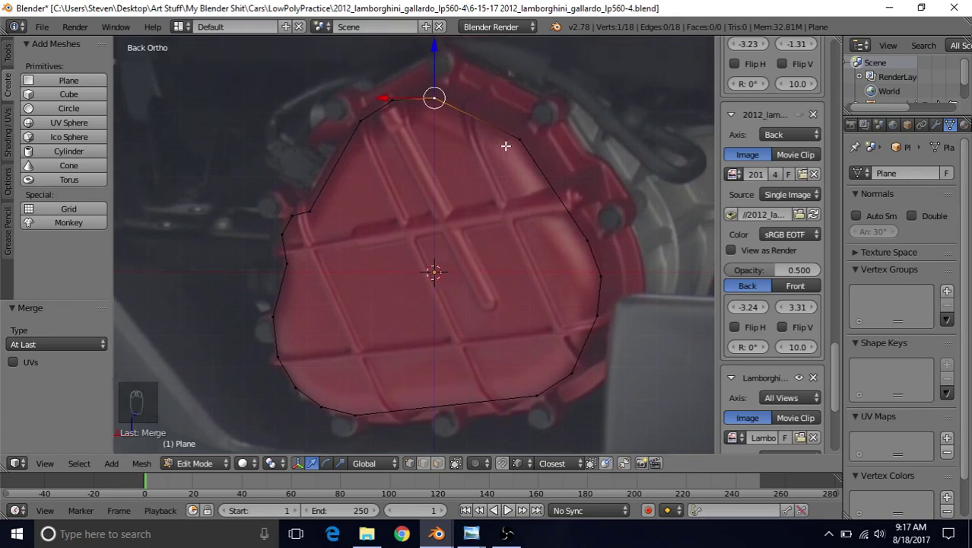
key("a")
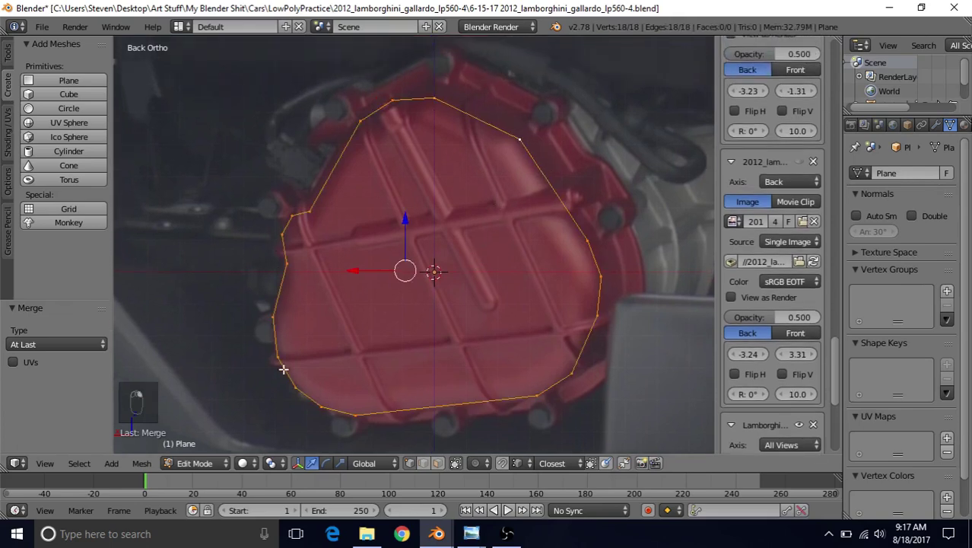
key("f")
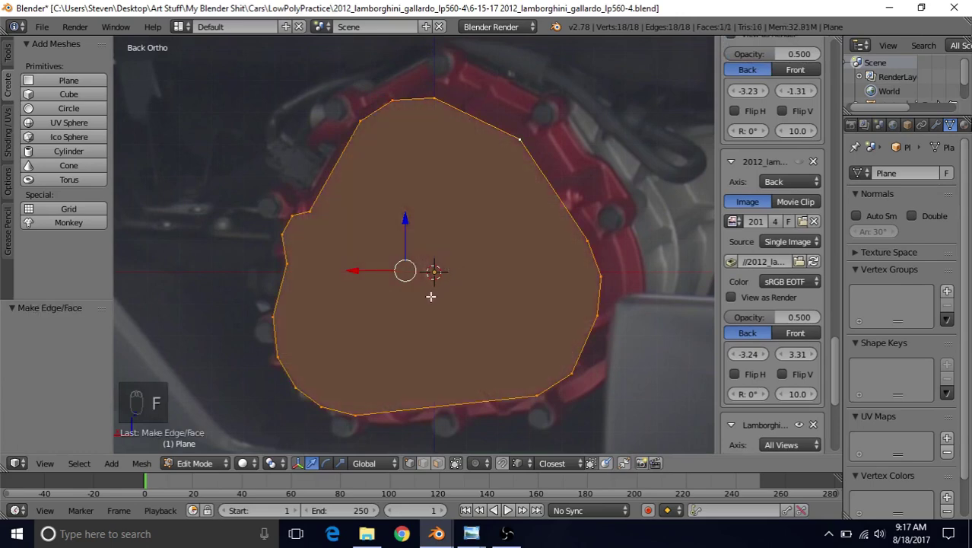
key("z")
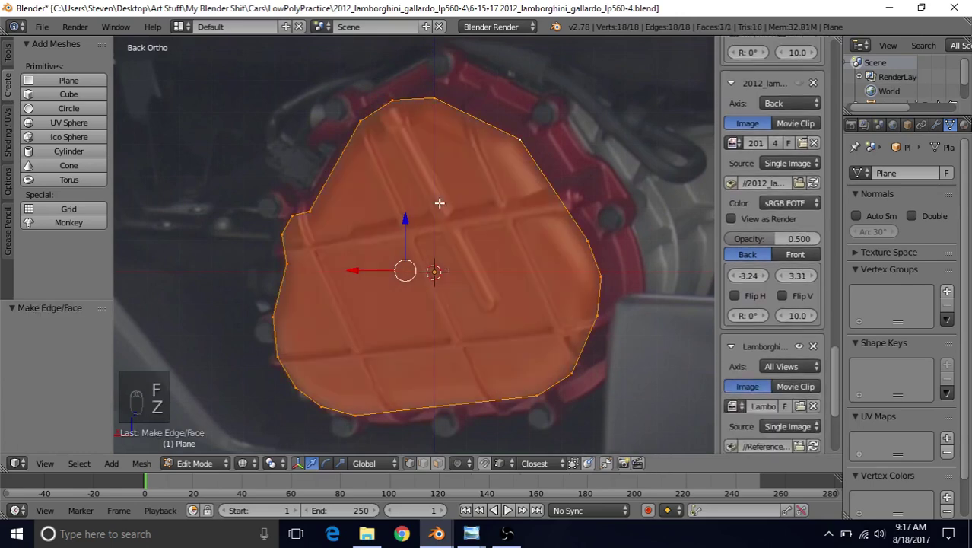
Step: Inset the filled outline face by about 0.078 to form an inner ring along the cover's border
scroll(464, 228, "up", 2)
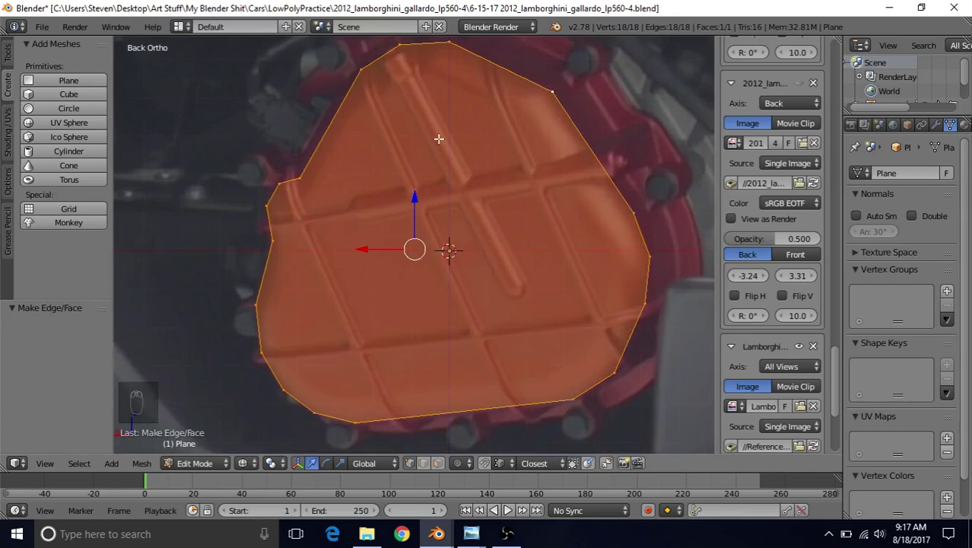
scroll(590, 235, "up", 2, "shift")
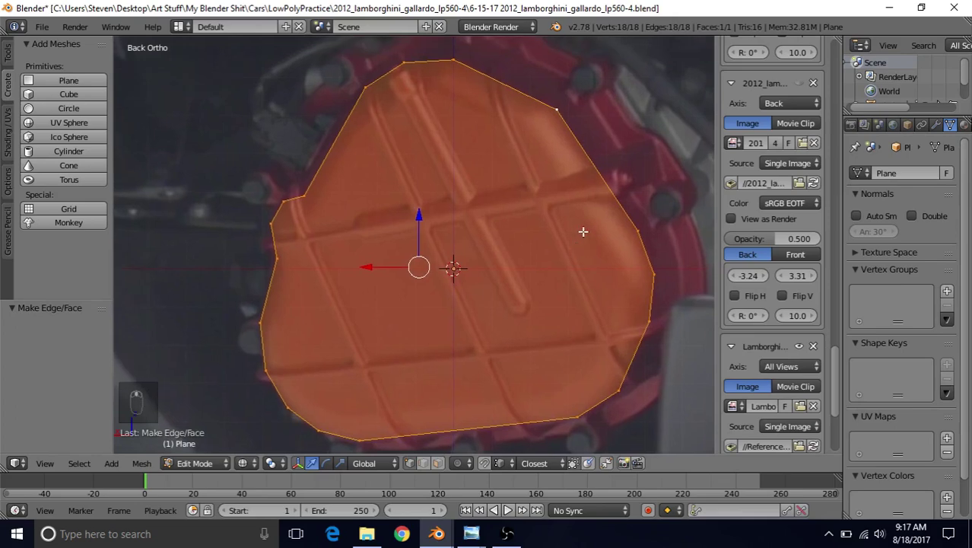
key("i")
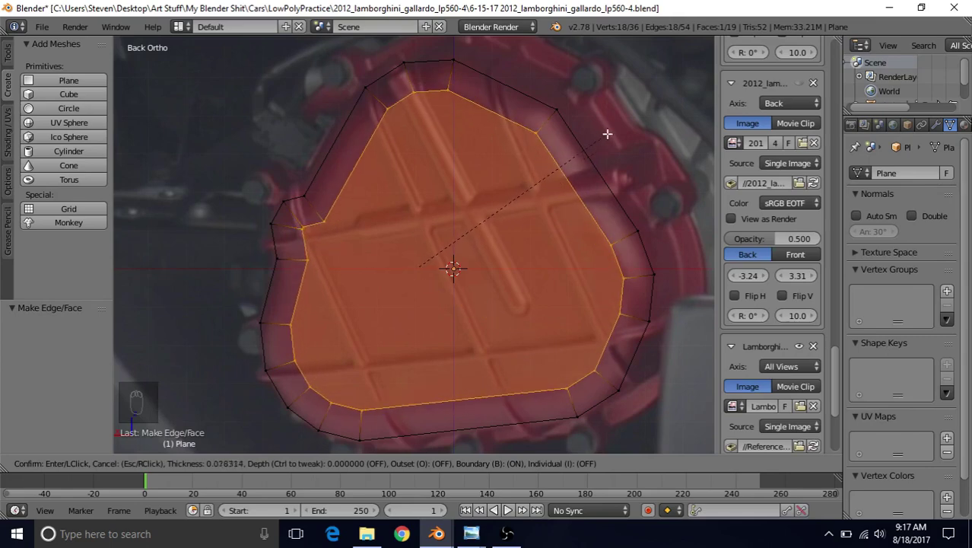
left_click(607, 134)
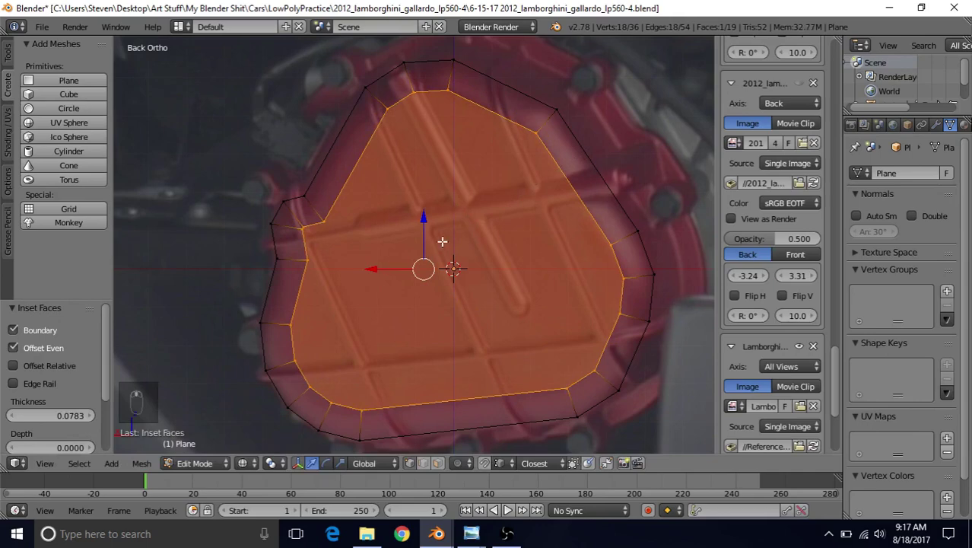
Step: Spread the two inset vertices at the left notch, moving the lower one about -0.033 in Z and the upper one about -0.015 in X
middle_click_drag(442, 241, 486, 215, "shift")
middle_click_drag(395, 241, 409, 261, "shift")
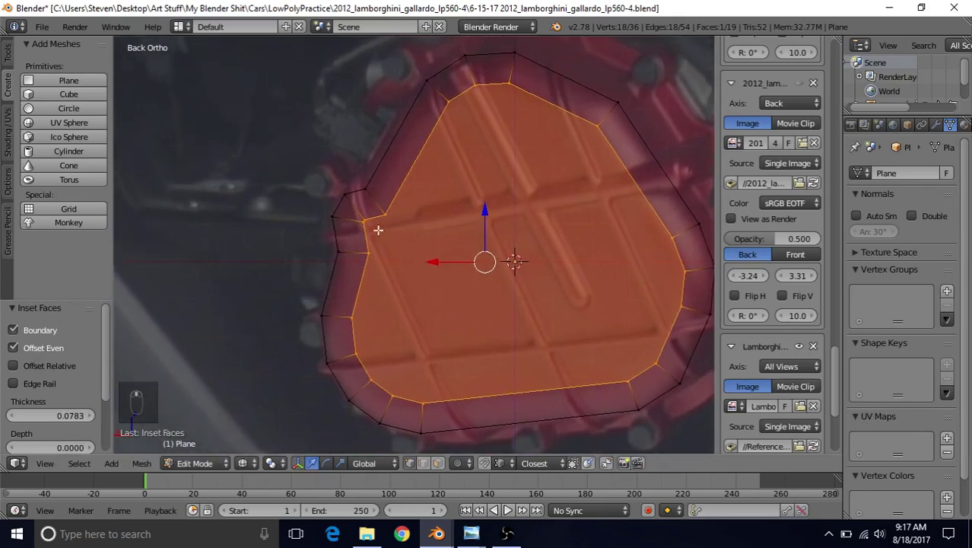
scroll(365, 221, "up", 4)
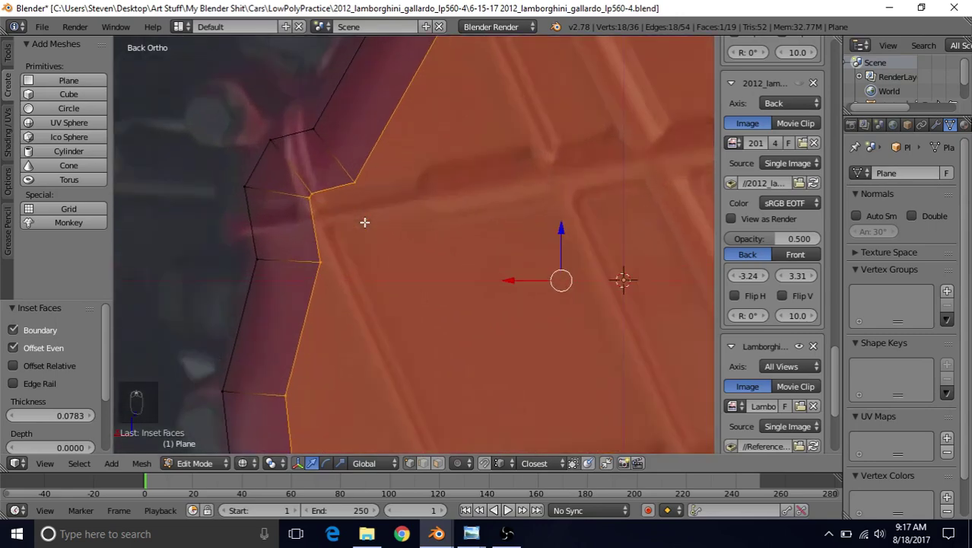
right_click(306, 202)
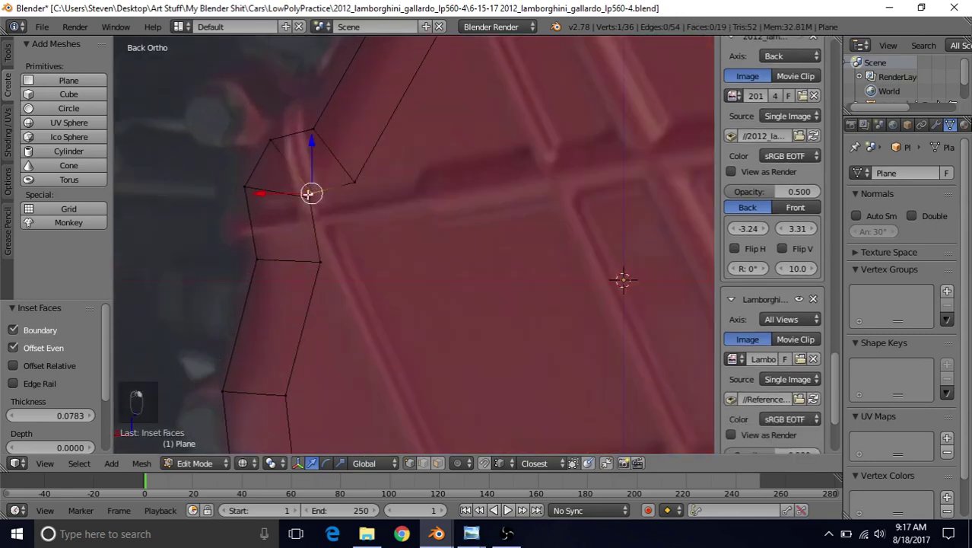
middle_click_drag(401, 232, 492, 272, "shift")
key("g")
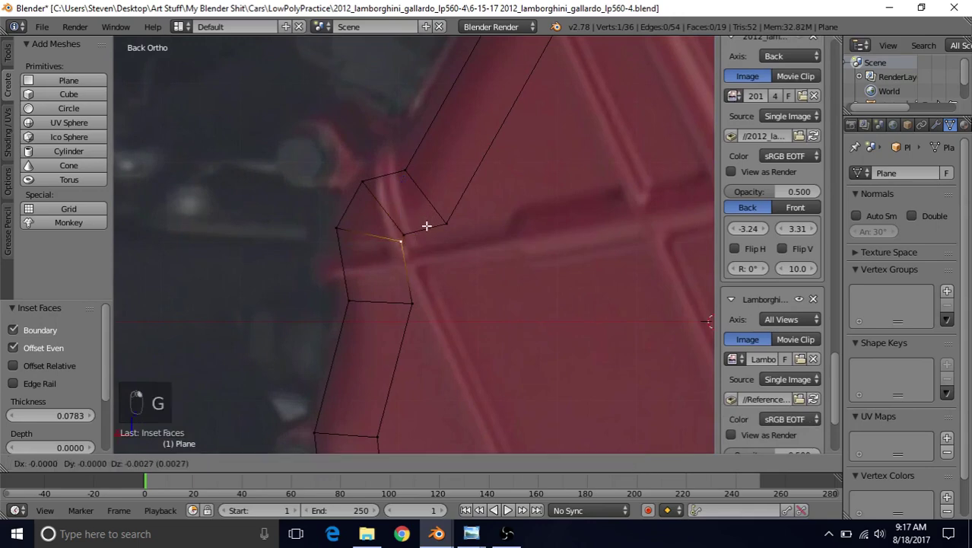
left_click(427, 246)
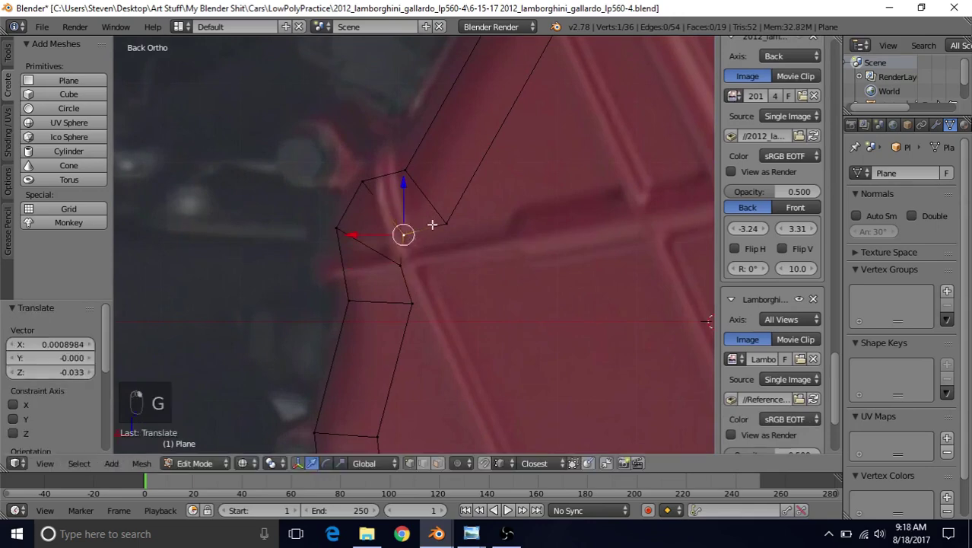
key("g")
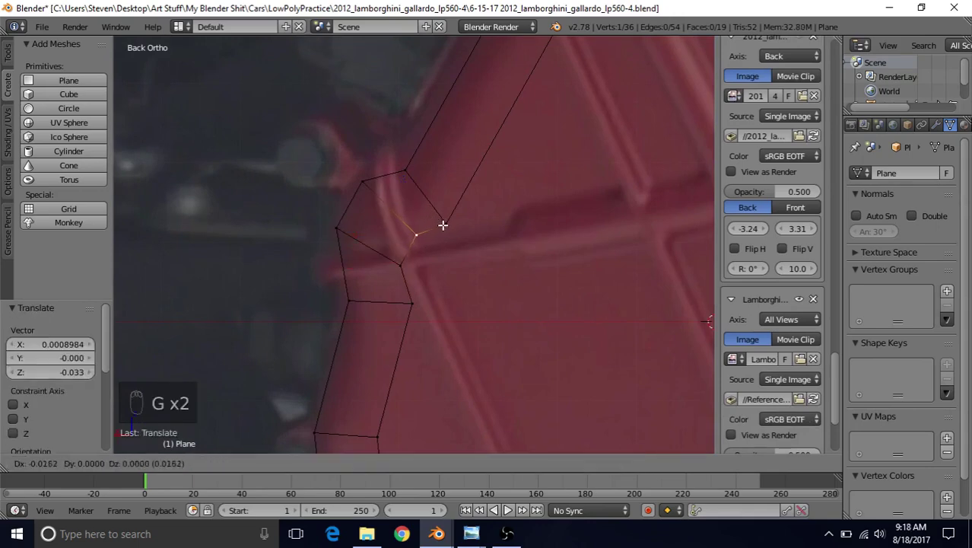
left_click(443, 225)
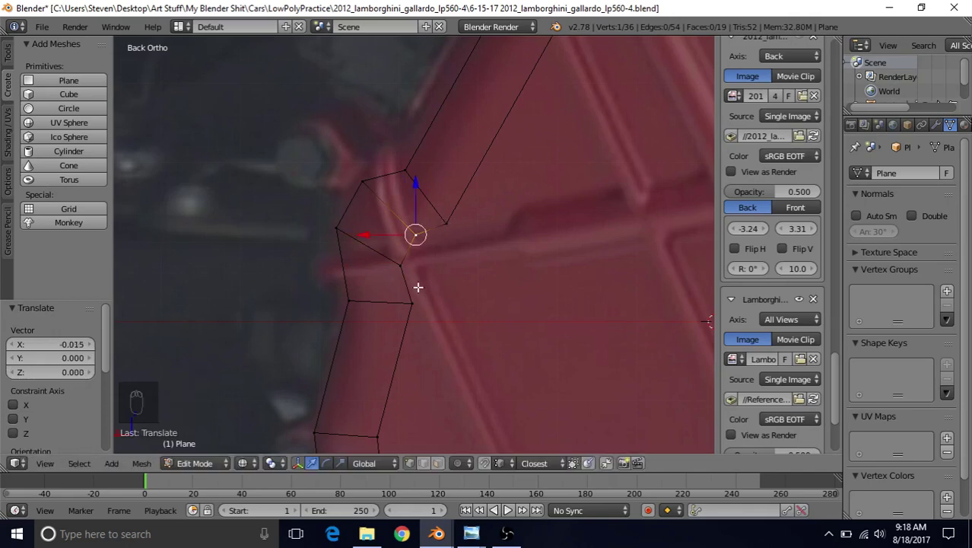
Step: Switch the viewport to solid shading and change the mesh selection mode to faces
scroll(419, 308, "down", 3)
scroll(474, 291, "down", 2)
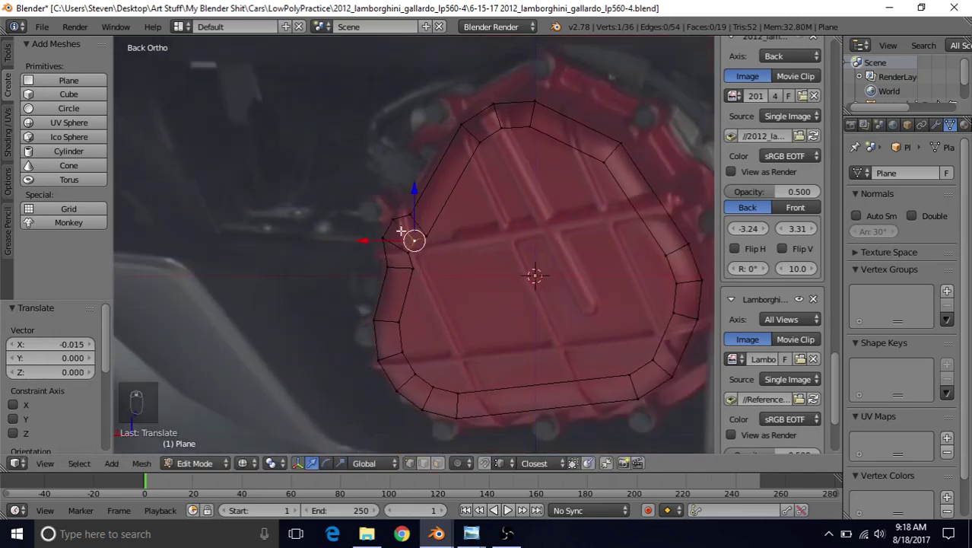
scroll(480, 282, "down", 4, "ctrl")
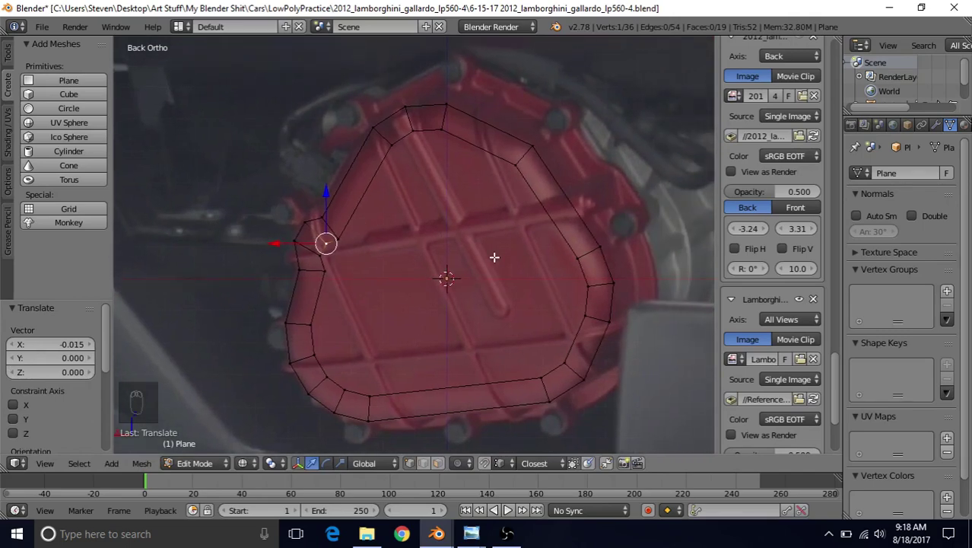
key("z")
middle_click_drag(482, 214, 482, 239)
left_click(437, 463)
scroll(772, 251, "down", 3)
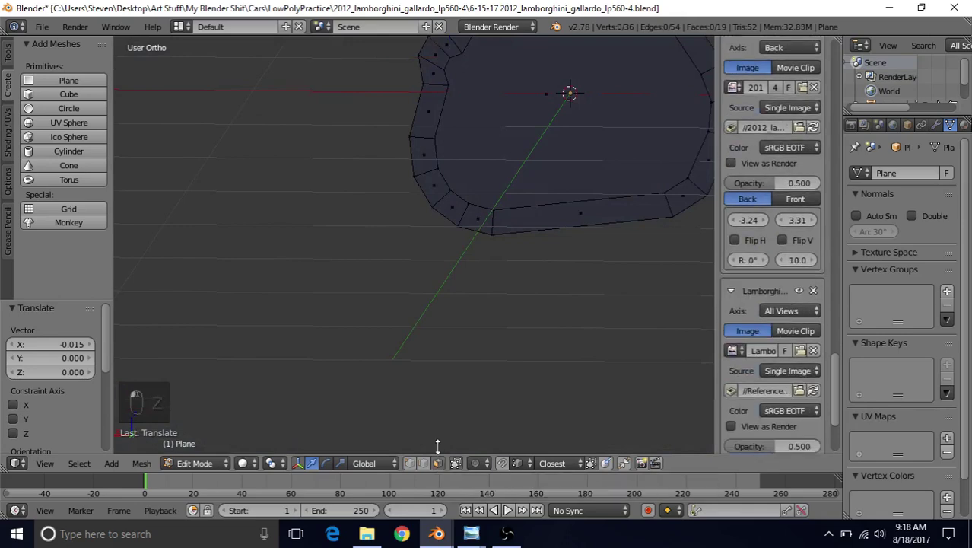
scroll(499, 254, "down", 5)
middle_click_drag(400, 389, 397, 384)
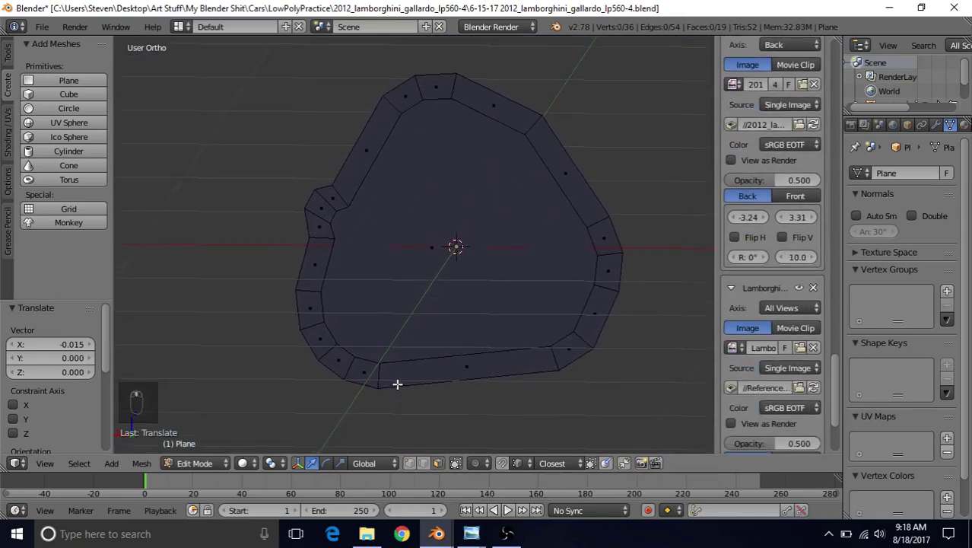
Step: Raise the large central face about 0.038 along Y to slope the border faces
right_click(426, 249)
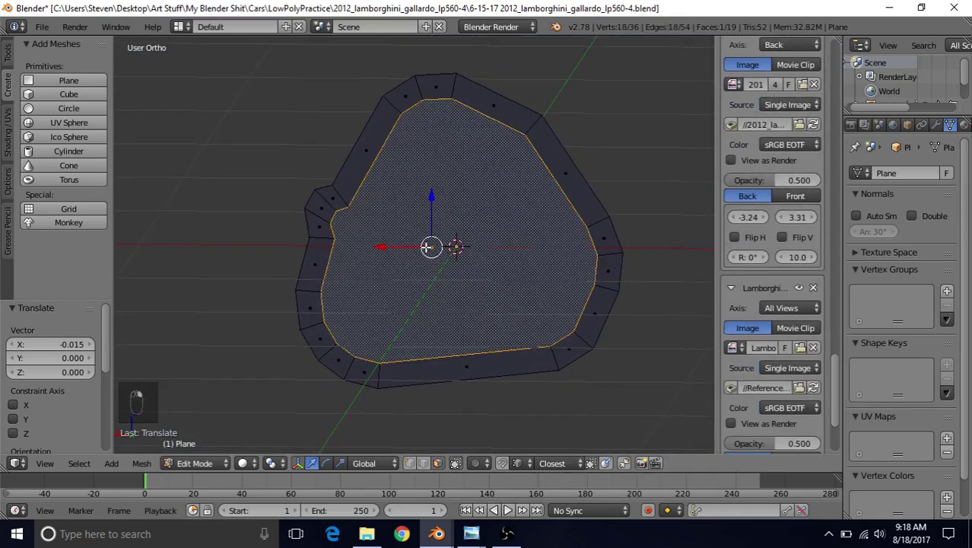
middle_click_drag(471, 232, 464, 239)
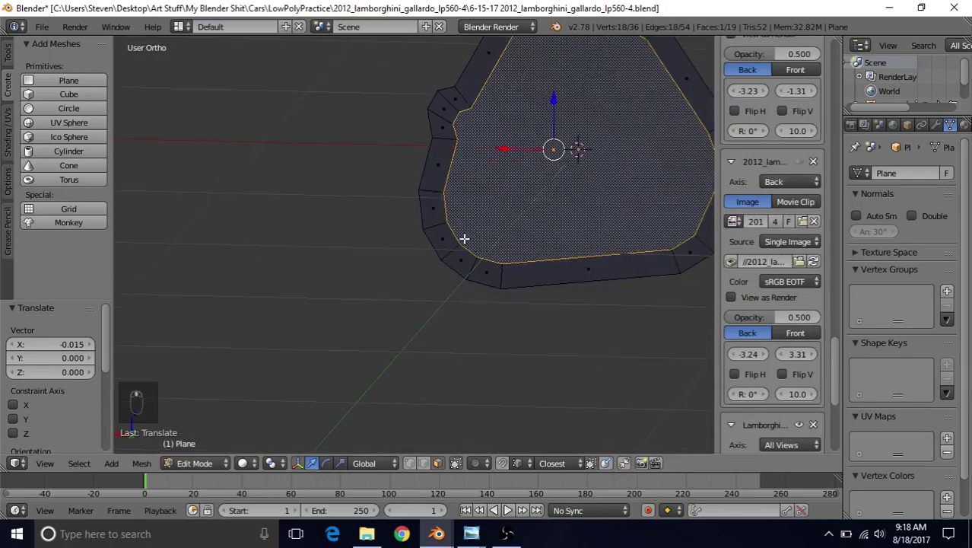
key("KP_Decimal")
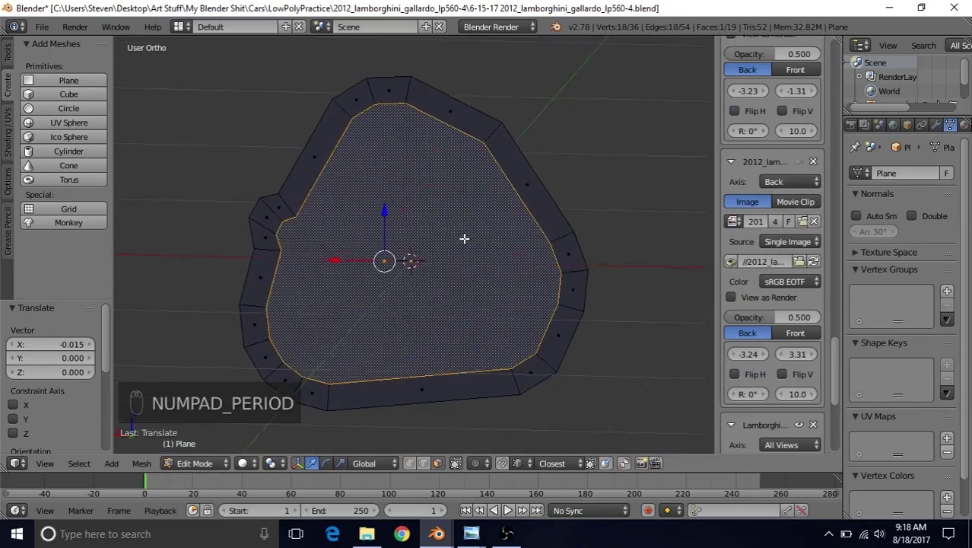
middle_click_drag(438, 246, 363, 233)
left_click_drag(363, 251, 340, 257)
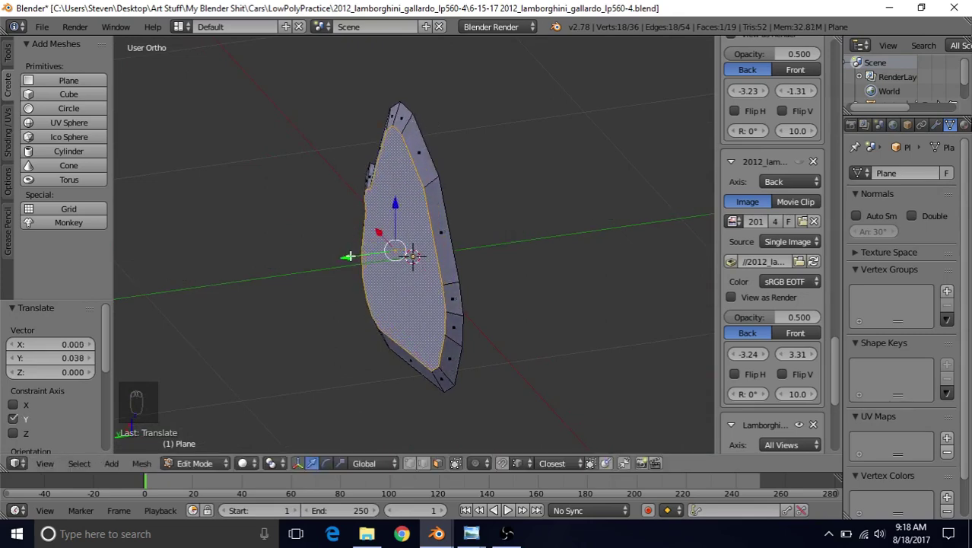
left_click_drag(347, 256, 348, 258)
Step: Return to Object Mode and apply smooth shading to the cover
key("Tab")
middle_click_drag(350, 256, 482, 188)
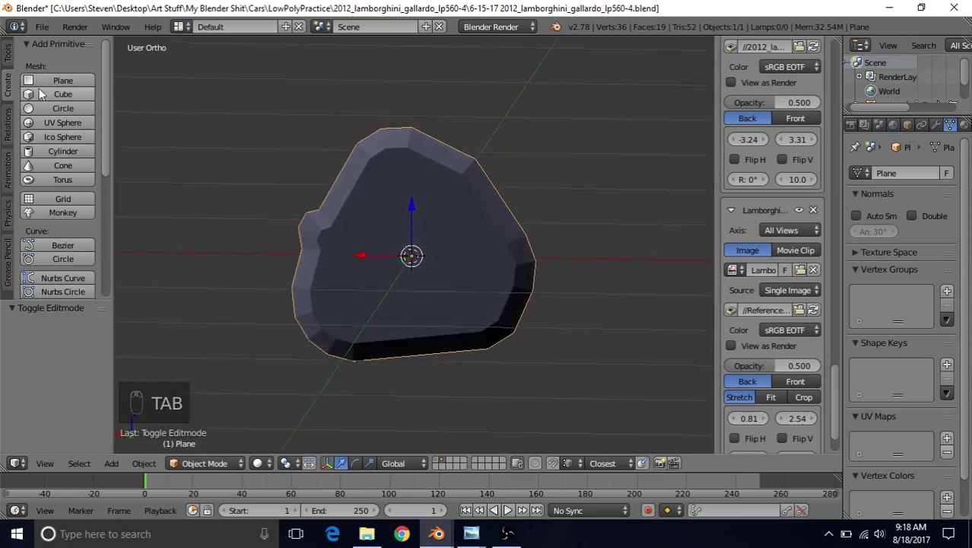
left_click(8, 54)
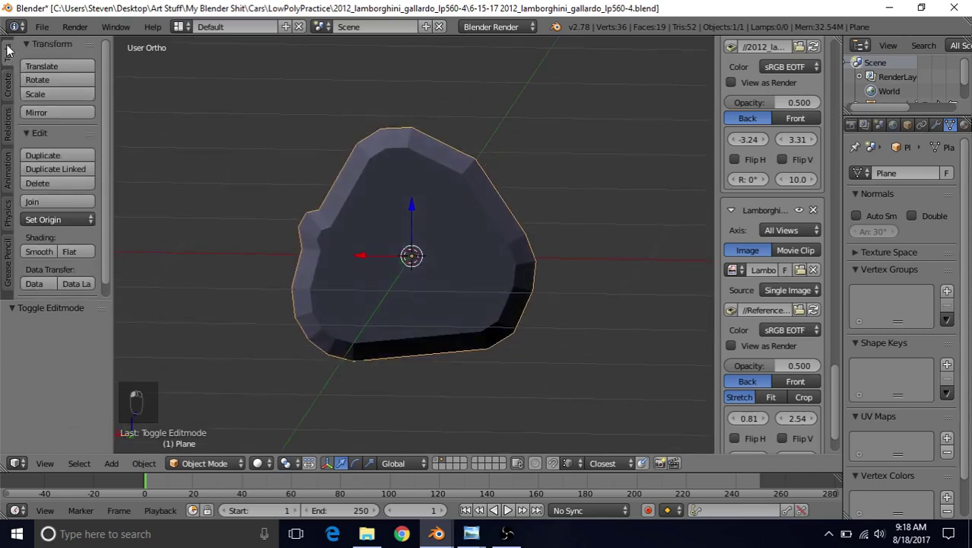
left_click(40, 252)
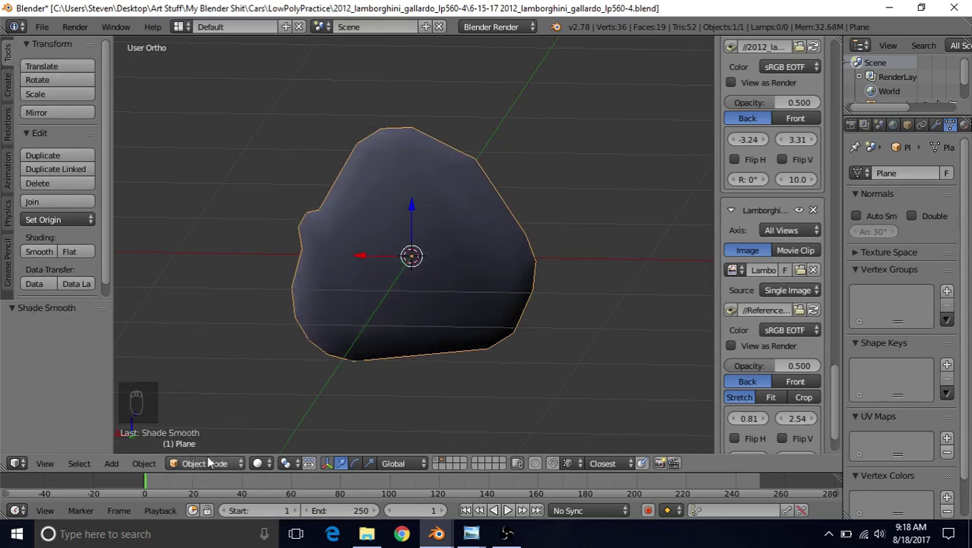
middle_click_drag(355, 248, 362, 242)
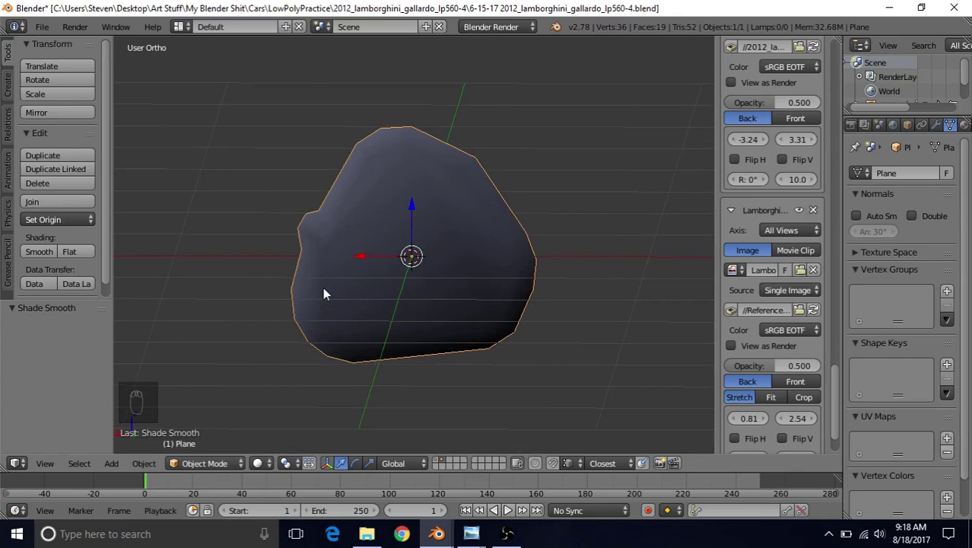
Step: Recalculate the normals of all the cover's faces to the outside and inspect the shading in Object Mode
key("Tab")
key("a")
key("a")
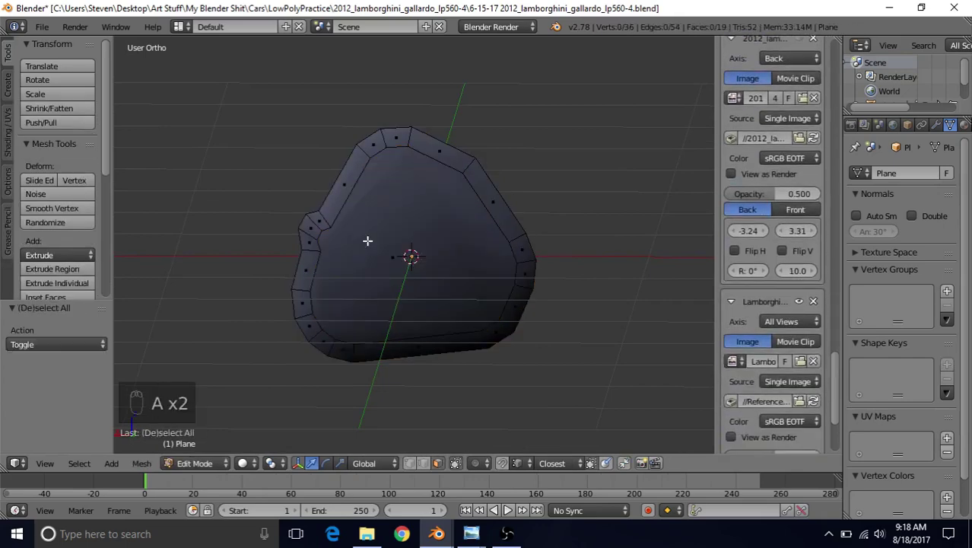
key("a")
key("a")
left_click(136, 463)
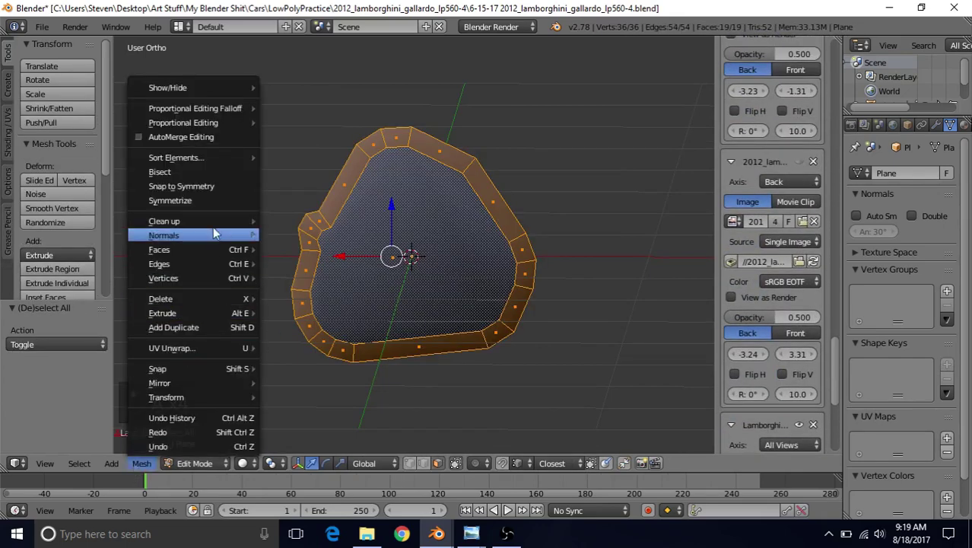
mouse_move(212, 235)
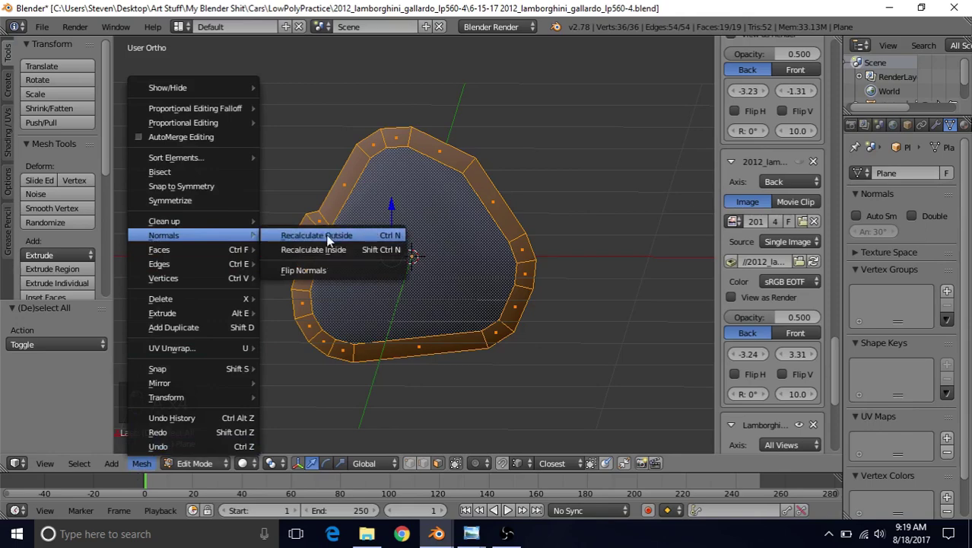
left_click(329, 238)
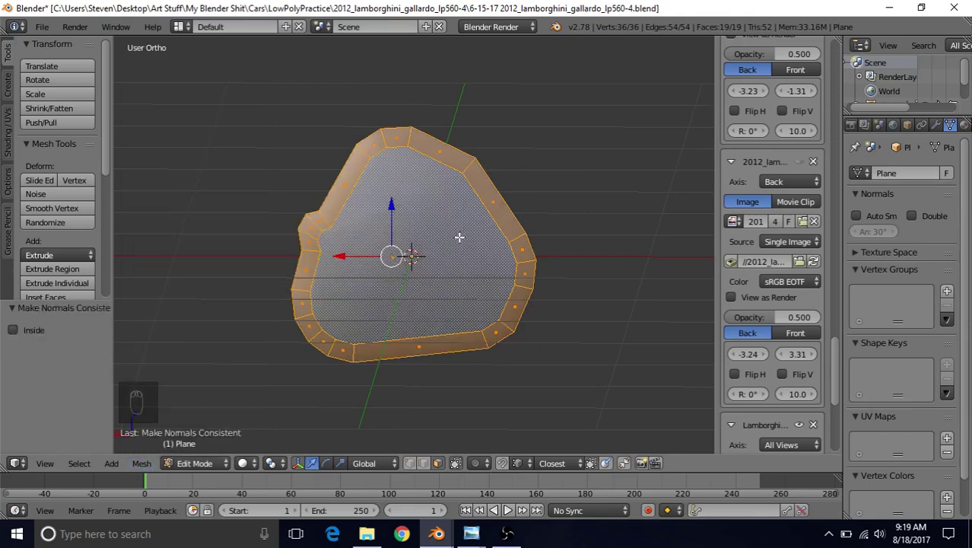
key("Tab")
middle_click_drag(445, 276, 441, 241)
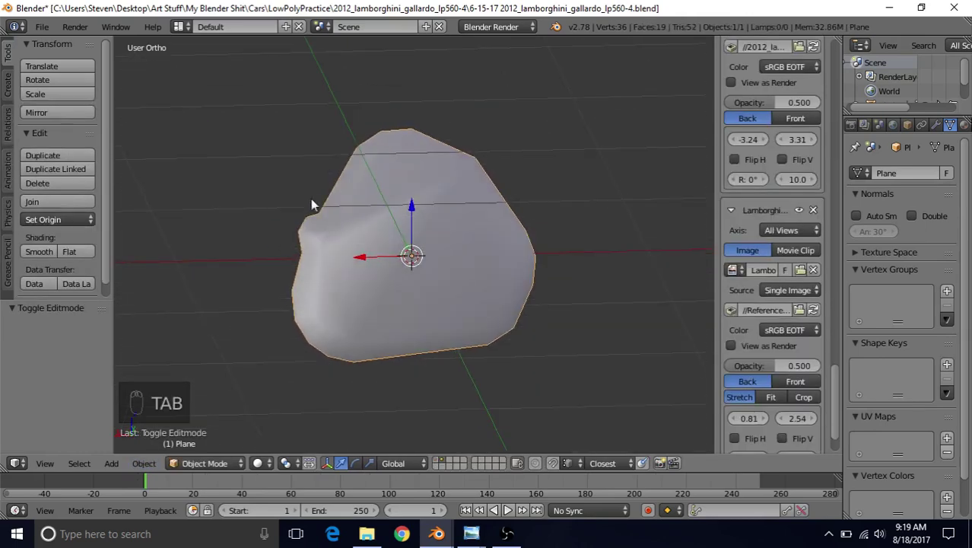
middle_click_drag(428, 200, 411, 363)
Step: Return to Edit Mode and select only the large central face
key("Tab")
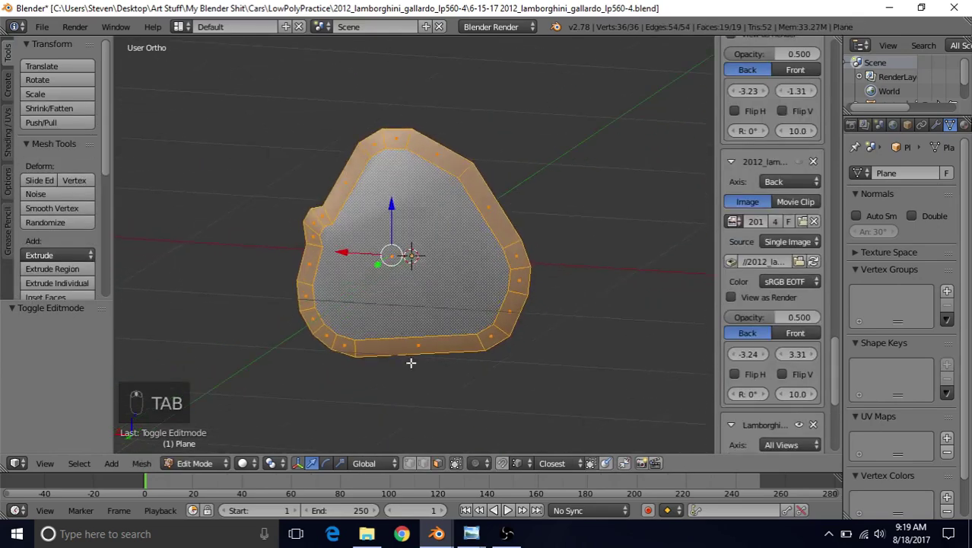
key("a")
right_click(455, 214)
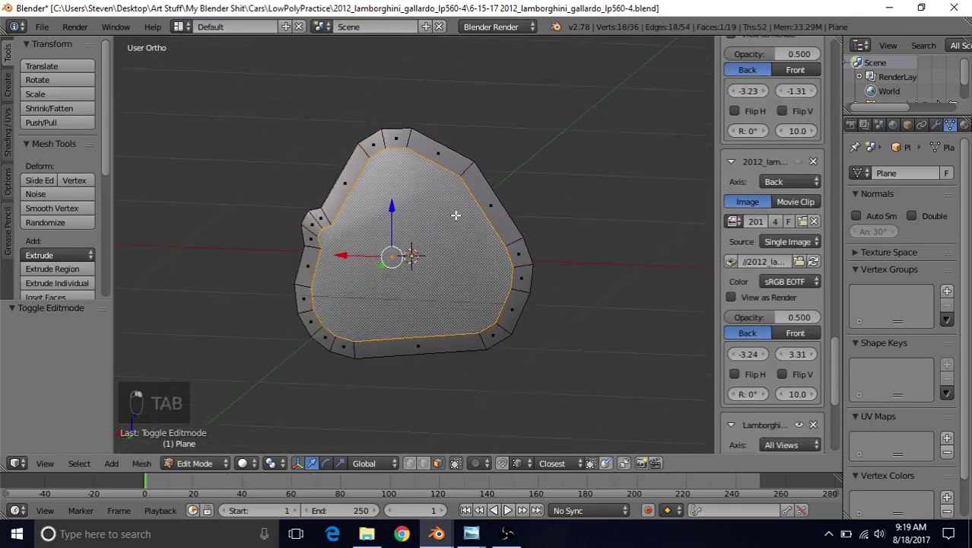
scroll(456, 215, "up", 2)
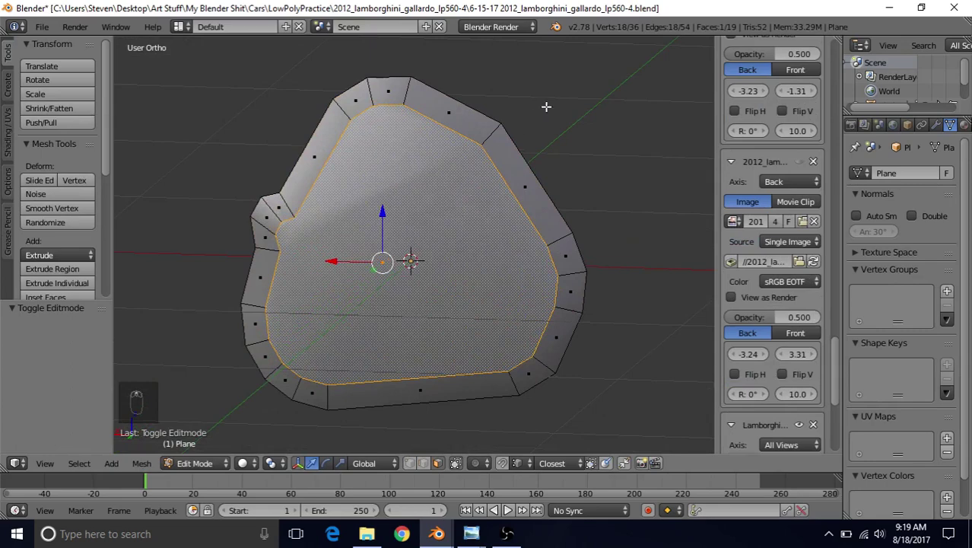
Step: Try a thin inset of about 0.012 on the central face and view the shading in Object Mode
key("i")
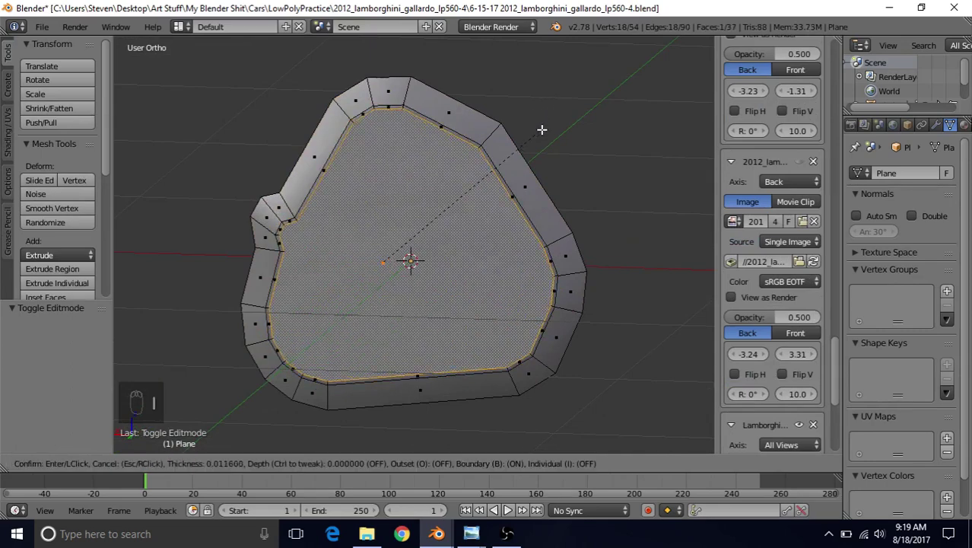
left_click(541, 130)
key("Tab")
scroll(428, 247, "down", 5)
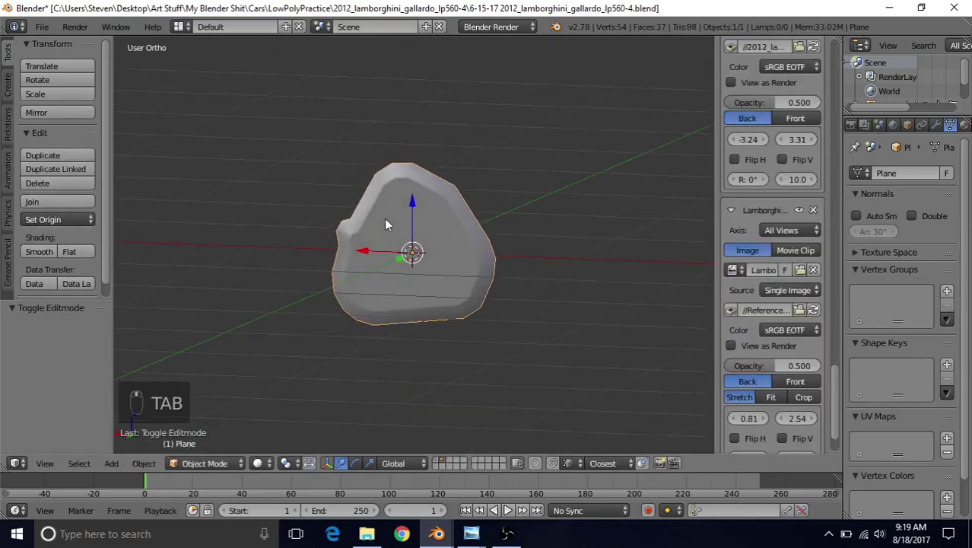
Step: Undo the thin inset on the central face
key("Tab")
scroll(384, 218, "up", 3)
key("ctrl+z")
key("ctrl+z")
key("ctrl+z")
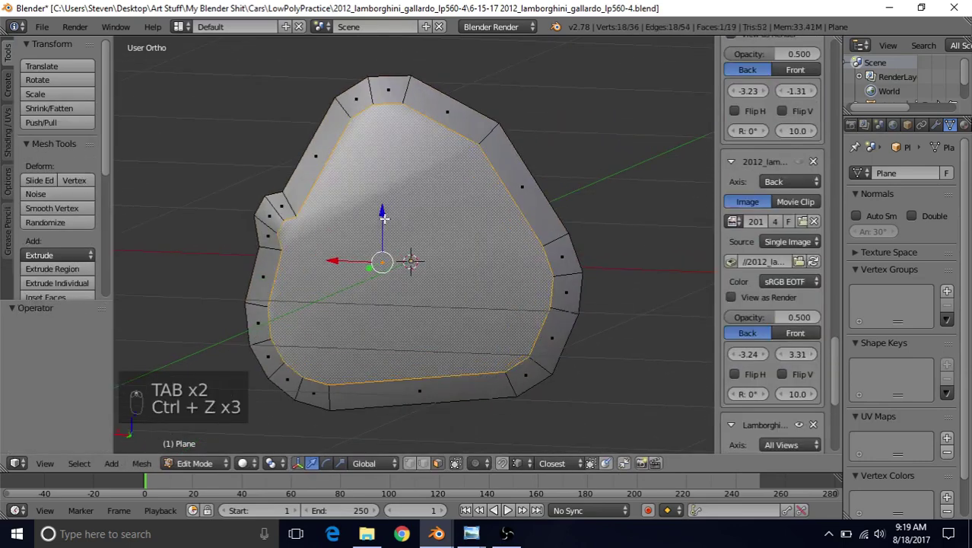
Step: Inset the central face with a wider margin and return to Object Mode
key("i")
left_click(522, 152)
key("Tab")
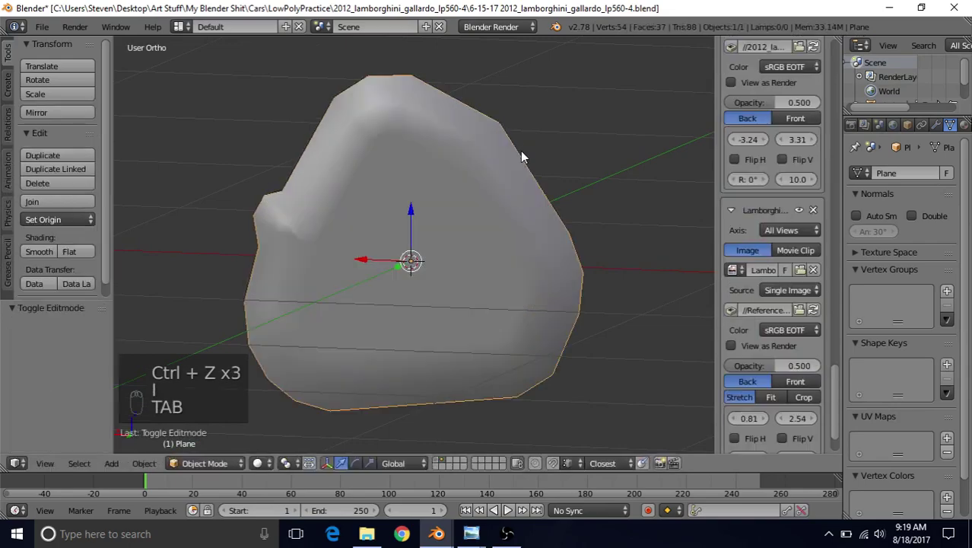
Step: Return to Edit Mode and undo the wide inset on the central face
mouse_move(488, 200)
middle_mouse_down()
mouse_move(480, 173)
mouse_move(456, 173)
mouse_move(435, 208)
mouse_move(524, 196)
mouse_move(533, 173)
mouse_move(498, 196)
middle_mouse_up()
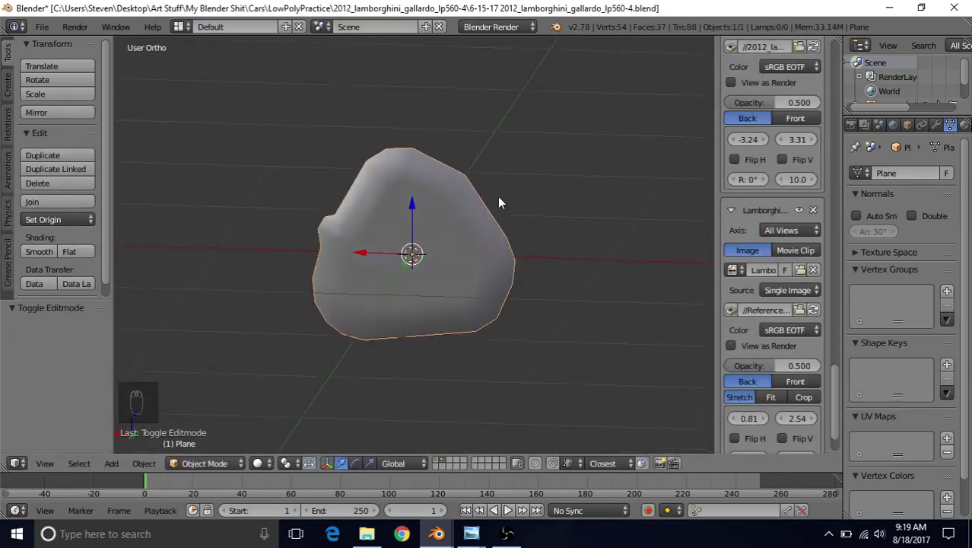
scroll(498, 198, "up", 3)
key("Tab")
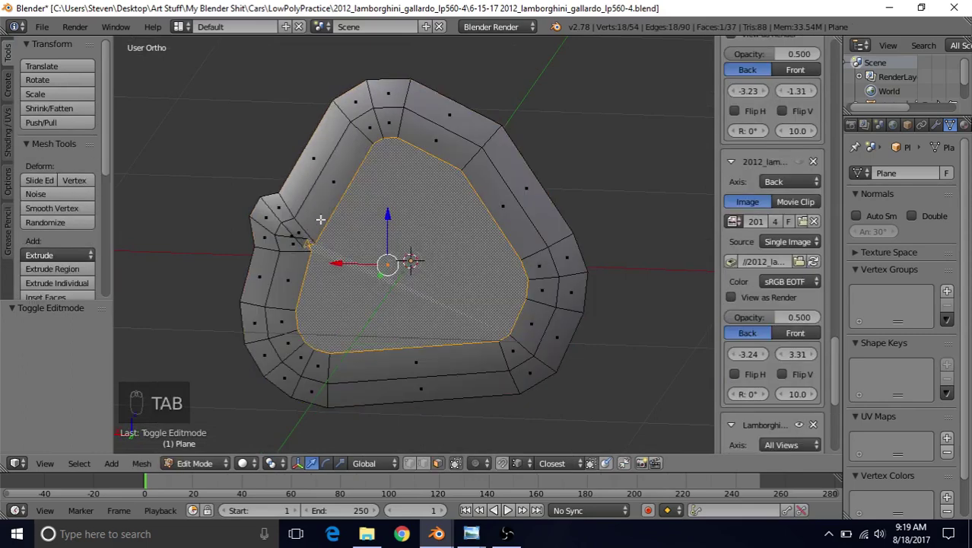
key("ctrl+z")
key("ctrl+z")
key("ctrl+z")
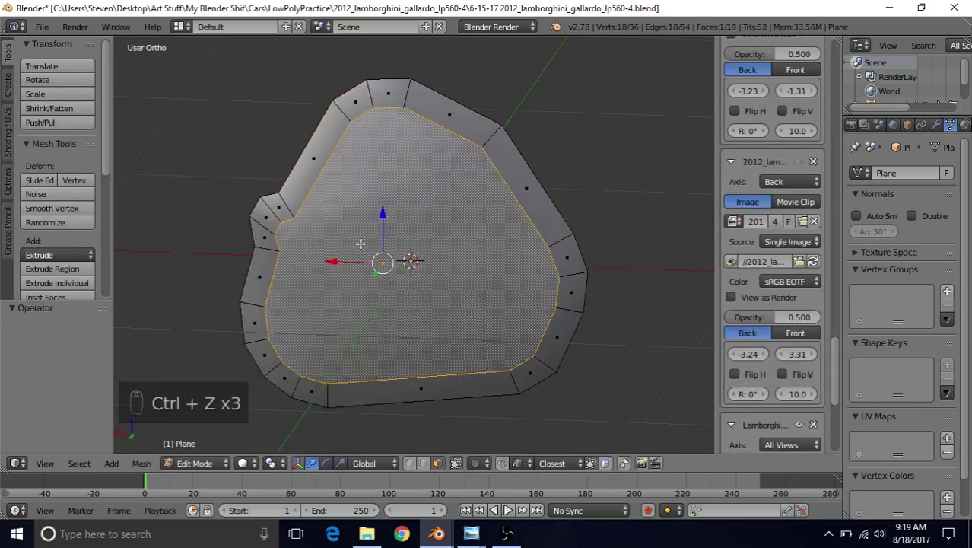
Step: Select the cover's outer boundary loop, extrude it and move the new loop about -0.207 along Y to give the cover depth
scroll(360, 301, "down", 2)
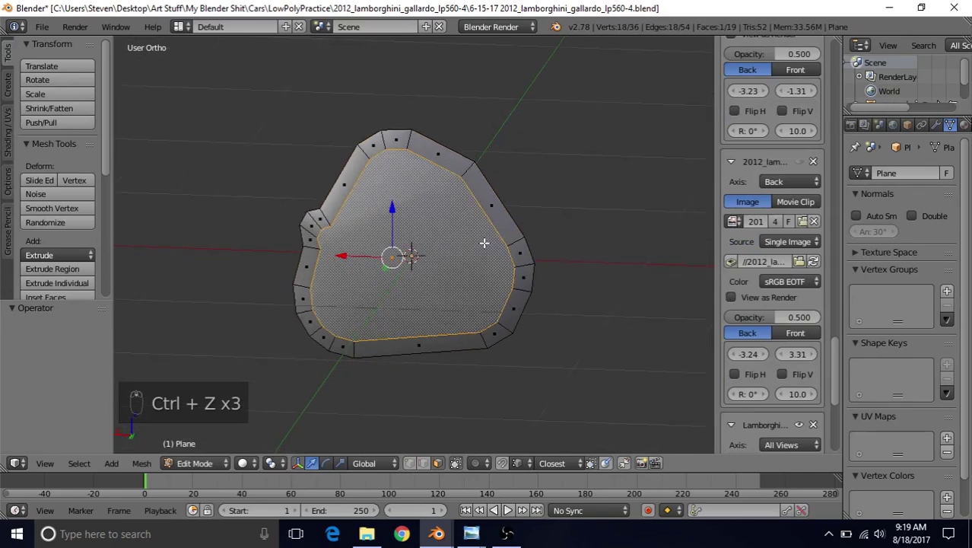
left_click(423, 464)
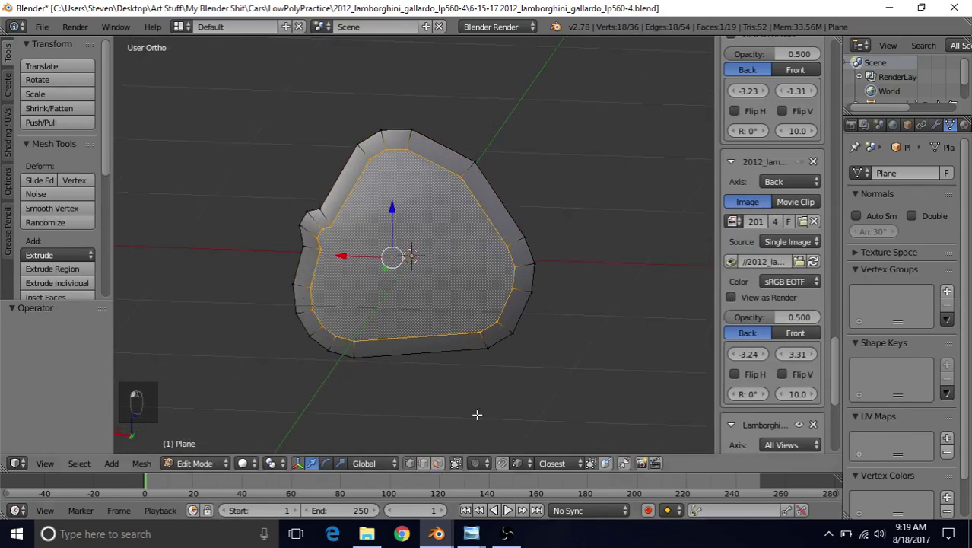
right_click(511, 207, "alt")
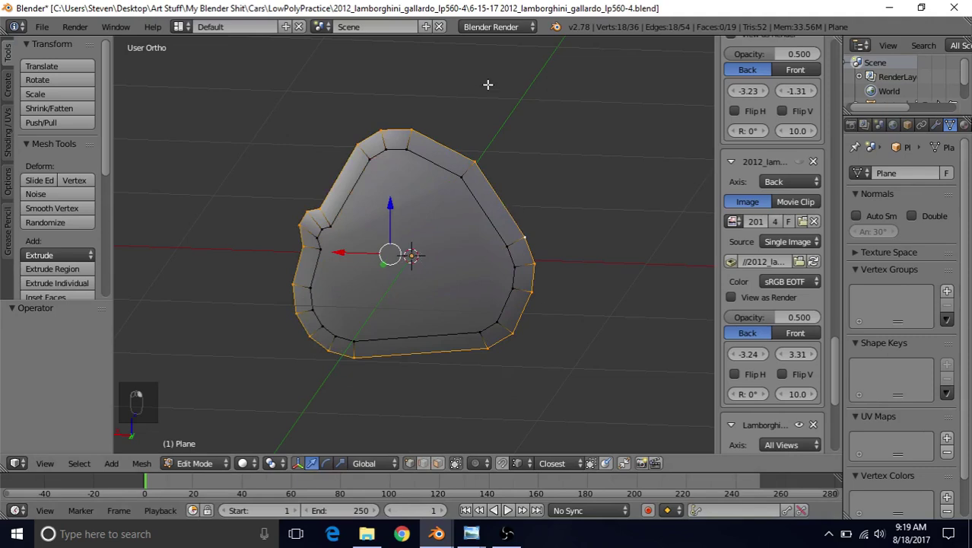
middle_click_drag(487, 267, 440, 233)
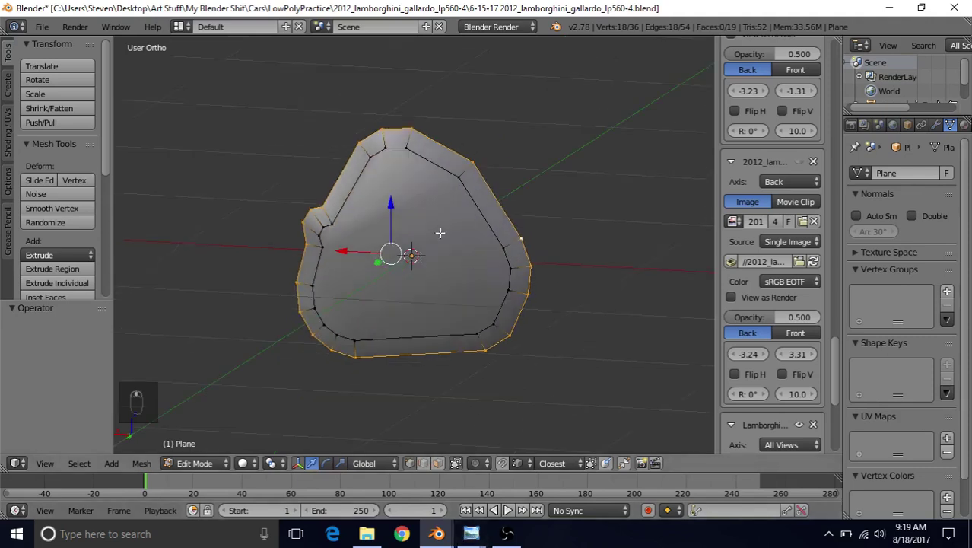
middle_click_drag(521, 229, 430, 124)
middle_click_drag(500, 227, 403, 242)
key("e")
right_click(401, 243)
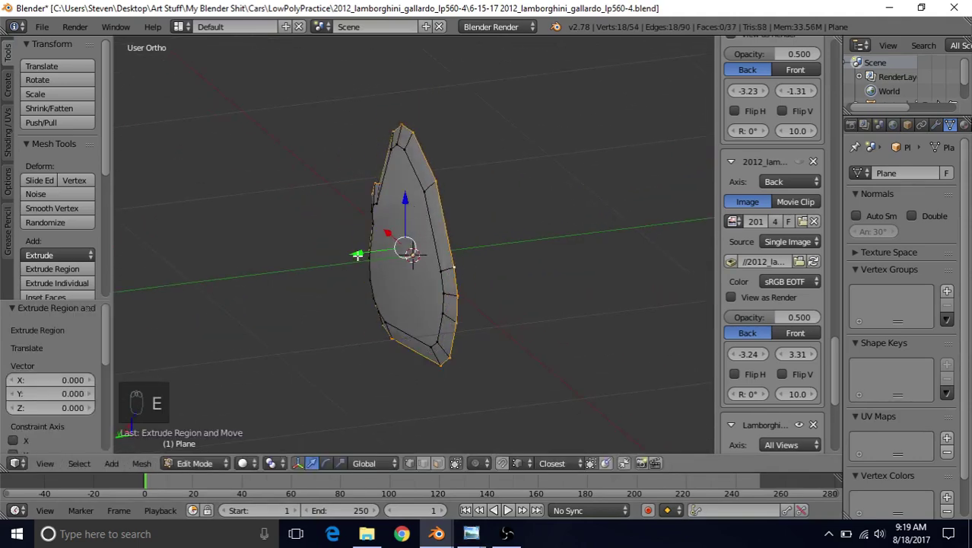
left_click_drag(357, 255, 404, 246)
Step: Check the depth and rim of the red cover in the Sesto Elemento reference photo, and return to the Blender model
mouse_move(472, 533)
left_click(520, 486)
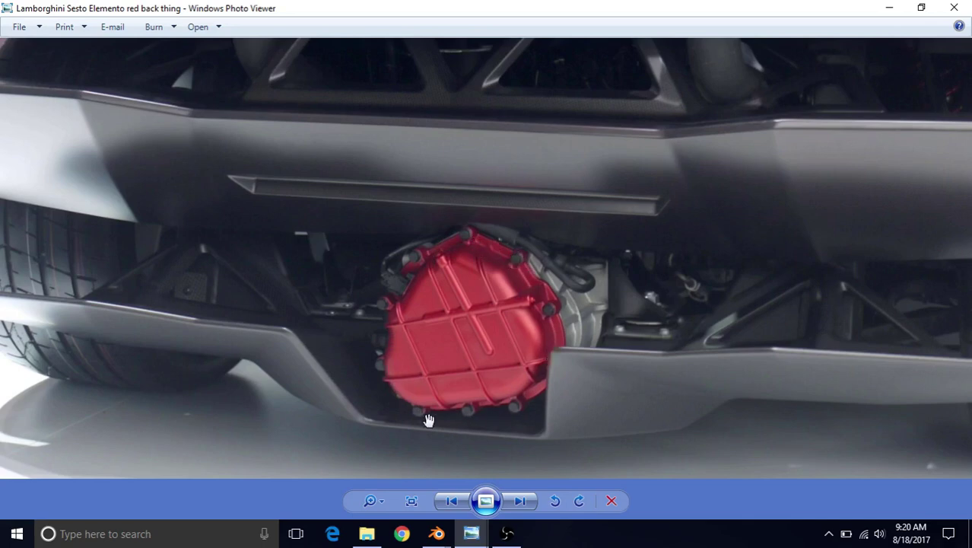
mouse_move(437, 532)
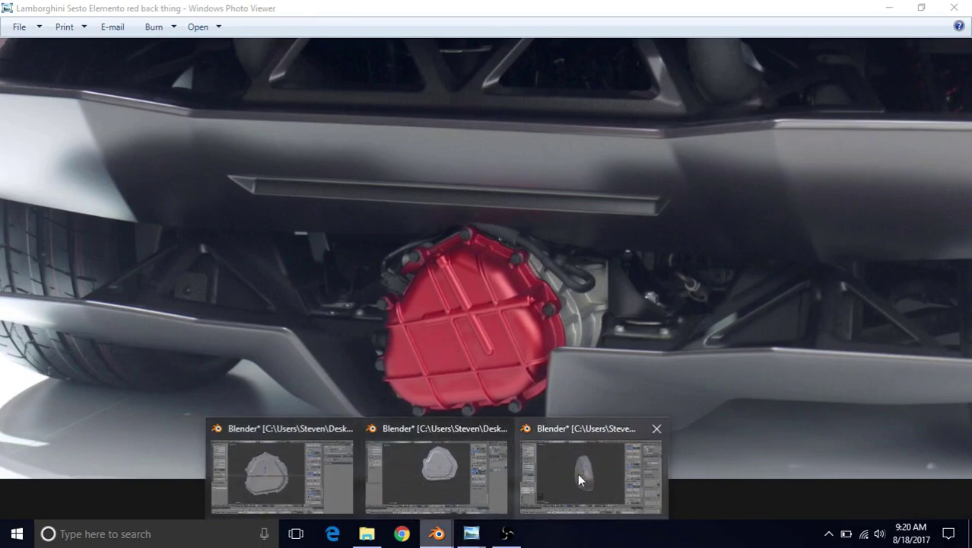
left_click(578, 479)
Step: Extrude the rear boundary loop in place and scale it outwards by about 1.155 to form a flange
middle_click_drag(481, 278, 570, 266)
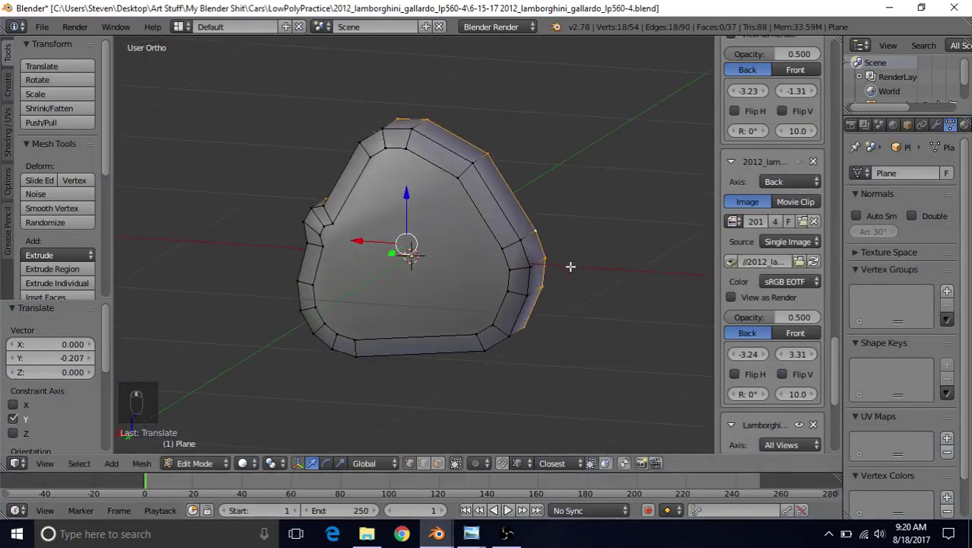
key("e")
right_click(499, 211)
middle_click_drag(499, 211, 486, 246)
key("s")
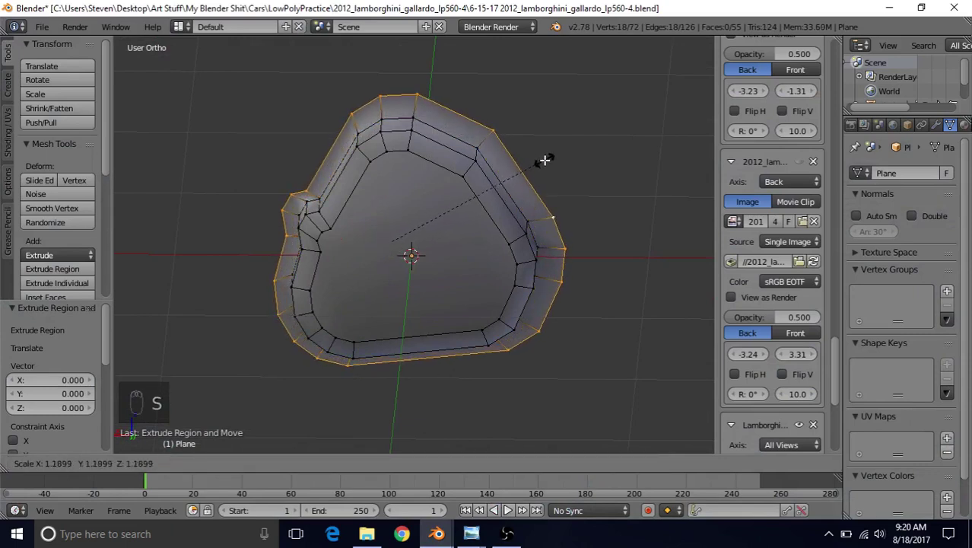
left_click(542, 163)
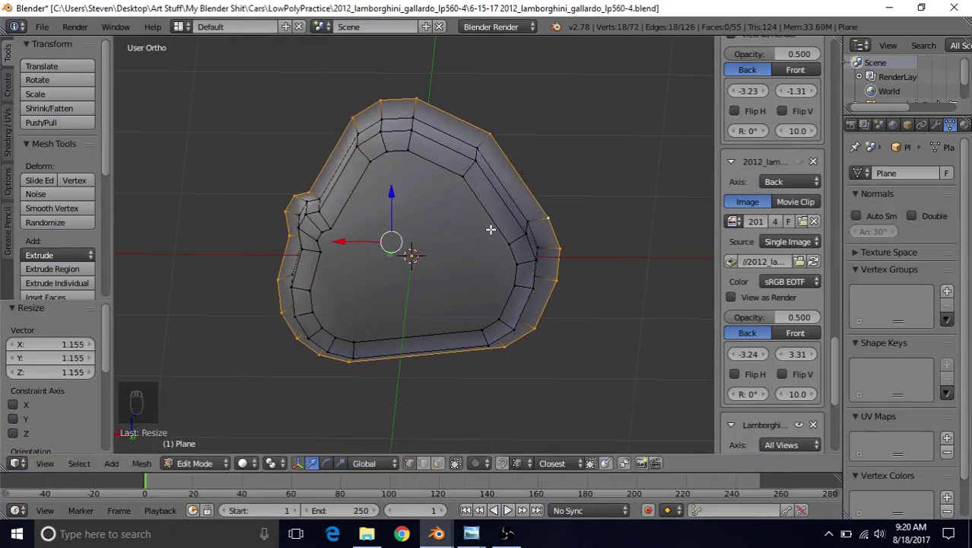
Step: Fine-tune the width of the flange by scaling its outer loop by about 0.986 and again by about 1.027
middle_click_drag(491, 229, 492, 199)
key("s")
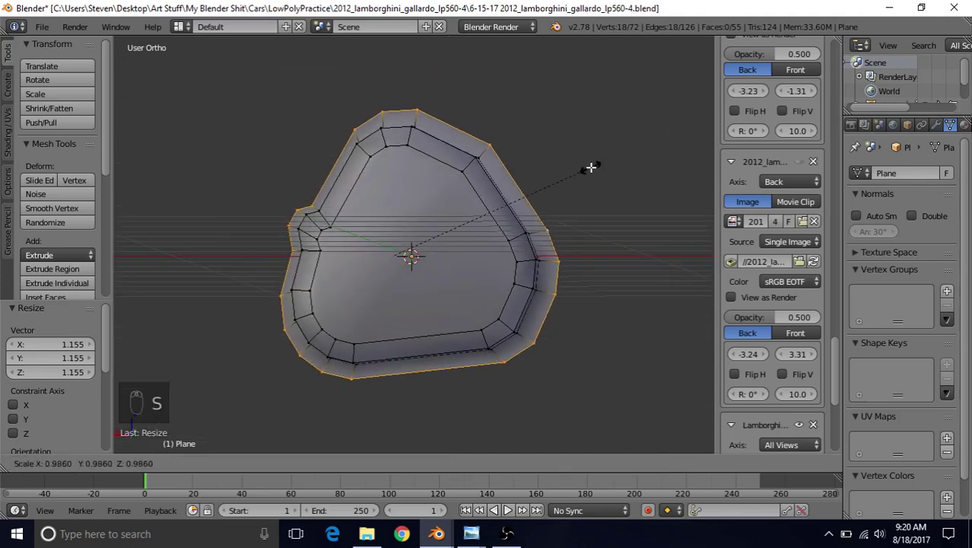
left_click(591, 167)
scroll(484, 281, "down", 1)
mouse_move(461, 277)
middle_mouse_down()
mouse_move(494, 254)
mouse_move(473, 277)
middle_mouse_up()
key("s")
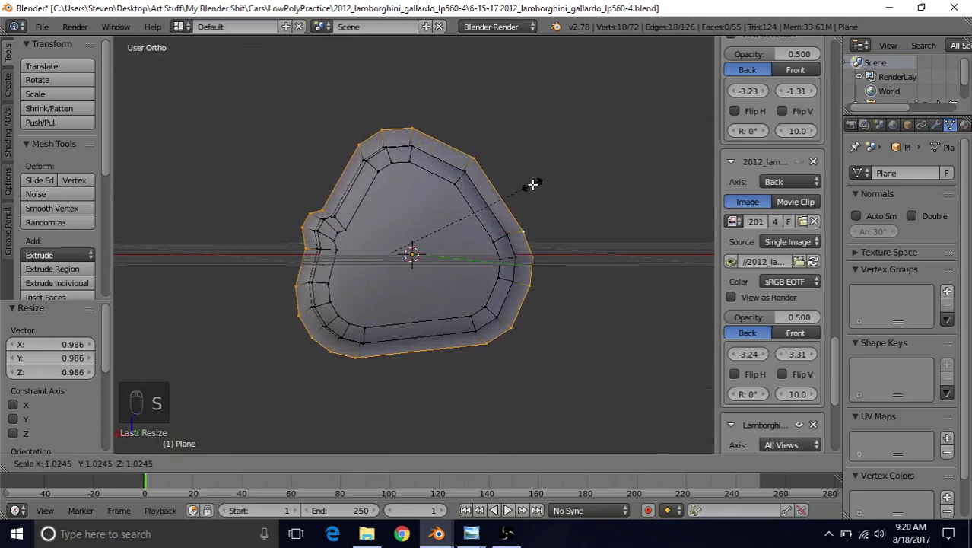
left_click(530, 184)
Step: Extrude the flange's outer loop and move it about -0.053 along Y to give the flange thickness
middle_click_drag(498, 233, 411, 251)
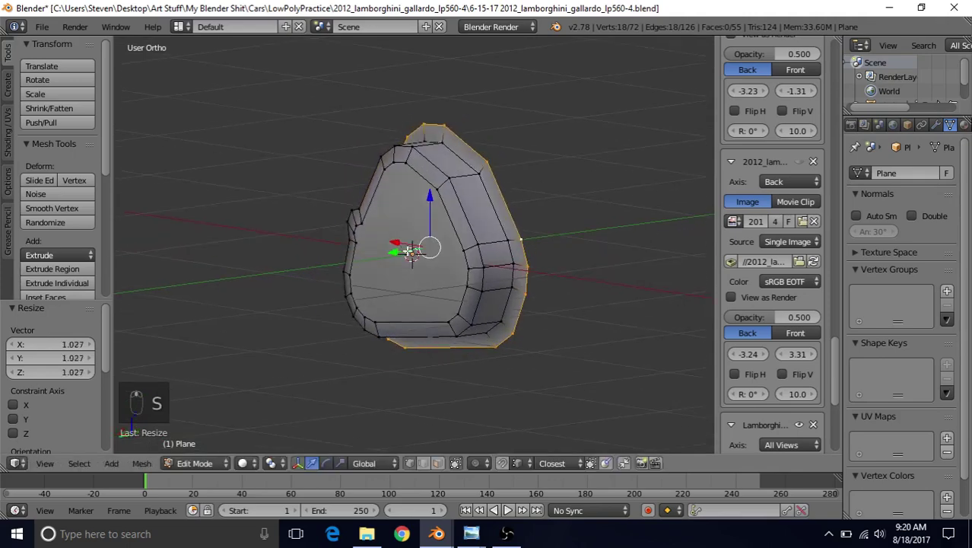
middle_click_drag(477, 173, 385, 238)
key("e")
right_click(409, 205)
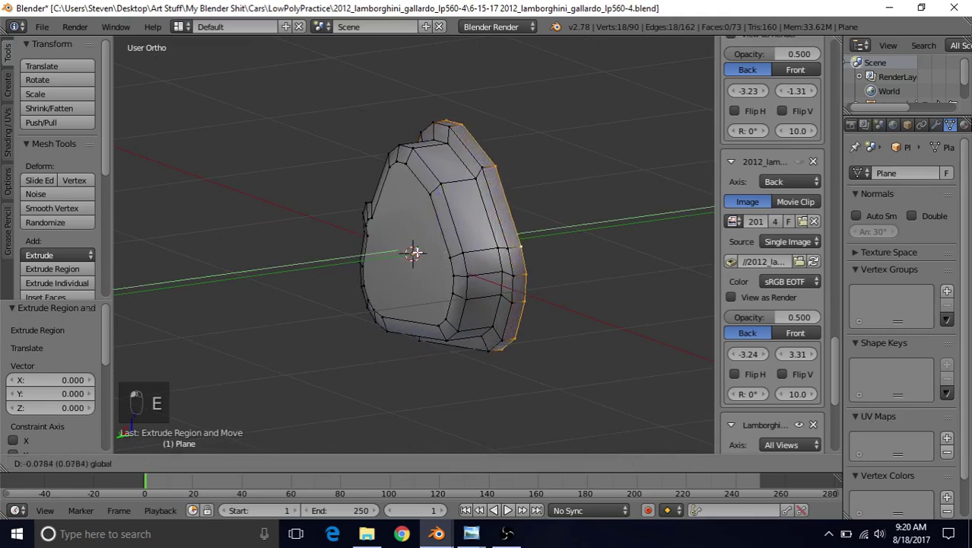
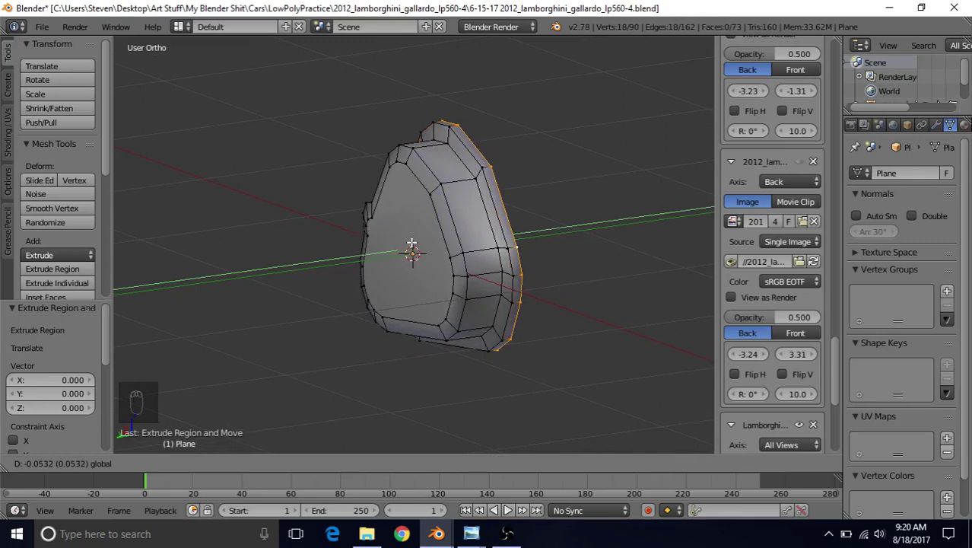
left_click(411, 243)
Step: Examine the finished cover with bolts in the "rear diffuser10 triangle thing" file, and return to the working model
middle_click_drag(411, 244, 412, 114)
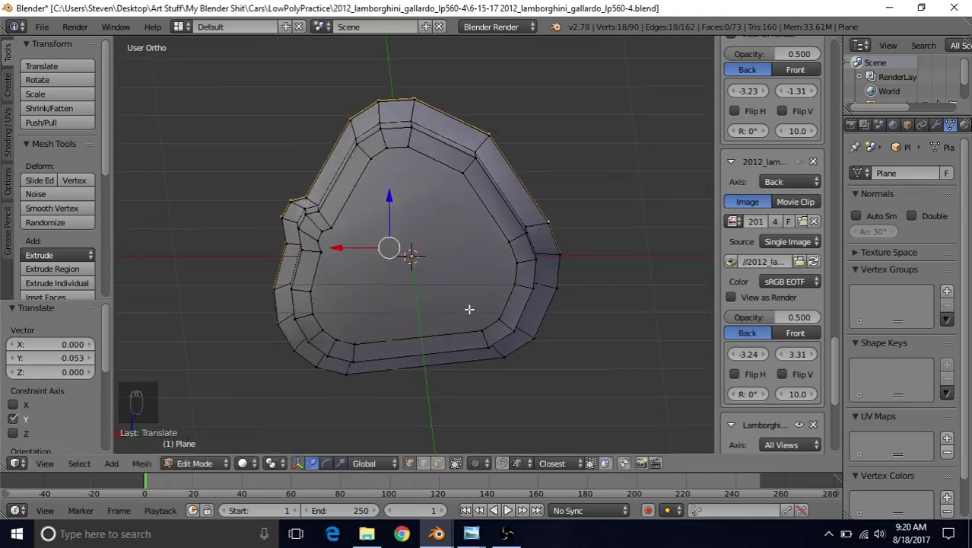
mouse_move(437, 533)
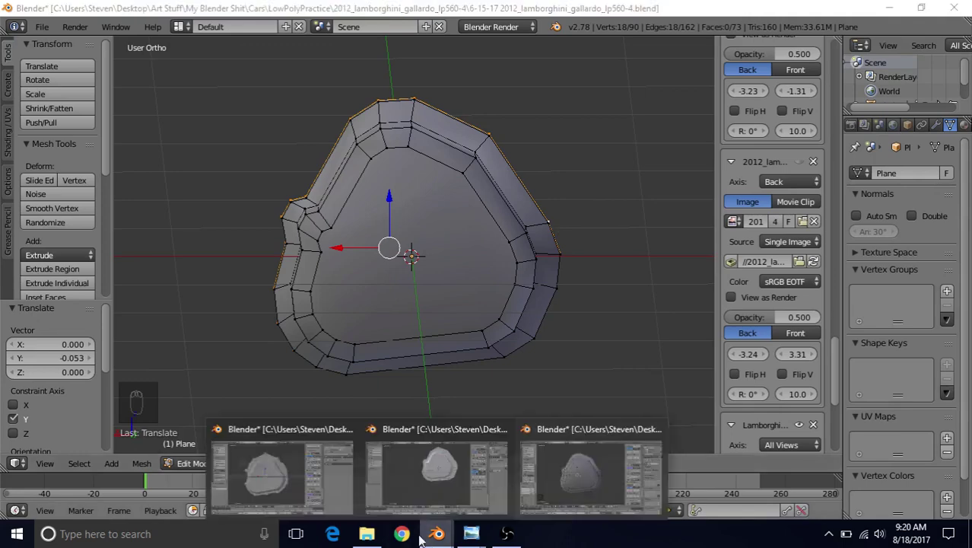
left_click(311, 488)
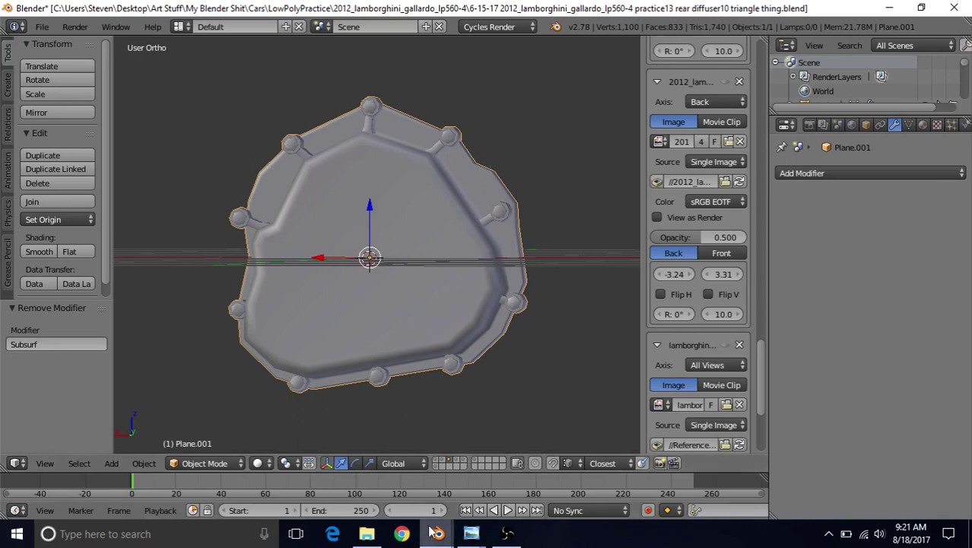
mouse_move(436, 533)
left_click(577, 478)
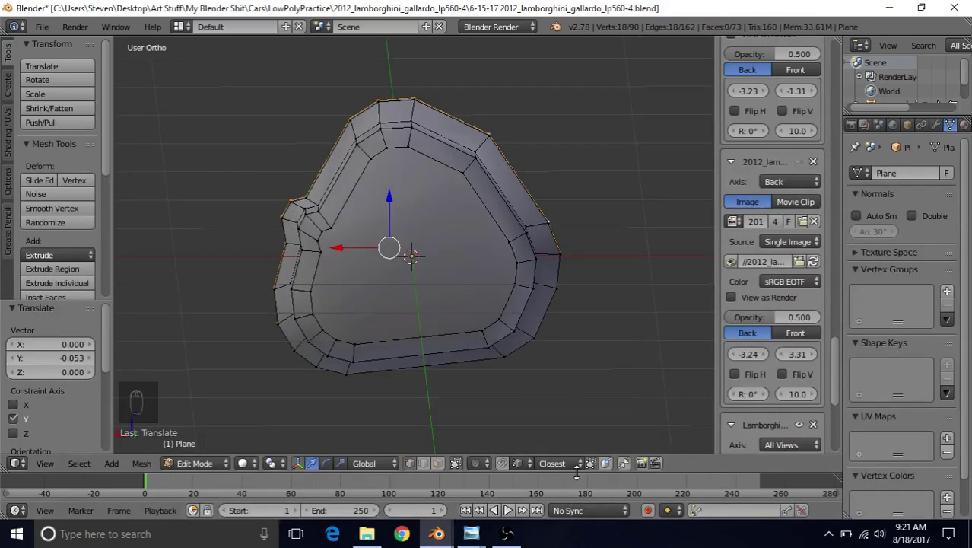
Step: Inspect the mesh and central face of the cover in the "rear diffuser11 triangle thing" file, and return to the working model
scroll(408, 208, "down", 2)
middle_click_drag(409, 208, 441, 248)
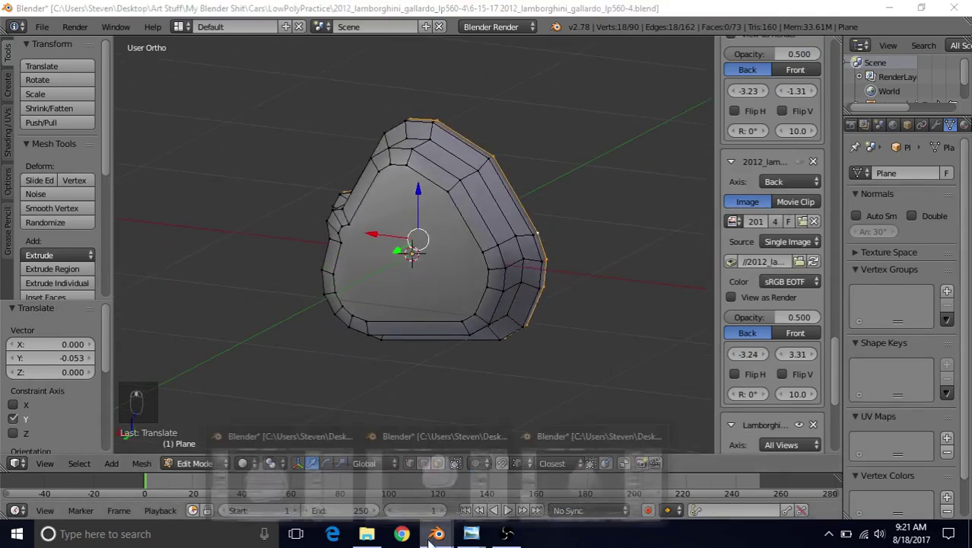
mouse_move(437, 533)
left_click(444, 487)
right_click(503, 201)
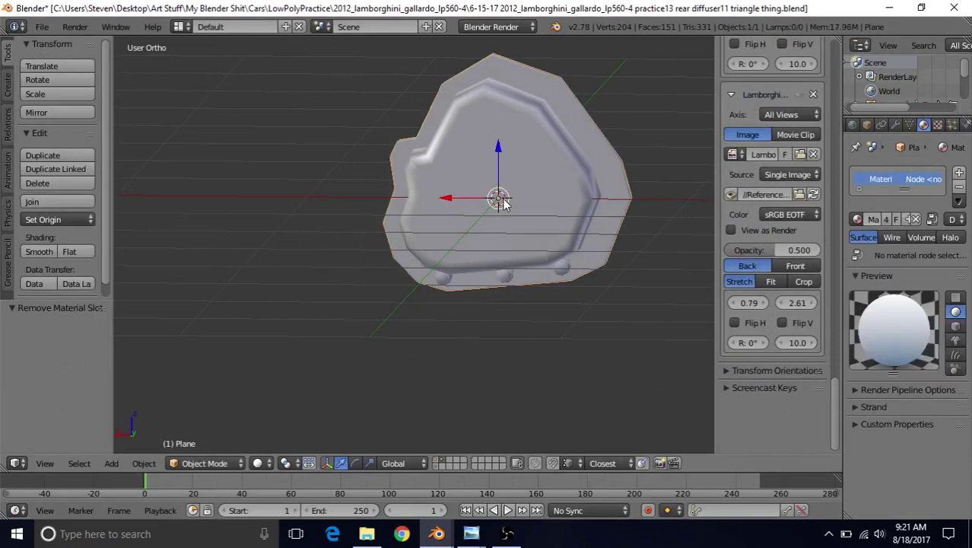
middle_click_drag(502, 201, 535, 240)
scroll(487, 253, "up", 3)
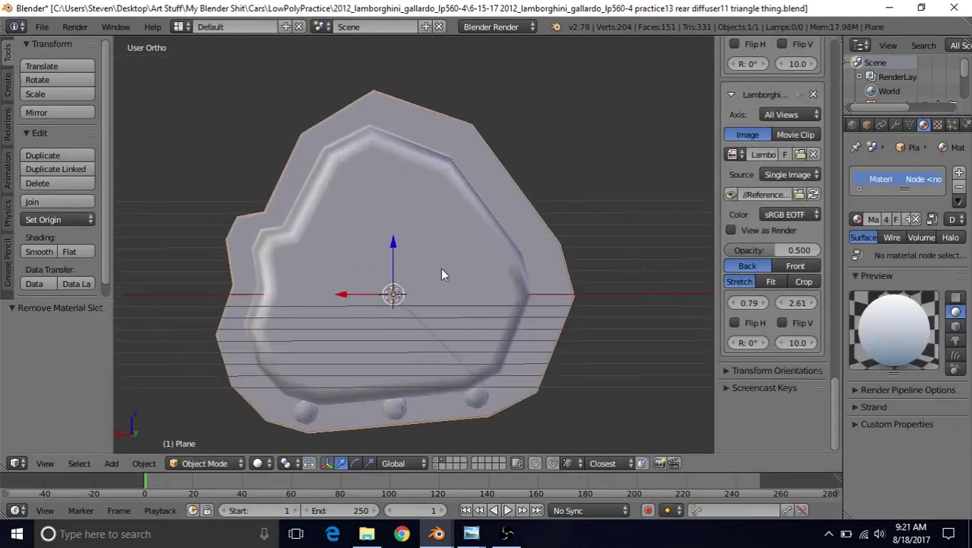
scroll(438, 270, "down", 2)
key("Tab")
right_click(396, 268)
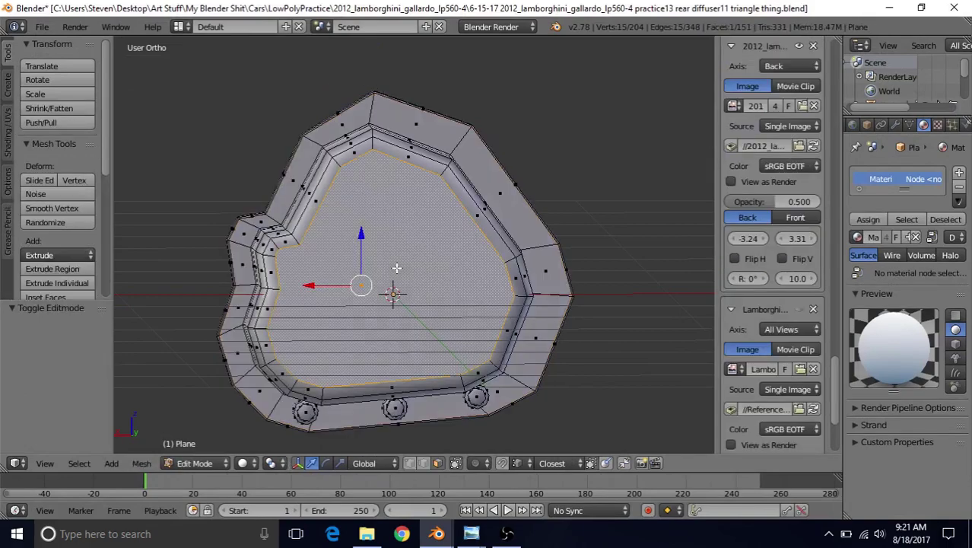
key("KP_Decimal")
middle_click_drag(396, 268, 303, 92)
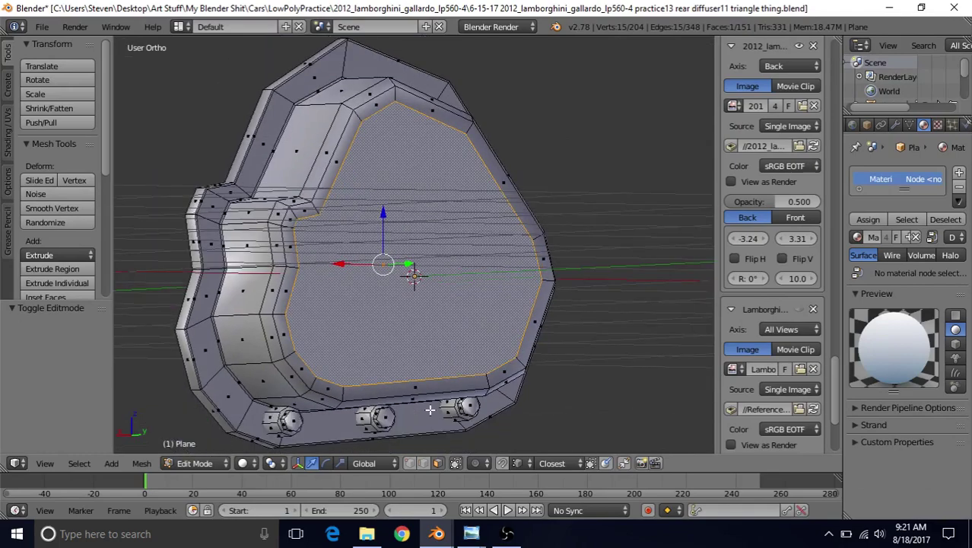
mouse_move(437, 533)
left_click(576, 470)
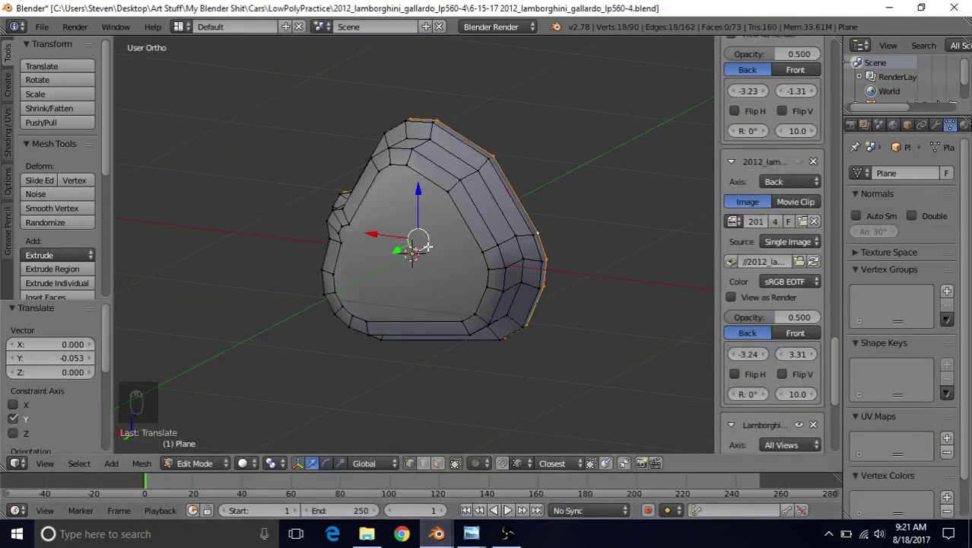
left_click(438, 463)
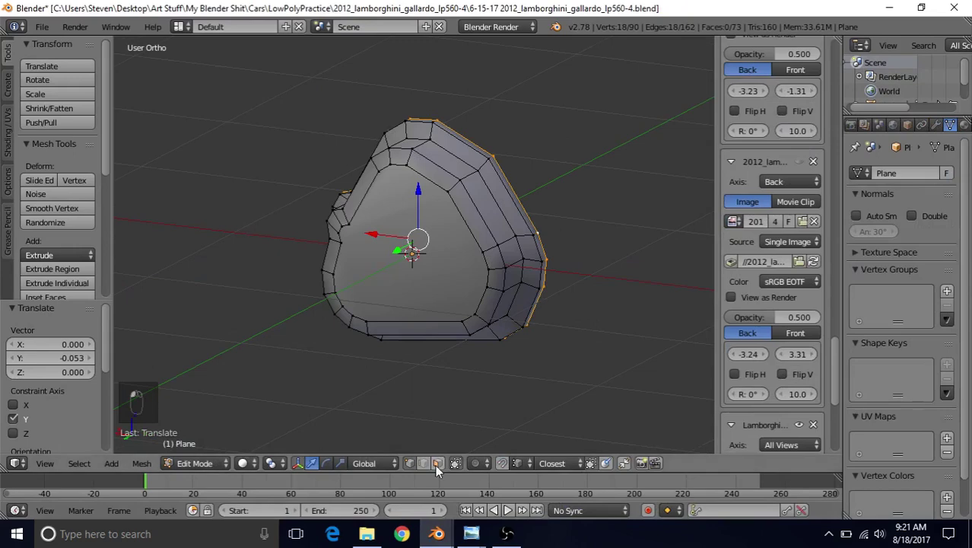
right_click(394, 229)
scroll(456, 191, "up", 3)
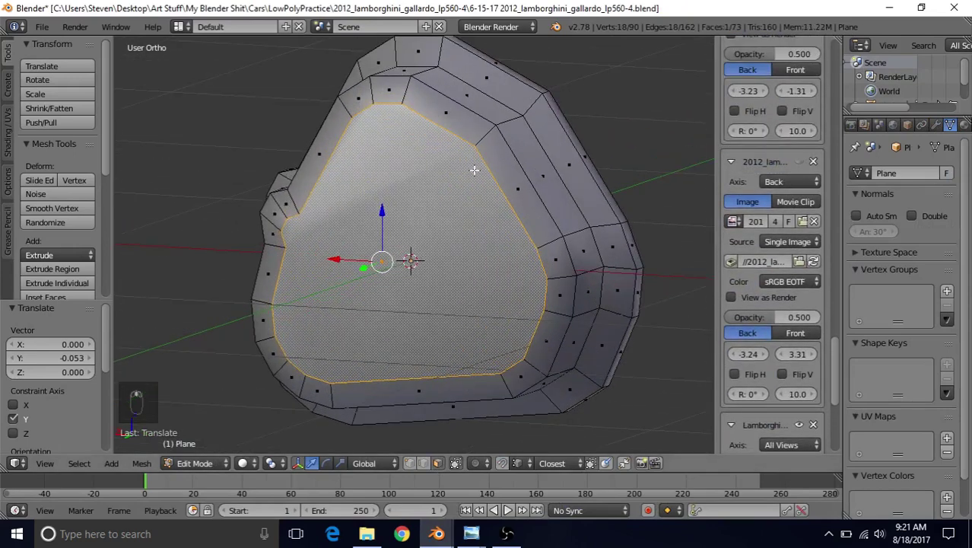
key("i")
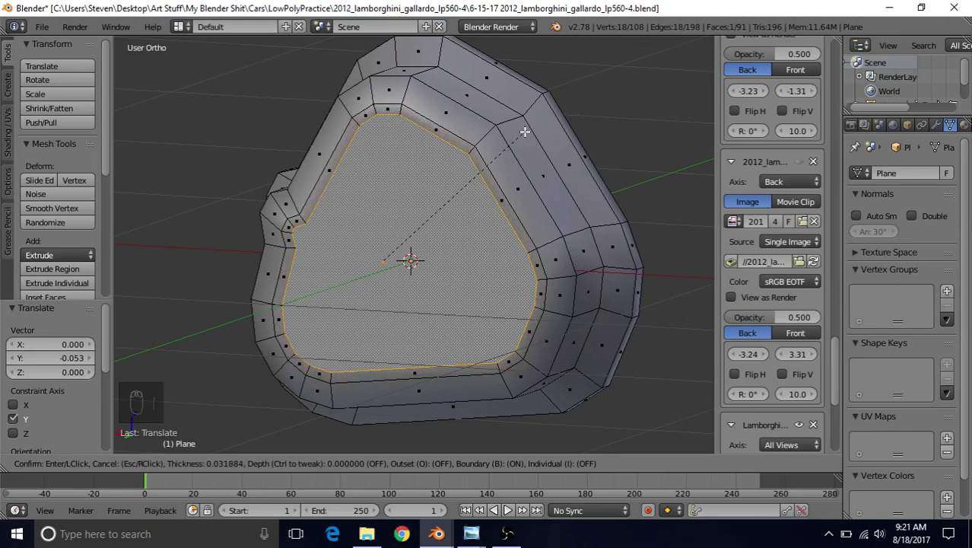
right_click(525, 132)
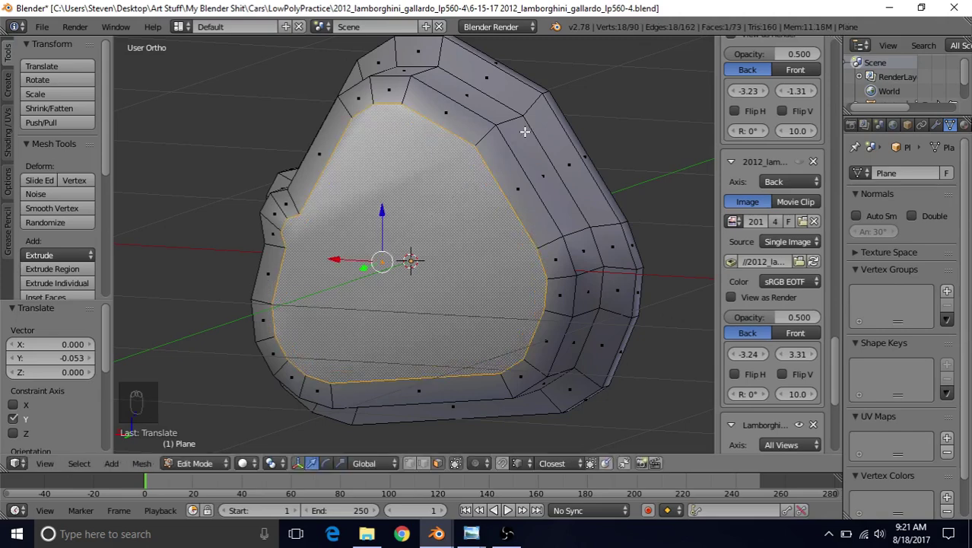
Step: Add a single centred edge loop to the narrow ring of faces around the cover's central face
scroll(376, 223, "down", 1)
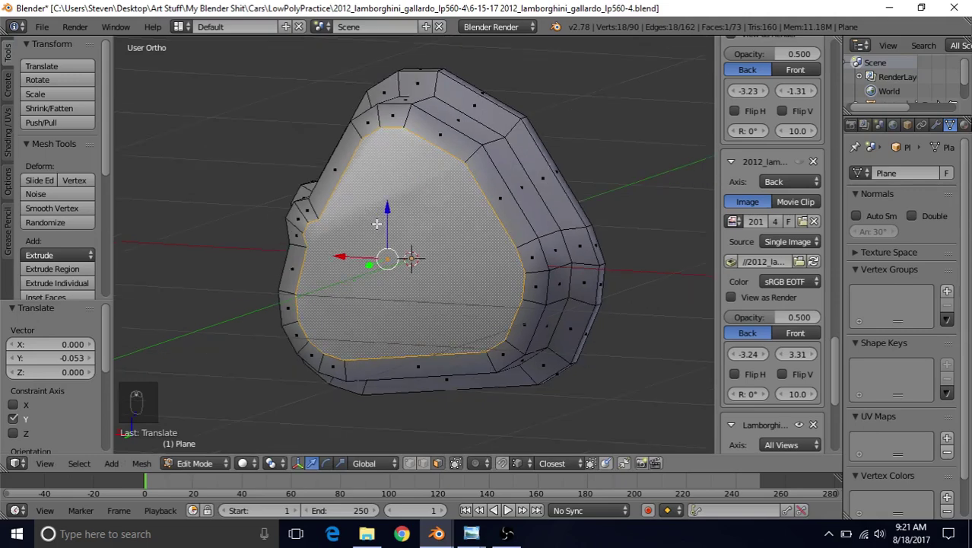
key("ctrl+r")
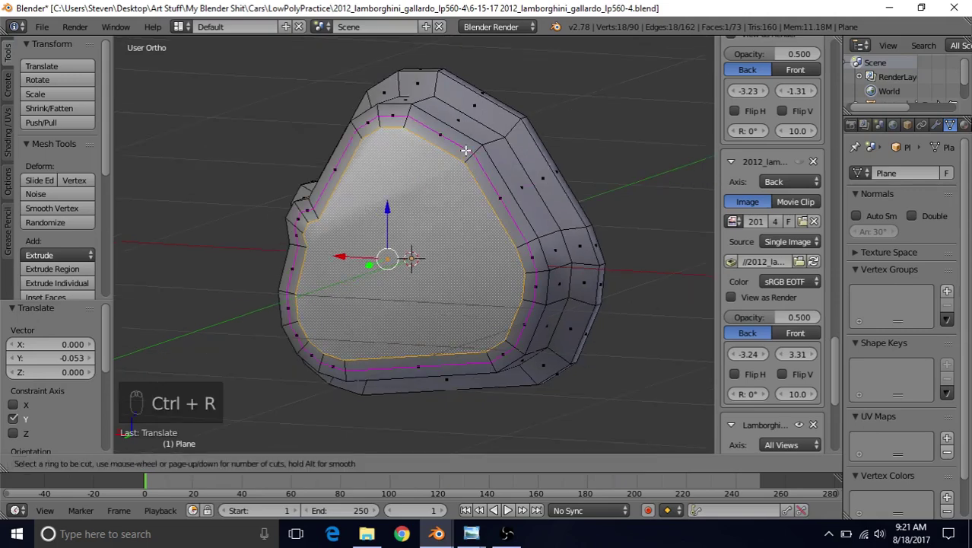
left_click(465, 150)
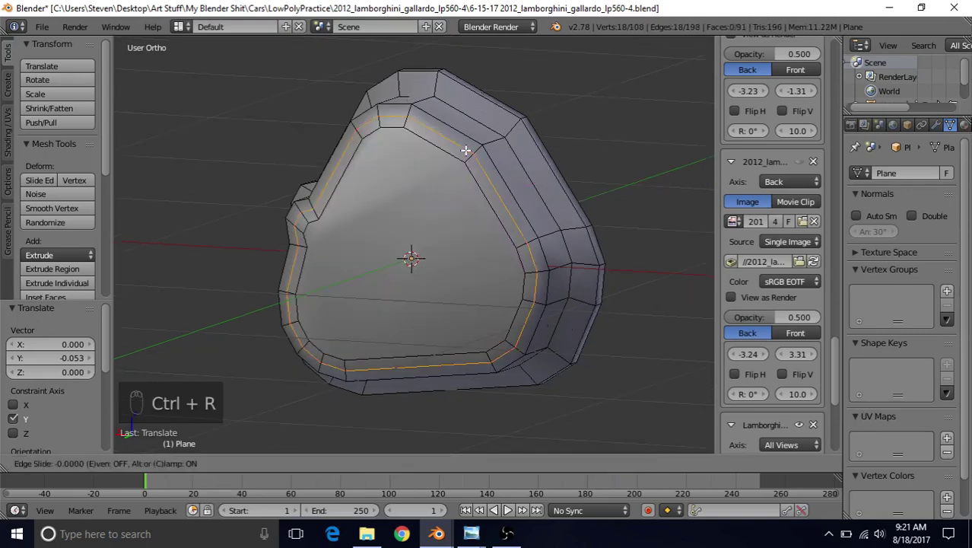
right_click(407, 257)
Step: Shrink/Fatten the new edge loop by about 0.0083 to round the transition around the central face
middle_click_drag(401, 253, 454, 222)
key("alt+s")
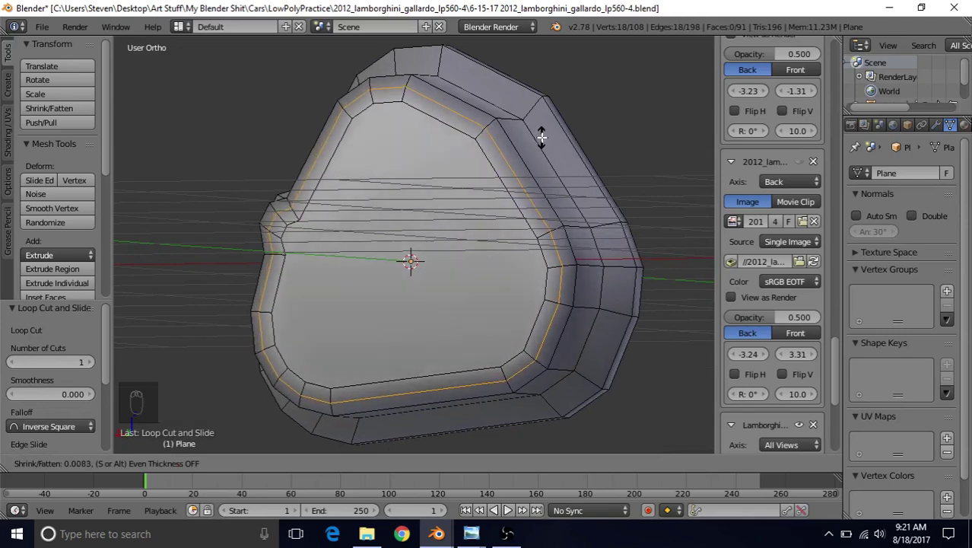
left_click(541, 137)
Step: Examine the smooth shading of the cover's rounded rim in Object Mode and compare it with the mesh
key("Tab")
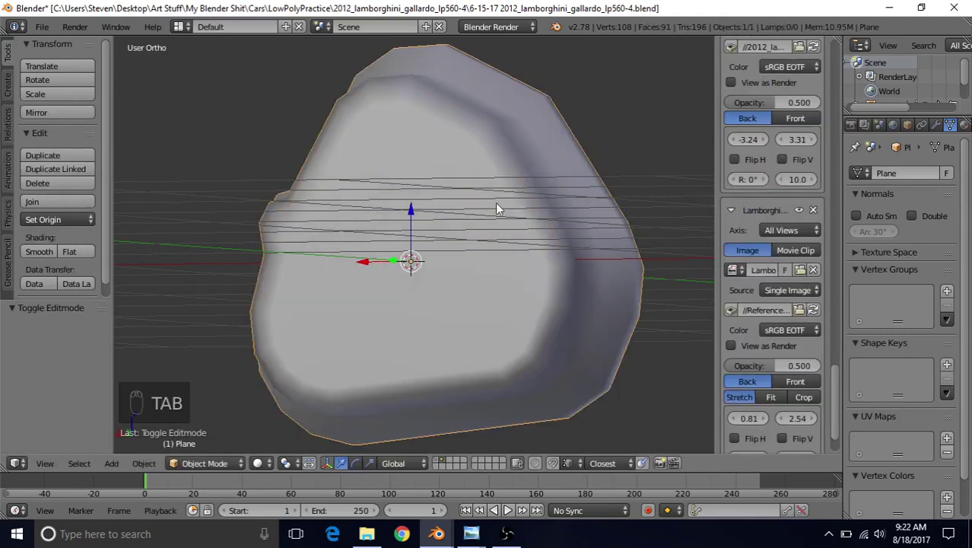
scroll(495, 202, "down", 3)
middle_click_drag(466, 253, 415, 258)
key("Tab")
scroll(397, 259, "up", 3)
middle_click_drag(506, 180, 525, 234)
key("Tab")
scroll(553, 253, "up", 1)
key("Tab")
key("alt+s")
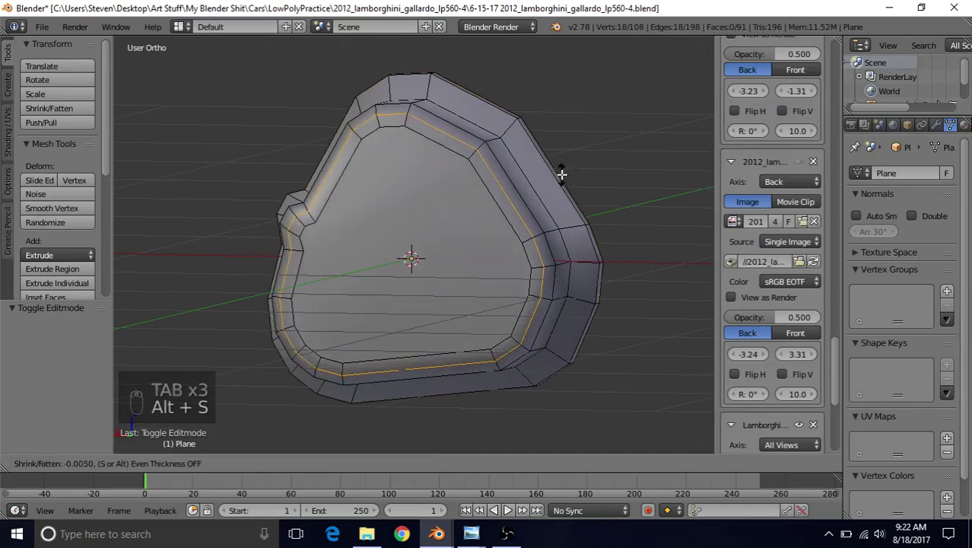
right_click(561, 175)
Step: Compare the cover's mesh and shading with the "rear diffuser11 triangle thing" file, and return to the working model
middle_click_drag(557, 189, 458, 256)
key("Tab")
key("Tab")
key("Tab")
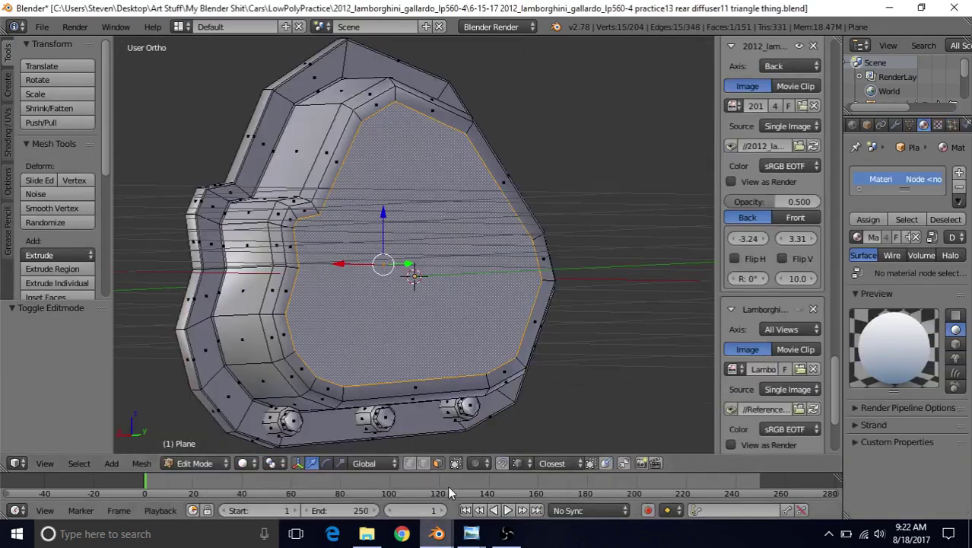
middle_click_drag(509, 286, 463, 243)
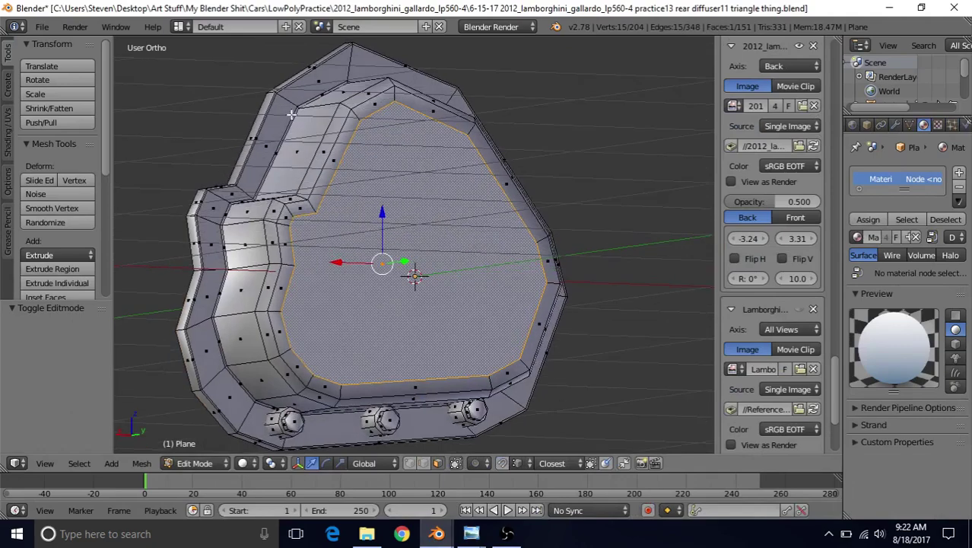
middle_click_drag(390, 265, 414, 200)
key("Tab")
scroll(544, 207, "up", 2)
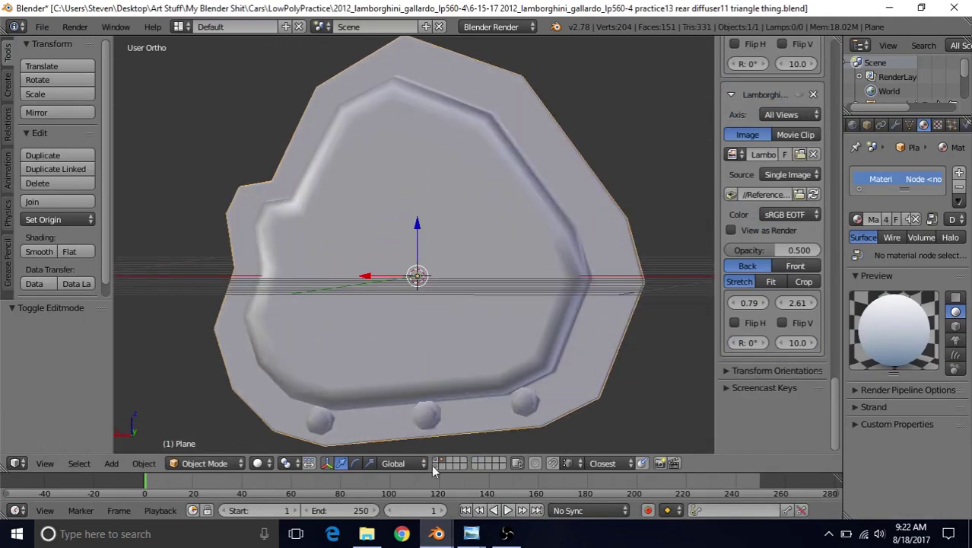
mouse_move(437, 532)
left_click(590, 487)
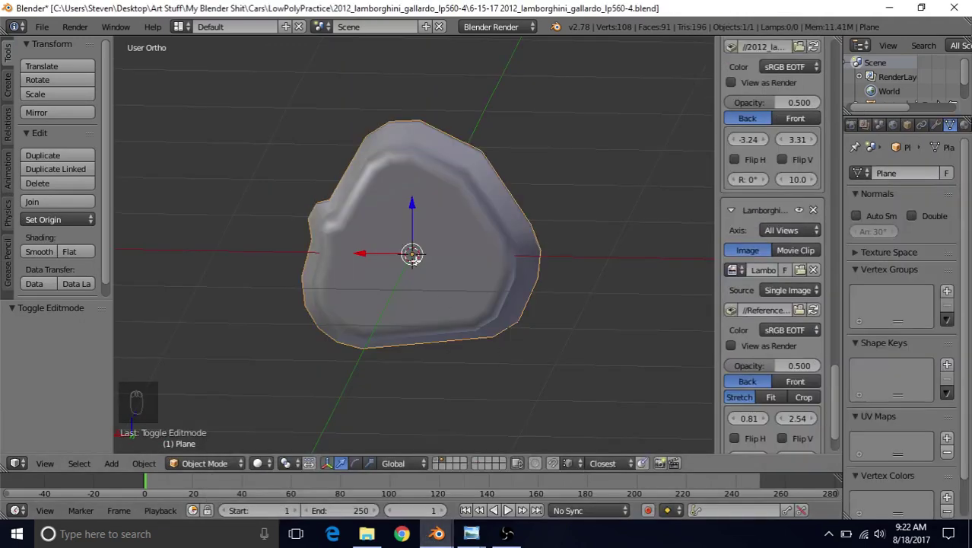
Step: Select the face loop of the cover's flange and inset it with a thickness of 0.0058
key("Tab")
left_click(434, 463)
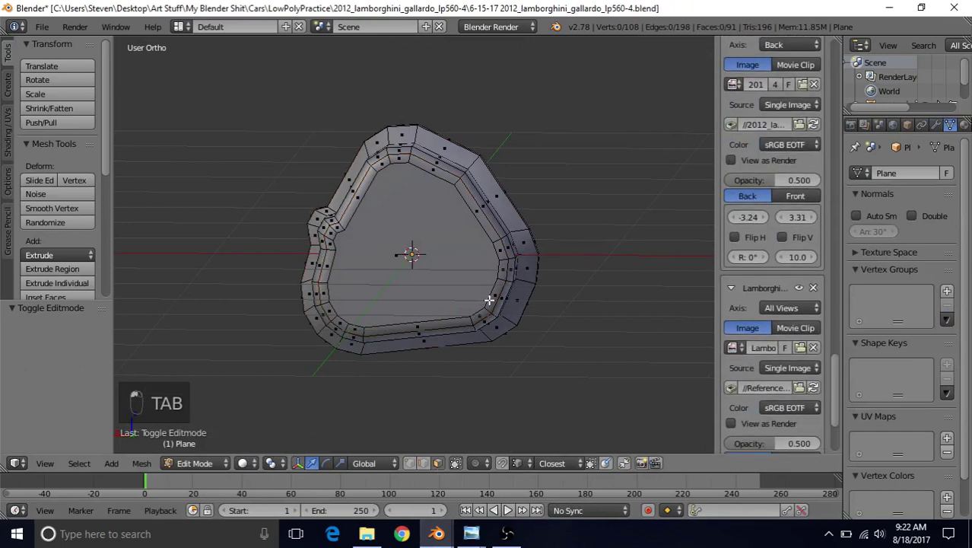
middle_click_drag(489, 300, 471, 339)
right_click(416, 174, "alt")
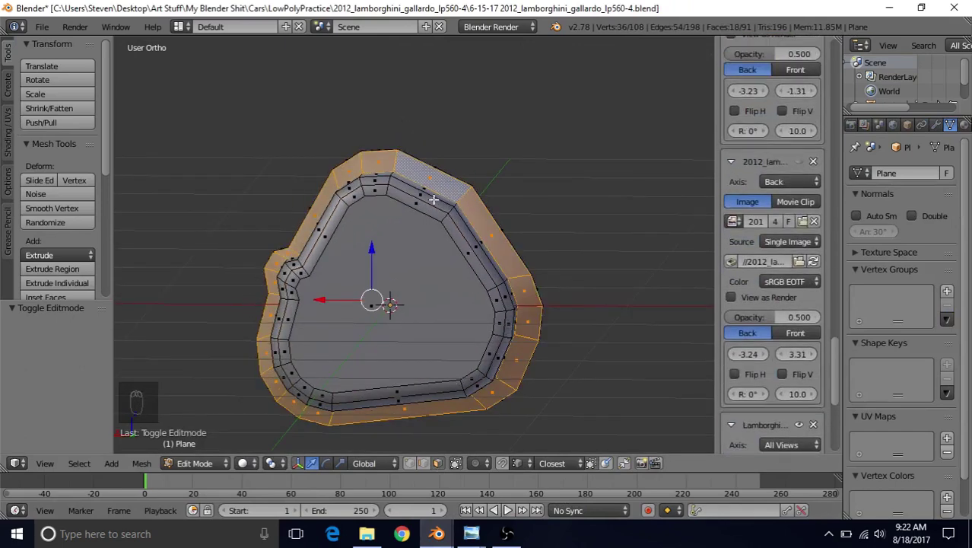
key("i")
left_click(563, 168)
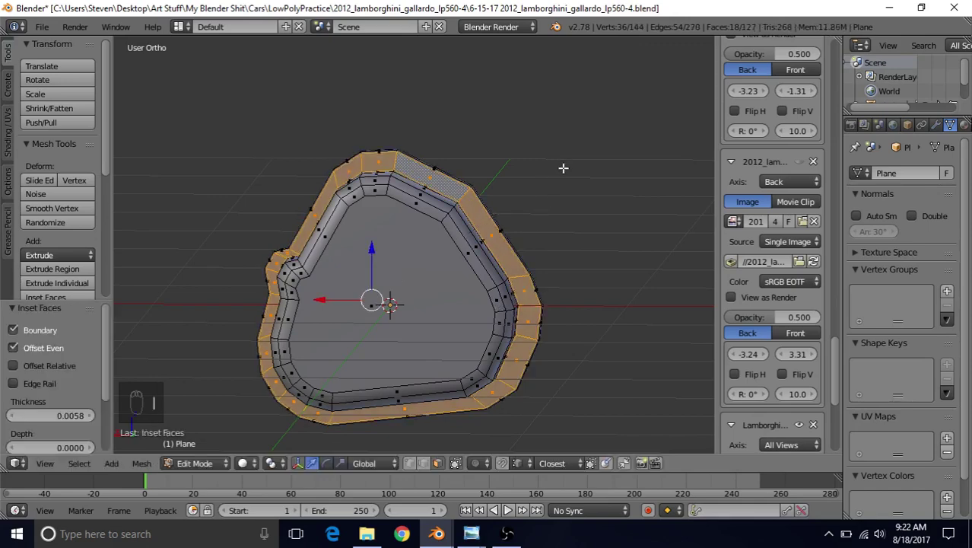
Step: Examine the smooth-shaded cover and its inset flange from several angles, in both Object Mode and Edit Mode
key("Tab")
middle_click_drag(509, 277, 445, 232)
key("Tab")
key("Tab")
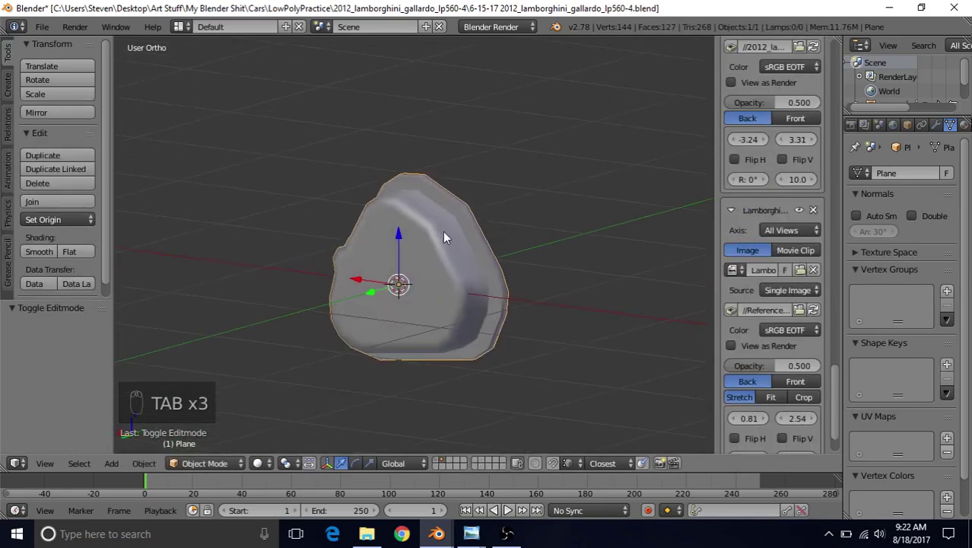
key("Tab")
key("Tab")
middle_click_drag(428, 271, 445, 258)
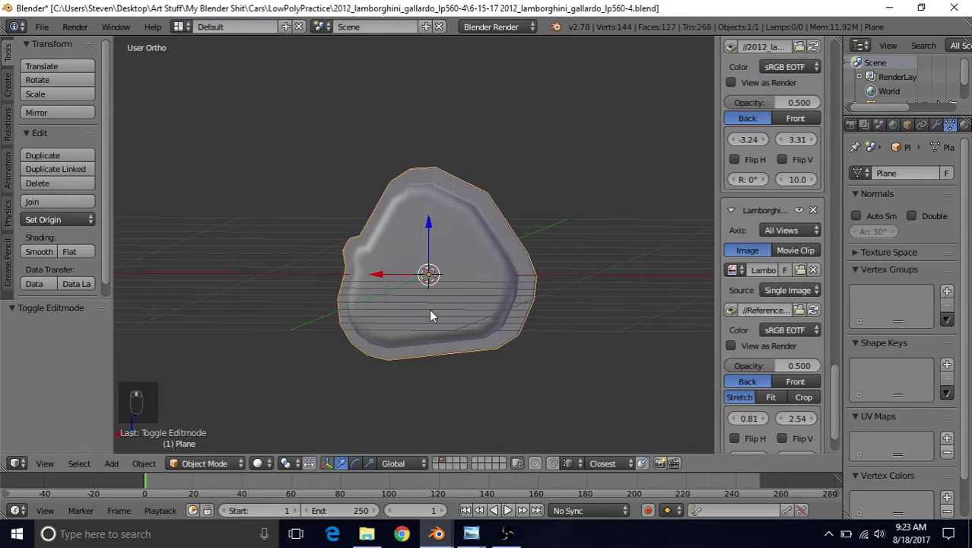
scroll(432, 317, "up", 2)
middle_click_drag(432, 343, 410, 244, "shift")
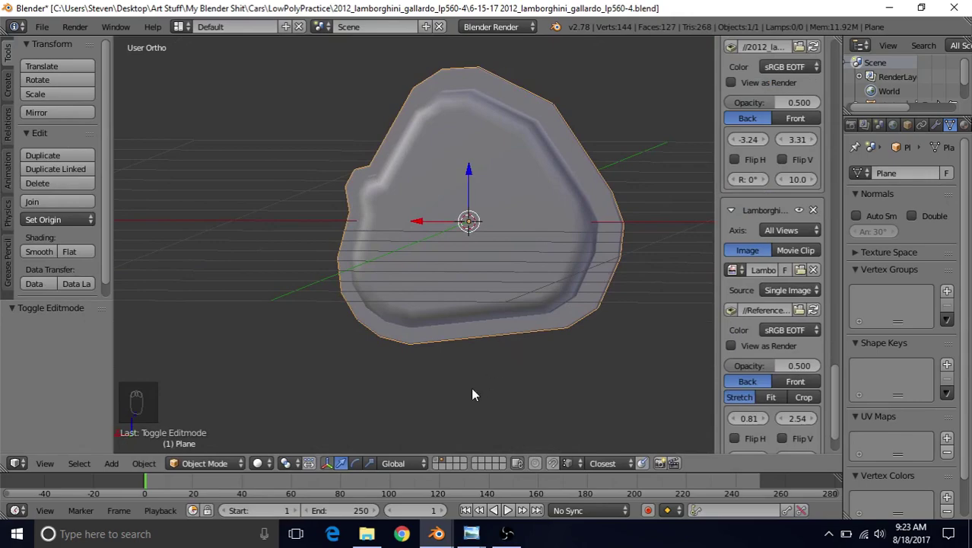
Step: Examine the bolts on the red back cover in the Windows Photo Viewer reference image, and return to the cover model in Blender
mouse_move(471, 534)
left_click(530, 475)
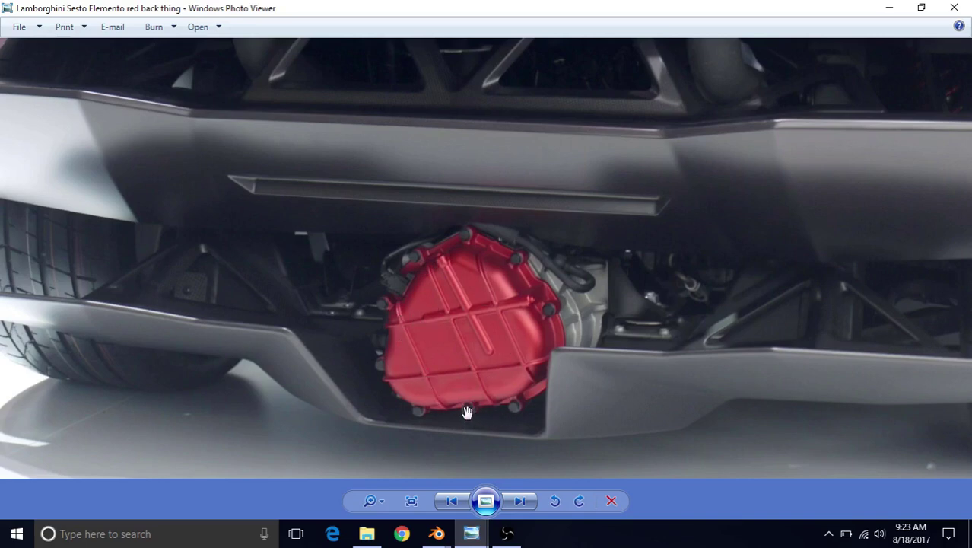
mouse_move(436, 533)
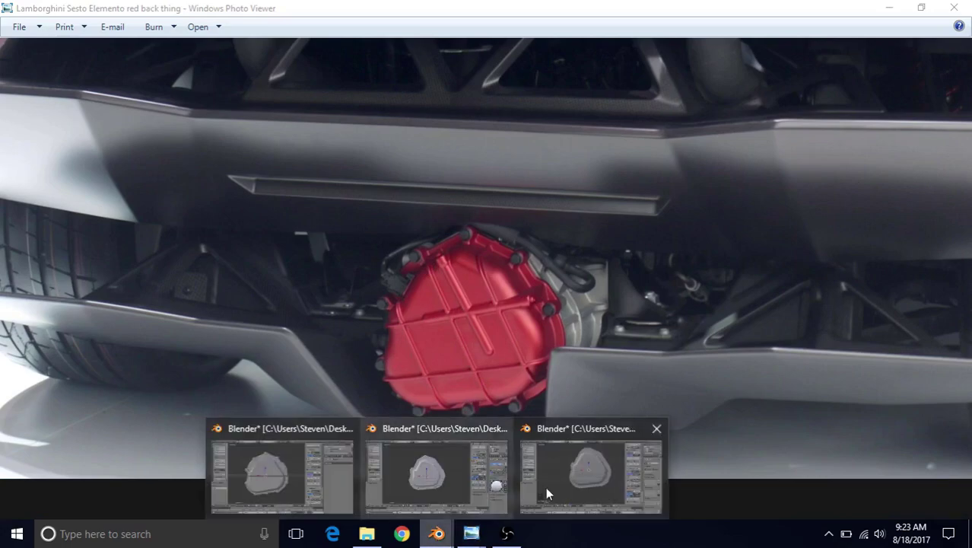
left_click(622, 474)
scroll(457, 323, "down", 1)
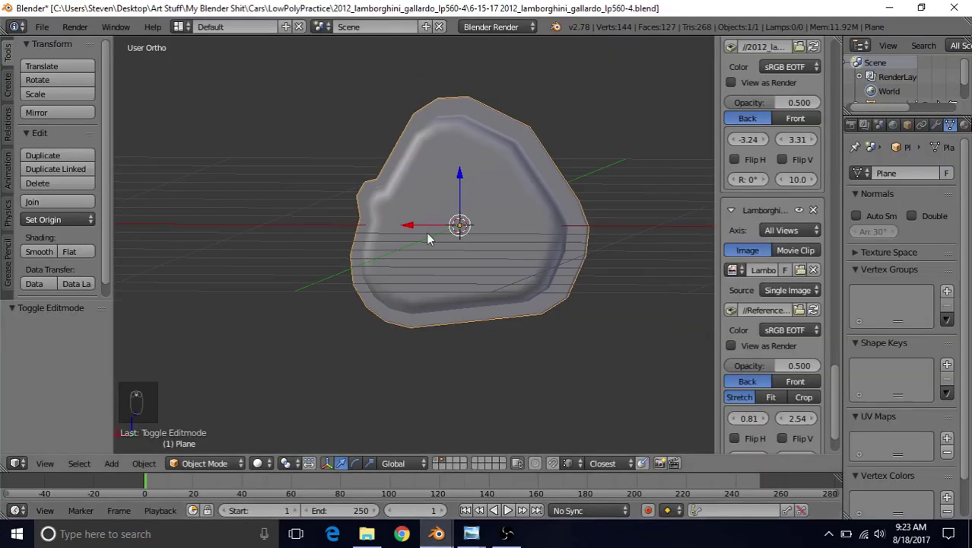
Step: Add a cylinder with 8 vertices to the cover mesh in Edit Mode
key("Tab")
scroll(369, 274, "down", 1)
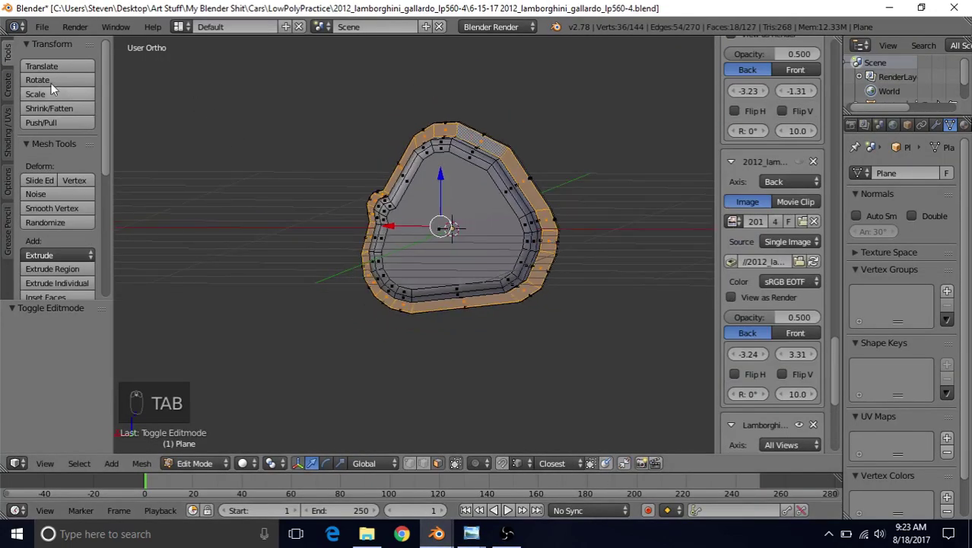
left_click(8, 79)
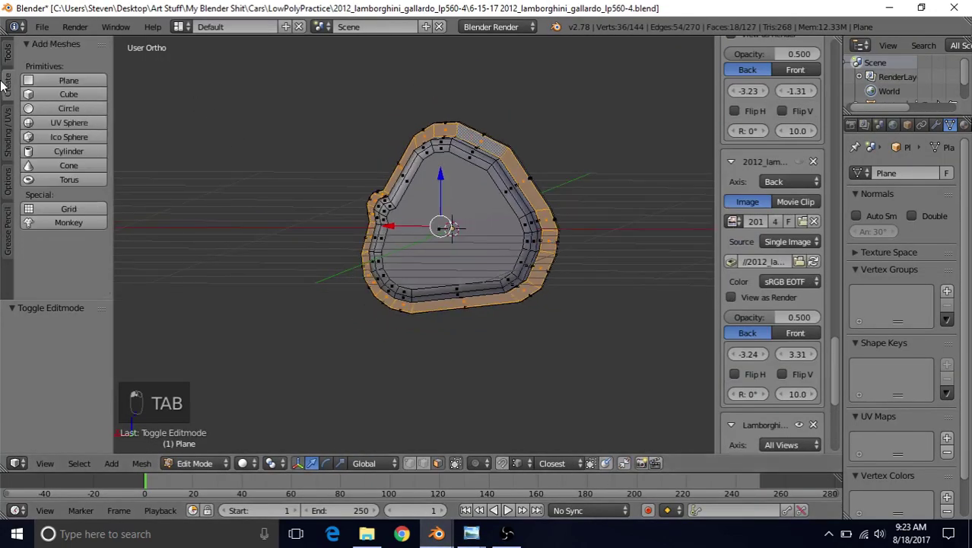
left_click(75, 152)
left_click(49, 345)
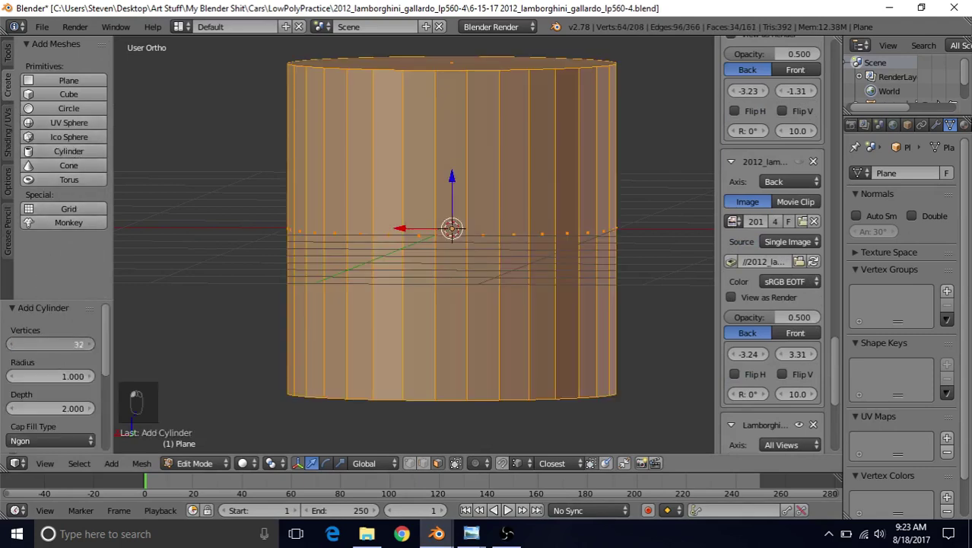
type("8")
key("Return")
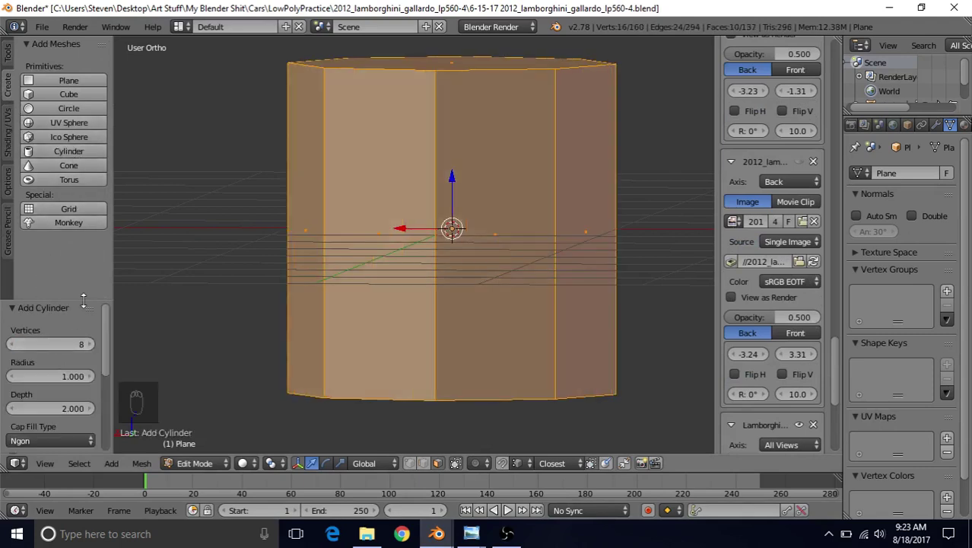
Step: Delete the bottom cap face of the eight-sided cylinder
middle_click_drag(418, 149, 416, 319)
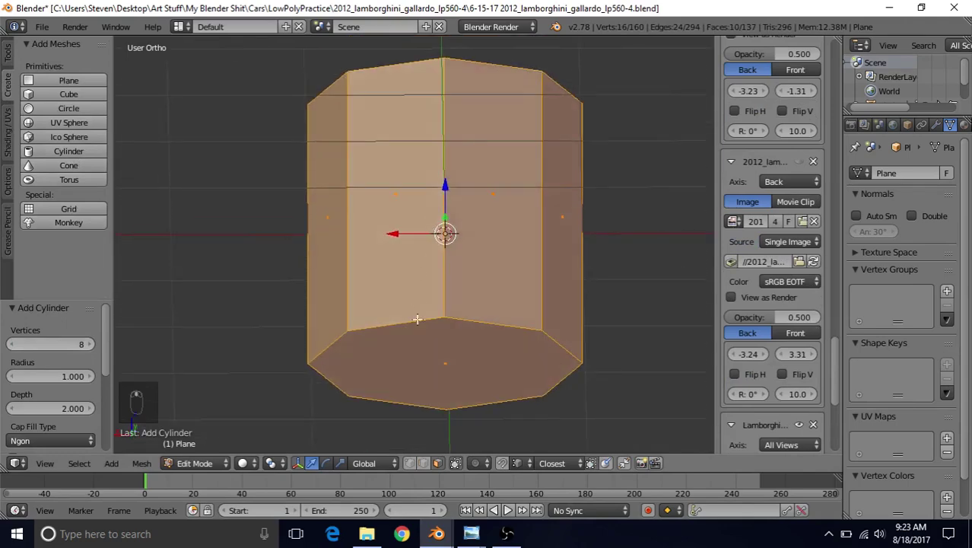
right_click(440, 366)
key("Delete")
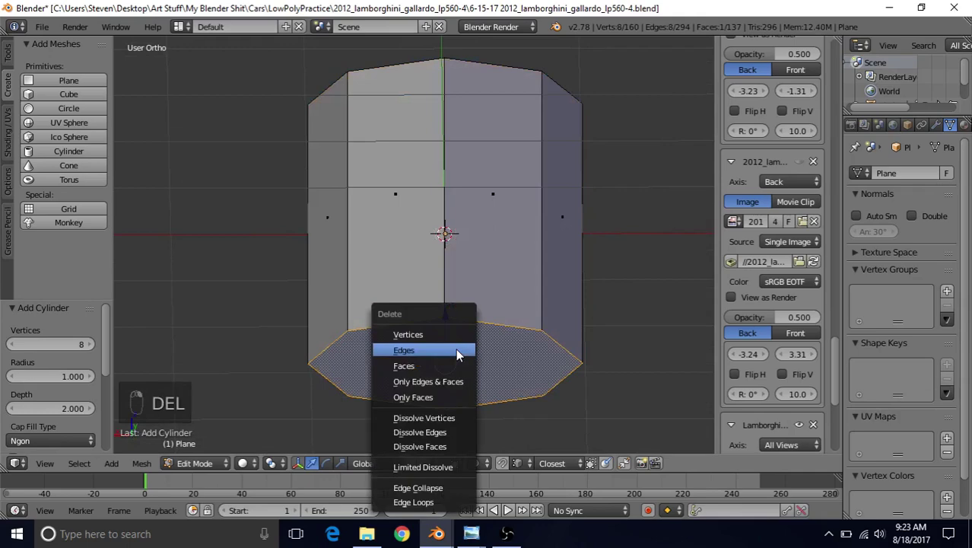
left_click(447, 365)
Step: Select all geometry linked to the cylinder's top face and scale it uniformly to about 0.114
middle_click_drag(457, 308, 469, 273)
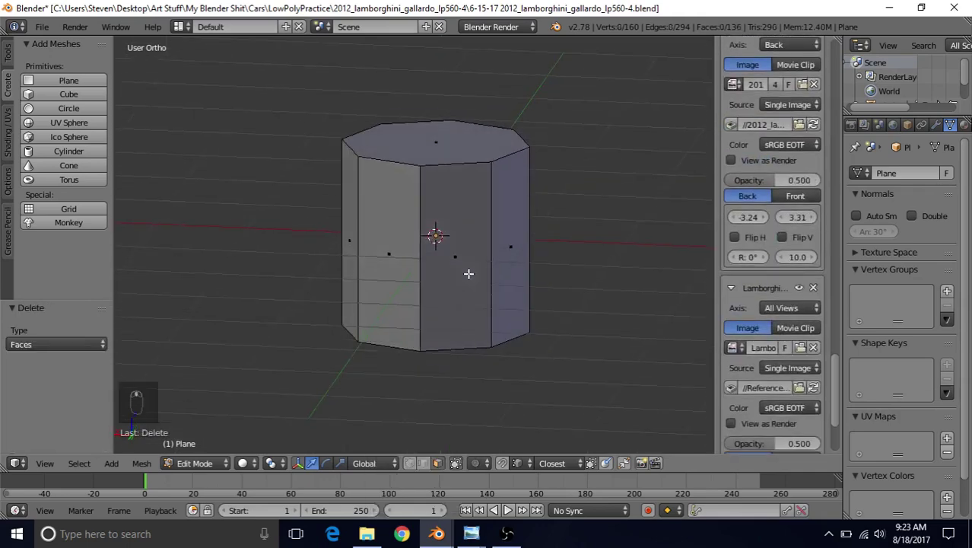
right_click(451, 154)
left_click(79, 463)
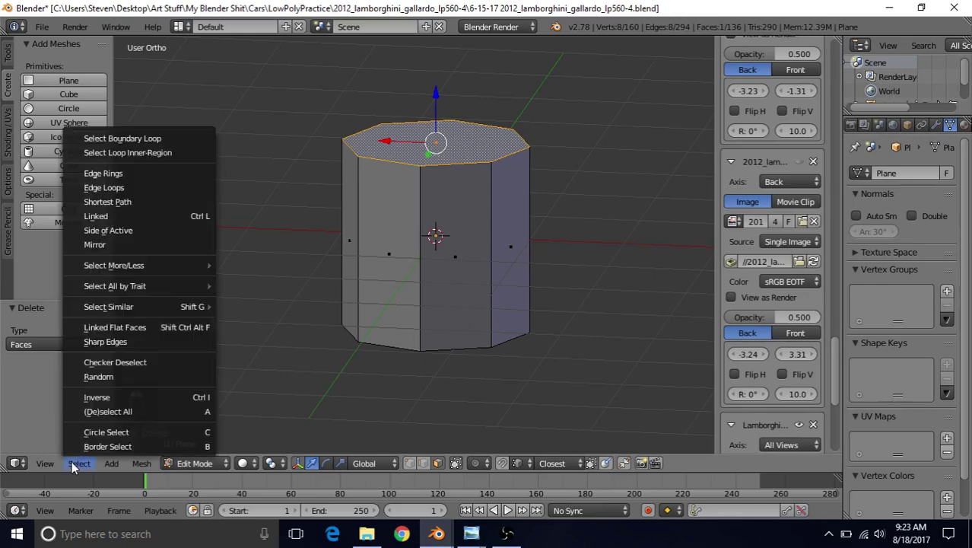
left_click(180, 219)
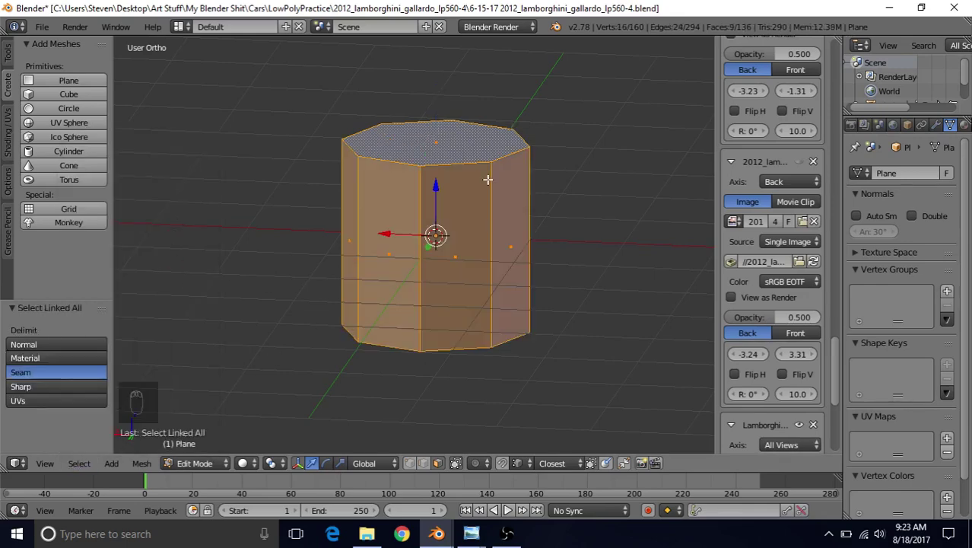
key("s")
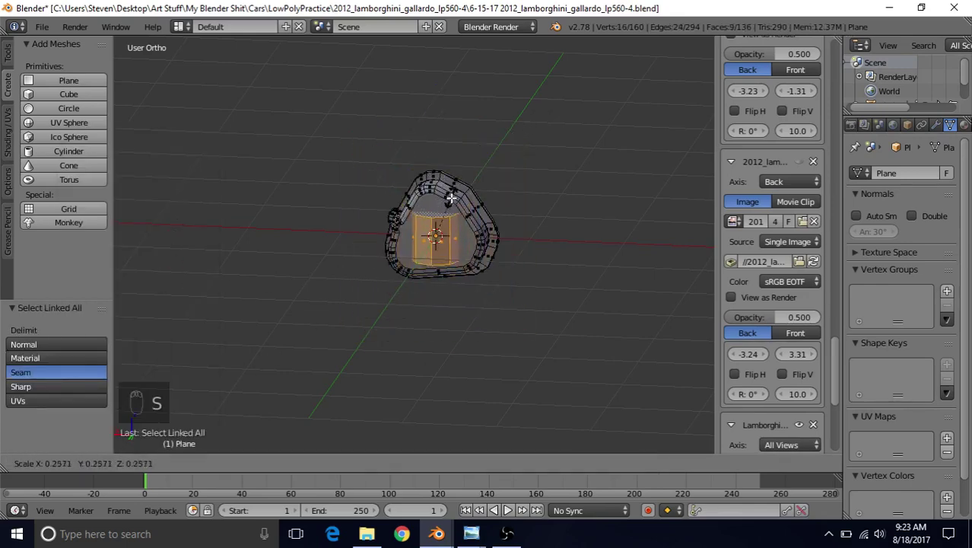
left_click(440, 217)
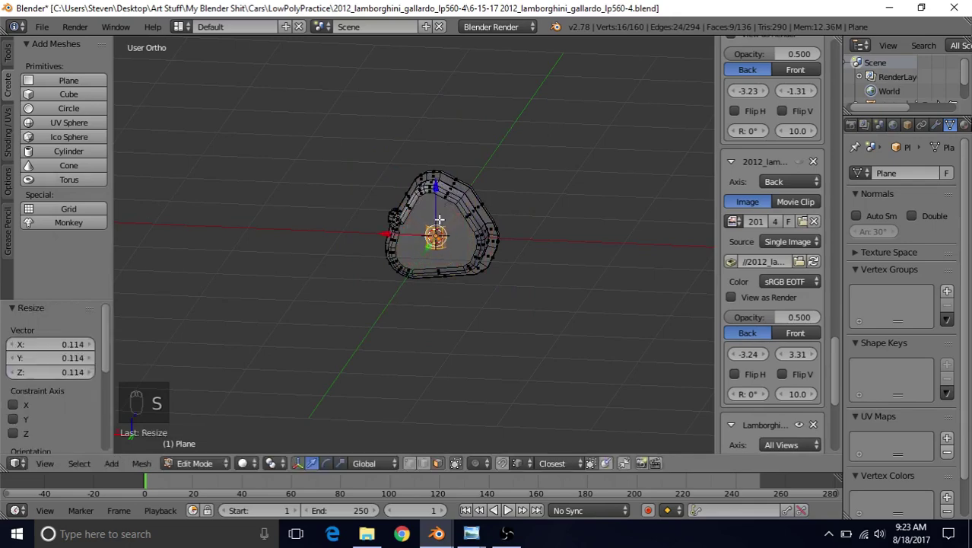
Step: Move the small cylinder about 0.868 along Y, out in front of the cover, and scale it to about 0.904
middle_click_drag(439, 225, 419, 249)
scroll(438, 216, "up", 3)
left_click_drag(439, 251, 393, 310)
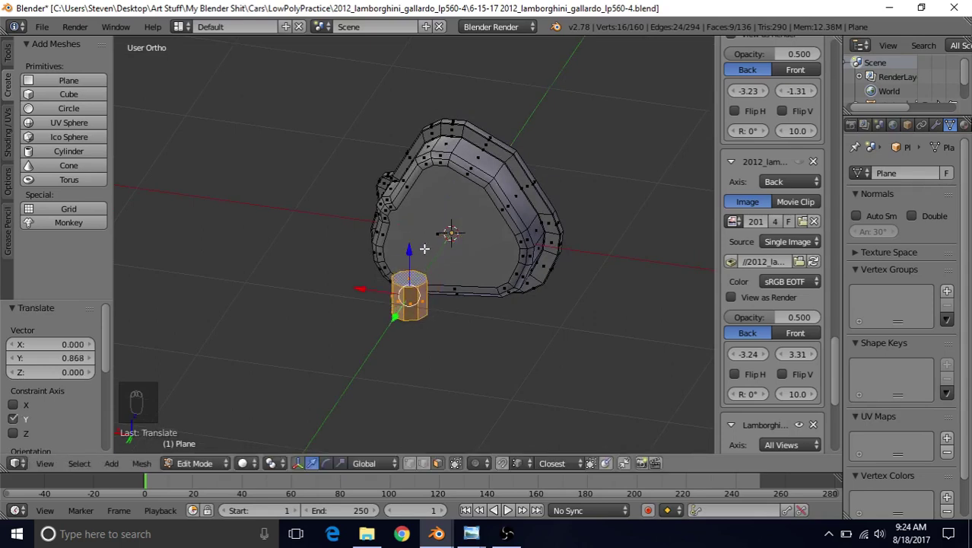
key("s")
left_click(422, 252)
Step: Rotate the cylinder -90° around the global X axis so its cap faces outward from the cover
middle_click_drag(421, 252, 470, 219)
type("r")
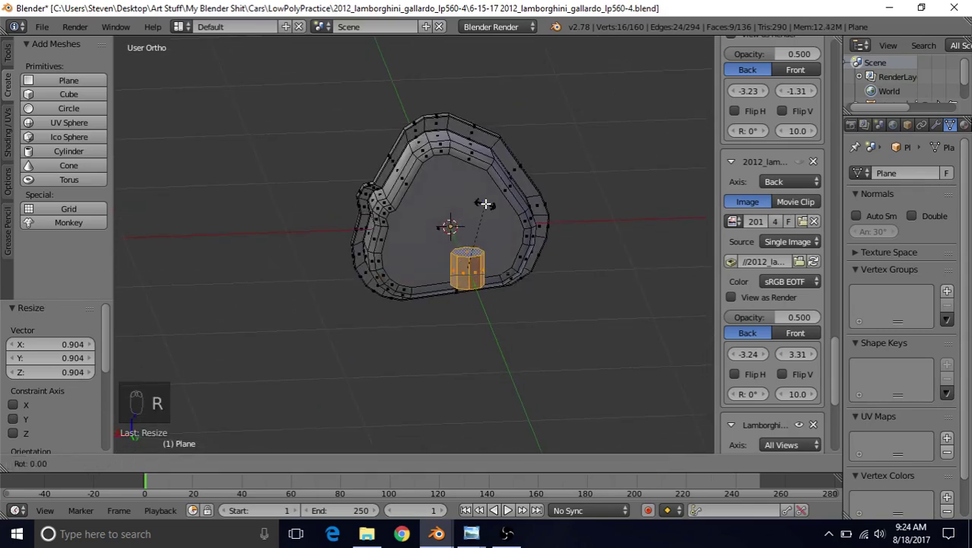
type("x-90")
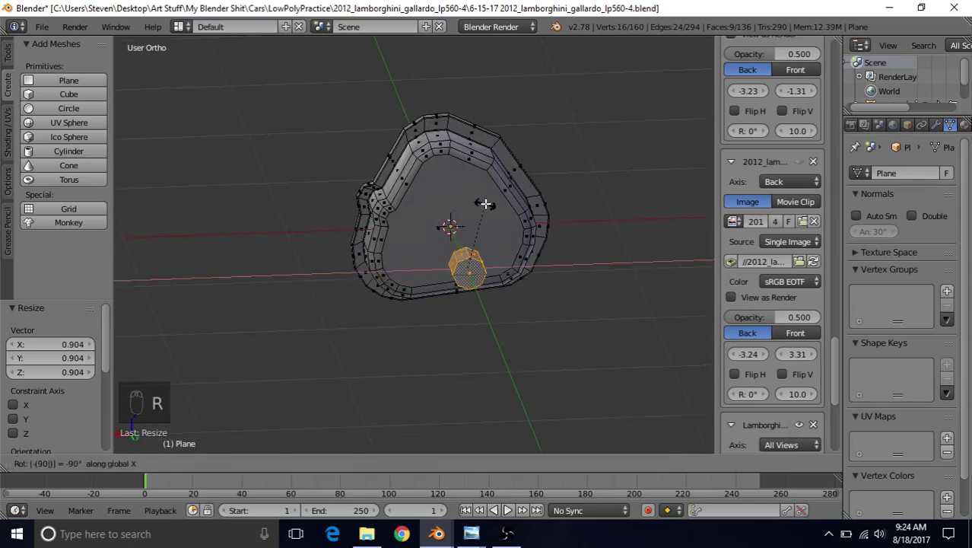
key("Return")
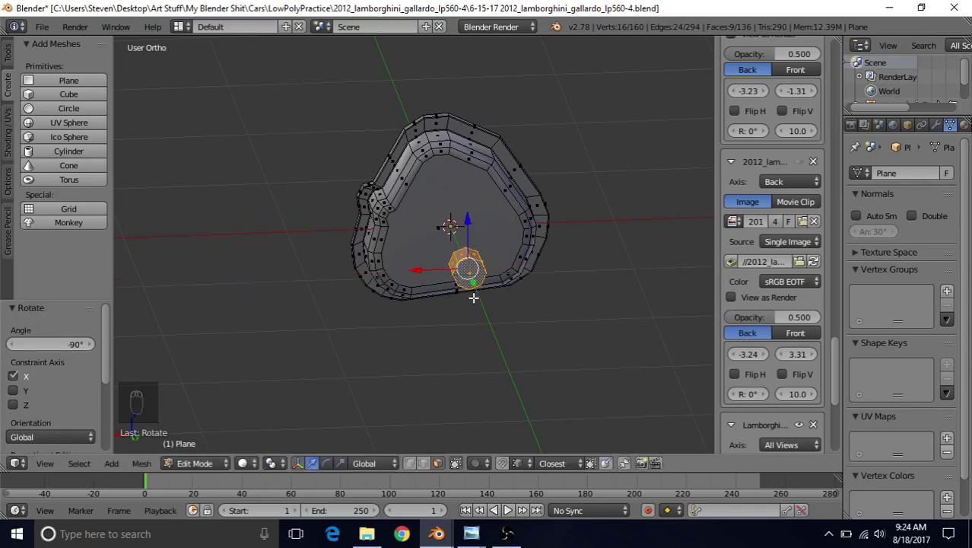
middle_click_drag(473, 298, 473, 288)
Step: In wireframe back view, move the cylinder about 0.267 in X and -0.472 in Z to the cover's lower-left bolt
key("ctrl+KP_1")
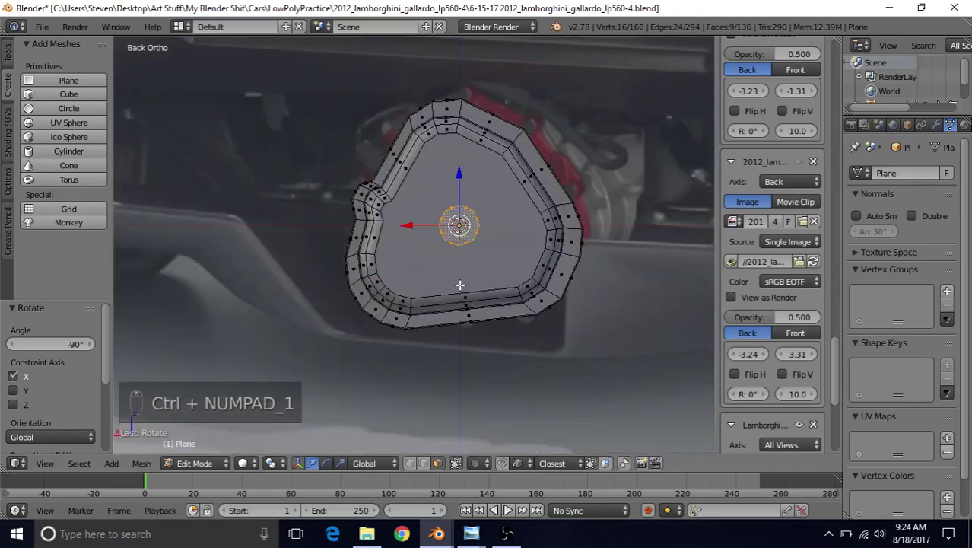
key("z")
scroll(466, 245, "up", 2)
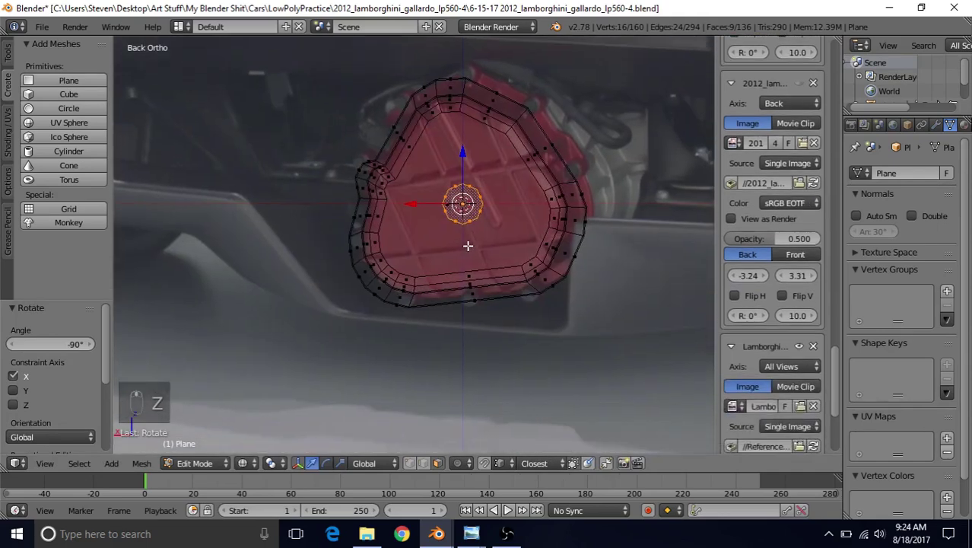
scroll(468, 244, "up", 1)
key("g")
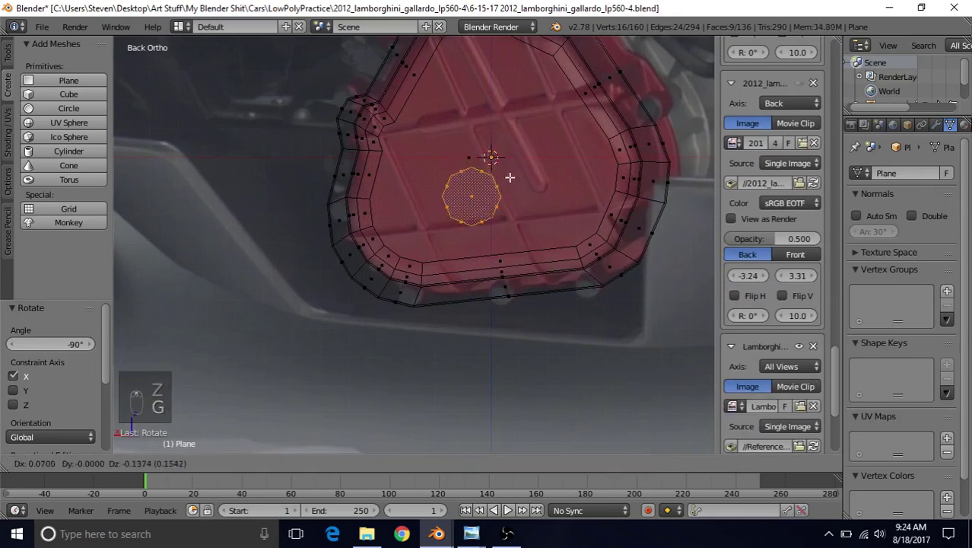
scroll(454, 264, "up", 4)
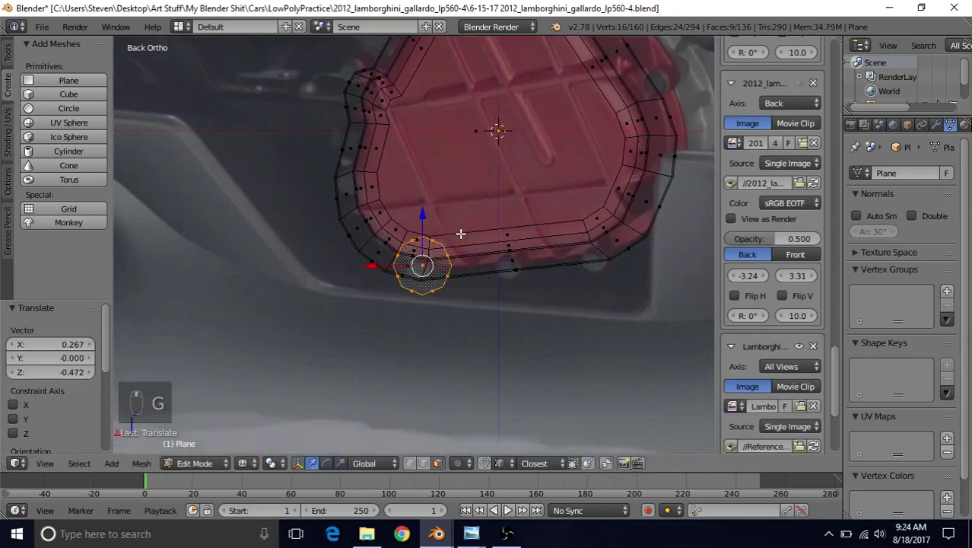
Step: Scale the cylinder to about 0.456 and shift it about 0.020 in X and -0.014 in Z to centre it on the bolt
key("s")
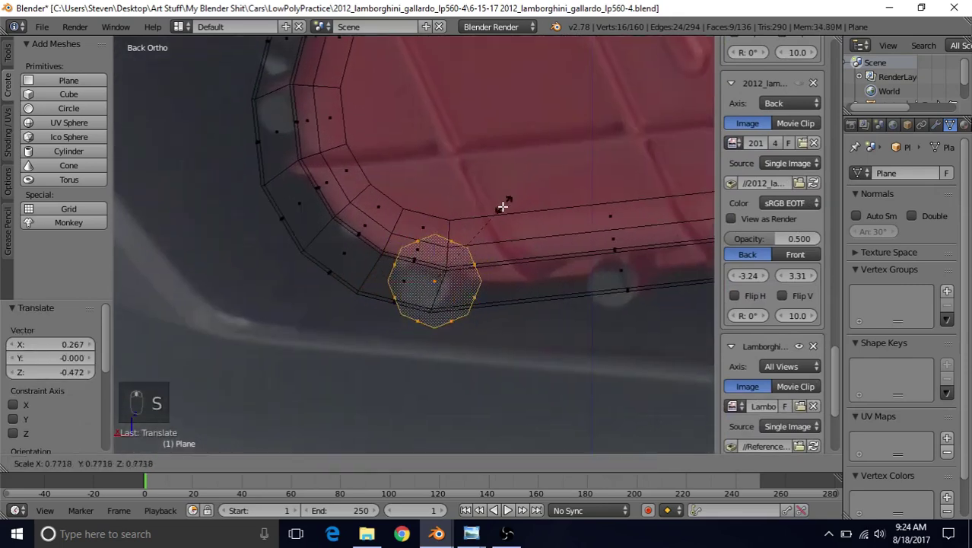
left_click(467, 228)
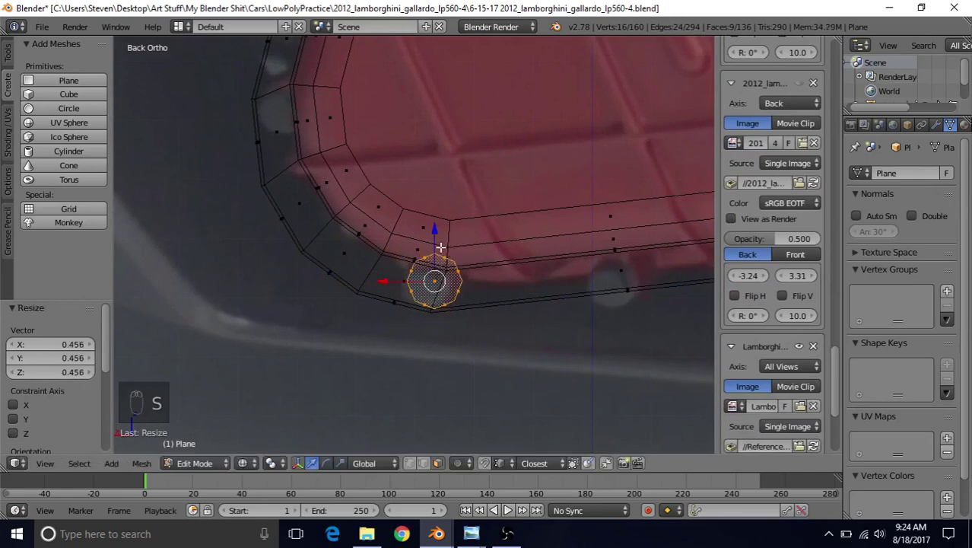
key("g")
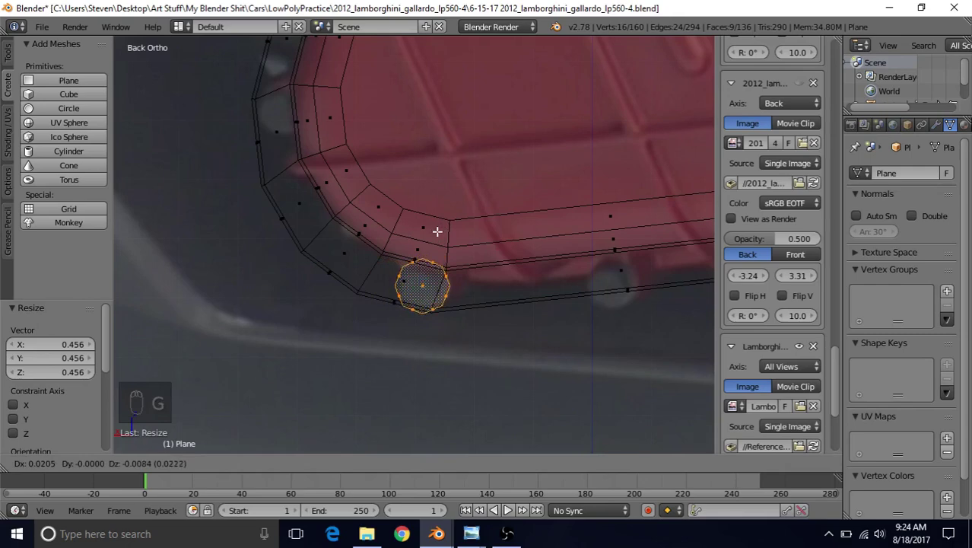
left_click(436, 229)
key("r")
right_click(438, 221)
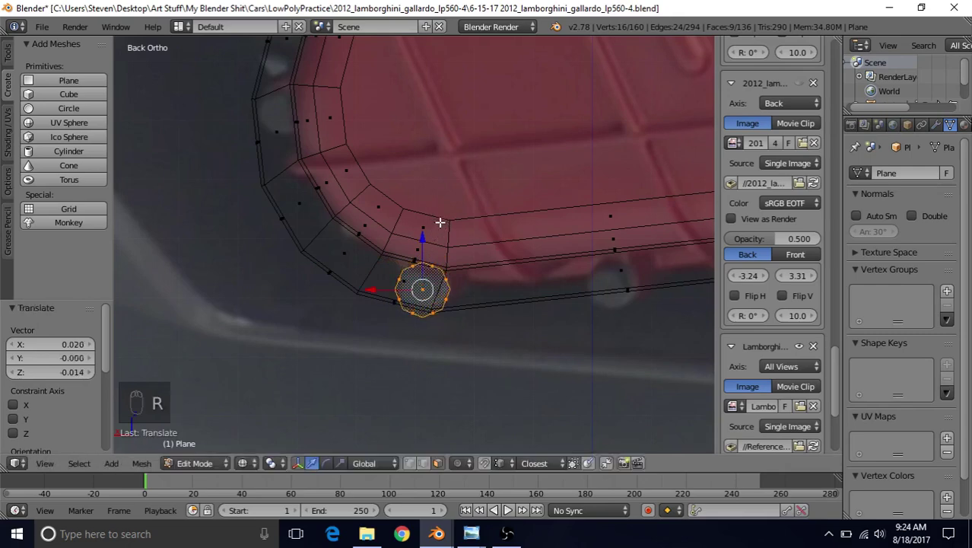
Step: Restore solid shading and move the cylinder about -1.024 along Y until it sits on the cover's outer rim
key("z")
mouse_move(429, 259)
middle_mouse_down()
mouse_move(424, 219)
mouse_move(362, 222)
middle_mouse_up()
middle_click_drag(284, 243, 256, 294)
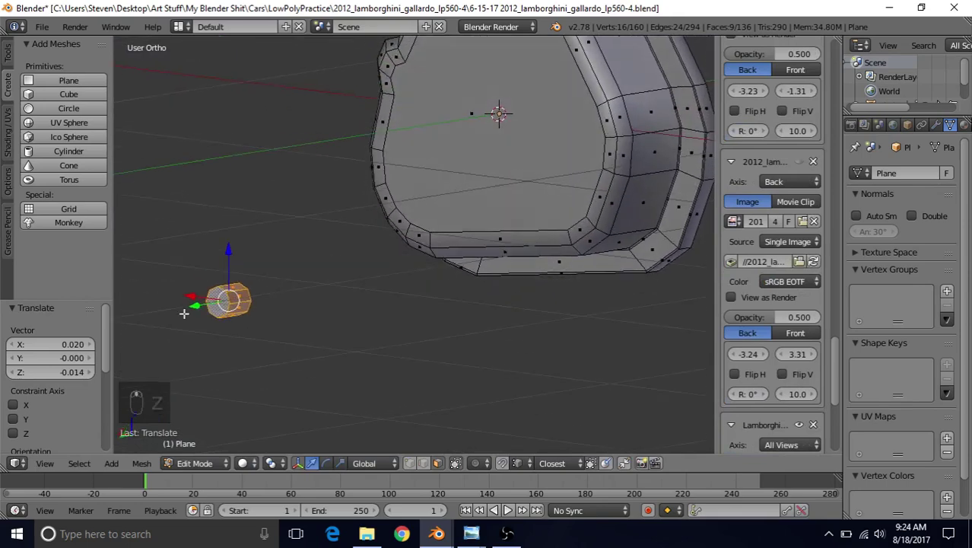
key("g")
key("y")
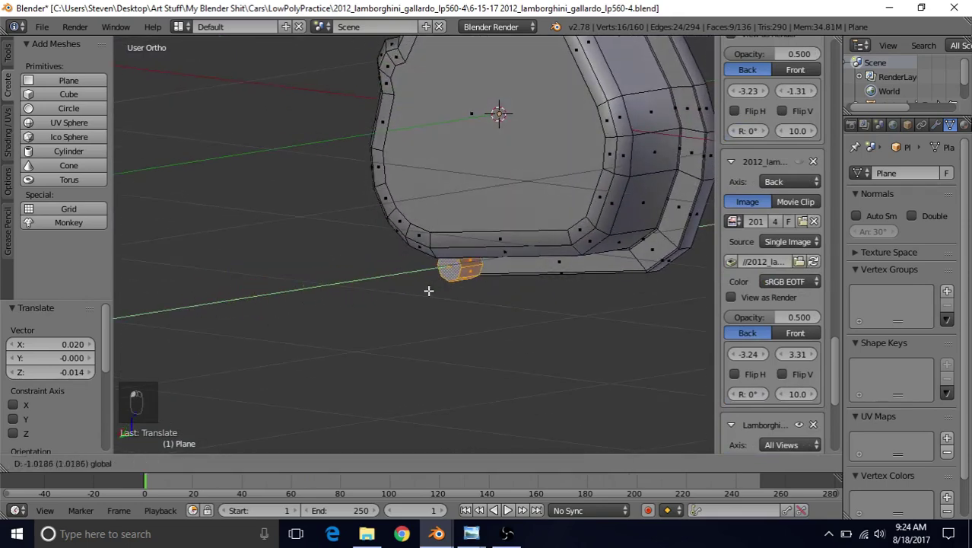
left_click(429, 291)
Step: Inspect the cylinder's placement on the rim and compare it with the bolts in the reference photo
middle_click_drag(429, 291, 491, 187)
middle_click_drag(479, 220, 476, 231)
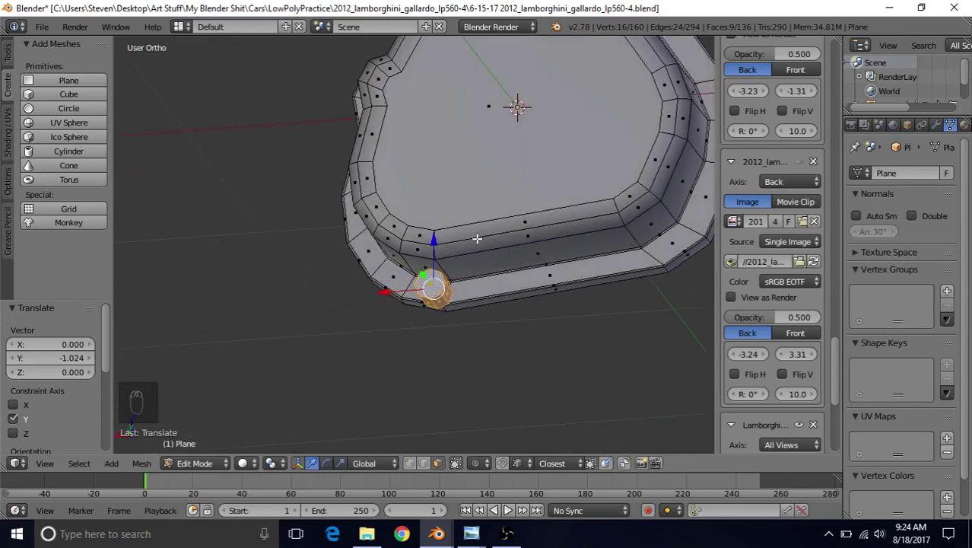
scroll(474, 241, "down", 2)
middle_click_drag(488, 139, 463, 288)
scroll(462, 288, "up", 3)
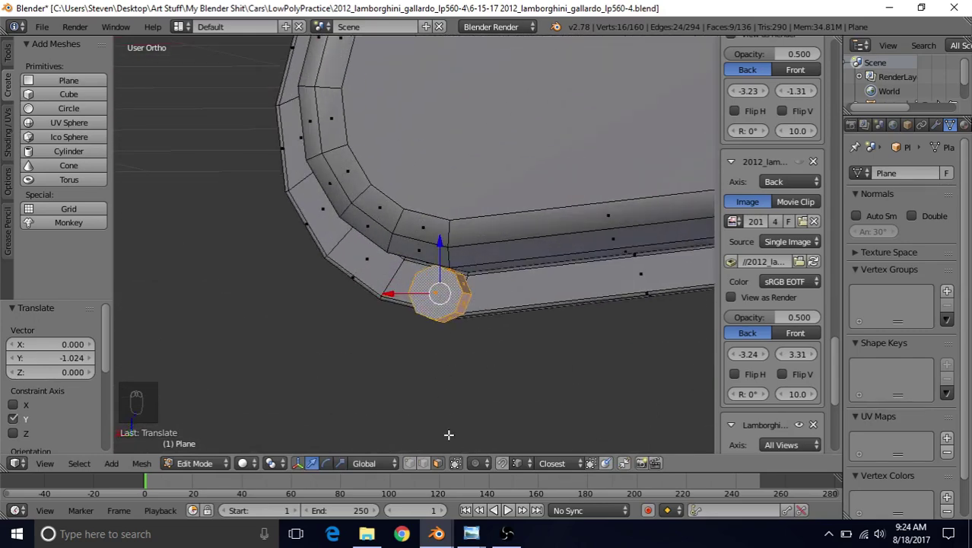
left_click(471, 533)
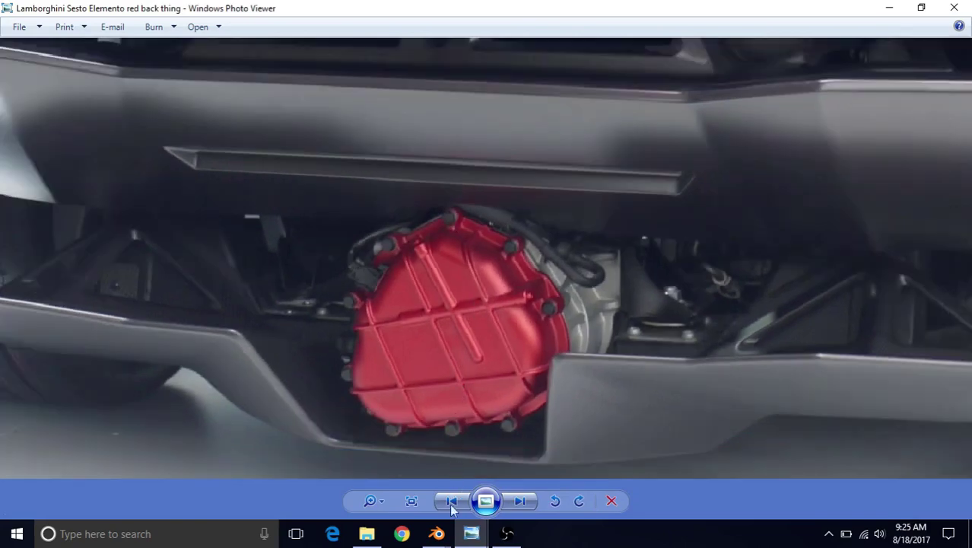
mouse_move(437, 533)
left_click(601, 464)
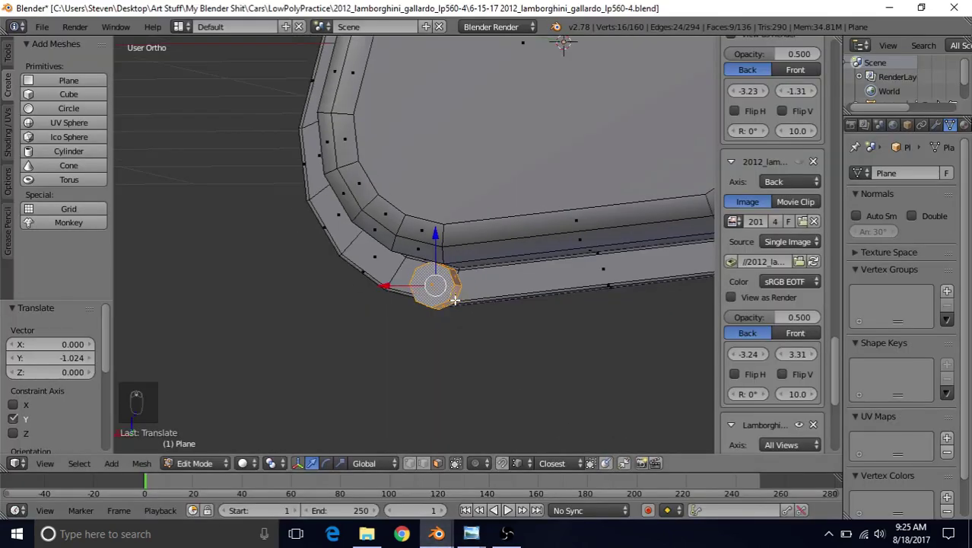
Step: Add a second cylinder with 6 vertices to the mesh
middle_click_drag(454, 301, 219, 91)
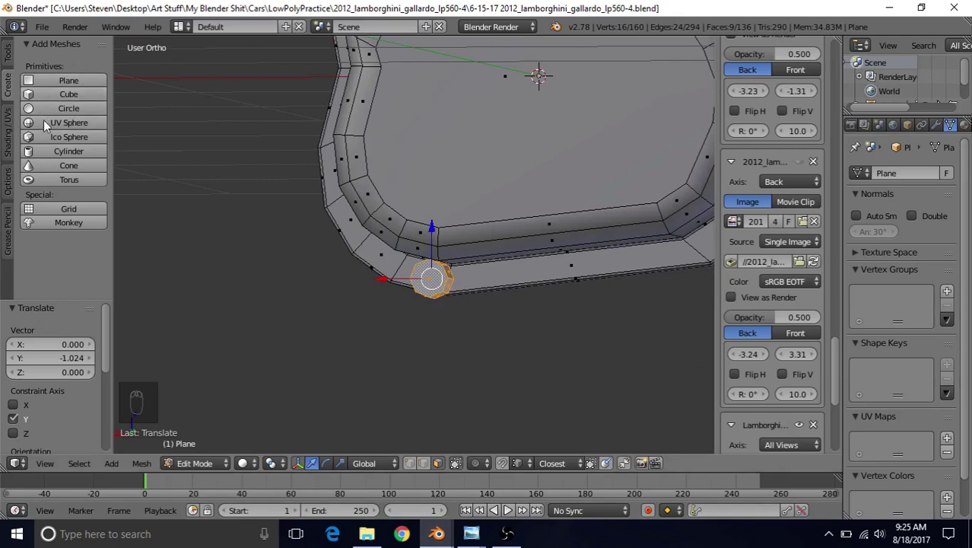
left_click(54, 150)
left_click(57, 343)
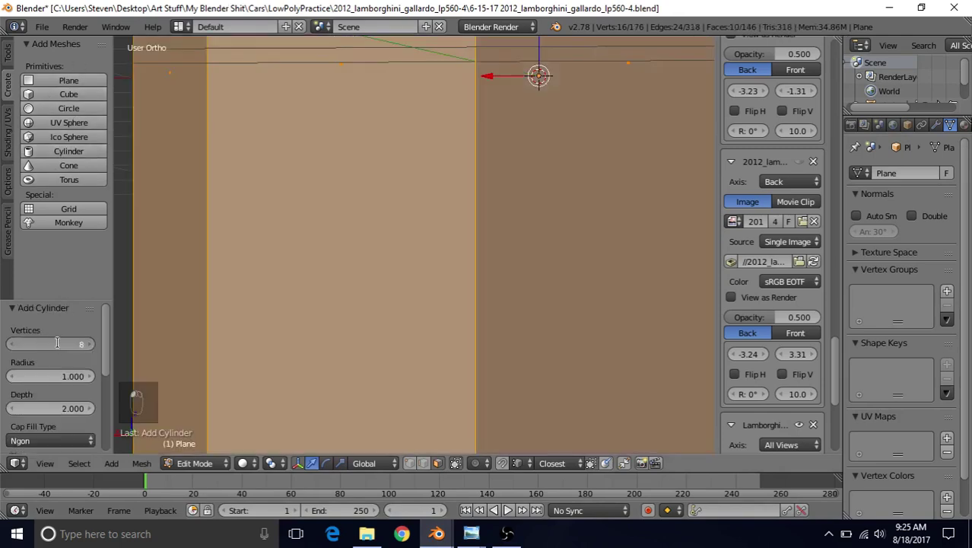
type("6")
key("Return")
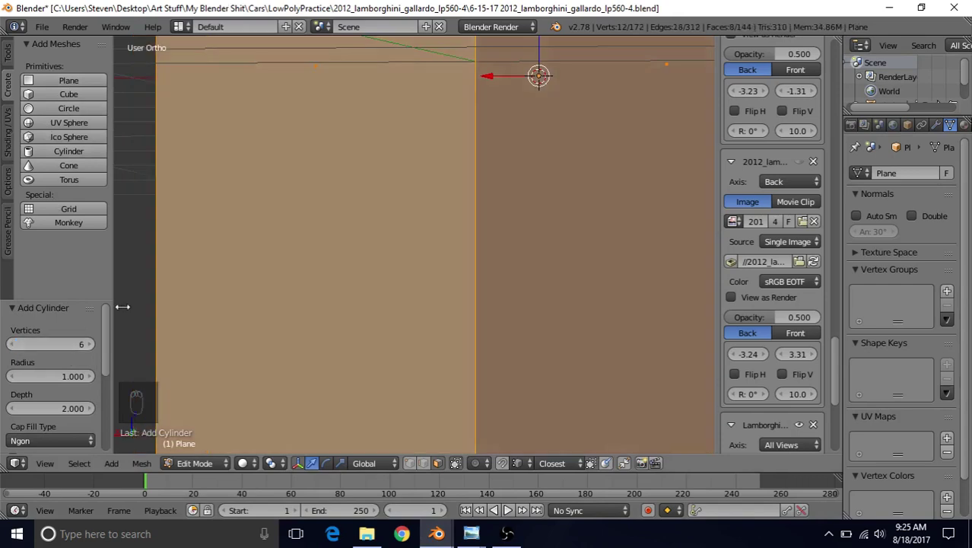
Step: Scale the six-sided cylinder to about 0.084 and rotate it -90° about the X axis
scroll(351, 208, "down", 4)
scroll(353, 215, "down", 3)
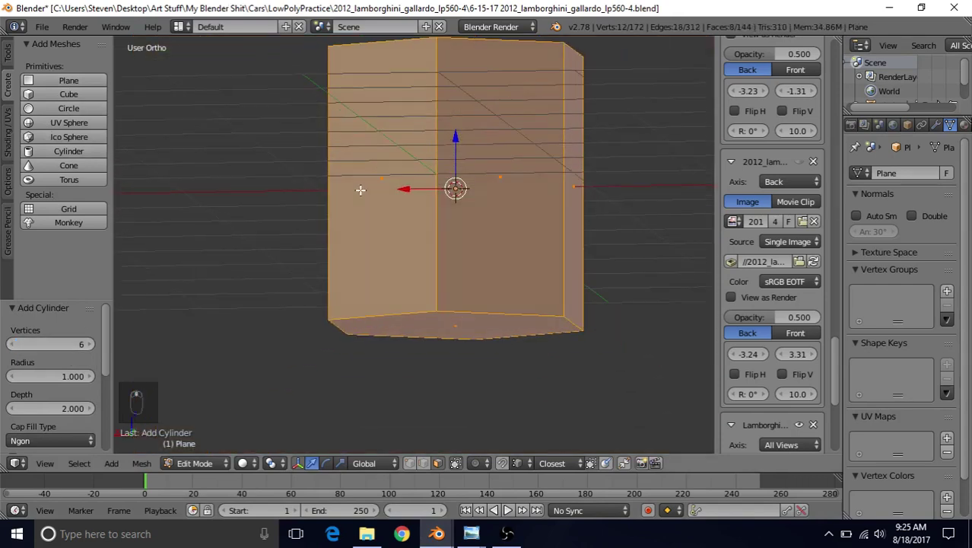
key("z")
key("z")
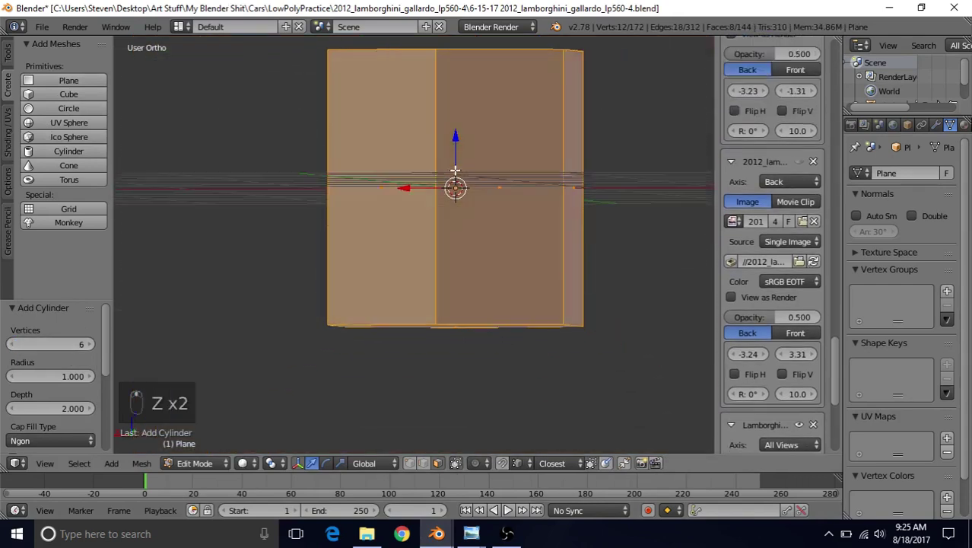
middle_click_drag(360, 198, 424, 263)
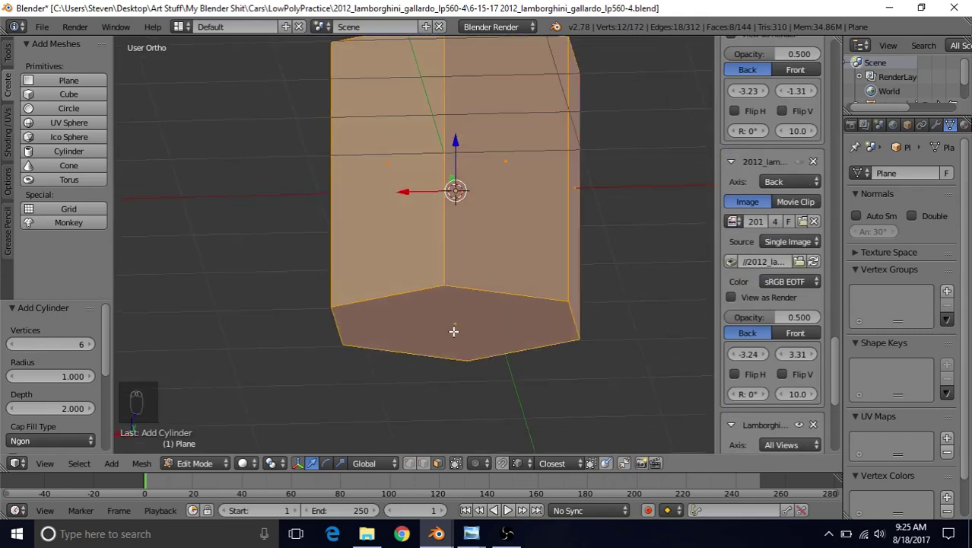
mouse_move(467, 268)
middle_mouse_down()
mouse_move(497, 173)
mouse_move(463, 266)
mouse_move(464, 248)
middle_mouse_up()
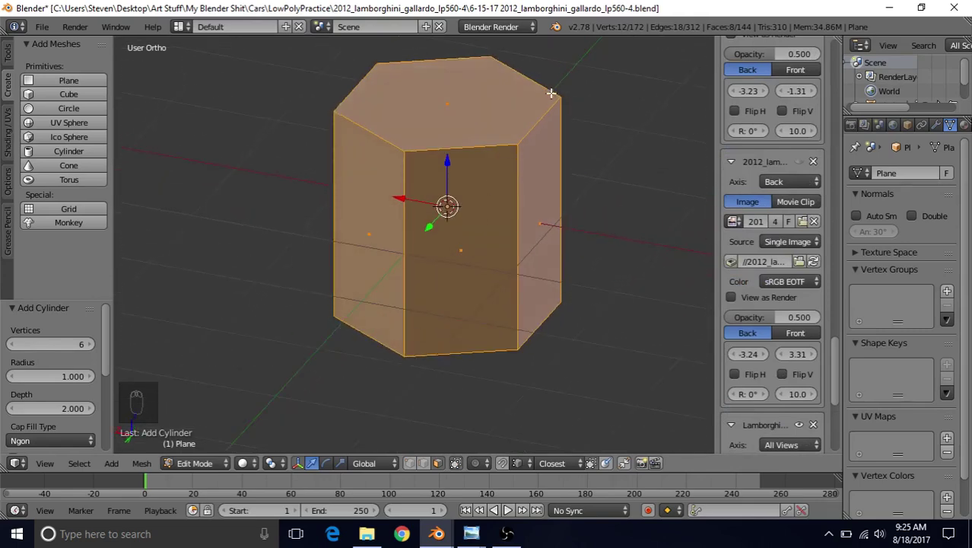
key("s")
left_click(445, 194)
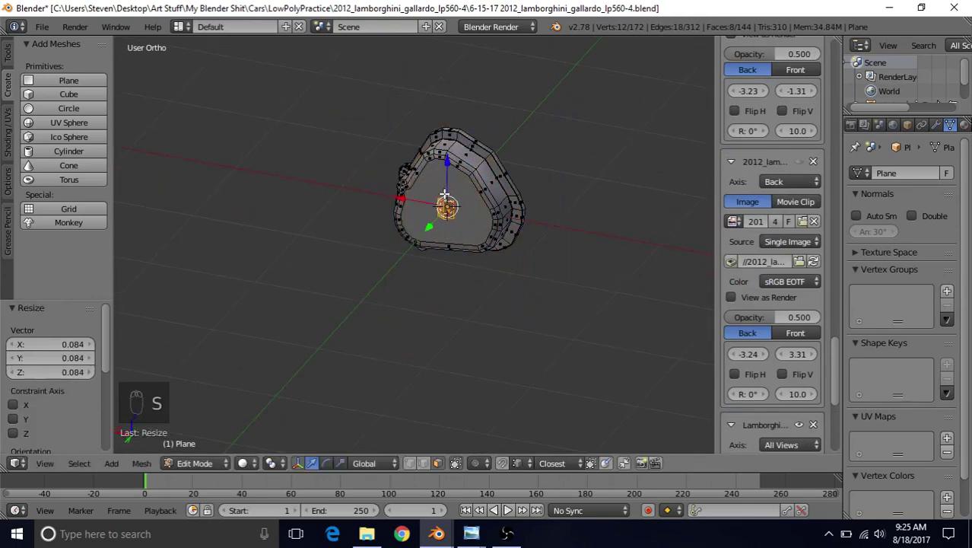
type("rx-90")
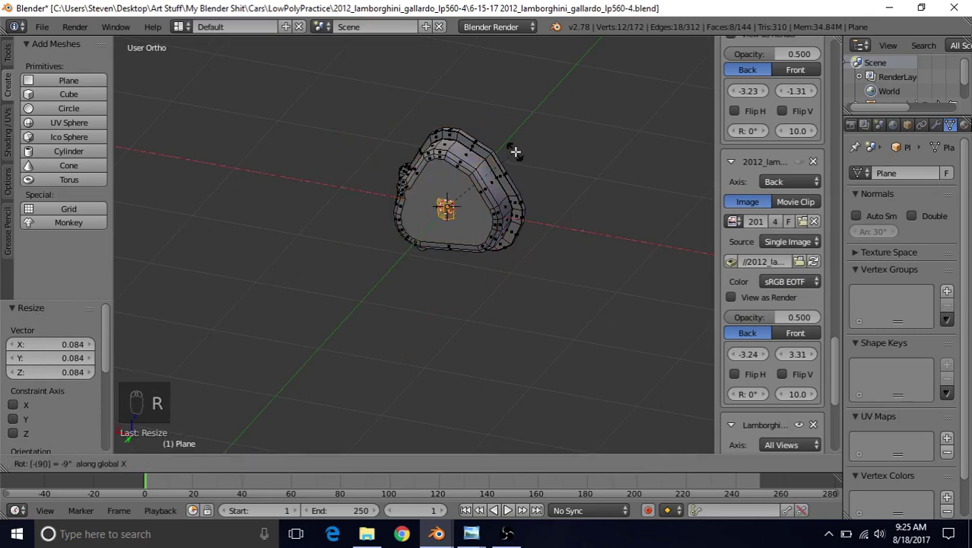
key("Return")
Step: Move the hexagonal cylinder about 0.807 along Y out of the cover and scale it to about 0.449
scroll(515, 151, "up", 2)
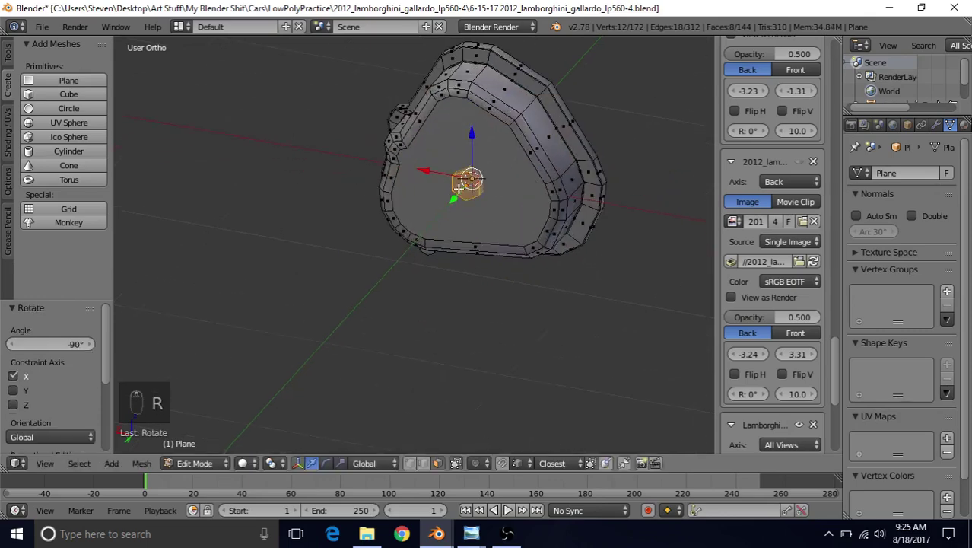
left_click_drag(455, 196, 381, 249)
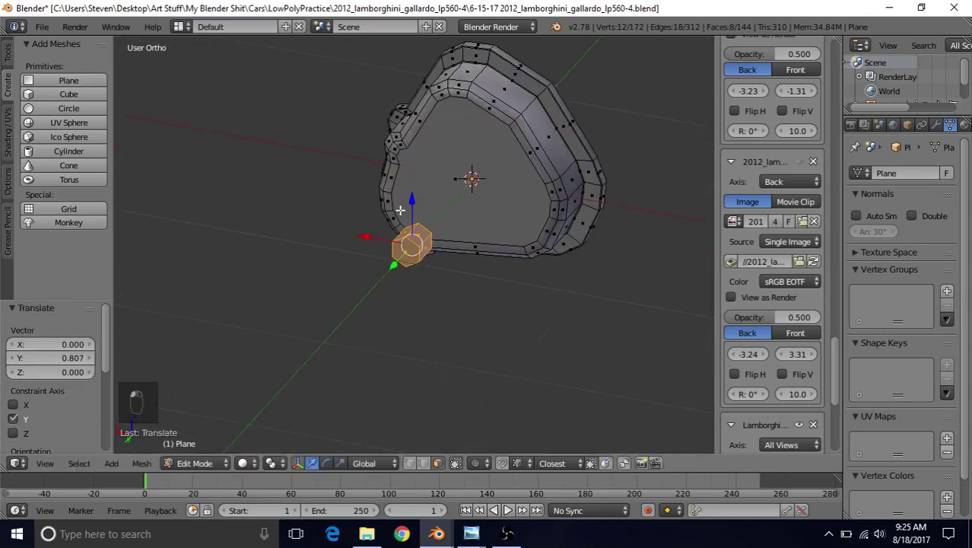
key("s")
left_click(421, 200)
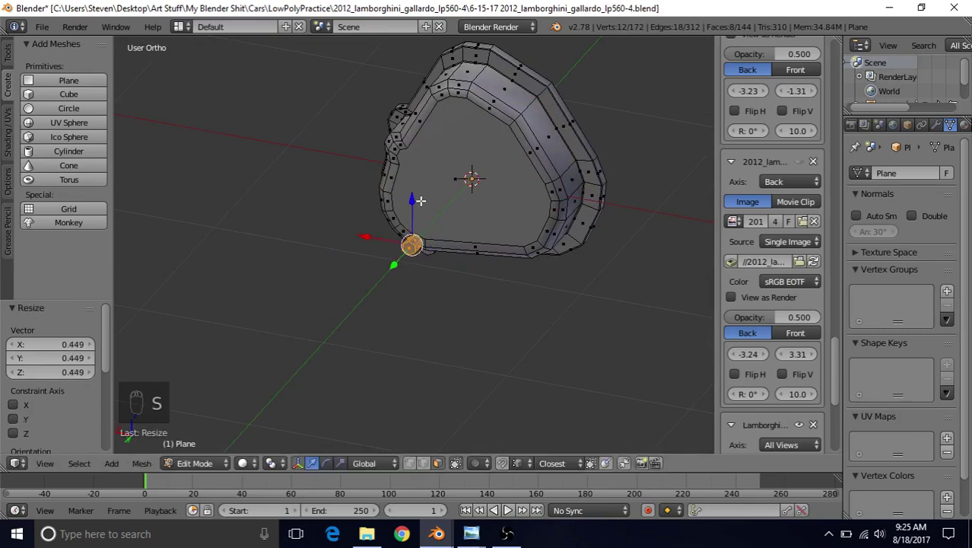
Step: Shift the hexagonal cylinder about -0.371 along Z and 0.221 along X towards the eight-sided cylinder on the rim
middle_click_drag(421, 200, 430, 169)
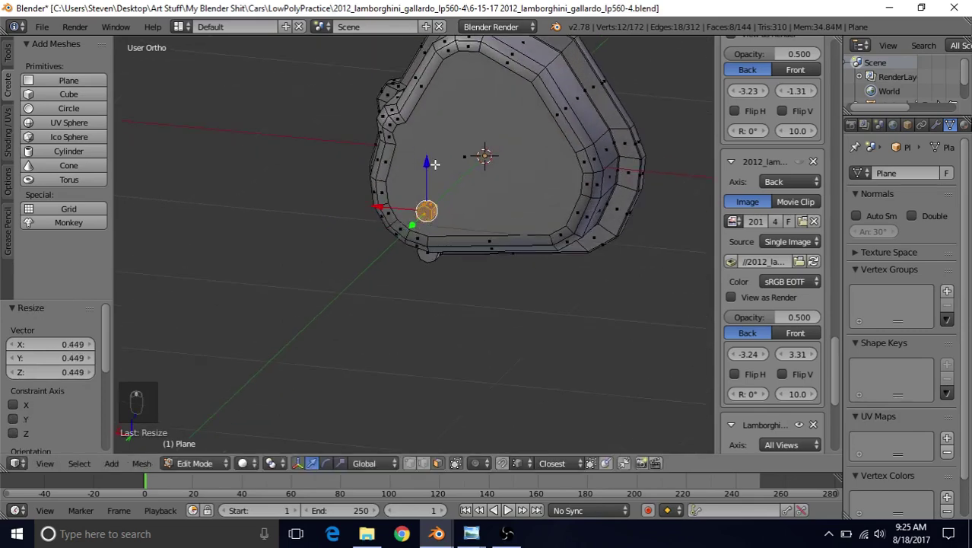
left_click_drag(434, 163, 423, 246)
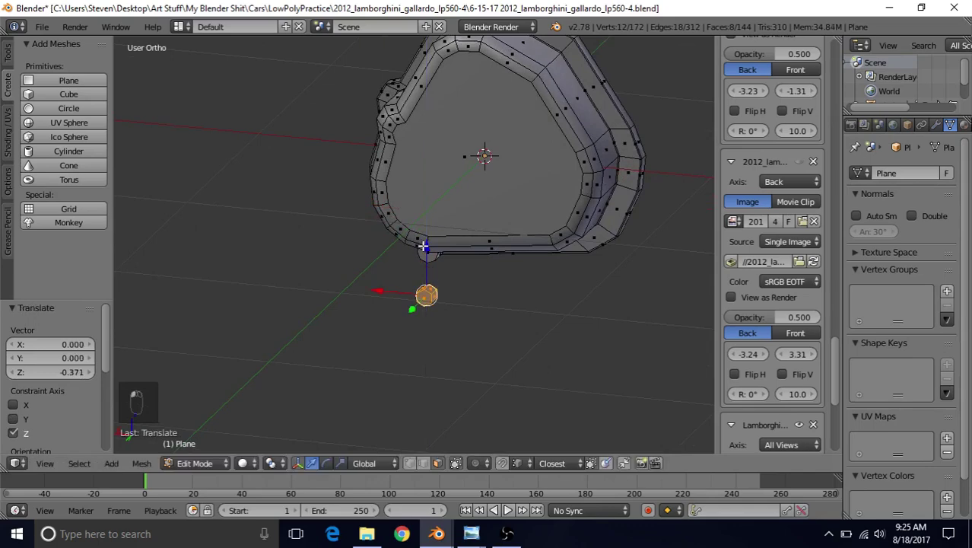
scroll(423, 246, "up", 4)
middle_click_drag(424, 246, 456, 242)
left_click_drag(594, 184, 439, 245)
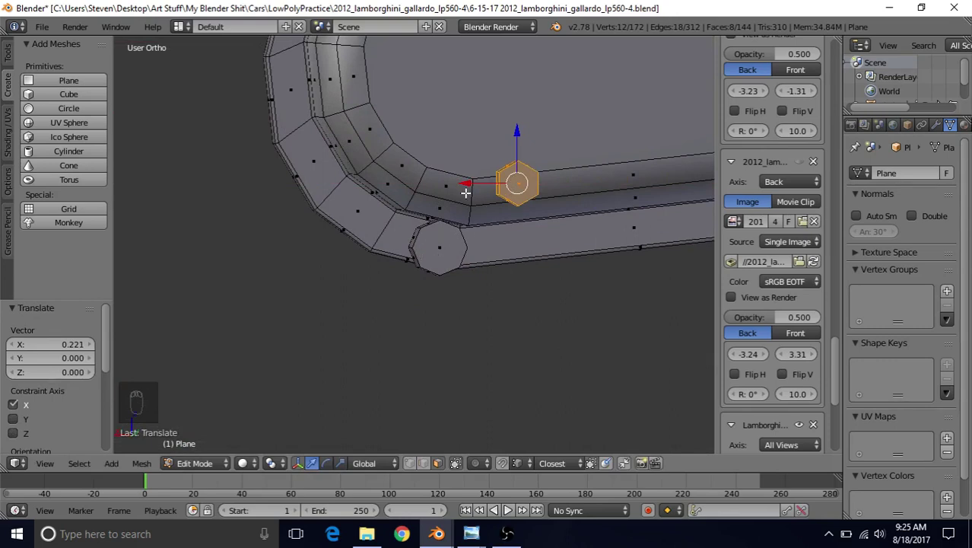
Step: Extrude the eight-sided cylinder's outer face in place and merge it at center, then select the new centre vertex
scroll(401, 216, "up", 3)
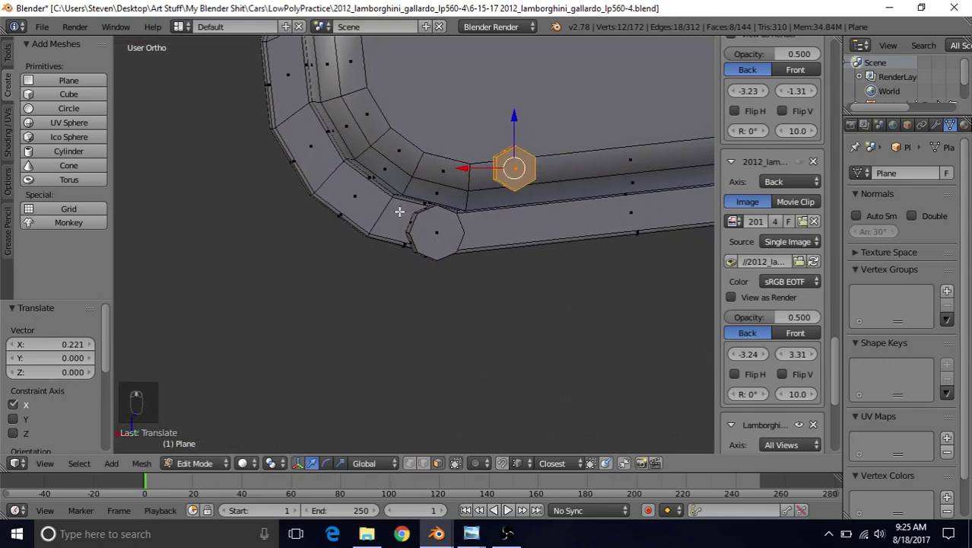
right_click(448, 224)
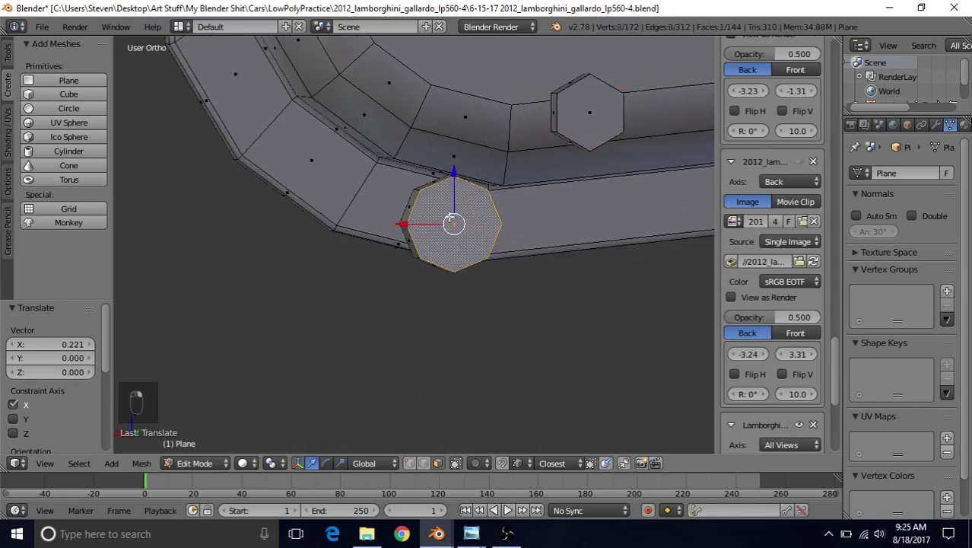
key("e")
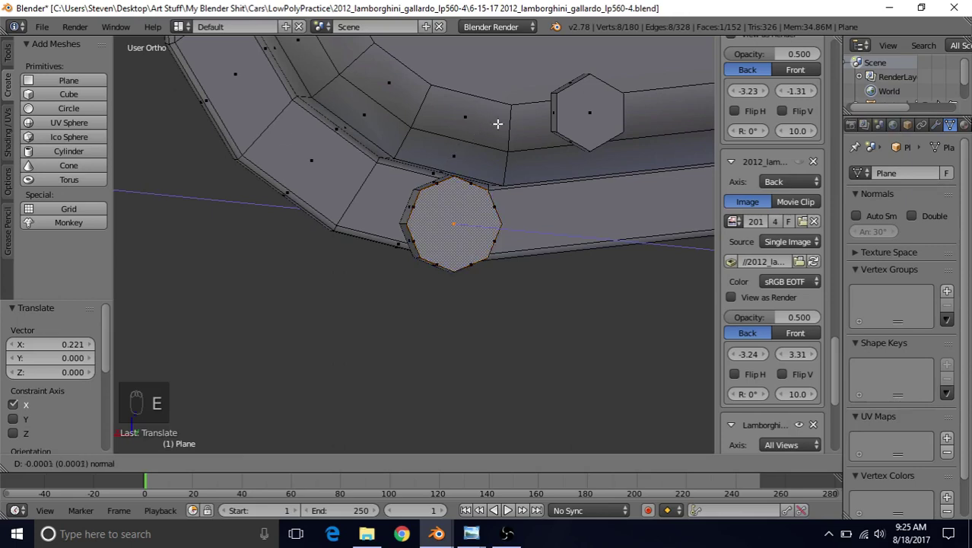
right_click(529, 107)
key("alt+m")
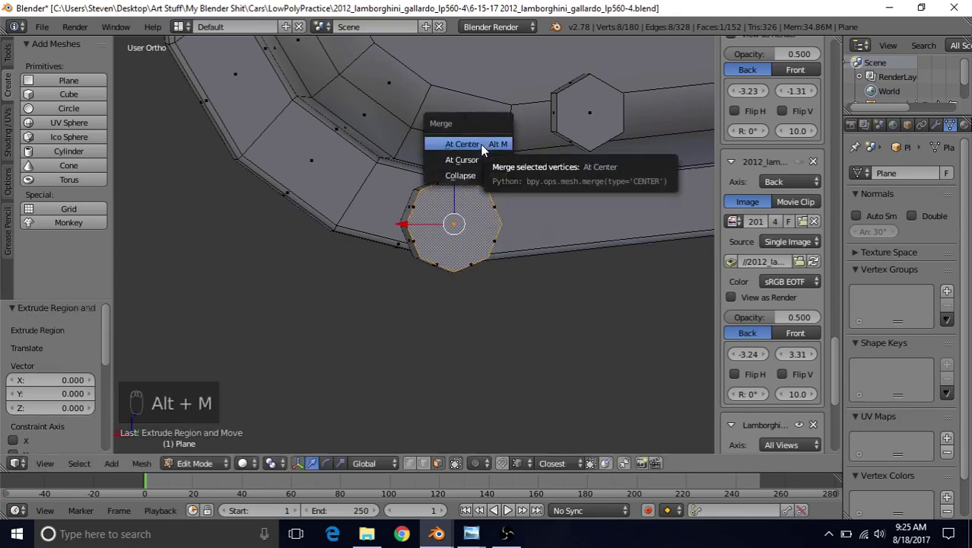
left_click(482, 144)
key("z")
scroll(460, 222, "up", 3)
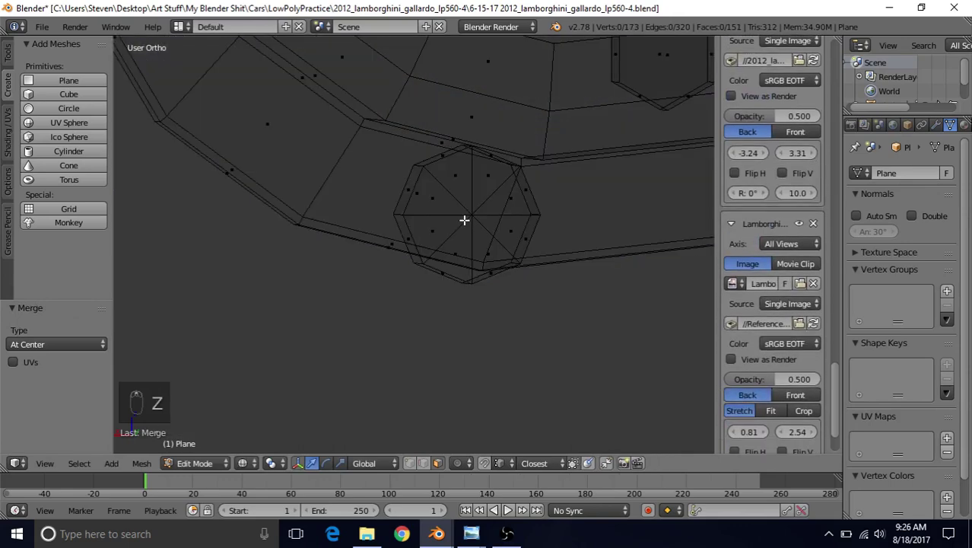
key("z")
scroll(471, 171, "down", 3)
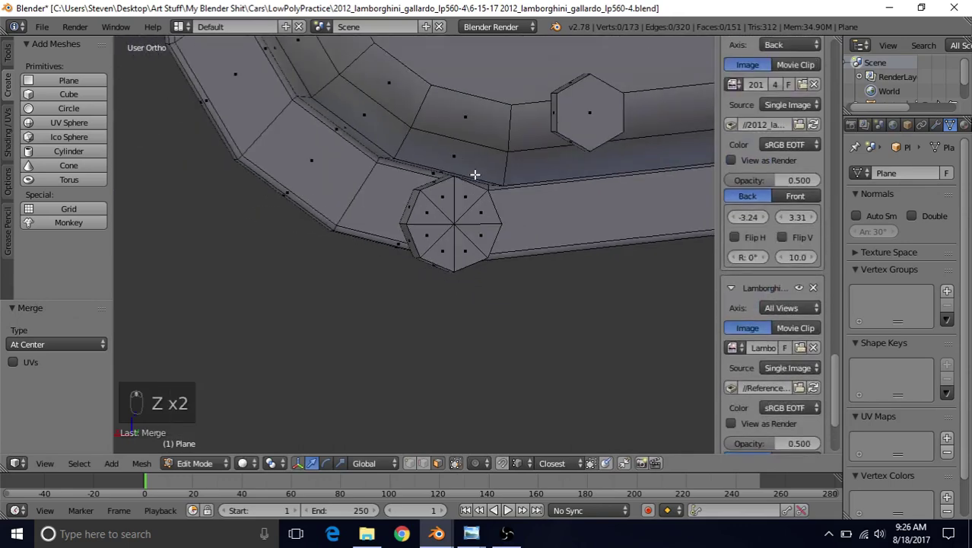
scroll(449, 274, "up", 1)
right_click(460, 222)
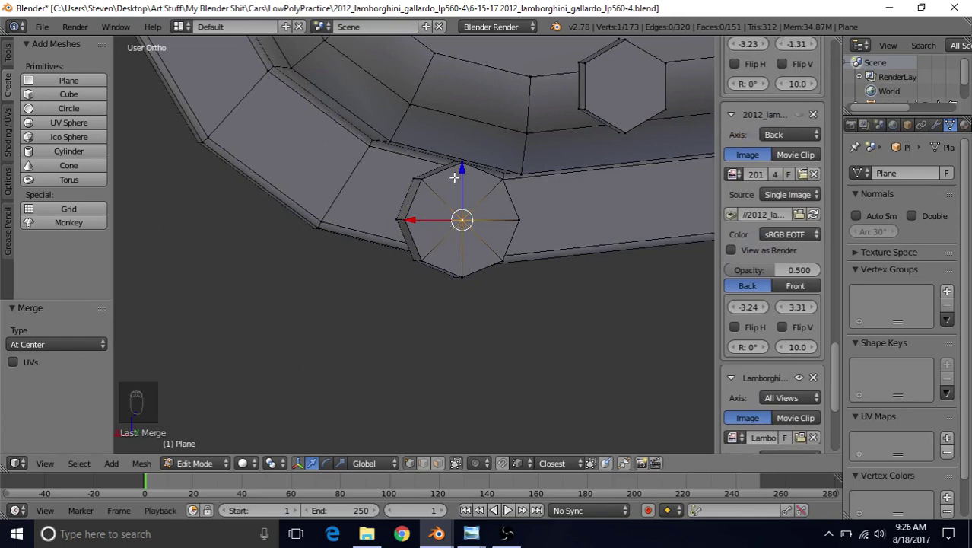
scroll(453, 222, "down", 1)
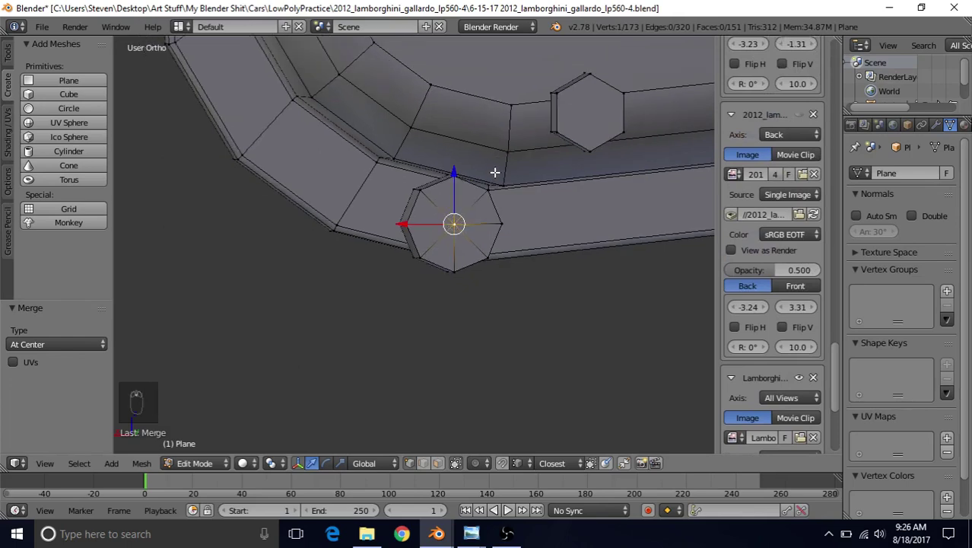
Step: Extrude the hexagonal cylinder's end face in place and merge it at center
middle_click_drag(494, 173, 500, 174)
middle_click_drag(450, 208, 361, 190)
right_click(585, 153)
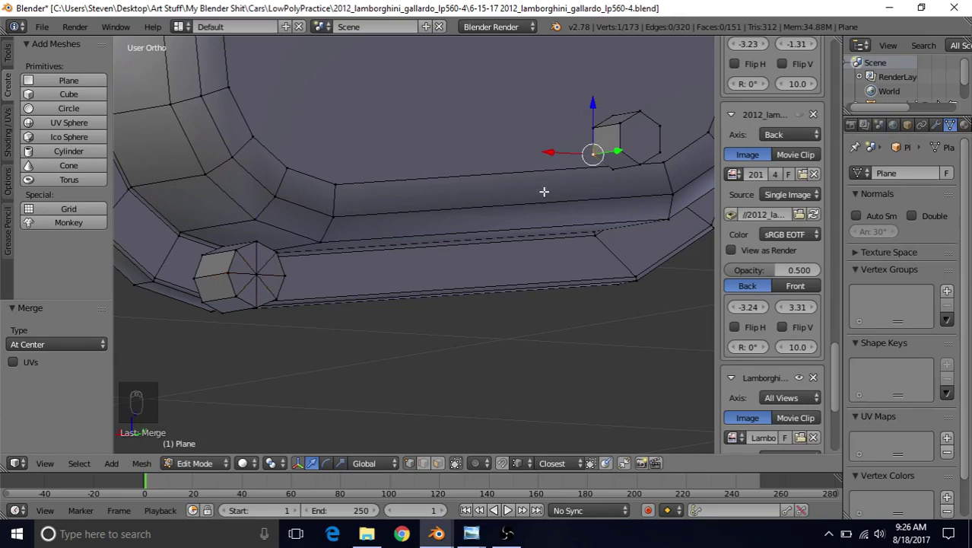
key("KP_Decimal")
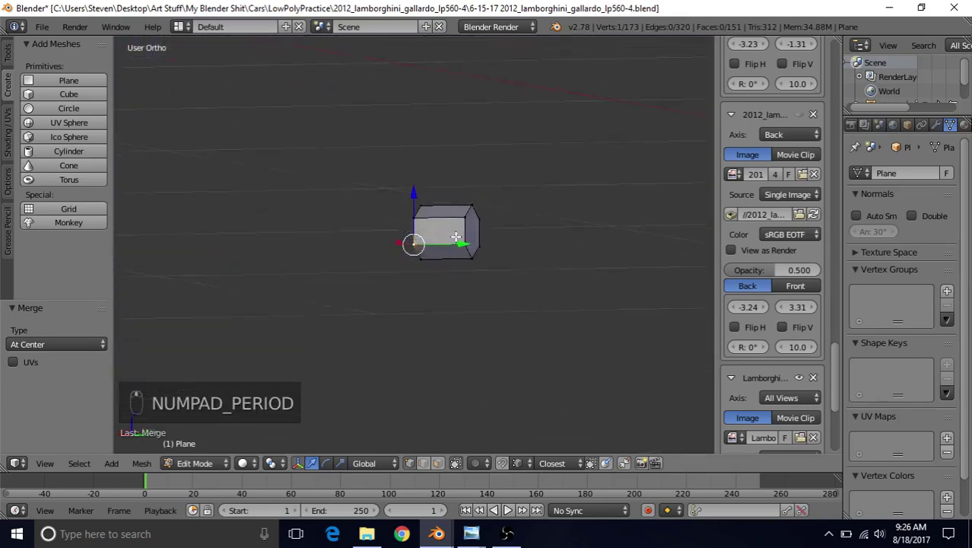
middle_click_drag(497, 235, 518, 254)
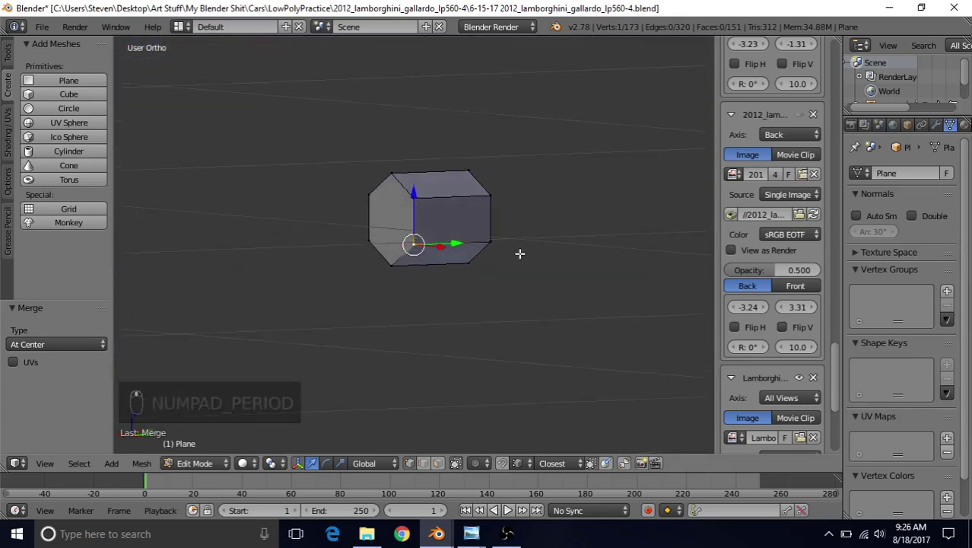
left_click(438, 463)
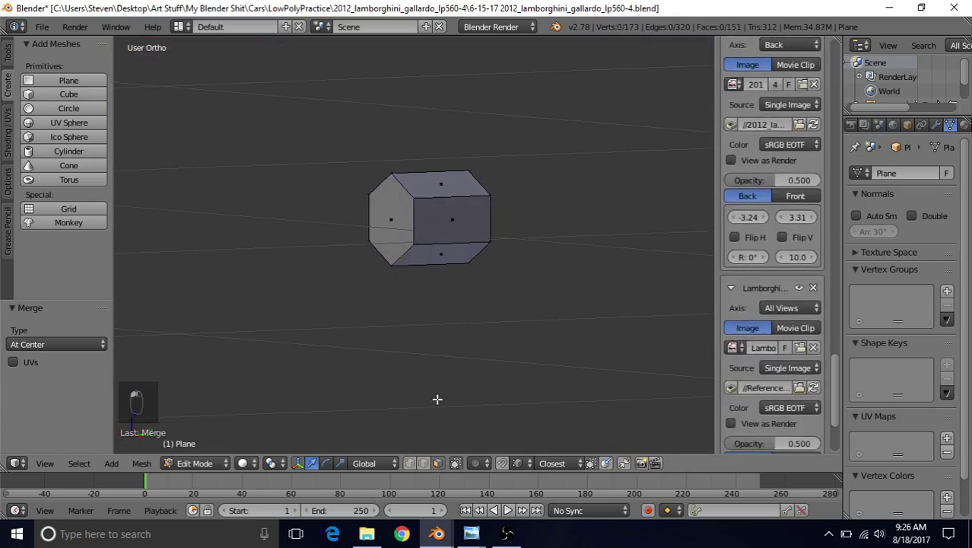
right_click(389, 216)
key("e")
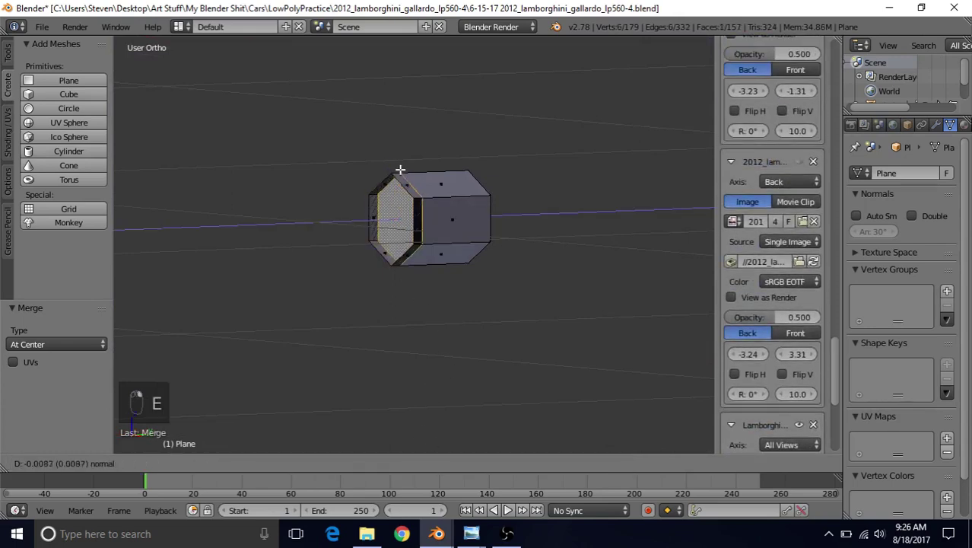
right_click(411, 175)
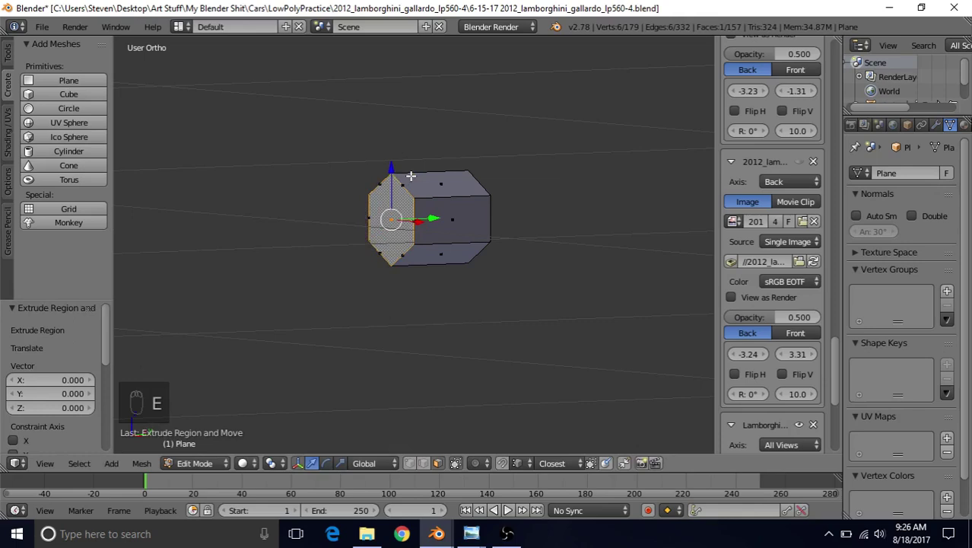
key("alt+m")
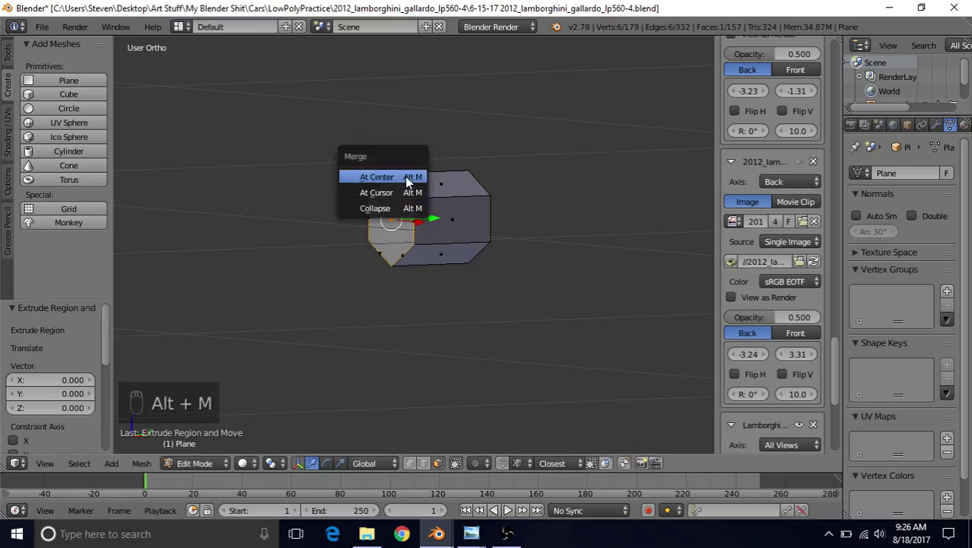
left_click(405, 176)
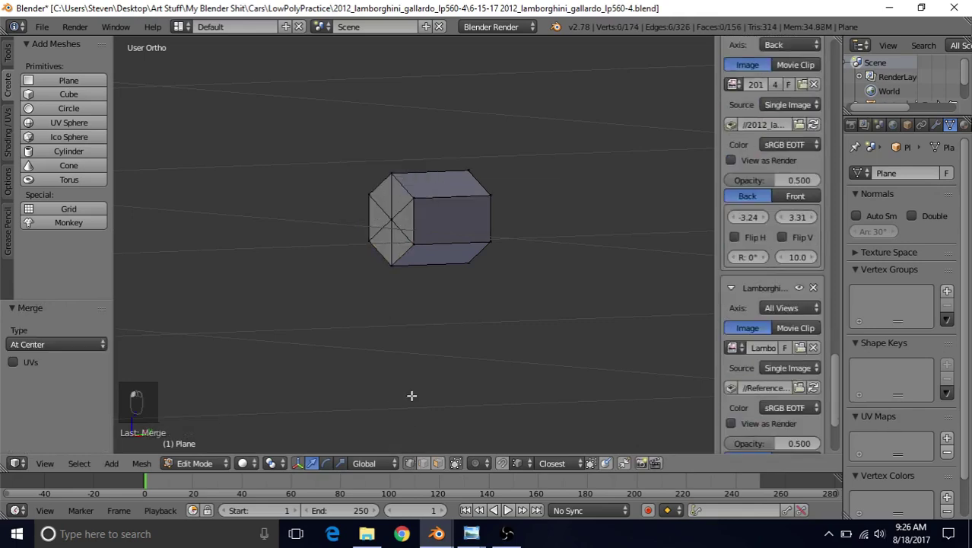
Step: Select all linked geometry of the hexagonal cylinder and move it along Y, Z and about 0.078 along X onto the eight-sided cylinder
scroll(384, 242, "down", 3)
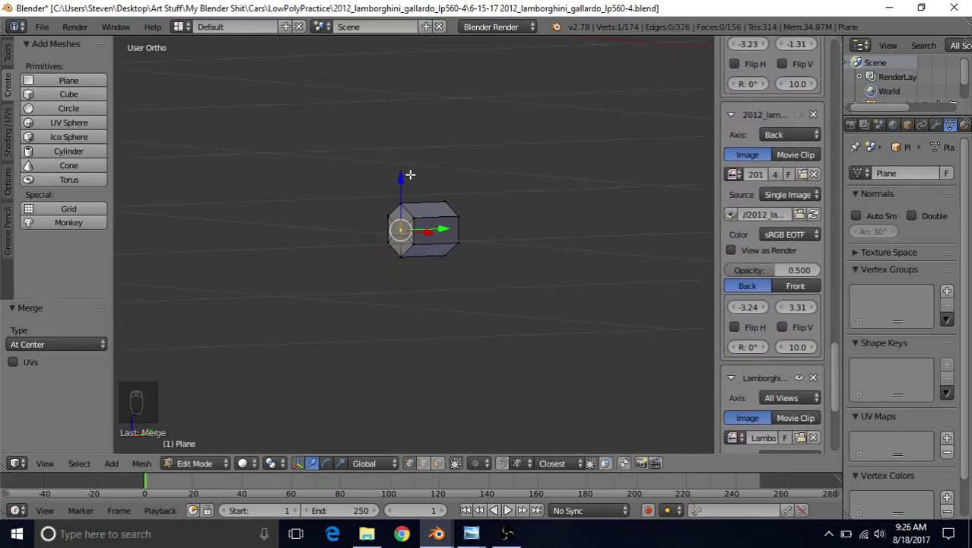
left_click(78, 463)
left_click(141, 216)
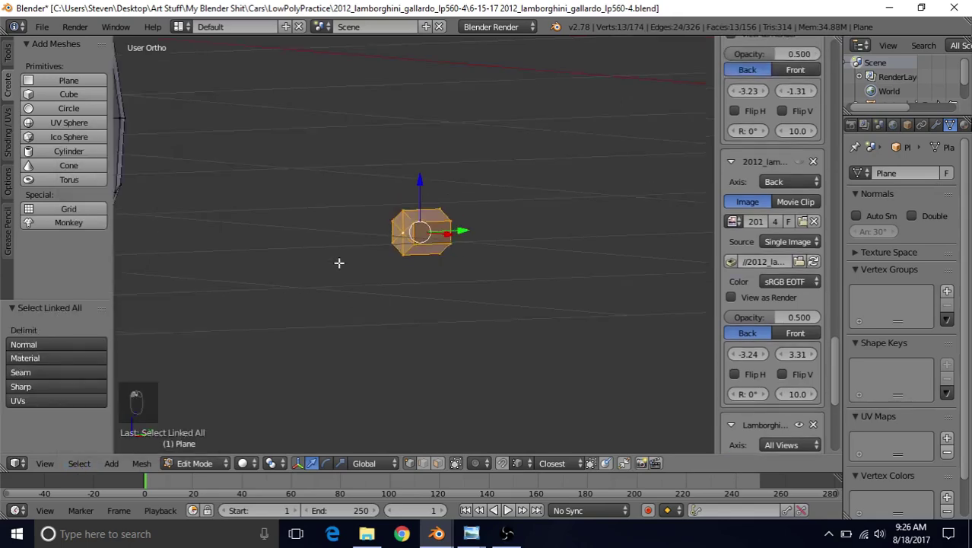
middle_click_drag(339, 262, 326, 200)
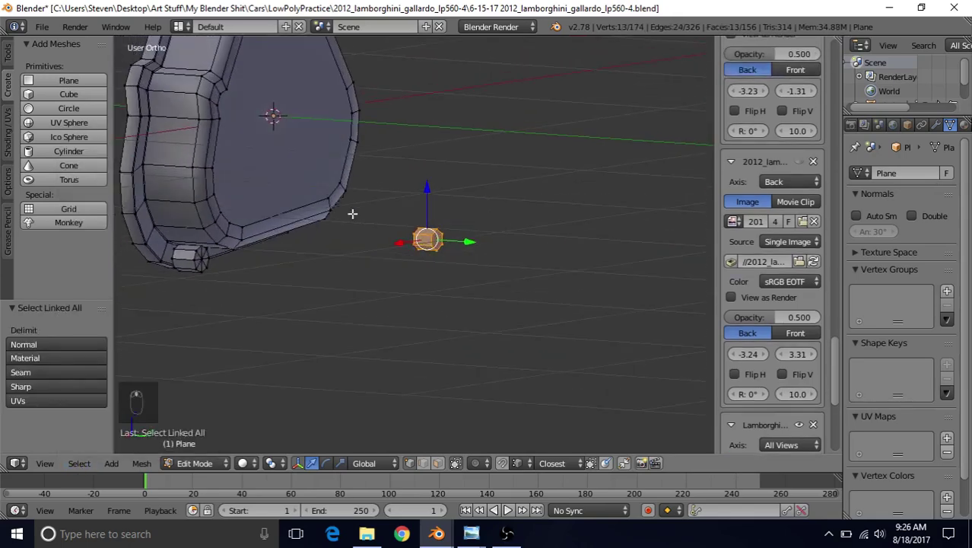
left_click_drag(472, 244, 281, 221)
left_click_drag(235, 164, 229, 204)
middle_click_drag(228, 204, 389, 230)
left_click_drag(295, 226, 276, 227)
key("KP_Decimal")
scroll(275, 234, "down", 6)
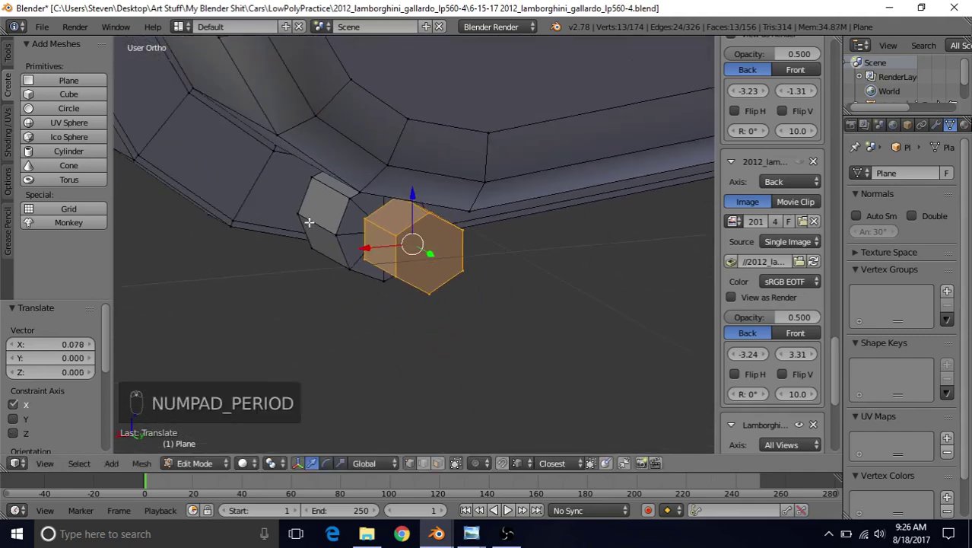
Step: In back view, shift the hexagonal cylinder about -0.012 in X and -0.009 in Z to centre it on the eight-sided cylinder
key("ctrl+KP_1")
scroll(311, 219, "up", 2)
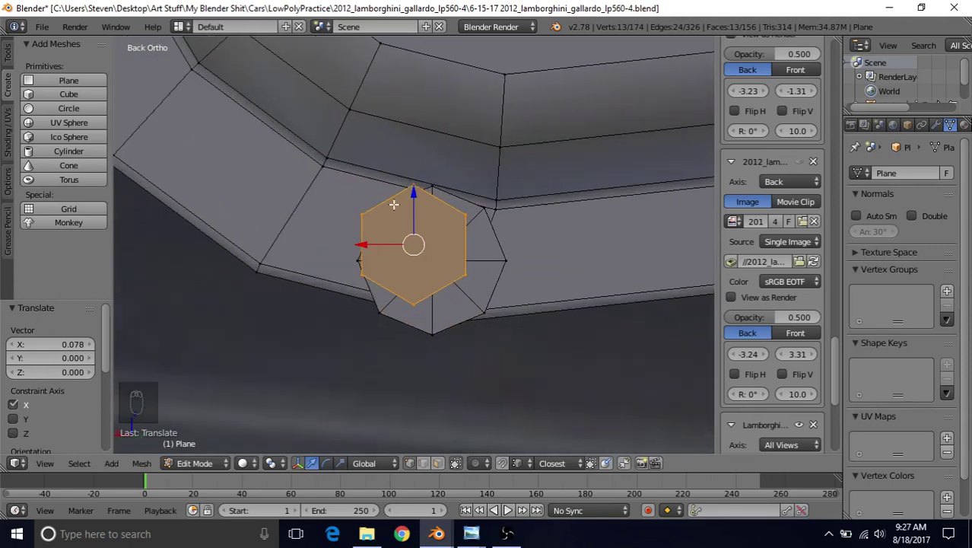
key("z")
key("g")
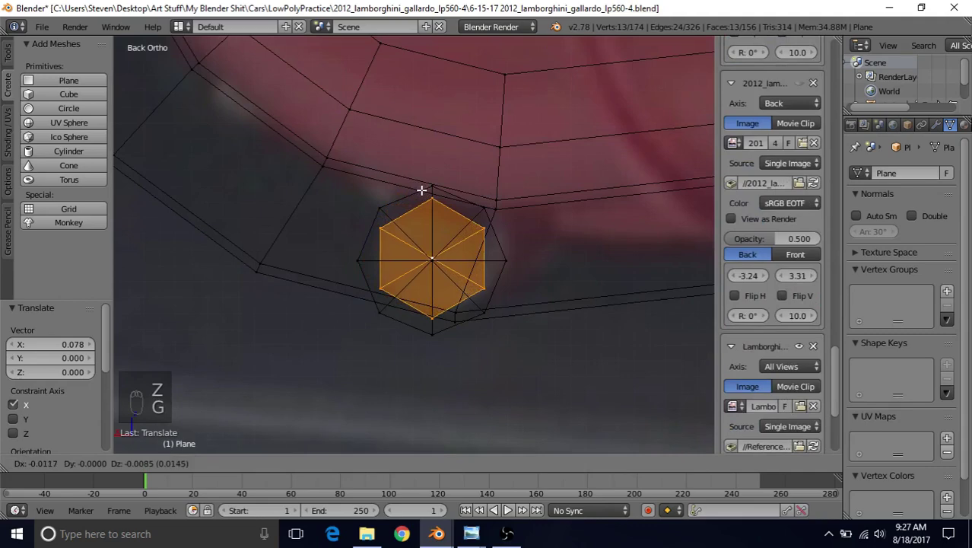
left_click(421, 189)
key("z")
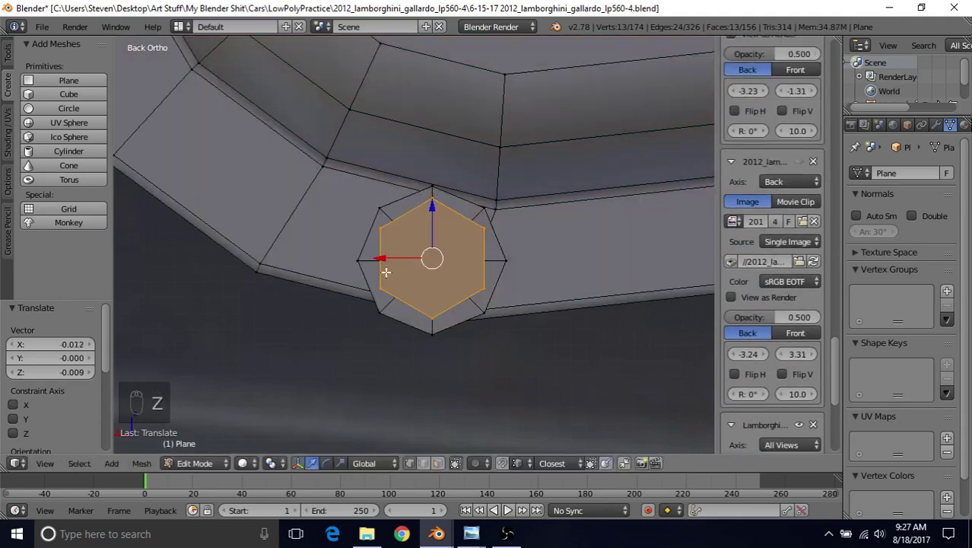
Step: Snap the hexagonal cylinder's centre onto the centre vertex of the eight-sided cylinder's outer face, moving it about -0.065 along Y
key("z")
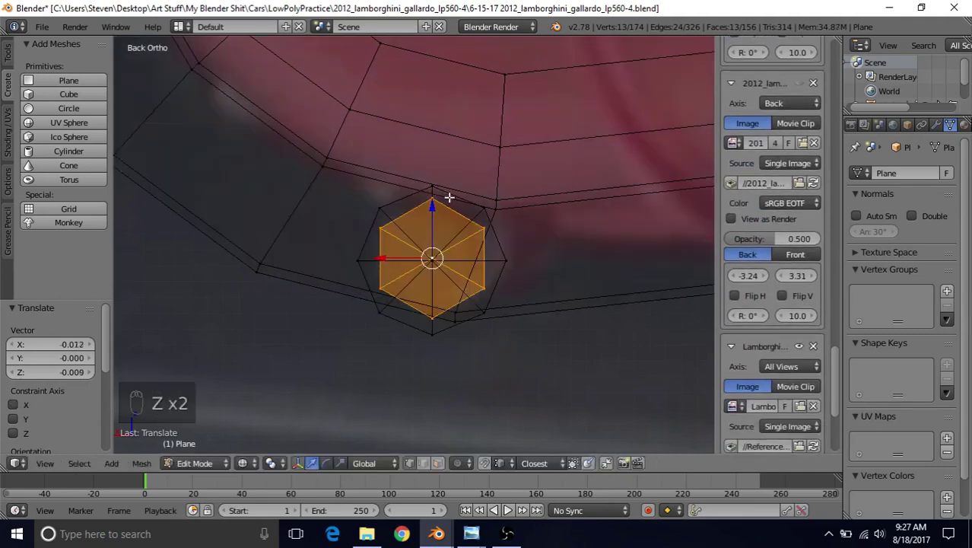
key("g")
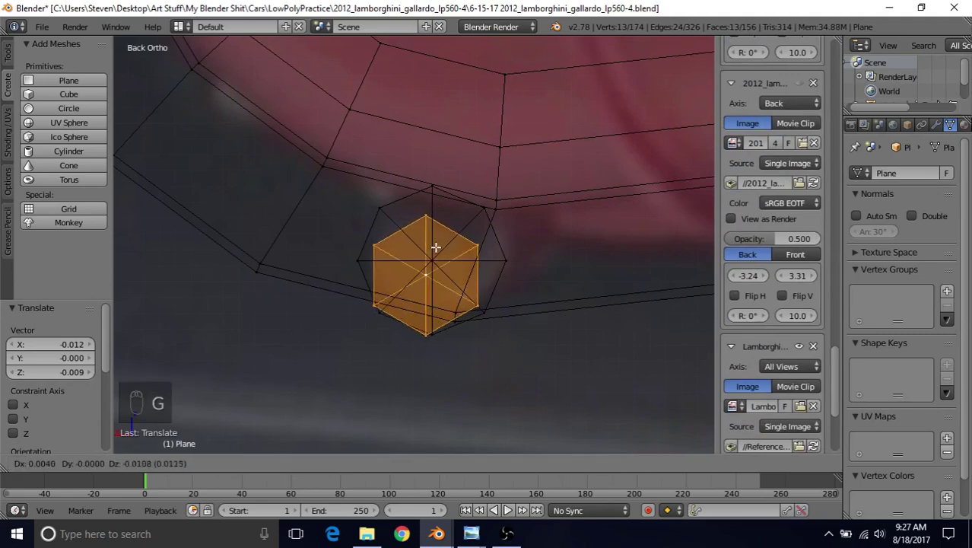
key("ctrl")
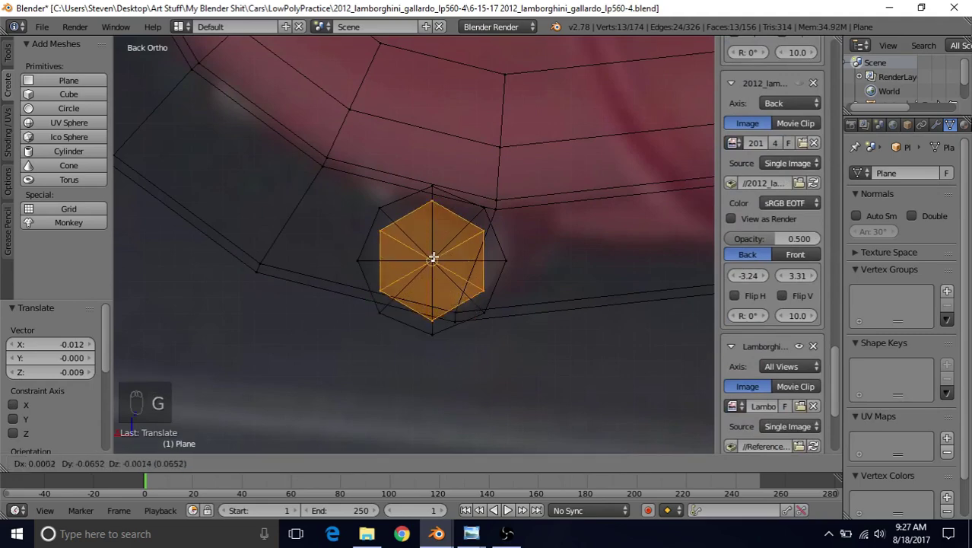
left_click(431, 260)
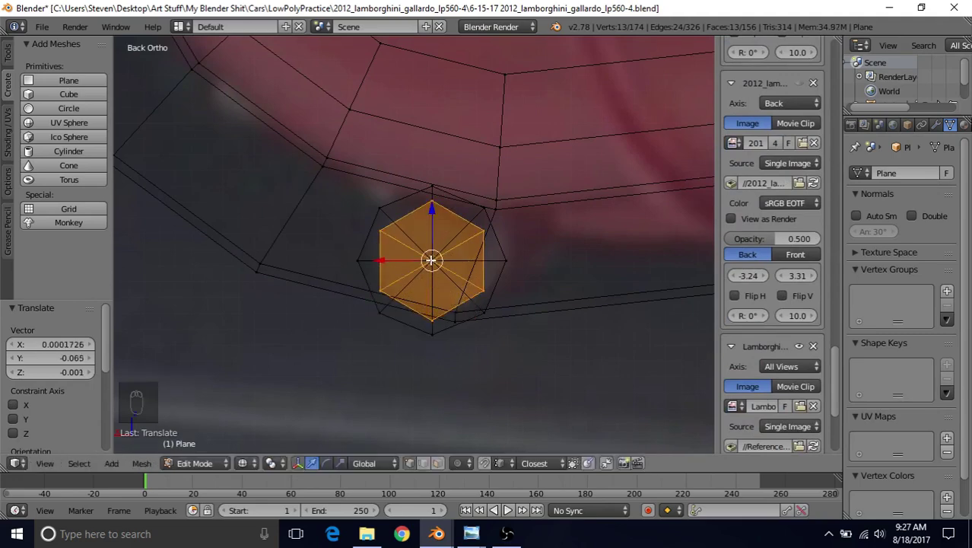
key("z")
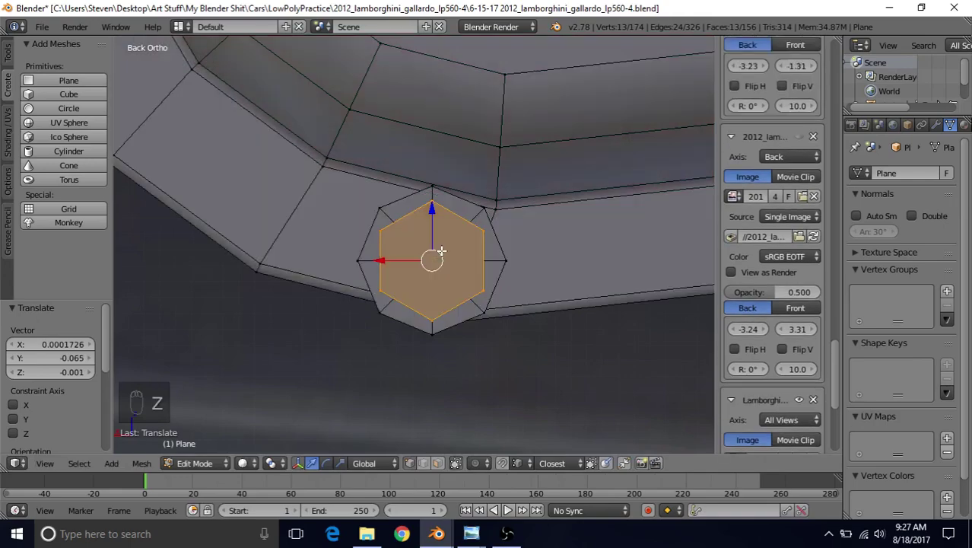
Step: Isolate the hexagonal cylinder by hiding all other geometry and delete the centre vertex of its inner end face
mouse_move(434, 256)
middle_mouse_down()
mouse_move(469, 199)
mouse_move(580, 254)
middle_mouse_up()
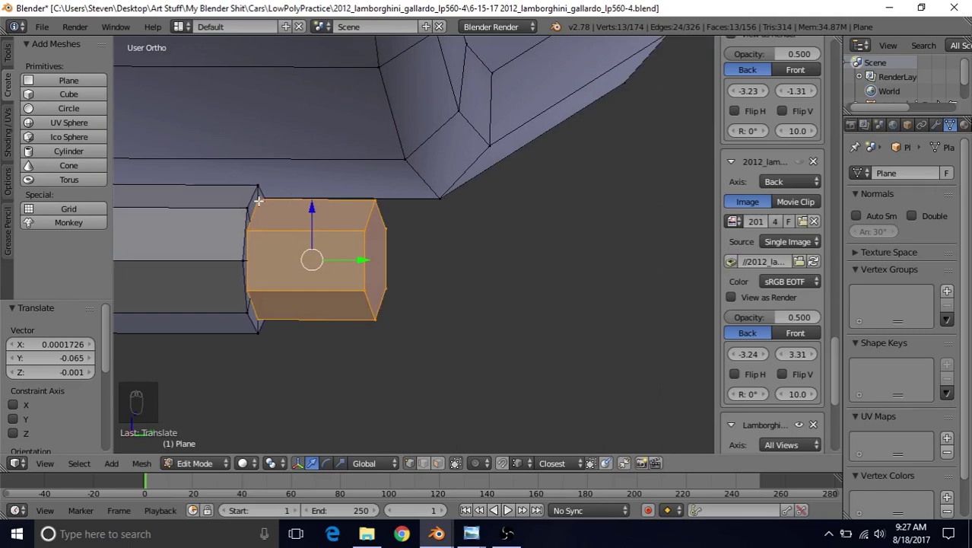
middle_click_drag(222, 229, 315, 242)
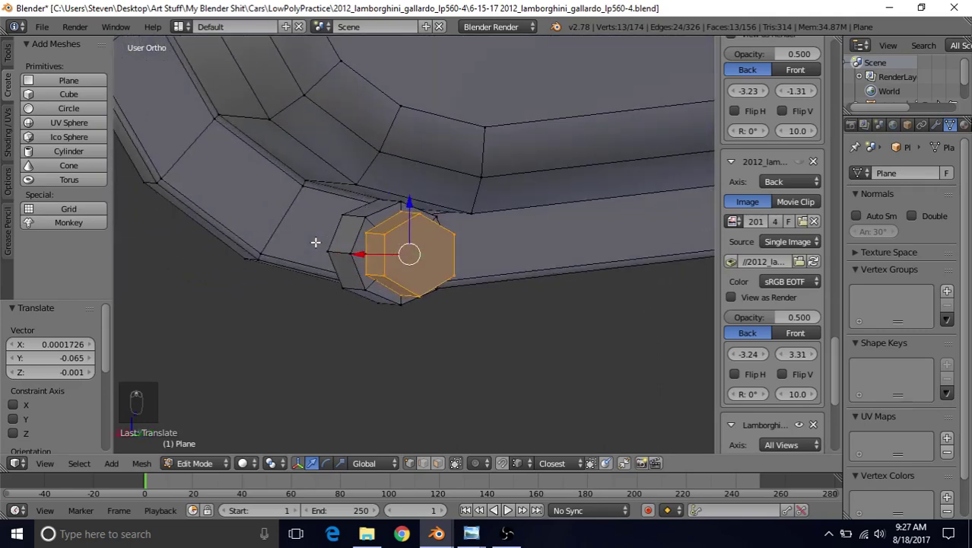
key("z")
key("z")
scroll(316, 242, "down", 2)
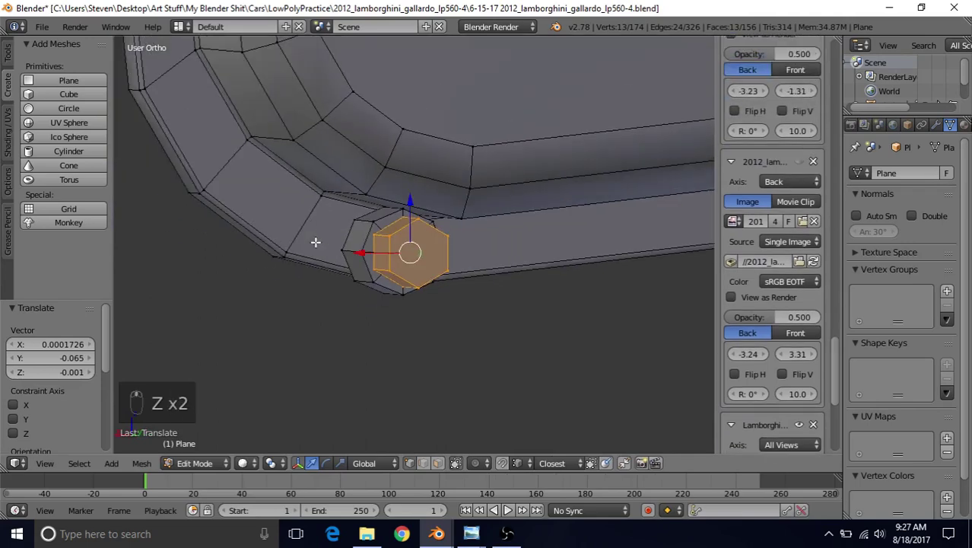
middle_click_drag(367, 192, 386, 227)
middle_click_drag(381, 269, 388, 253)
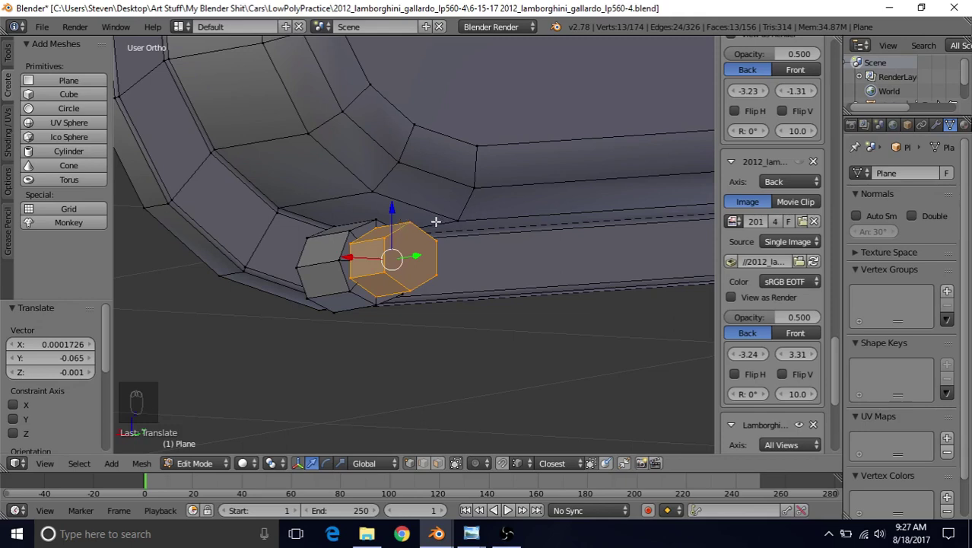
key("shift+h")
middle_click_drag(410, 259, 426, 290)
right_click(310, 252)
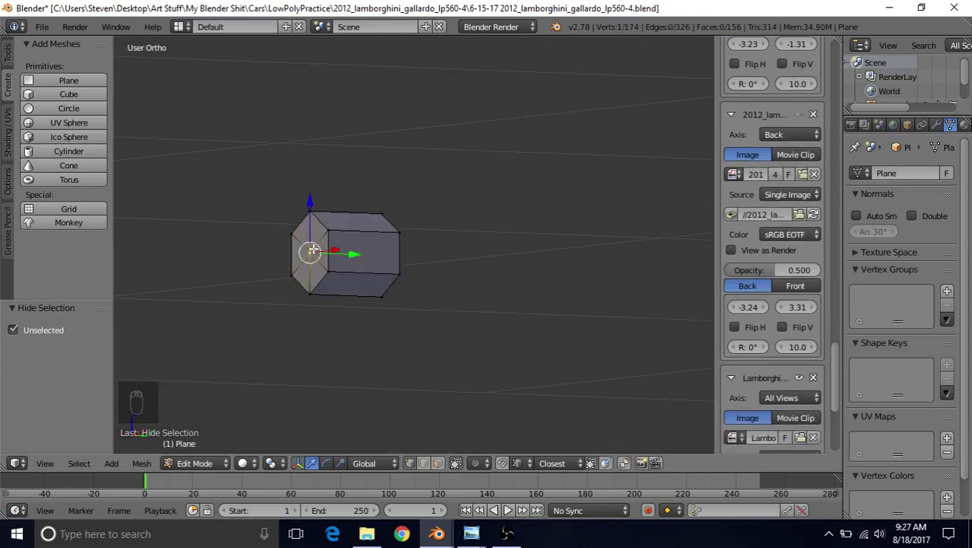
key("Delete")
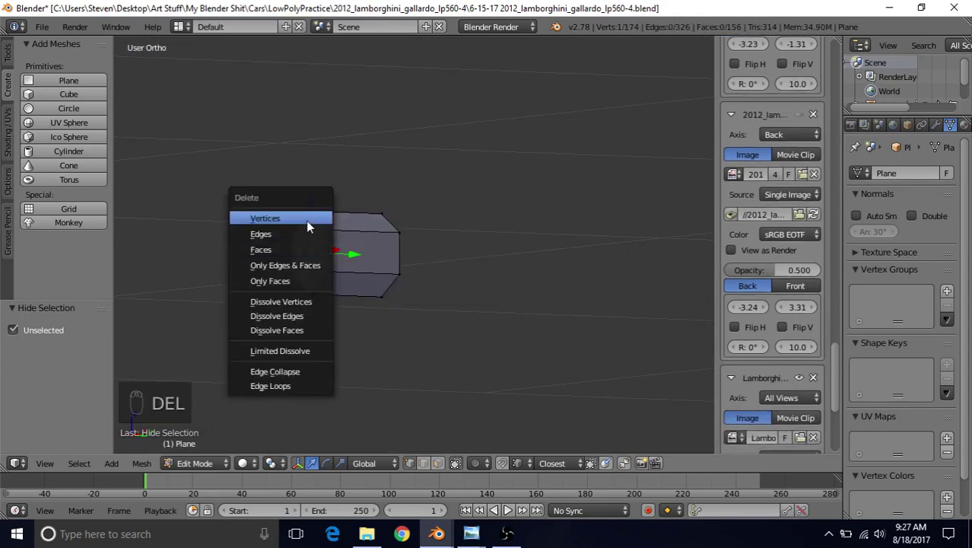
left_click(307, 223)
Step: Shorten the hexagonal cylinder by moving its outer end face about -0.05 along Y
middle_click_drag(266, 251, 230, 254)
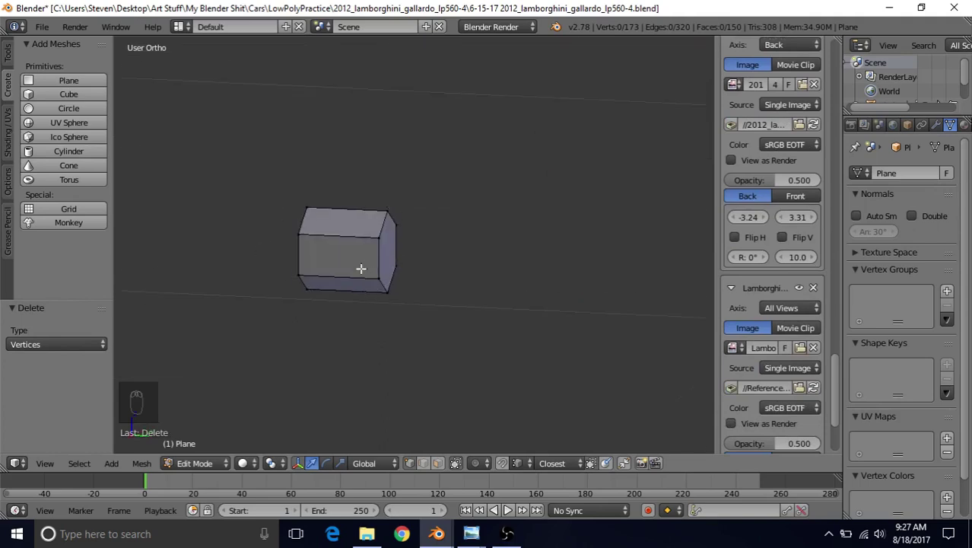
right_click(383, 222)
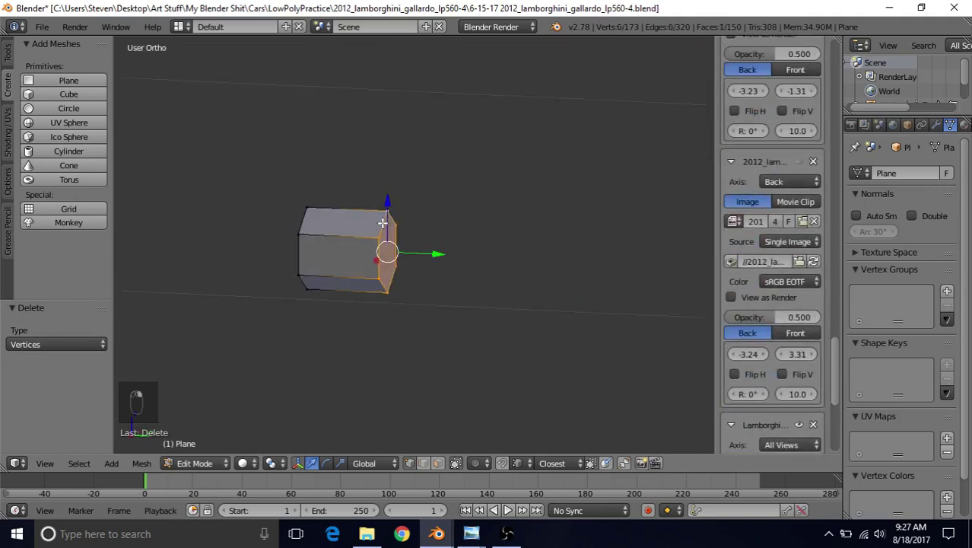
left_click_drag(440, 251, 387, 240)
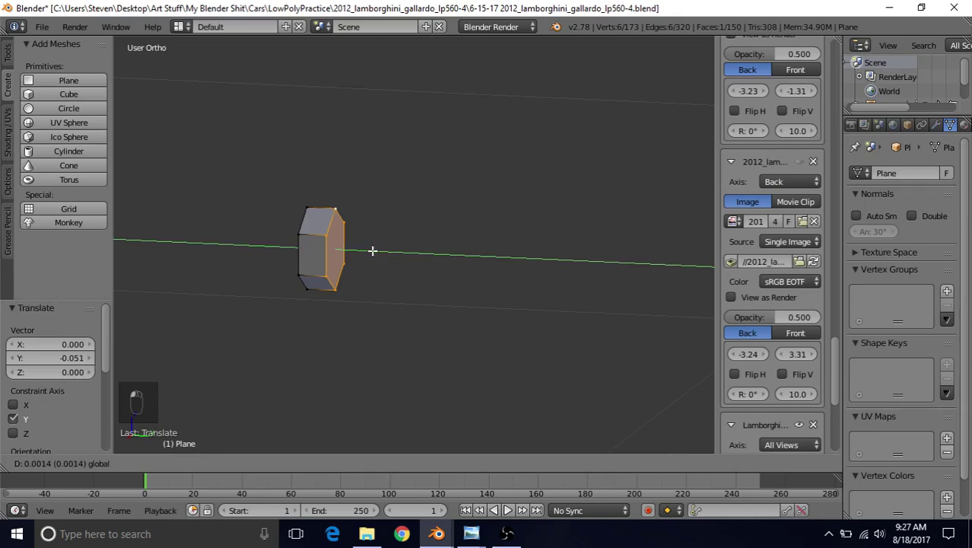
left_click(373, 250)
middle_click_drag(372, 250, 372, 250)
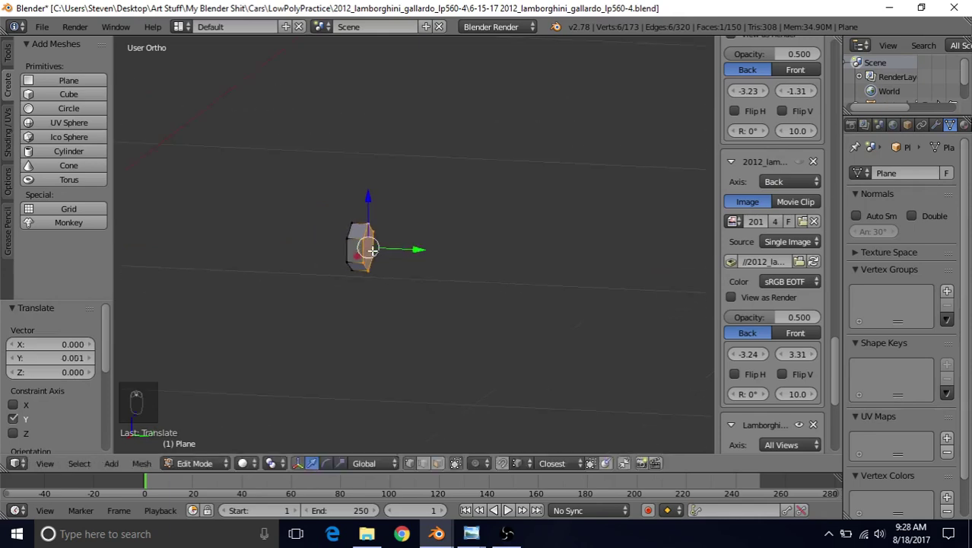
Step: Reveal the hidden geometry, select everything linked to the eight-sided cylinder and isolate it
key("alt+h")
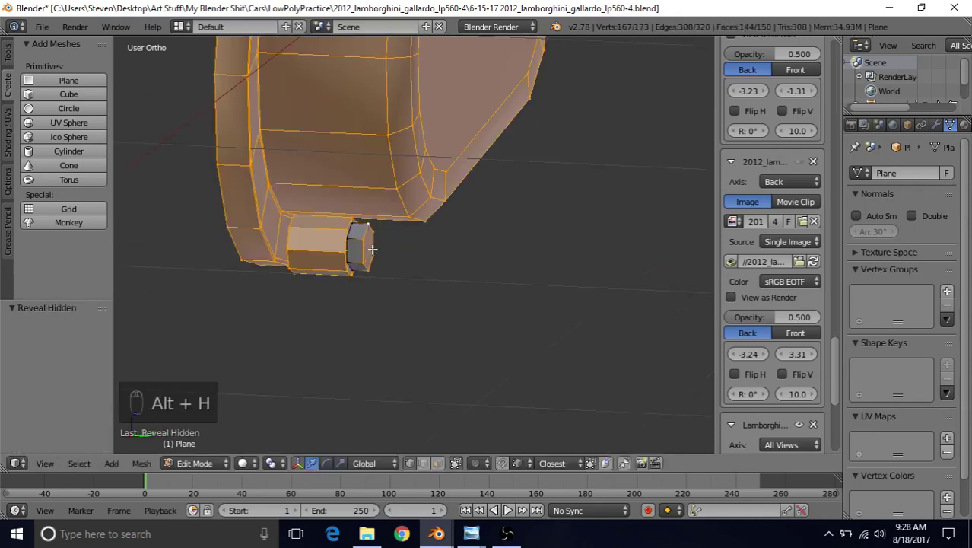
scroll(372, 248, "up", 3)
right_click(295, 218)
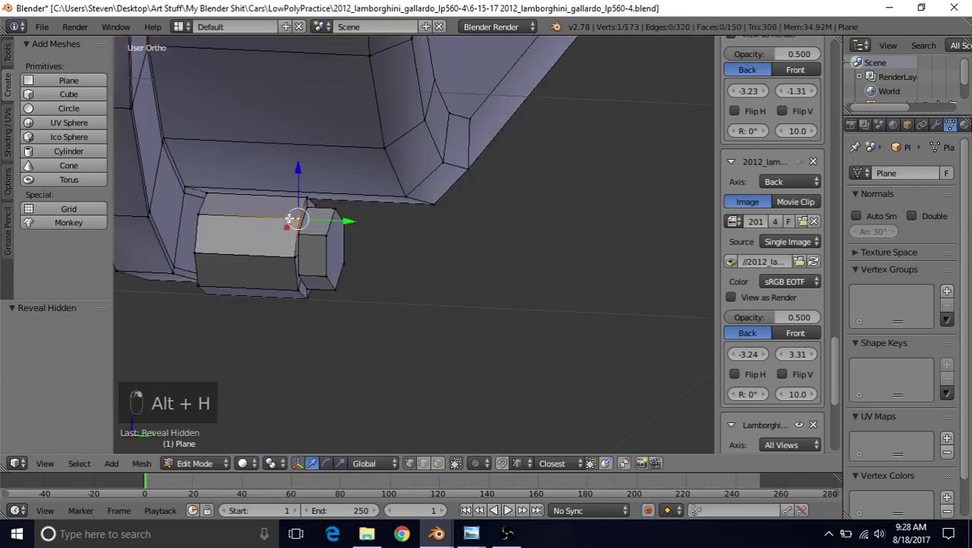
left_click(79, 463)
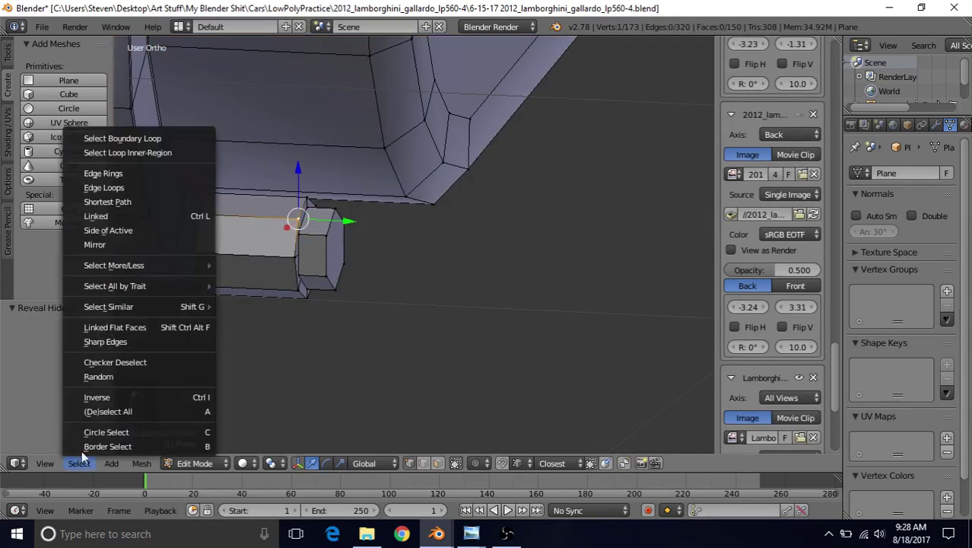
left_click(156, 216)
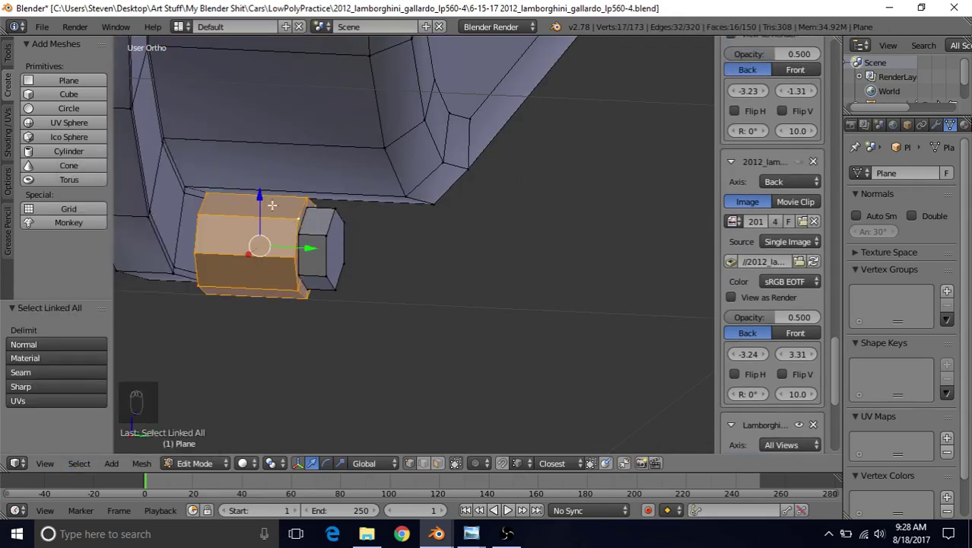
key("shift+h")
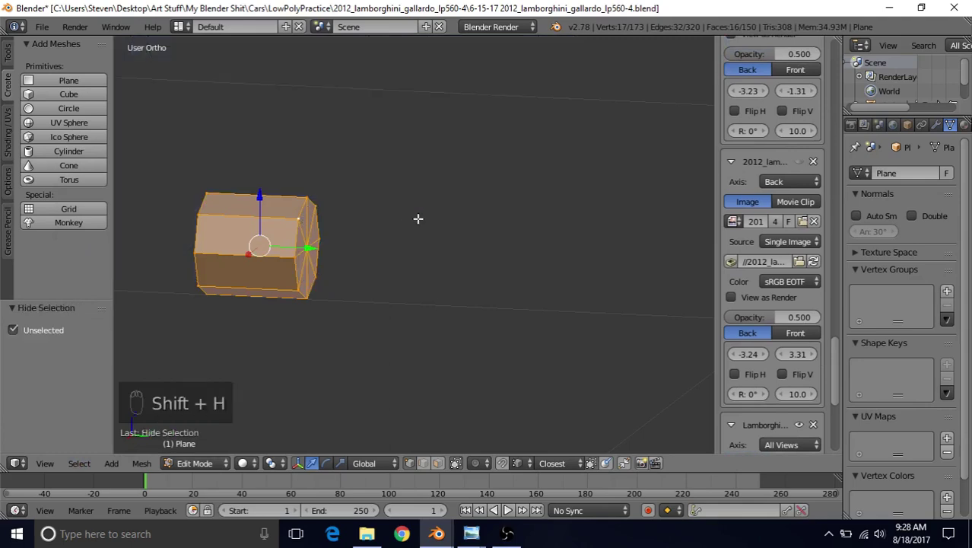
Step: Delete the centre vertex of the eight-sided cylinder's outer end and fill the open edge loop with a single face
middle_click_drag(417, 218, 377, 206)
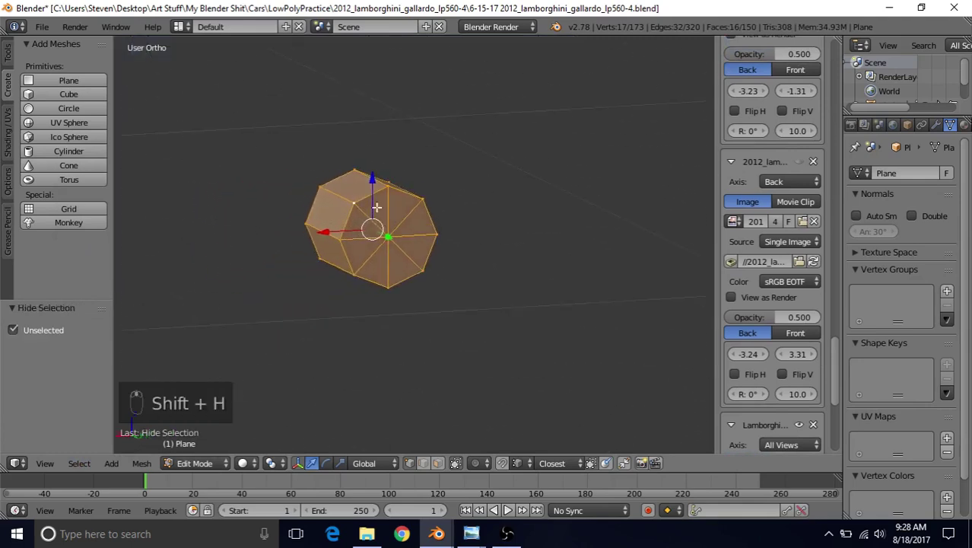
scroll(387, 236, "up", 3)
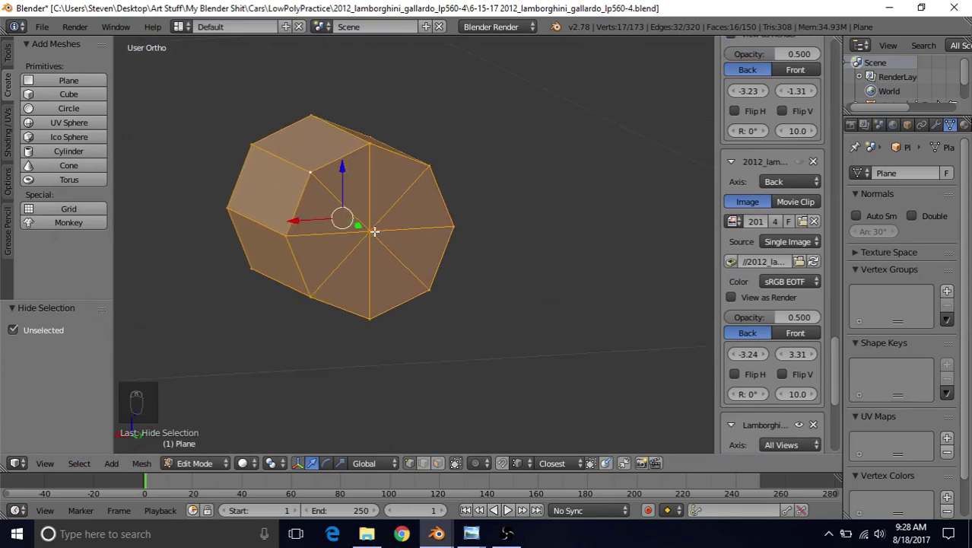
right_click(374, 231)
key("Delete")
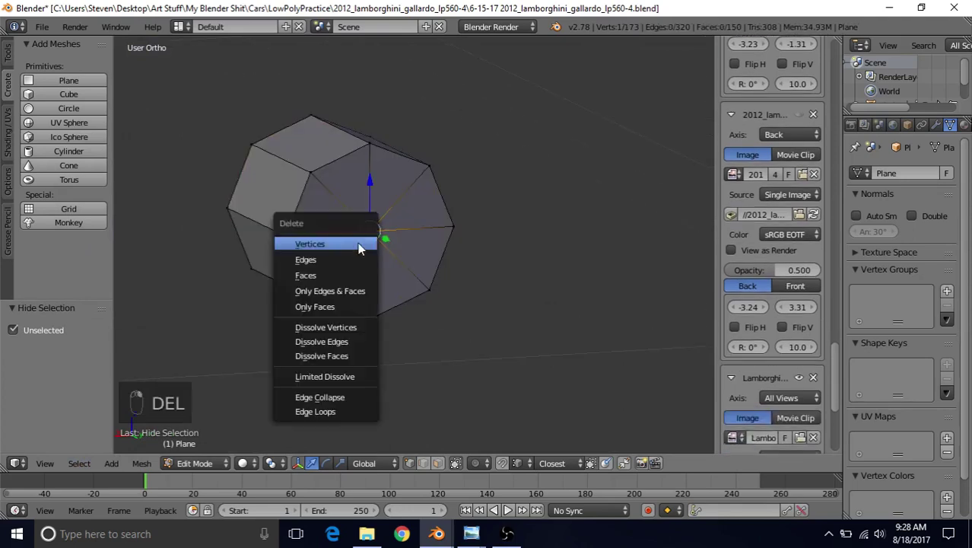
left_click(343, 243)
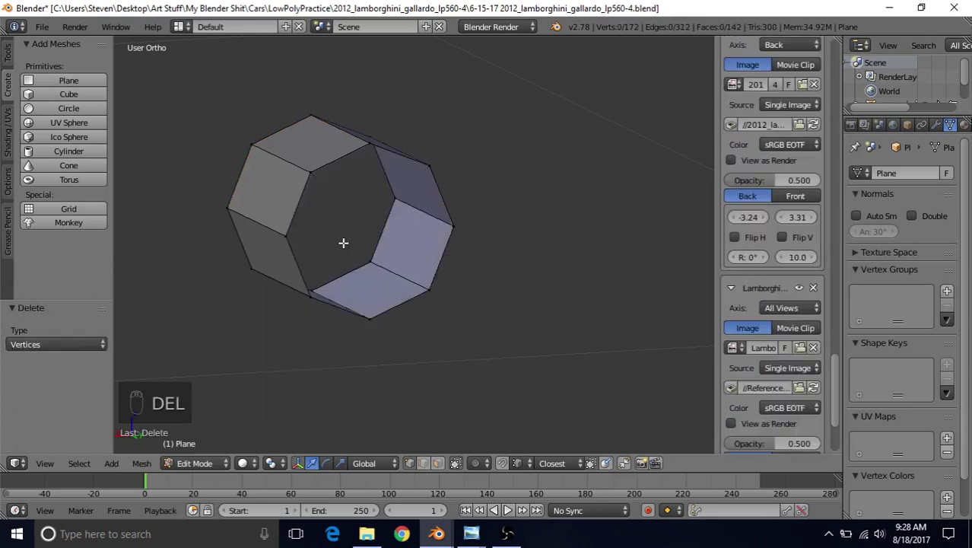
right_click(332, 155, "alt")
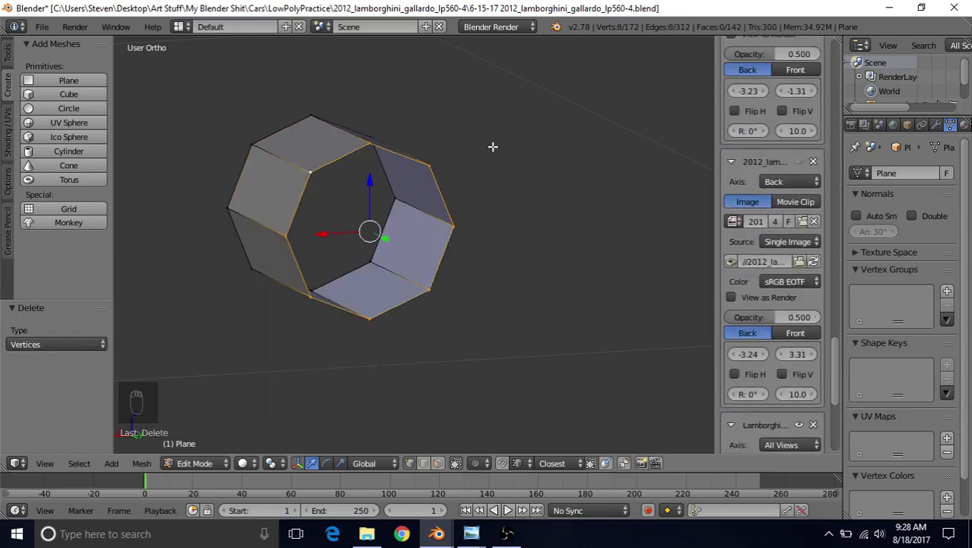
key("f")
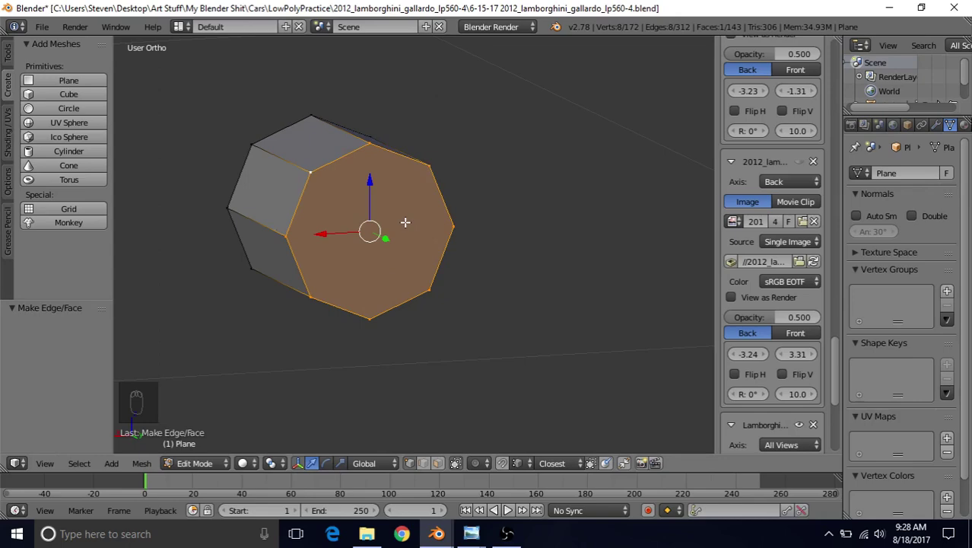
Step: Reveal the hidden geometry and connect the top and bottom vertices of the hexagonal head's outer face with an edge
key("alt+h")
scroll(384, 236, "down", 6)
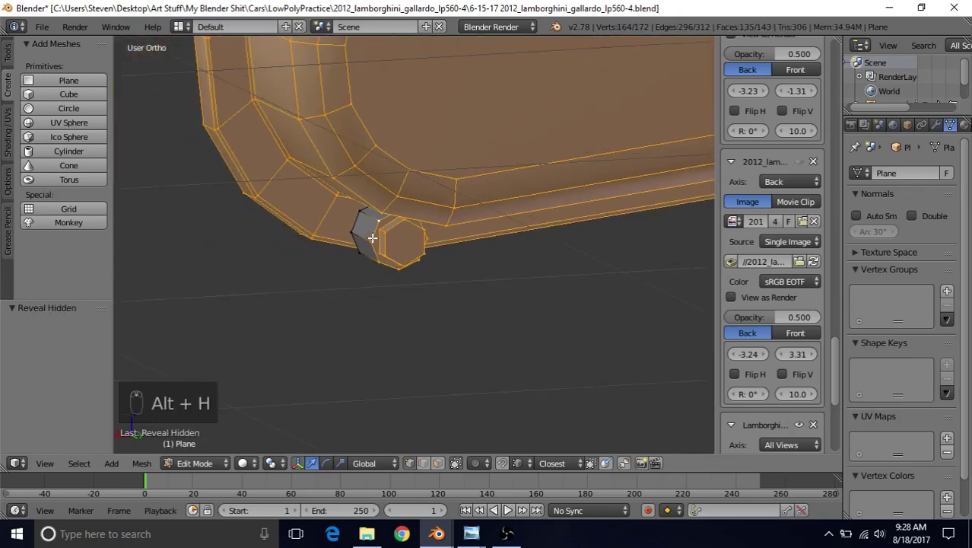
scroll(372, 238, "up", 5)
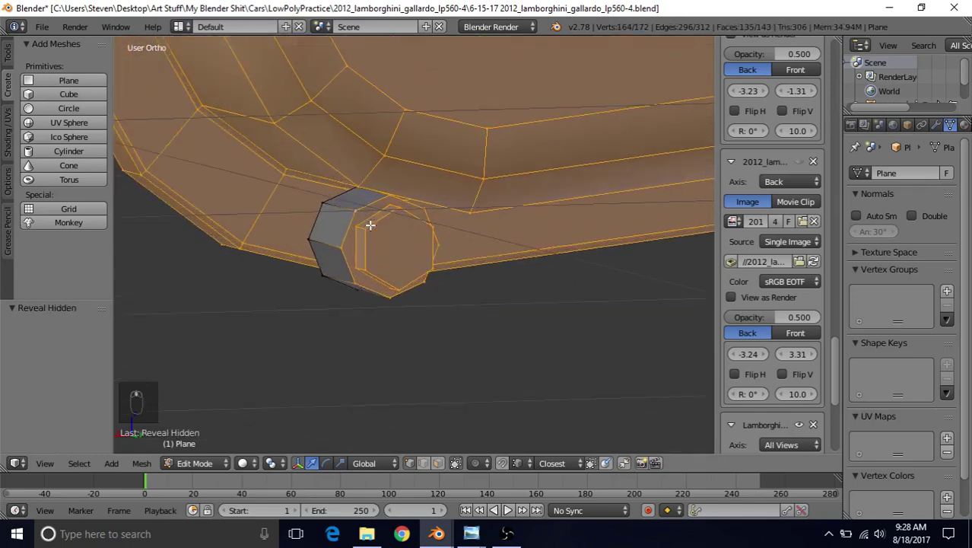
scroll(402, 207, "up", 1)
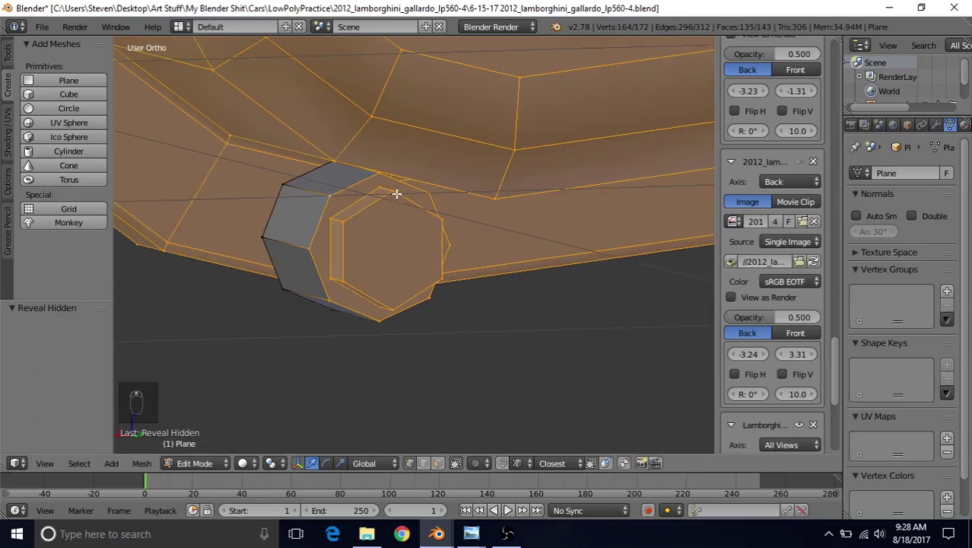
right_click(396, 194)
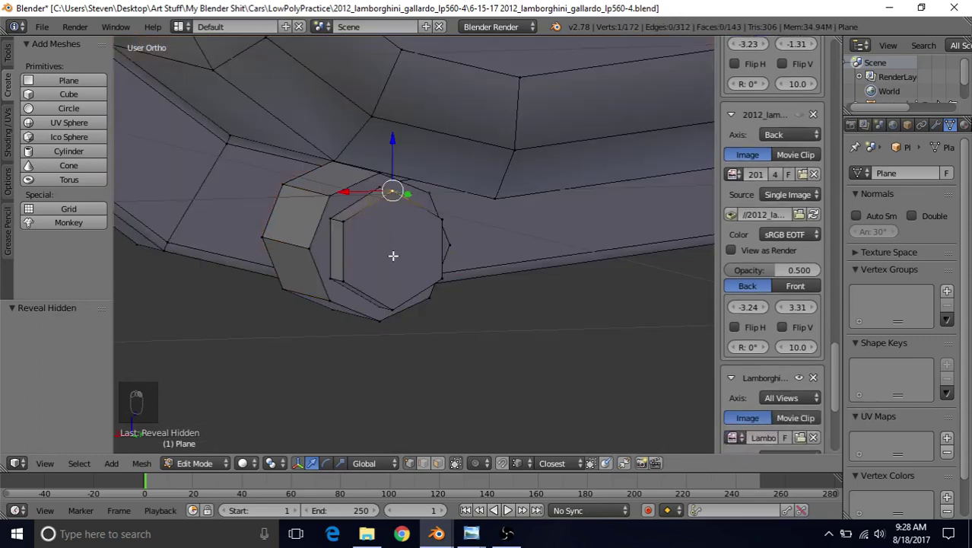
right_click(392, 307, "shift")
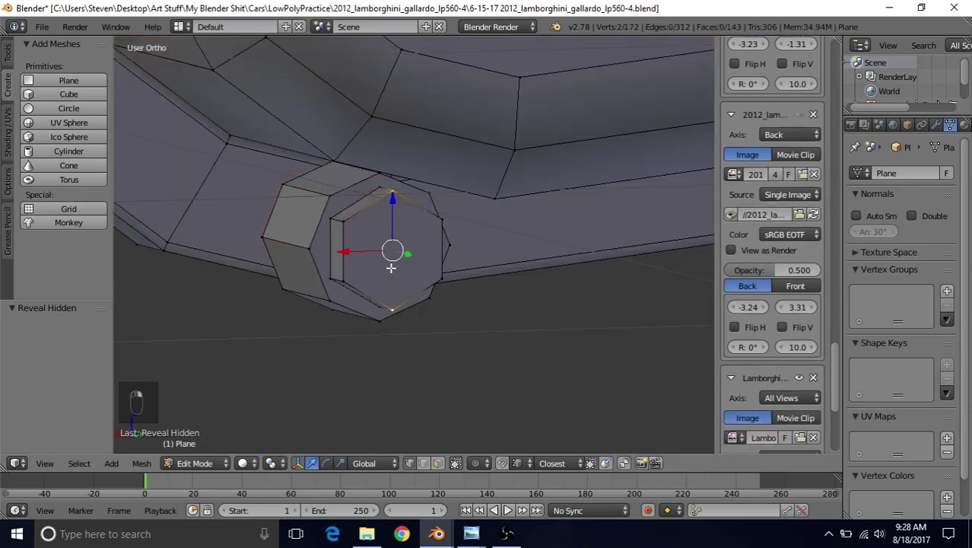
key("j")
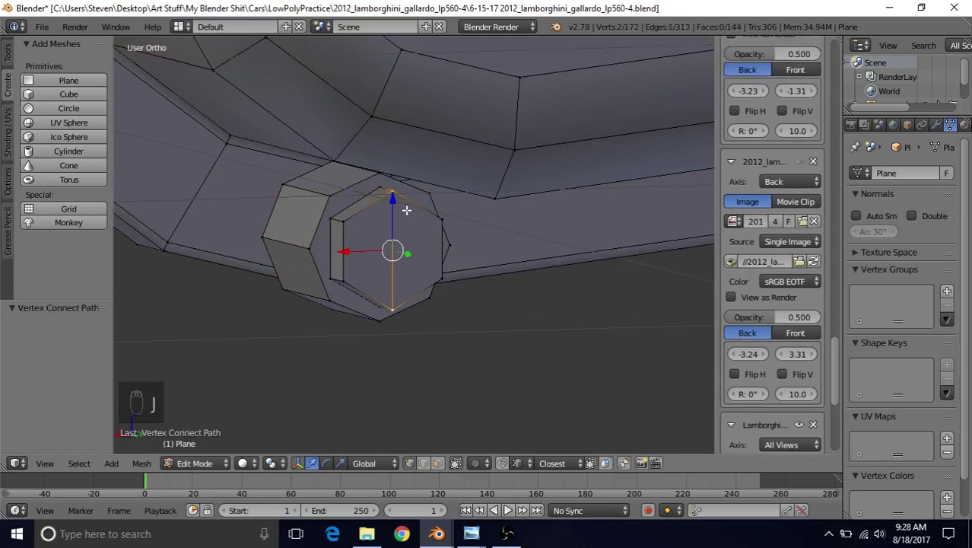
Step: Select everything linked to the bolt's eight-sided base cylinder and isolate it by hiding all other geometry
right_click(326, 202)
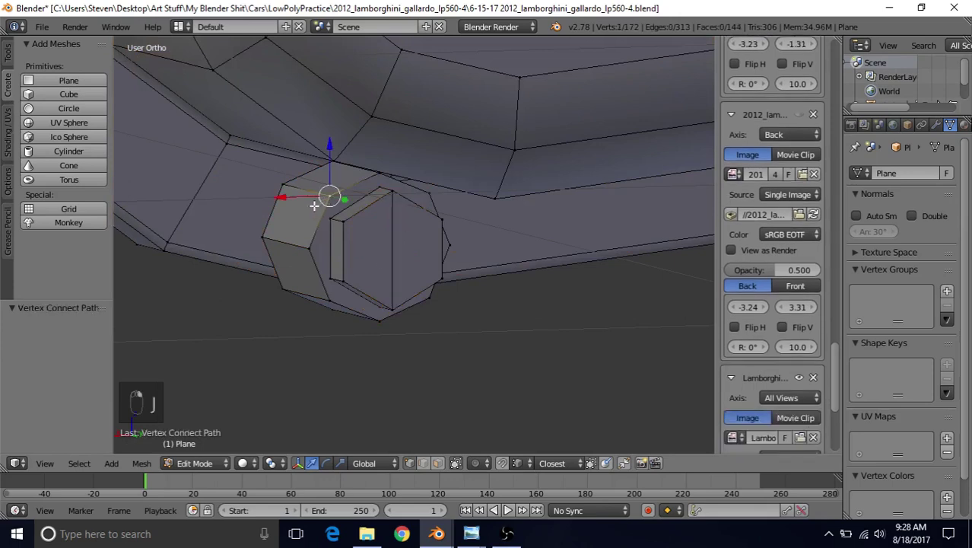
left_click(79, 462)
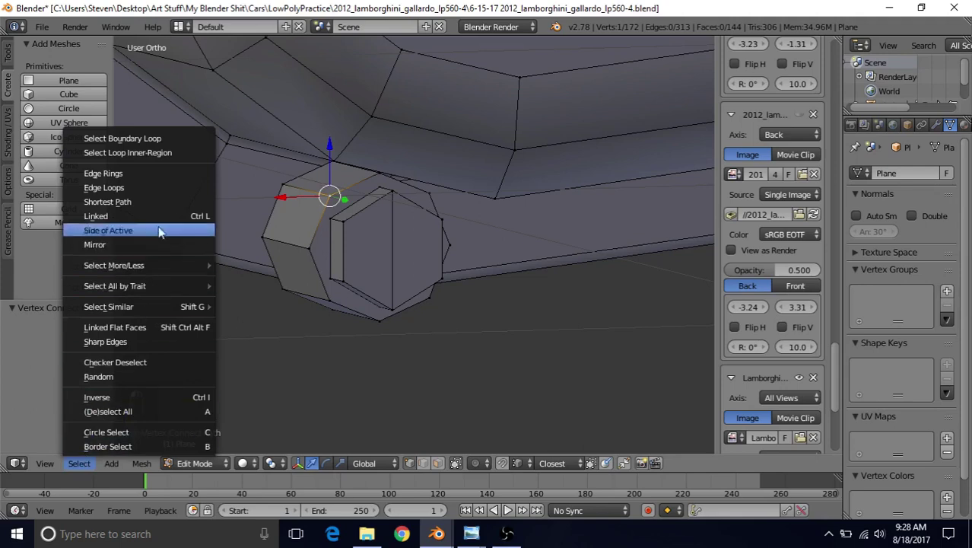
left_click(96, 216)
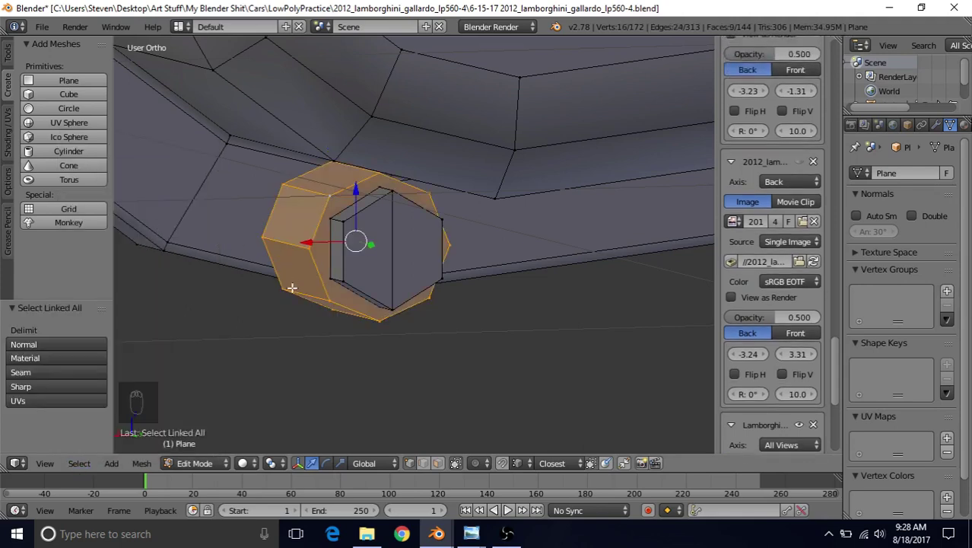
key("shift+h")
scroll(356, 215, "up", 1)
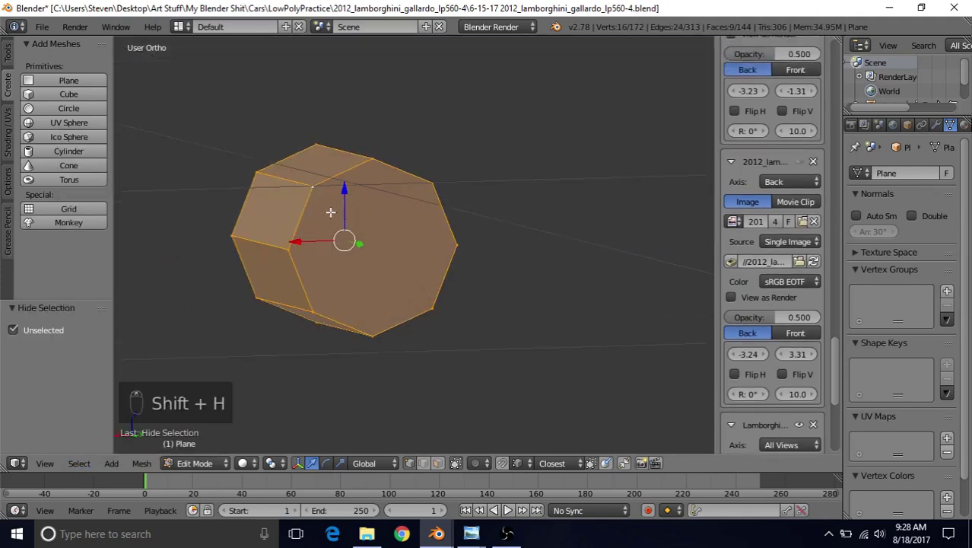
Step: Split the base's octagonal outer face with two parallel edges, each connecting a pair of opposite vertices
right_click(322, 201)
right_click(373, 321, "shift")
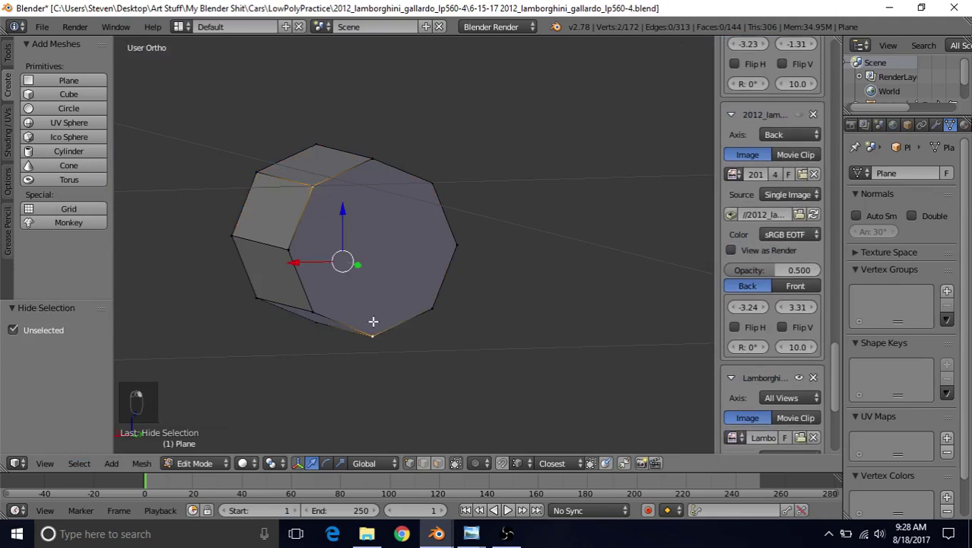
key("j")
right_click(372, 160)
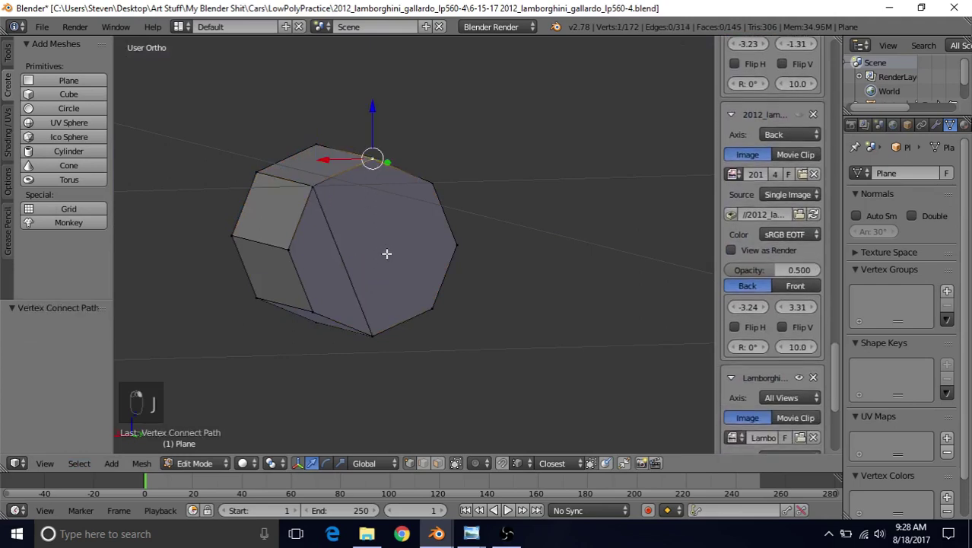
right_click(418, 300, "shift")
key("j")
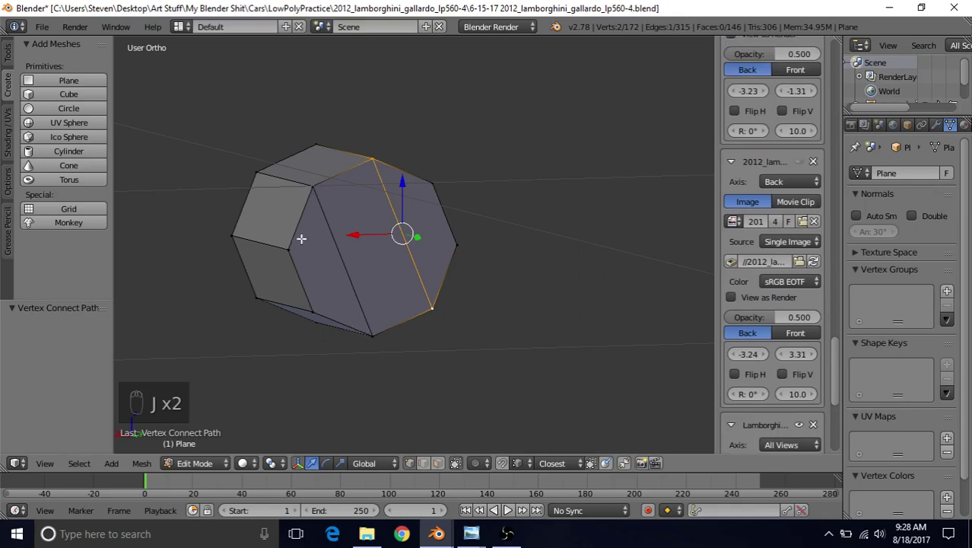
middle_click_drag(373, 308, 373, 309)
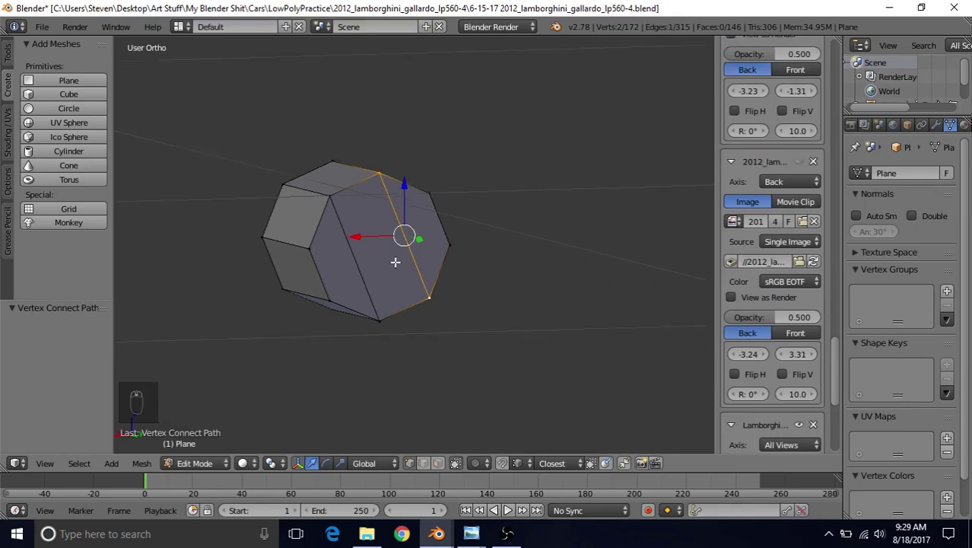
Step: Reveal the hidden geometry, clear the selection and return to Object Mode to inspect the bolt on the cover's rim
key("alt+h")
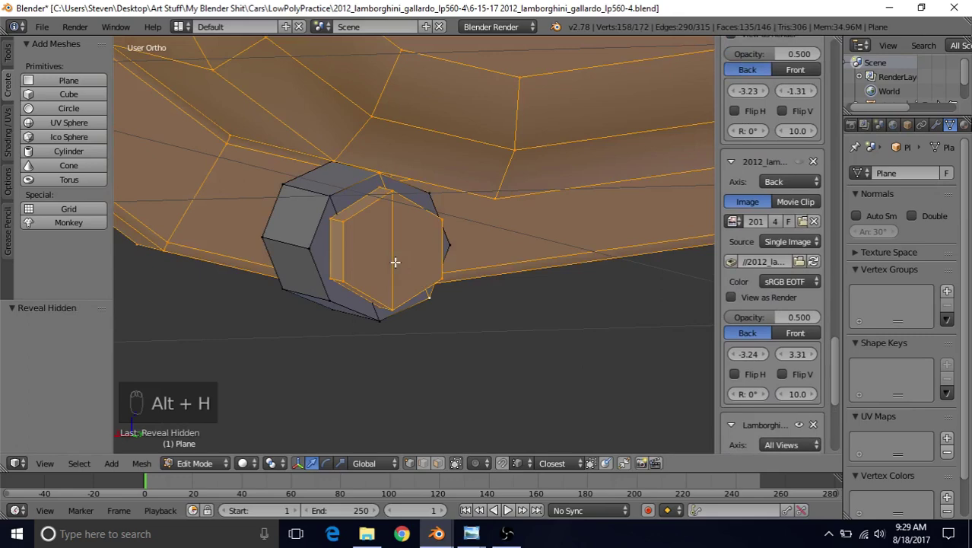
scroll(395, 262, "down", 3)
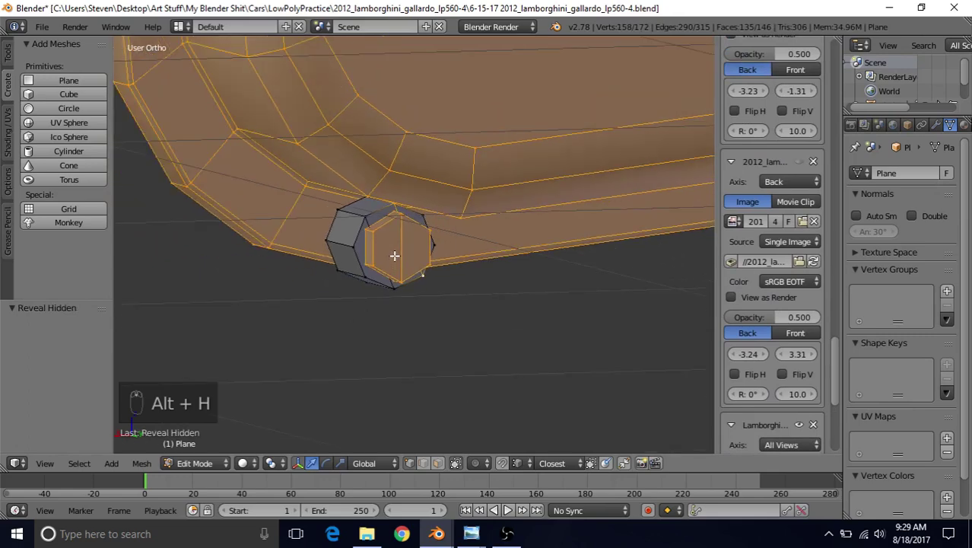
mouse_move(395, 255)
middle_mouse_down()
mouse_move(405, 217)
mouse_move(449, 232)
mouse_move(407, 258)
mouse_move(449, 207)
mouse_move(511, 224)
mouse_move(426, 232)
mouse_move(481, 222)
middle_mouse_up()
key("a")
key("Tab")
scroll(418, 267, "down", 5)
scroll(397, 255, "up", 5)
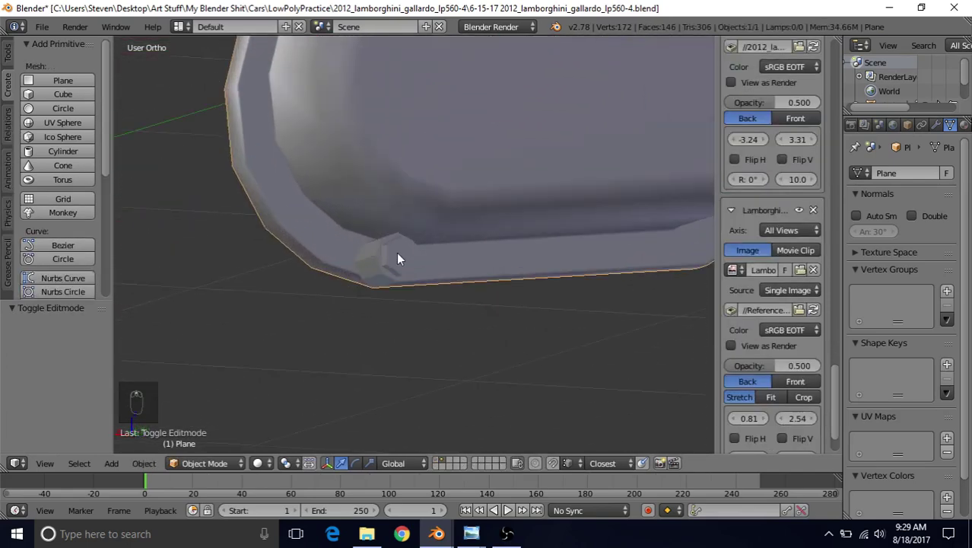
middle_click_drag(397, 259, 429, 260)
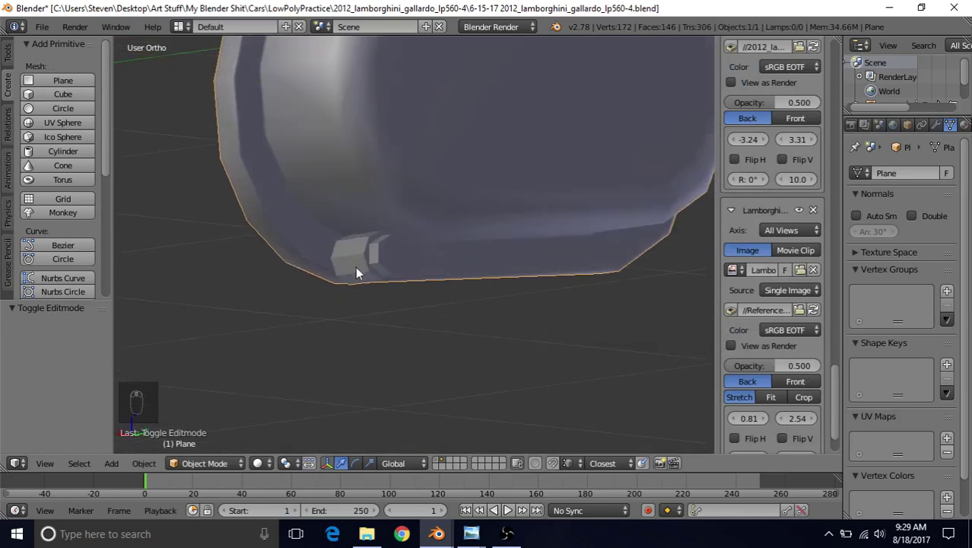
Step: Apply smooth shading to the whole cover object and check the bolt's shading
left_click(8, 53)
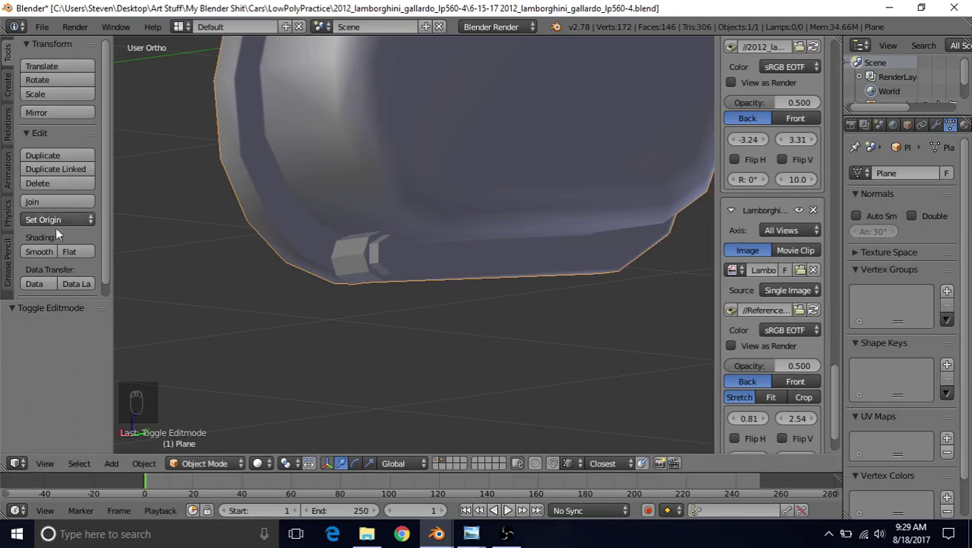
left_click(47, 252)
scroll(362, 268, "down", 5)
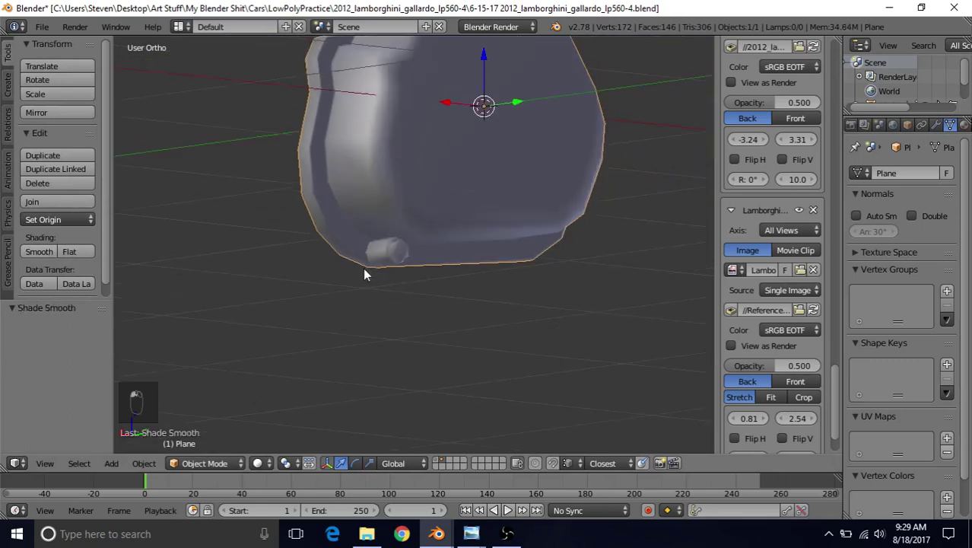
mouse_move(363, 268)
middle_mouse_down()
mouse_move(435, 195)
mouse_move(422, 175)
mouse_move(419, 185)
middle_mouse_up()
scroll(421, 190, "up", 6)
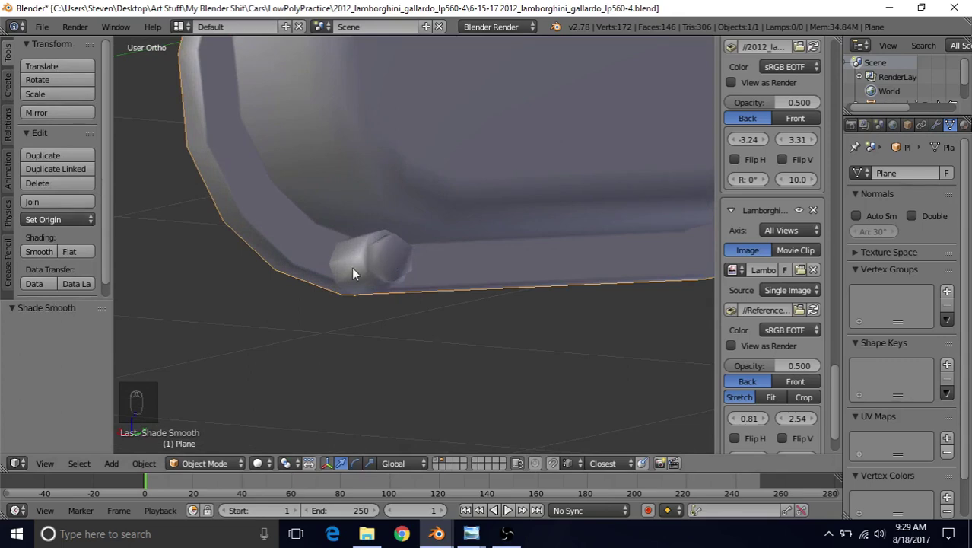
Step: Inset the two outer faces of the hexagonal head by about 0.004 and check the shading in Object Mode
key("Tab")
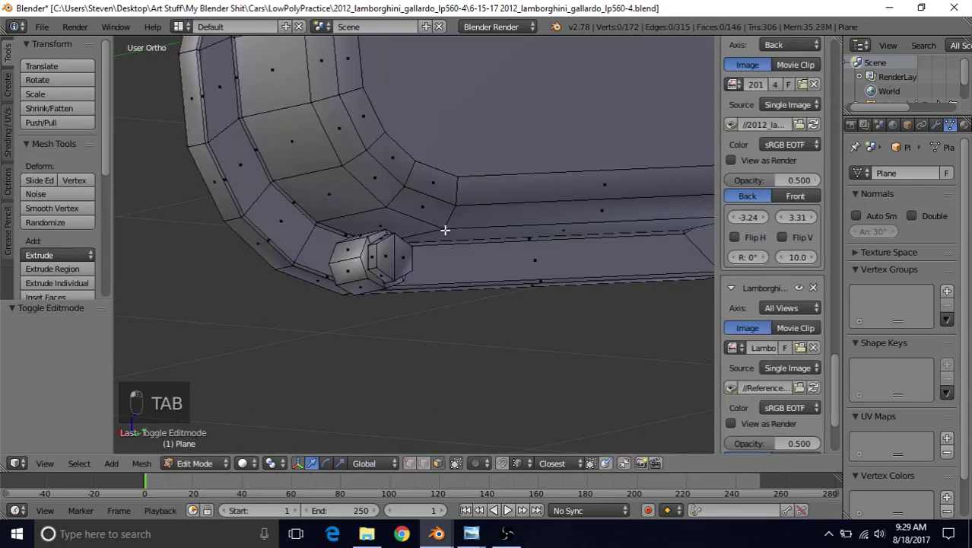
left_click(398, 247)
scroll(398, 247, "up", 3)
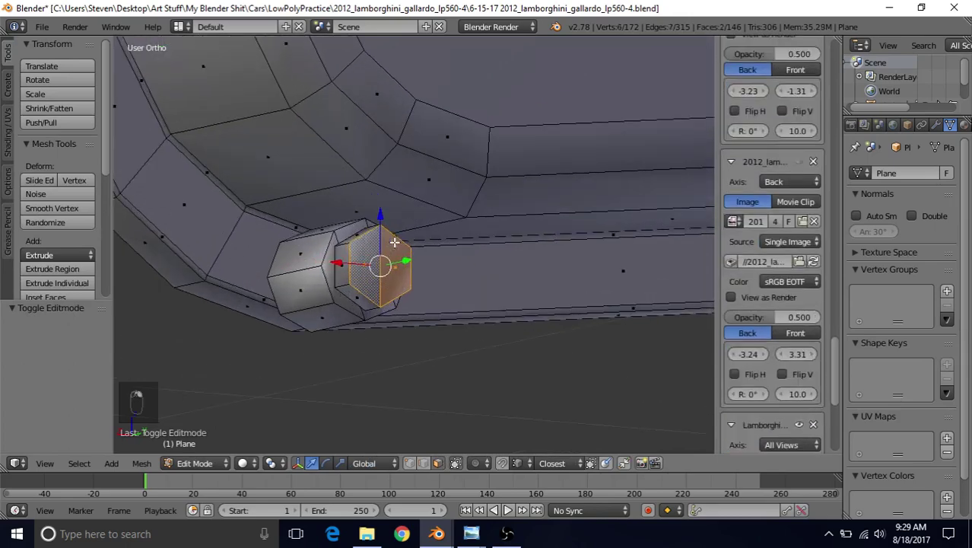
key("i")
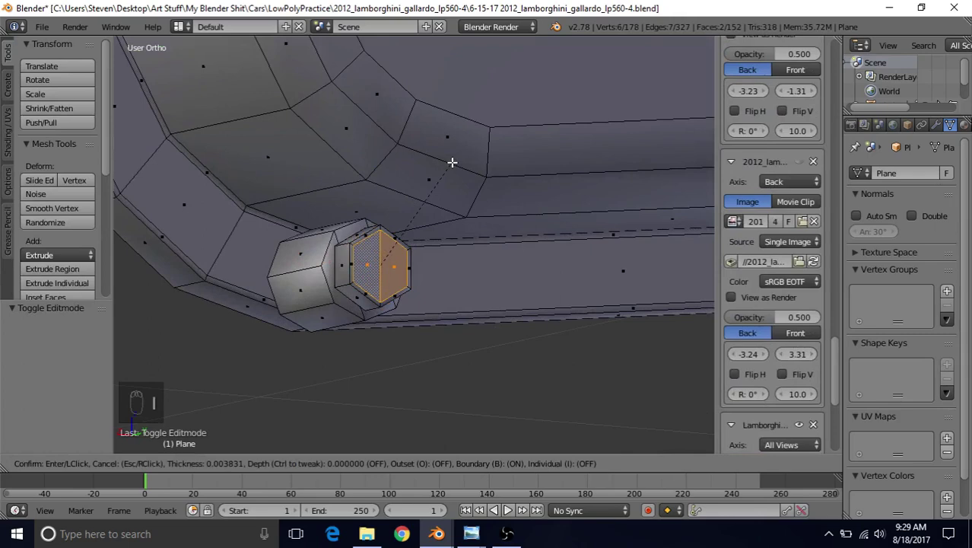
left_click(452, 162)
key("Tab")
mouse_move(402, 286)
middle_mouse_down()
mouse_move(397, 273)
mouse_move(361, 269)
mouse_move(310, 276)
mouse_move(403, 280)
middle_mouse_up()
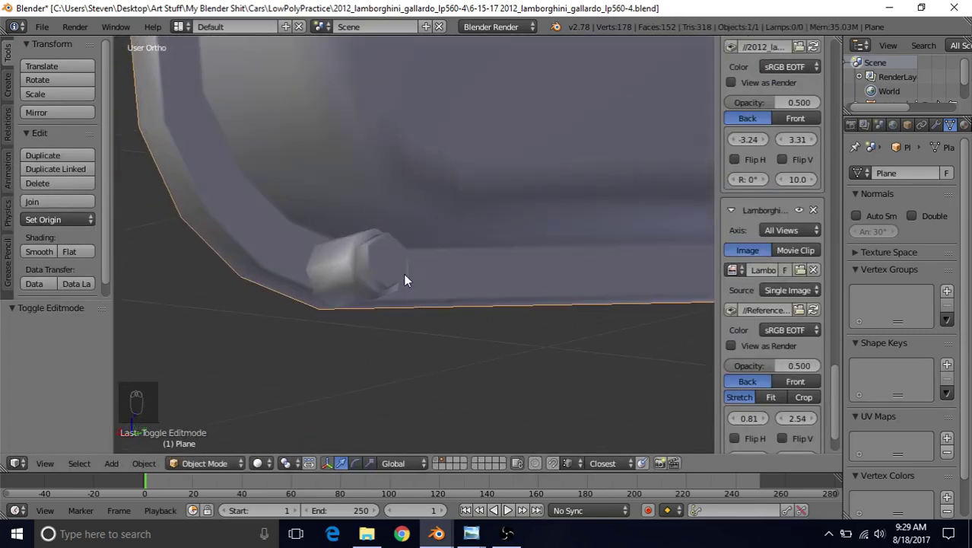
Step: Inset the three outer faces of the eight-sided base together by about 0.0023 and check the shading in Object Mode
key("Tab")
right_click(288, 256)
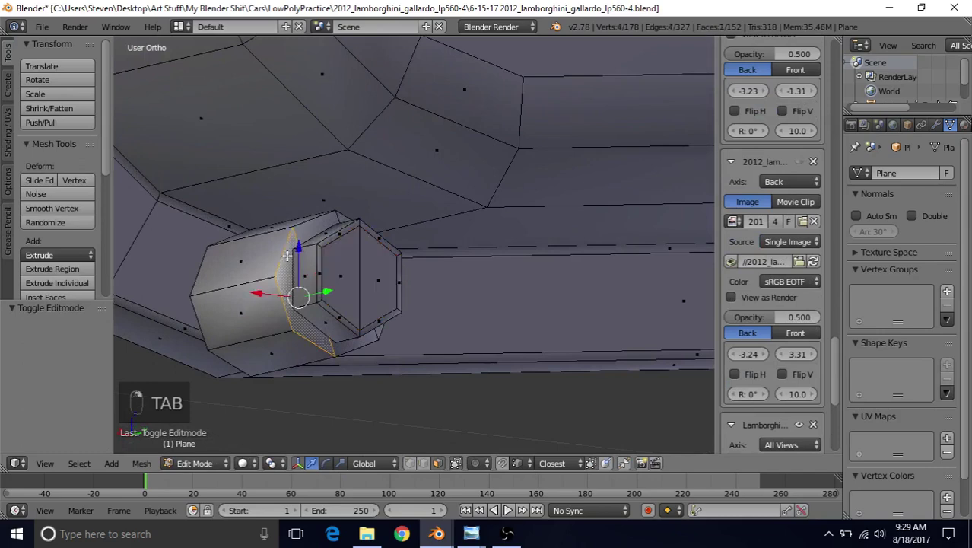
right_click(304, 228, "shift")
right_click(349, 230, "shift")
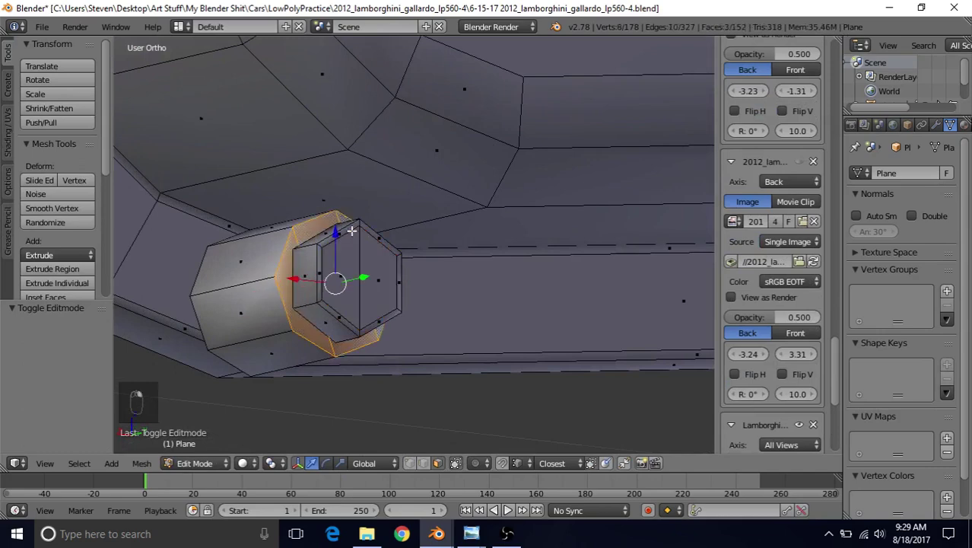
key("i")
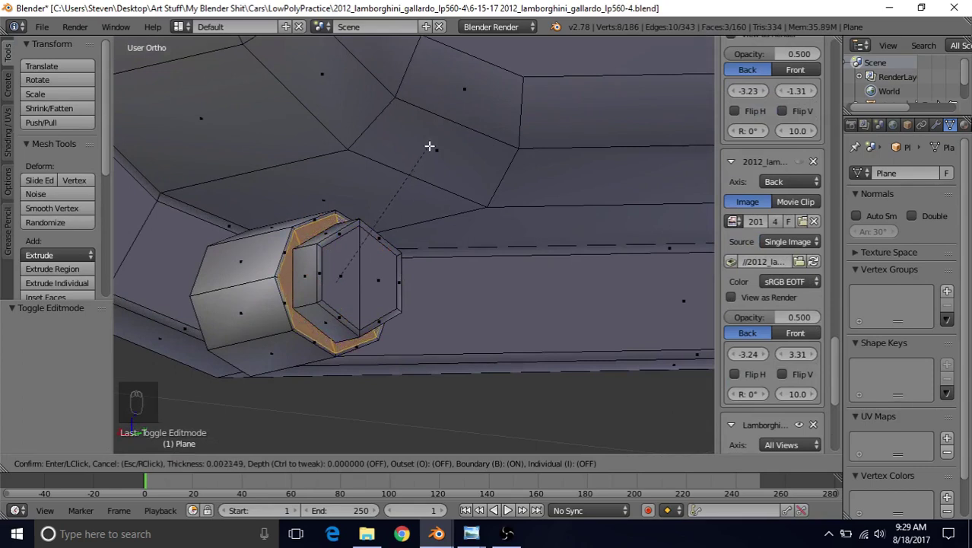
left_click(430, 148)
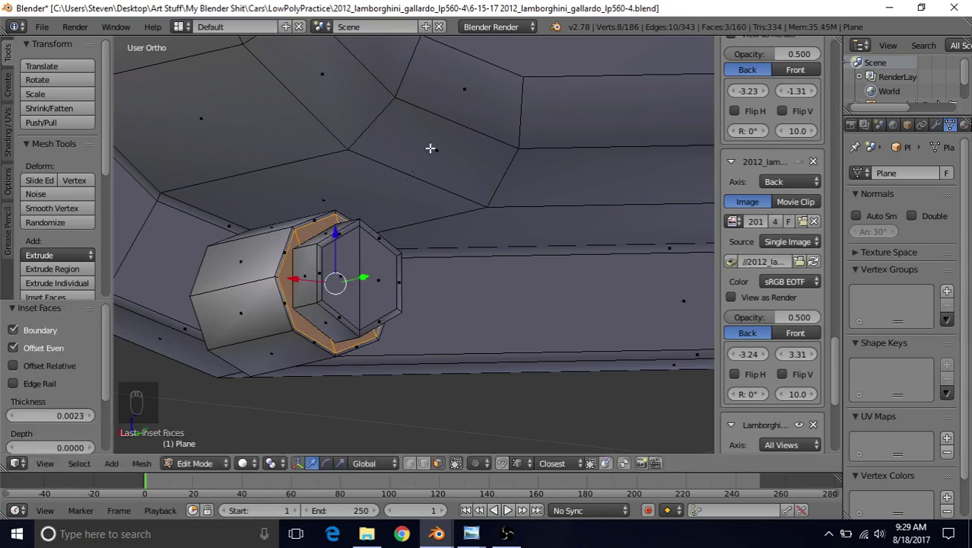
key("Tab")
scroll(355, 296, "down", 5)
middle_click_drag(354, 296, 320, 253)
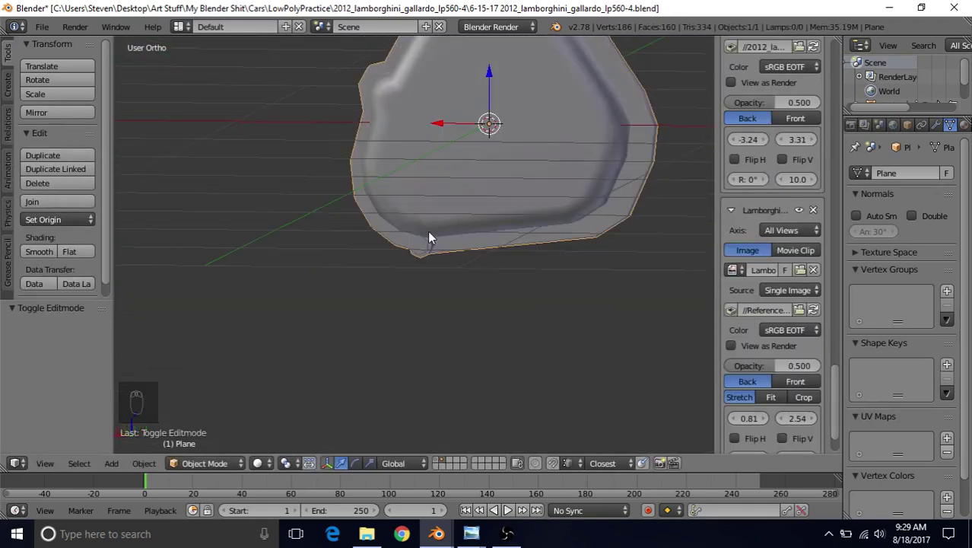
middle_click_drag(396, 266, 437, 239)
Step: Select the complete bolt by adding a hexagonal head face to the selected base faces and extending to all linked geometry
key("Tab")
right_click(371, 276, "shift")
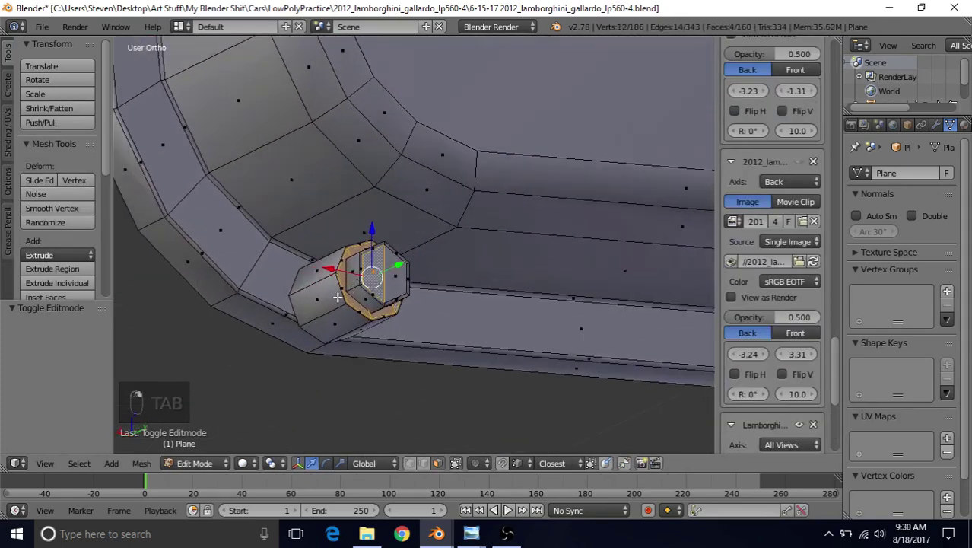
left_click(79, 463)
left_click(96, 217)
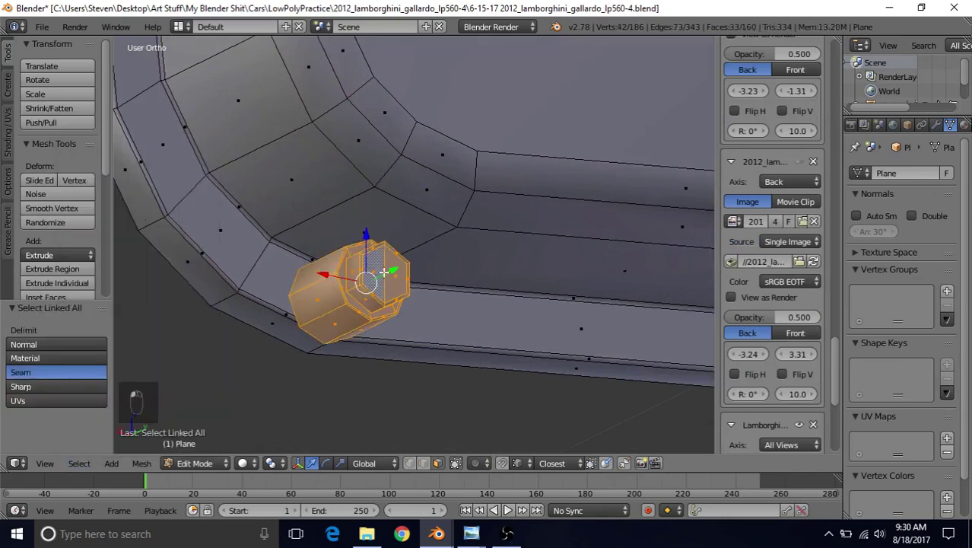
Step: In wireframe back view, duplicate the bolt along the bottom rim onto the next reference bolt, offset about -0.329 in X and 0.015 in Z
scroll(309, 356, "down", 5)
middle_click_drag(484, 225, 450, 237)
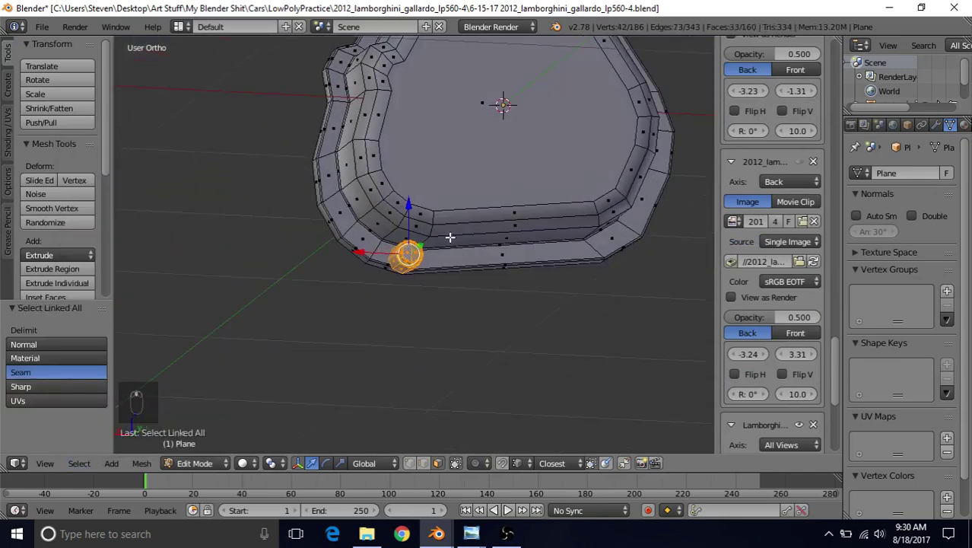
key("ctrl+KP_1")
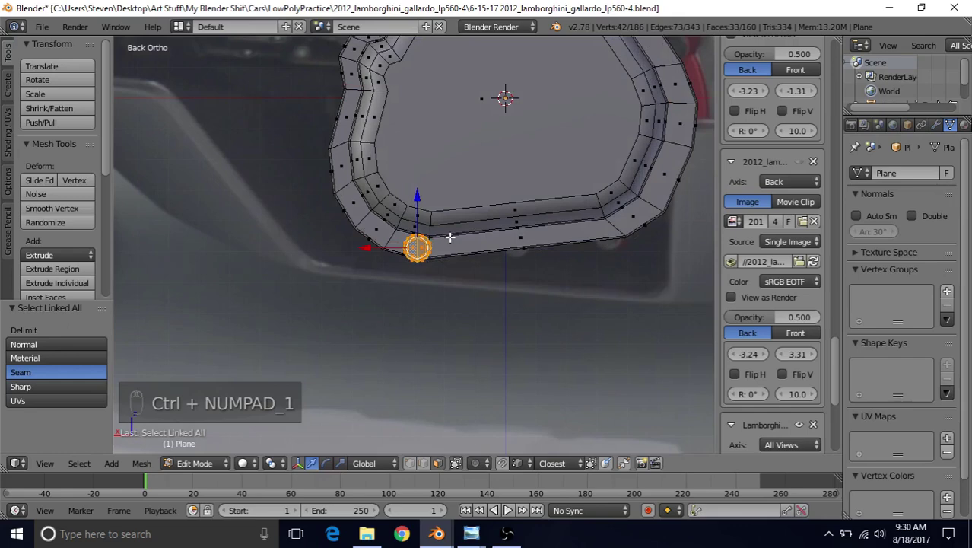
scroll(448, 232, "up", 2)
middle_click_drag(447, 232, 401, 224, "shift")
key("z")
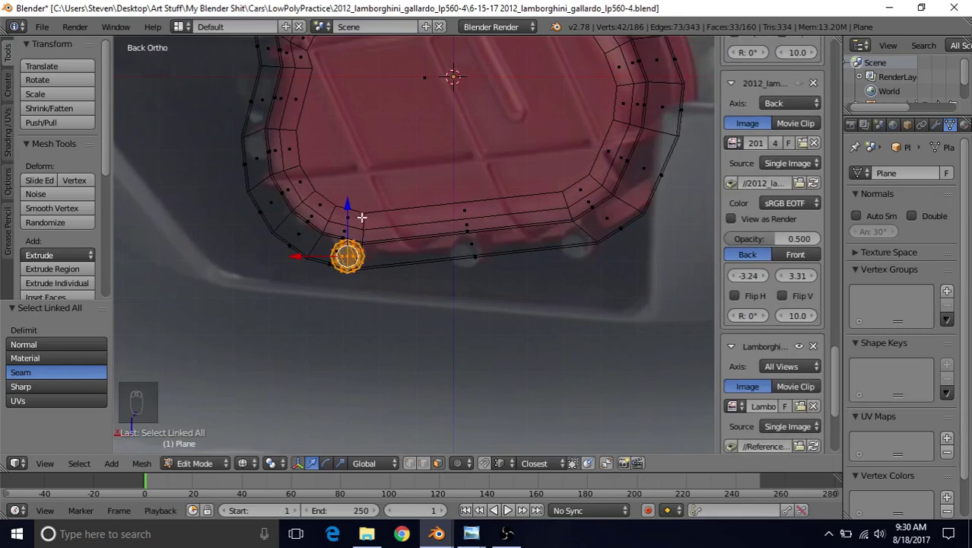
key("shift+d")
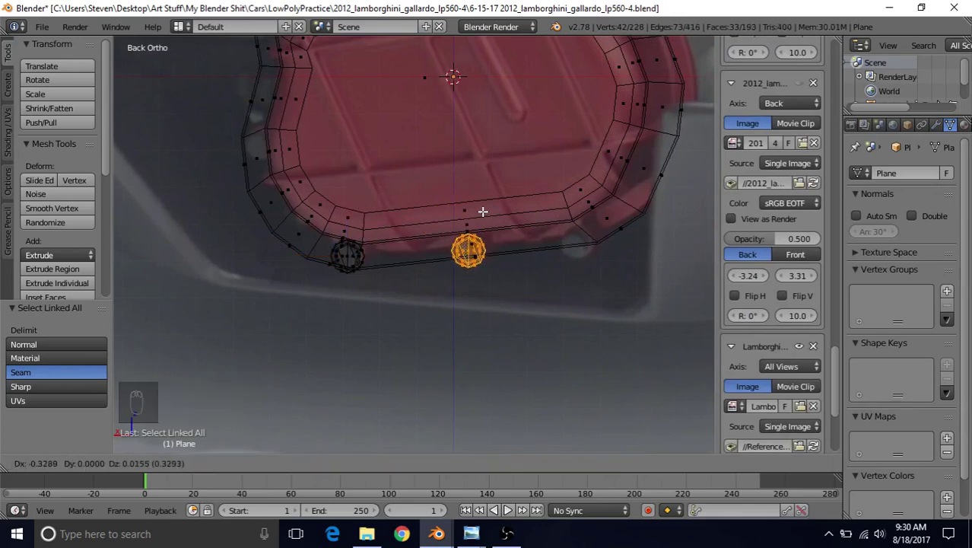
left_click(482, 212)
scroll(463, 245, "up", 4)
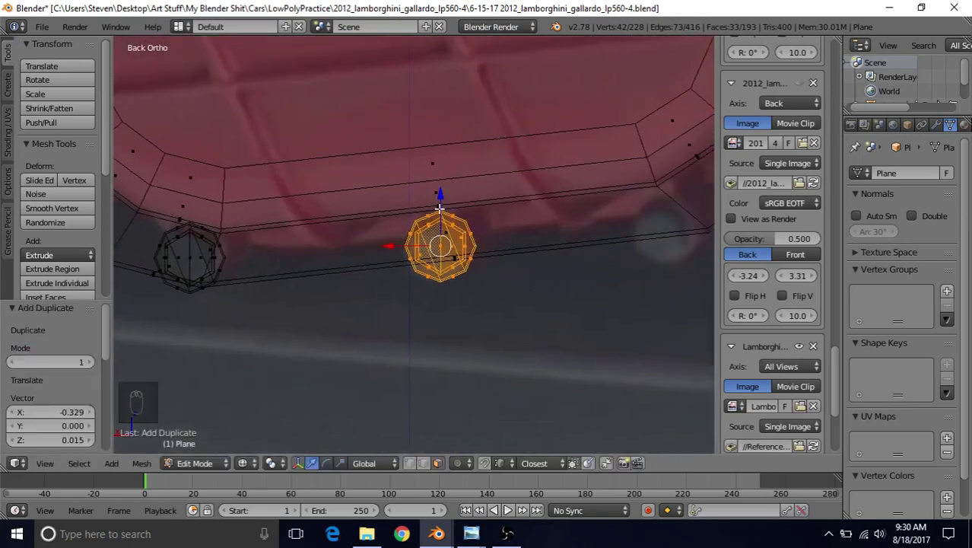
scroll(351, 261, "down", 2)
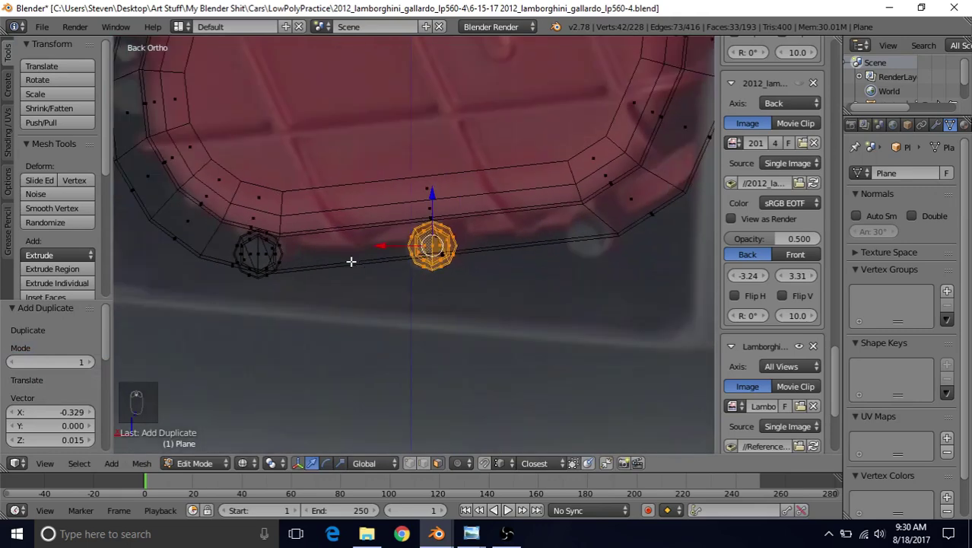
scroll(575, 208, "down", 2)
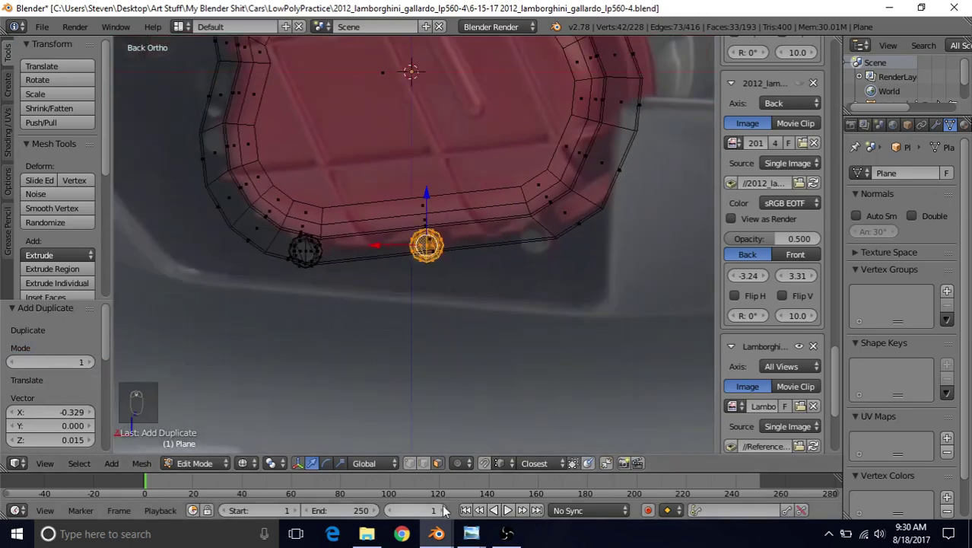
Step: Switch to the reference photo in Windows Photo Viewer and examine the bolt positions around the red cover up close
mouse_move(470, 534)
left_click(483, 499)
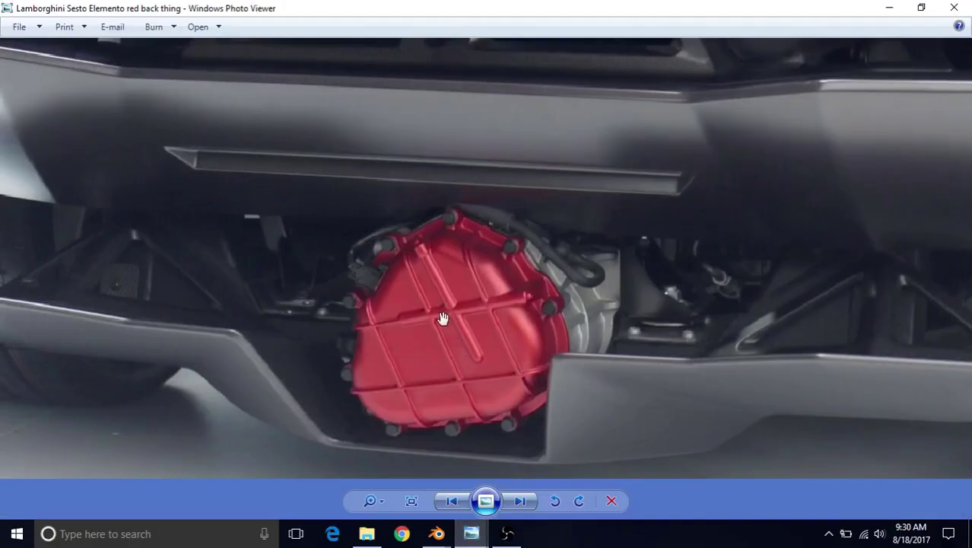
scroll(441, 316, "up", 3)
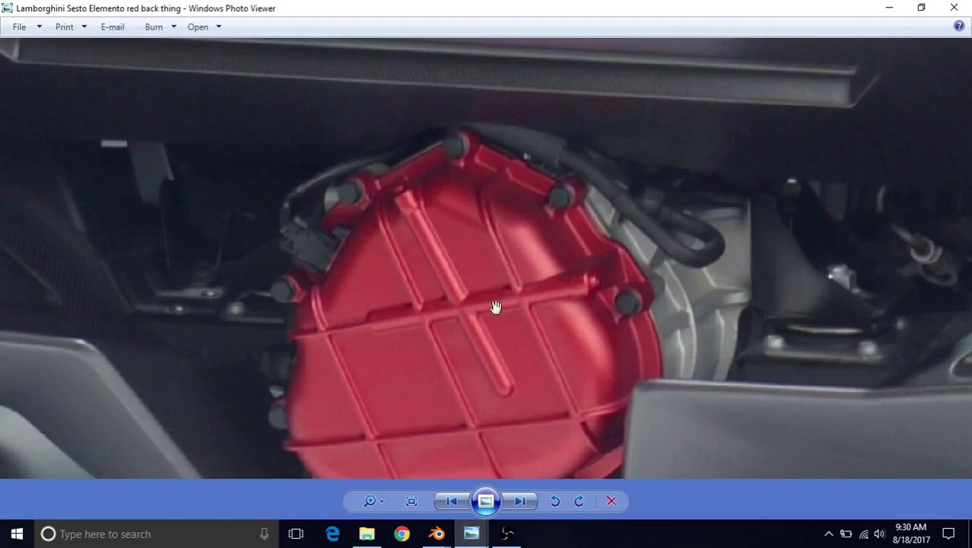
Step: Examine the bolts along the lower rim of the red cover in the reference photo, then return to Blender
left_click_drag(457, 344, 447, 241)
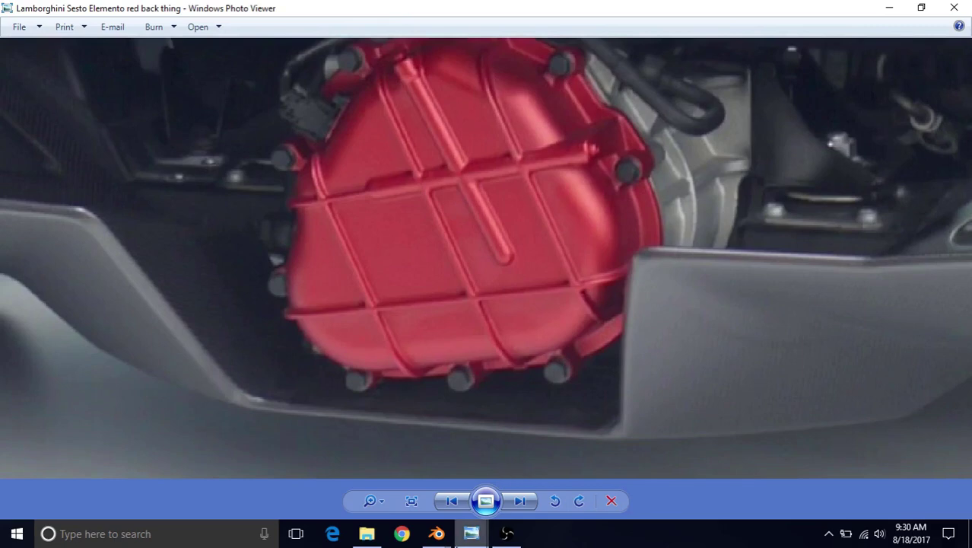
left_click_drag(483, 365, 510, 353)
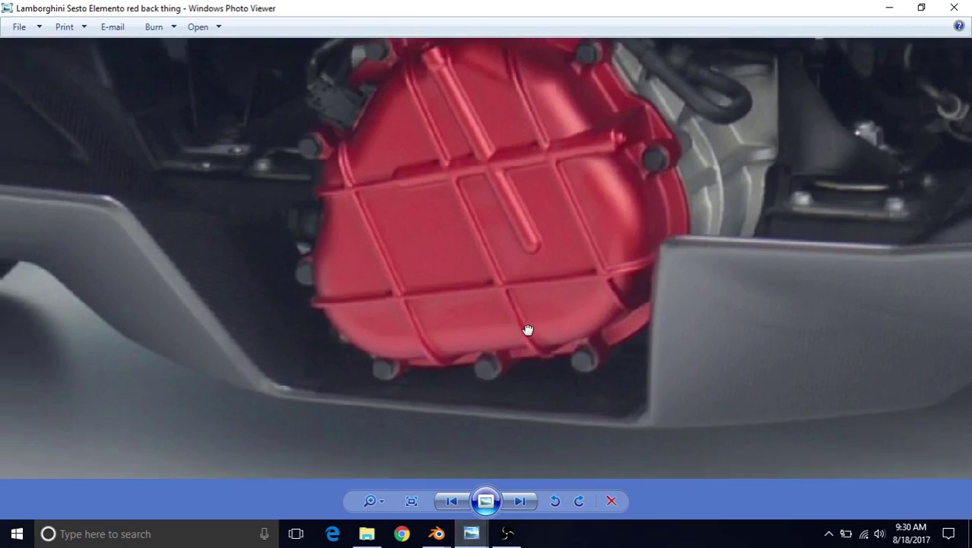
mouse_move(472, 533)
left_click(422, 486)
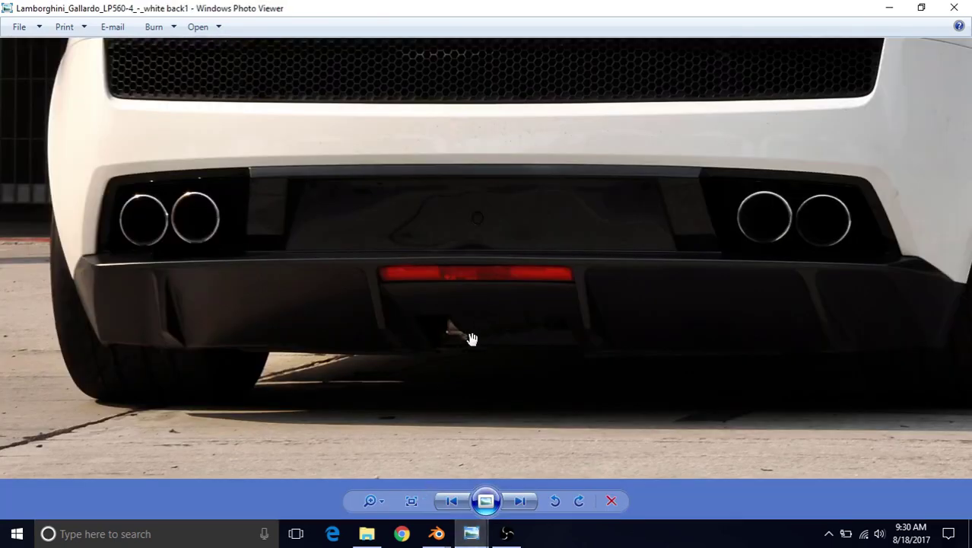
left_click(437, 533)
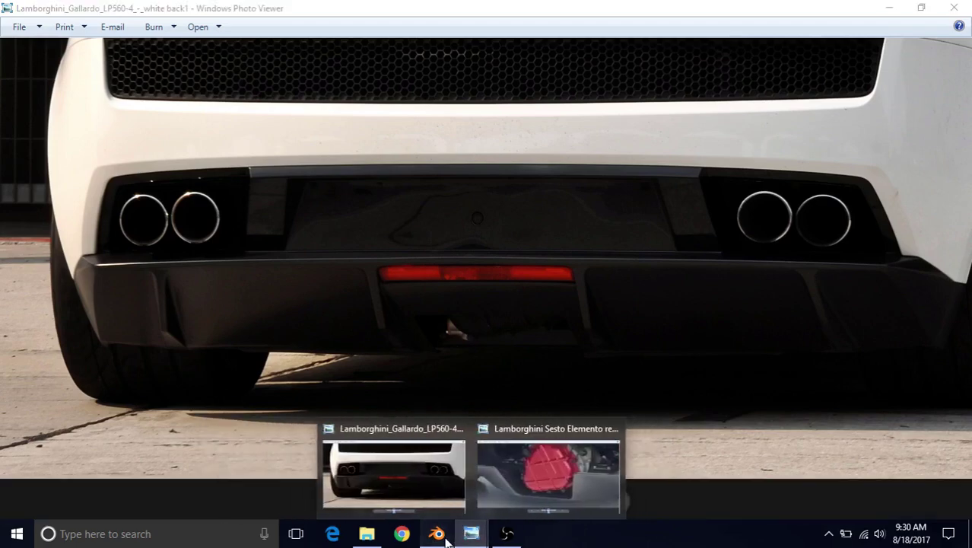
mouse_move(437, 533)
left_click(548, 488)
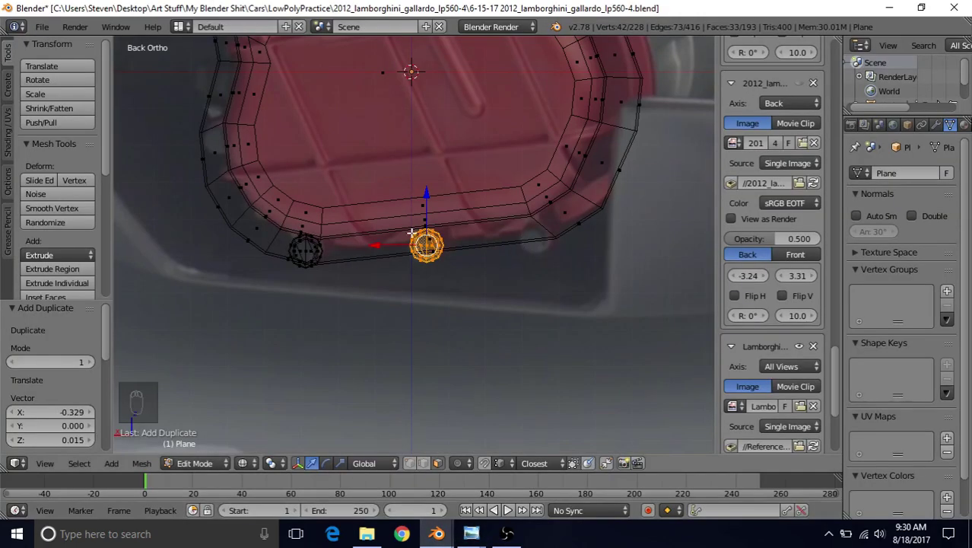
Step: Rotate the duplicated middle bolt about -28.2° and nudge it about 0.004 in Z to fit the bottom rim
scroll(411, 232, "up", 5)
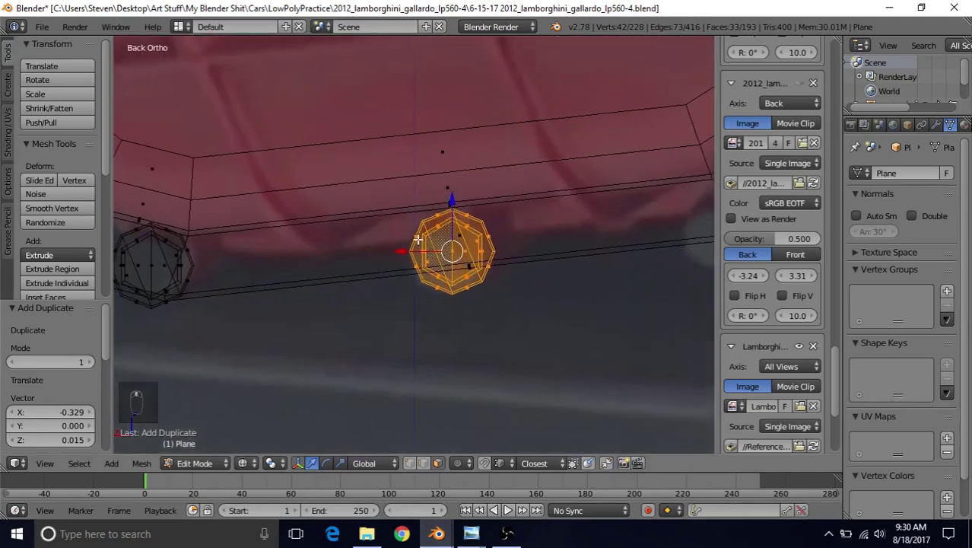
scroll(418, 239, "up", 1)
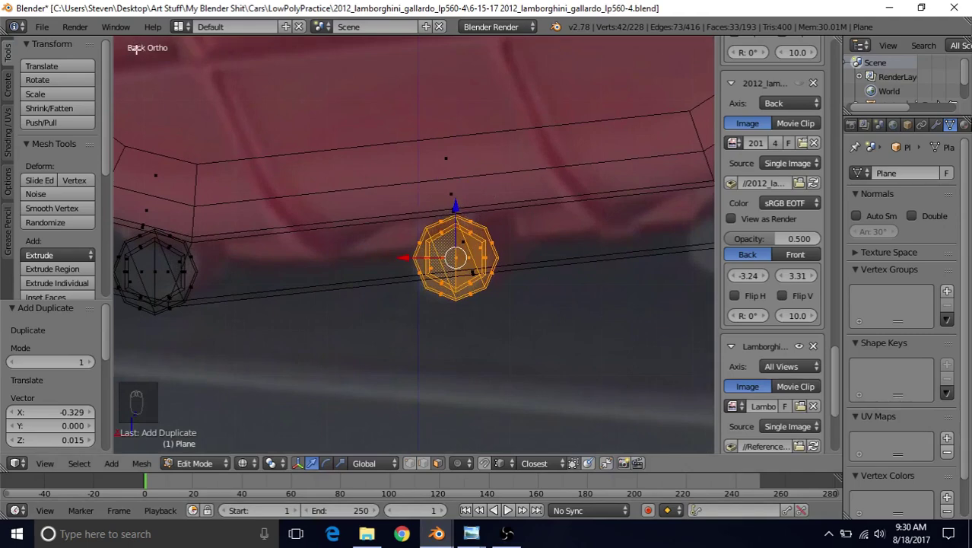
key("r")
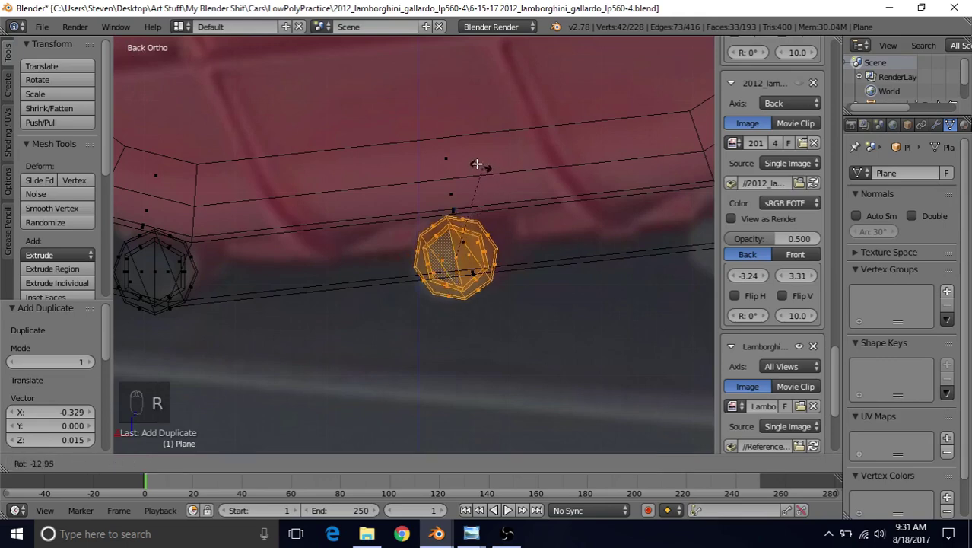
left_click(458, 159)
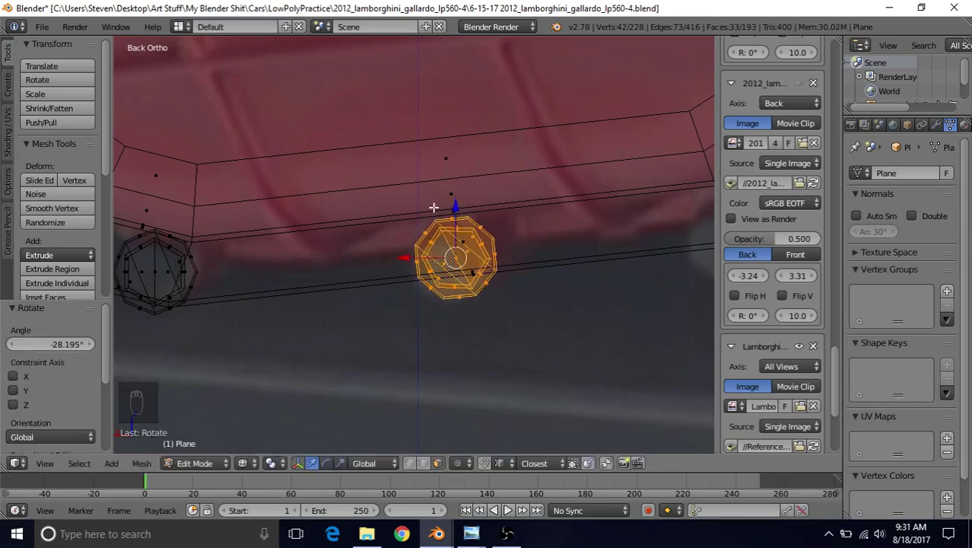
key("g")
left_click(433, 198)
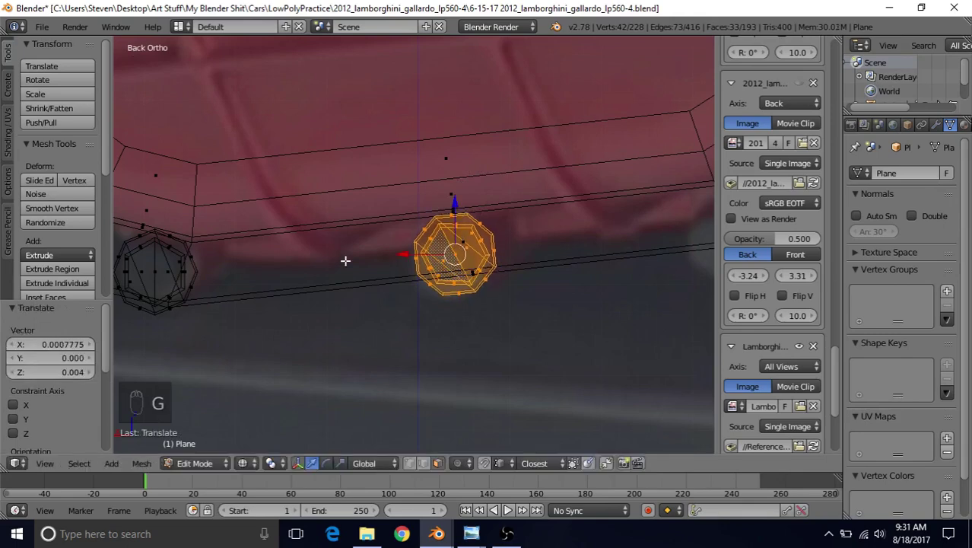
Step: Select all linked geometry of the original bolt at the rim's lower corner, rotate it about -9.2° and shift it about -0.002 in Z
middle_click_drag(345, 260, 445, 239, "shift")
middle_click_drag(298, 267, 372, 263, "shift")
right_click(293, 249)
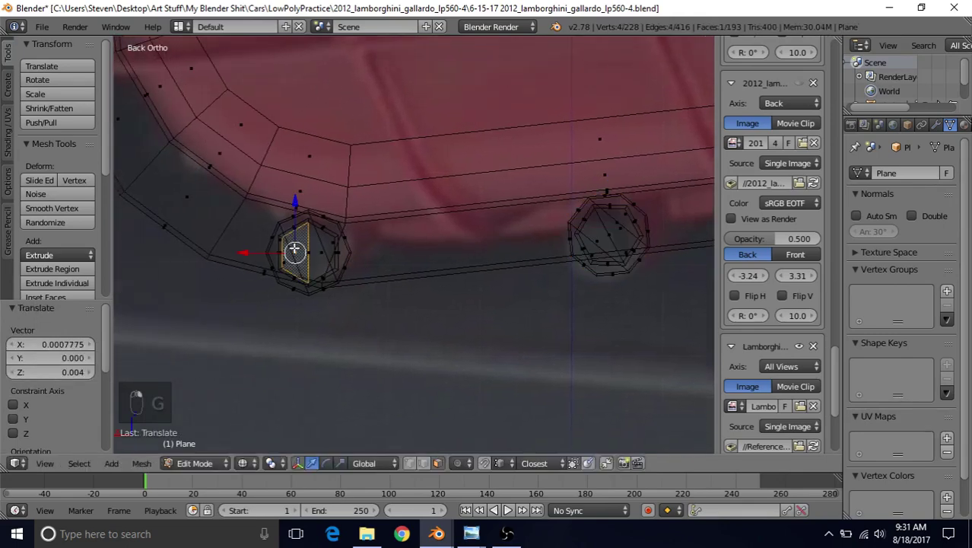
right_click(325, 226, "shift")
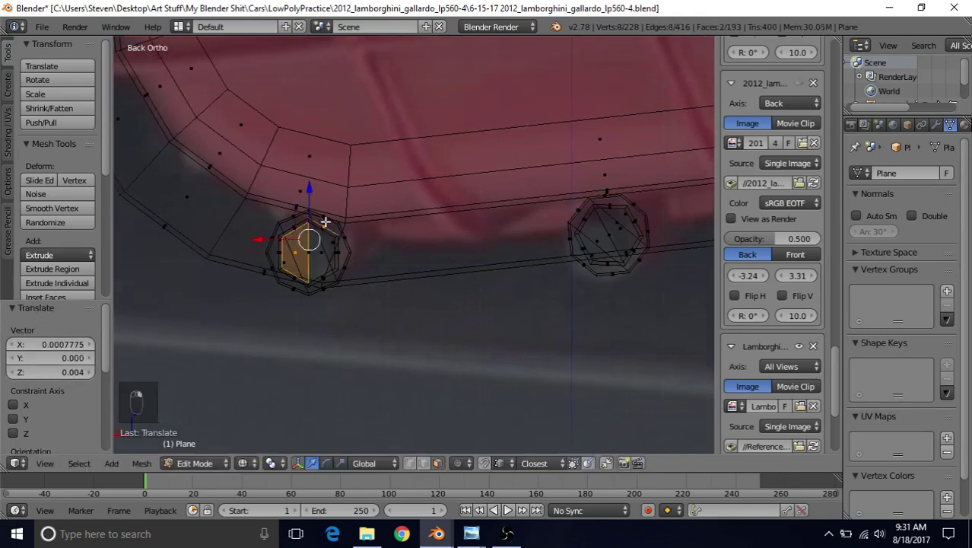
right_click(271, 235, "shift")
left_click(80, 464)
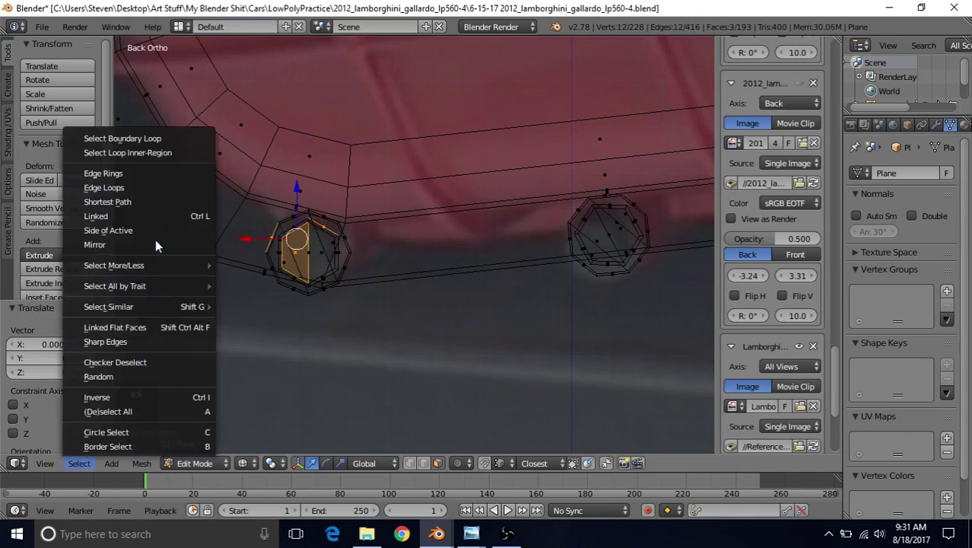
left_click(159, 216)
key("r")
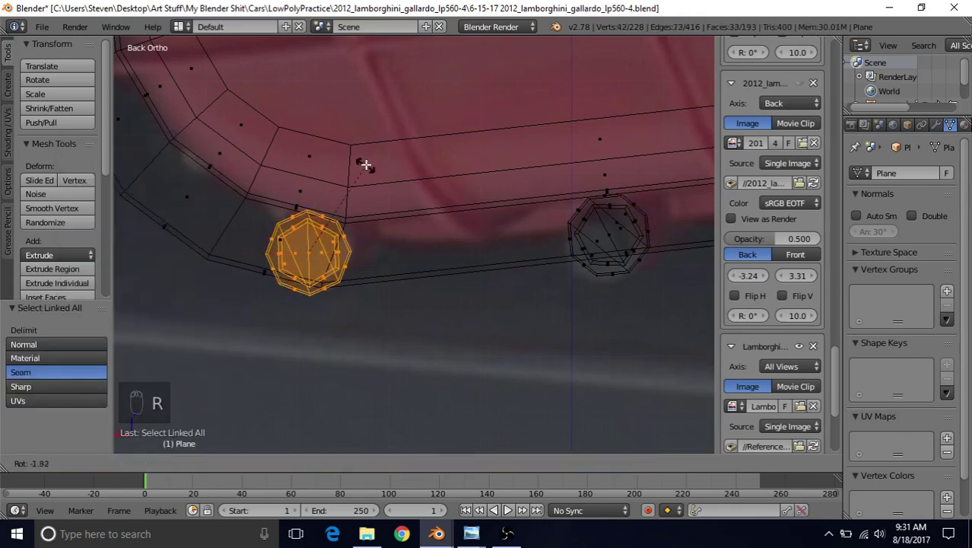
left_click(358, 150)
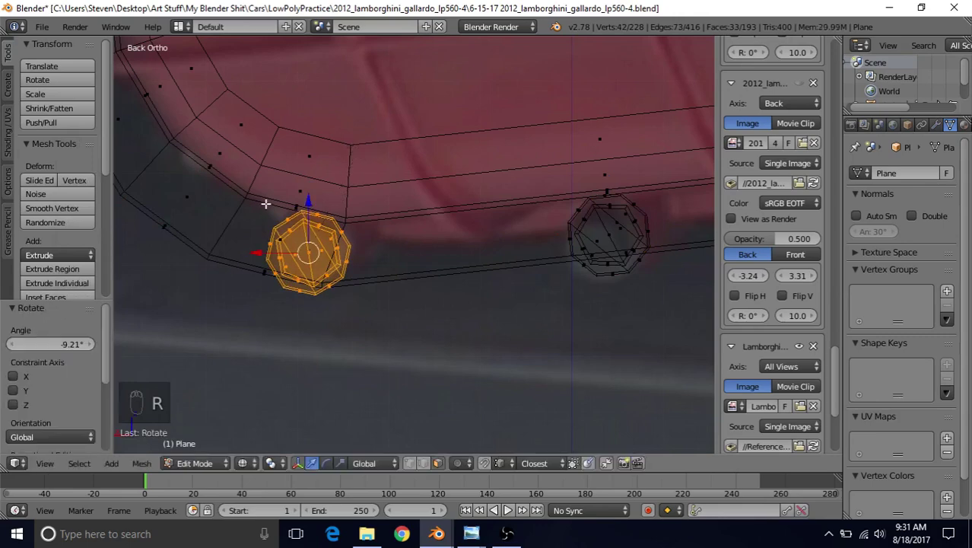
key("g")
left_click(340, 259)
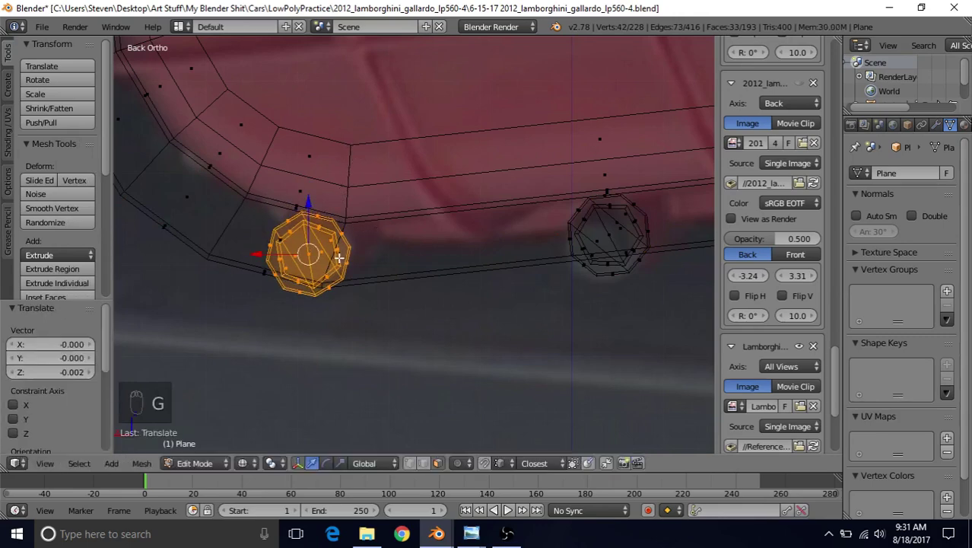
Step: Duplicate the corner bolt by about -0.393 X, 0.030 Z, and move the copy a further -0.225 X, 0.019 Z onto the third reference bolt
middle_click_drag(521, 224, 388, 229, "shift")
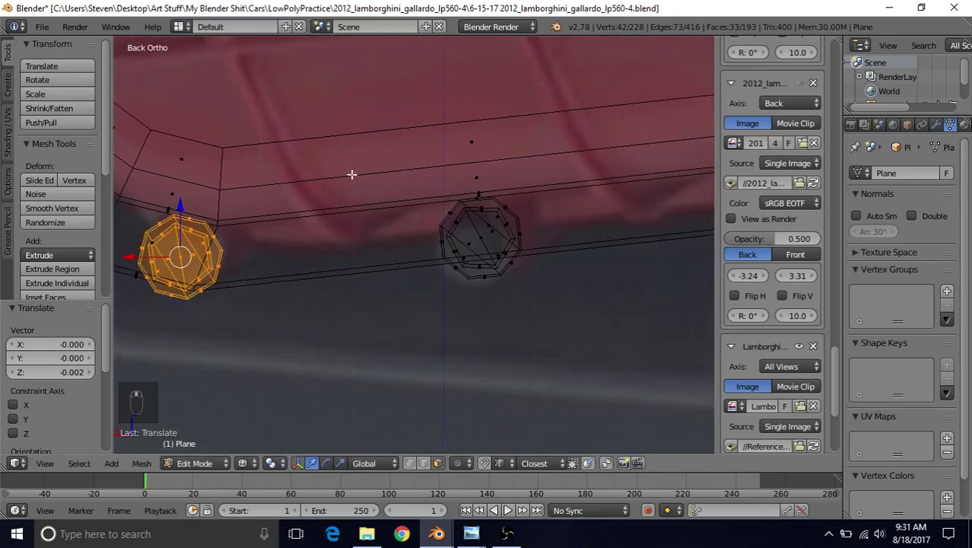
key("shift+d")
left_click(645, 210)
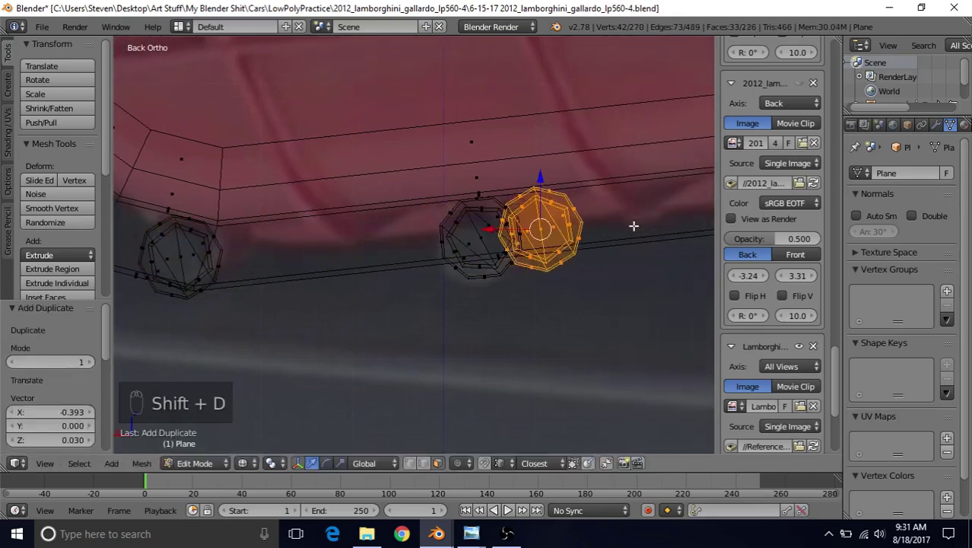
middle_click_drag(631, 224, 480, 261, "shift")
key("g")
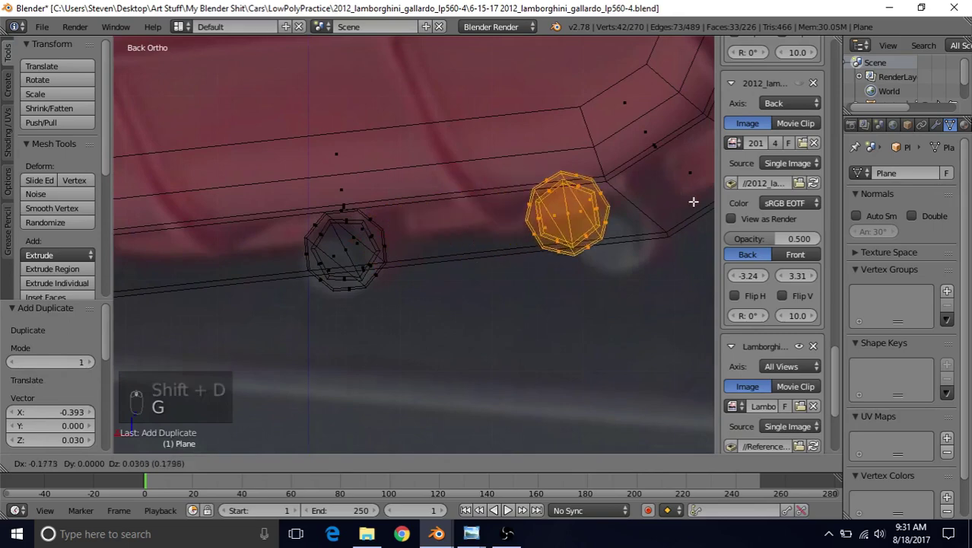
left_click(134, 209)
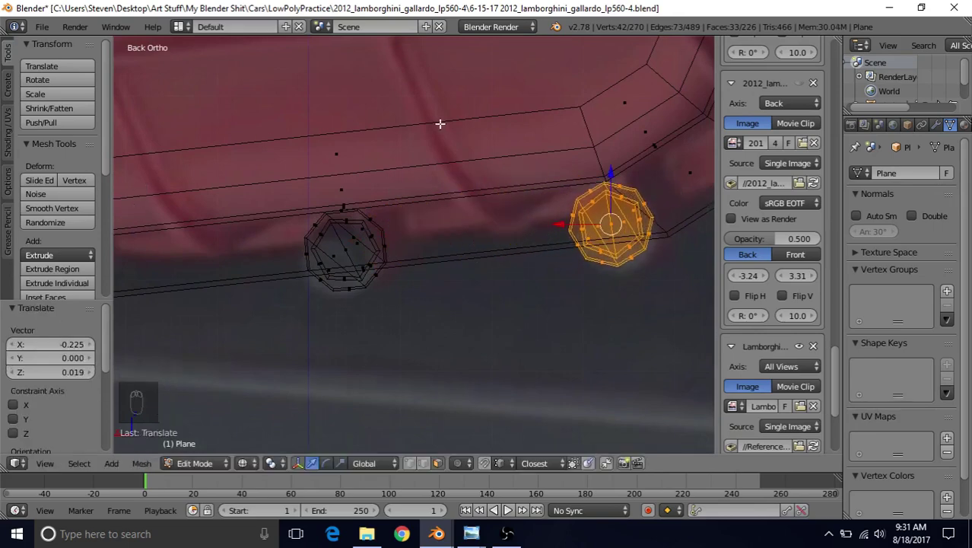
Step: Rotate the third bolt about -26.3° and raise it about 0.005 in Z against the bottom rim
key("r")
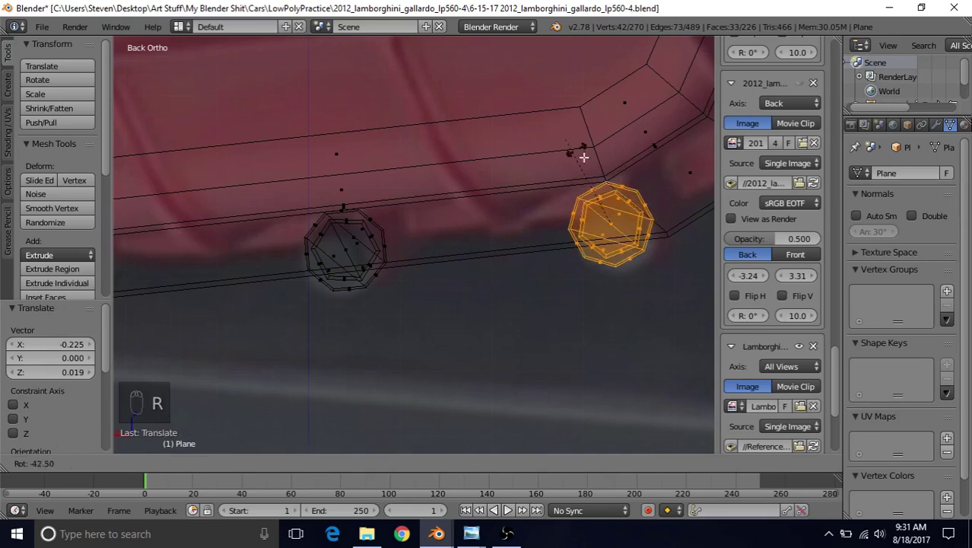
left_click(594, 149)
key("g")
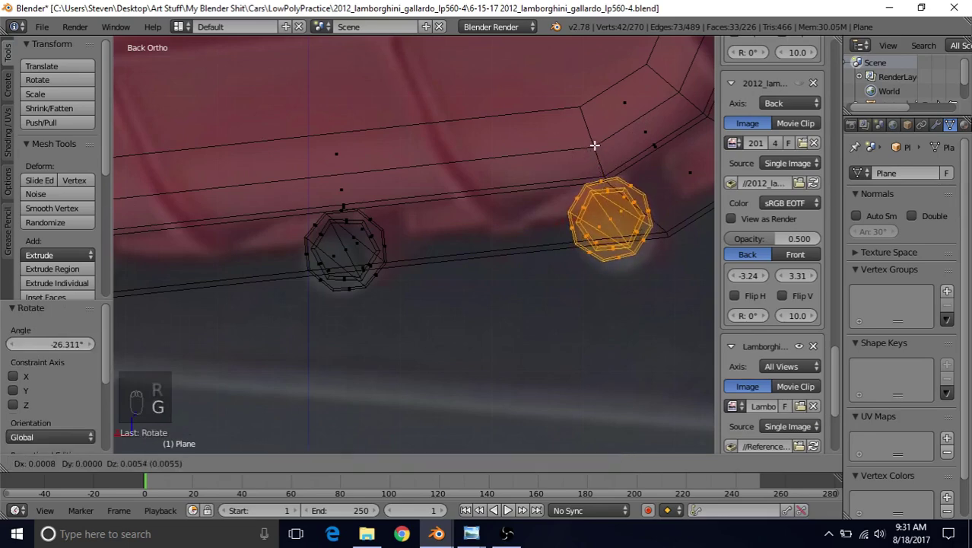
left_click(594, 145)
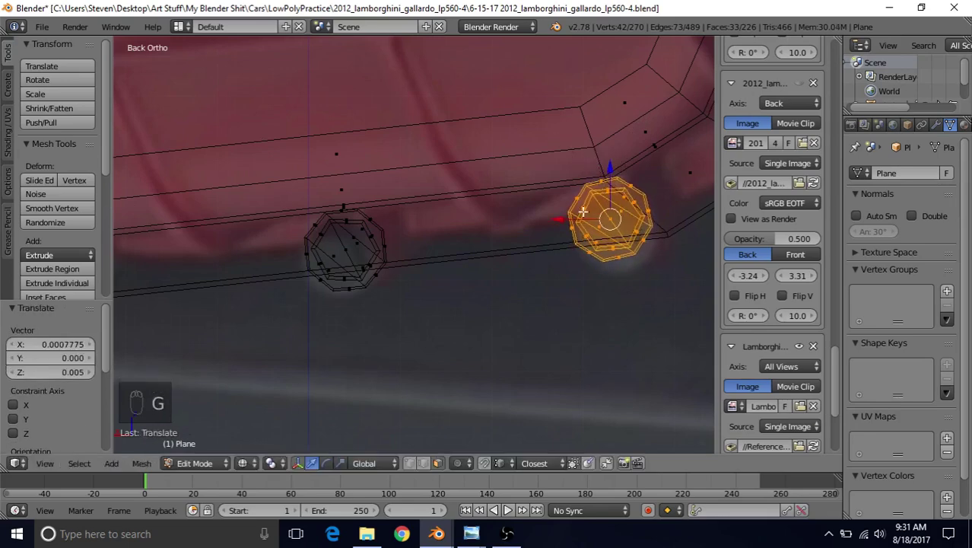
Step: Check the three bottom bolts on the cover with solid shading in Object Mode
key("z")
scroll(578, 190, "down", 3)
key("Tab")
middle_click_drag(534, 228, 480, 217)
scroll(515, 193, "up", 3)
scroll(536, 193, "down", 5)
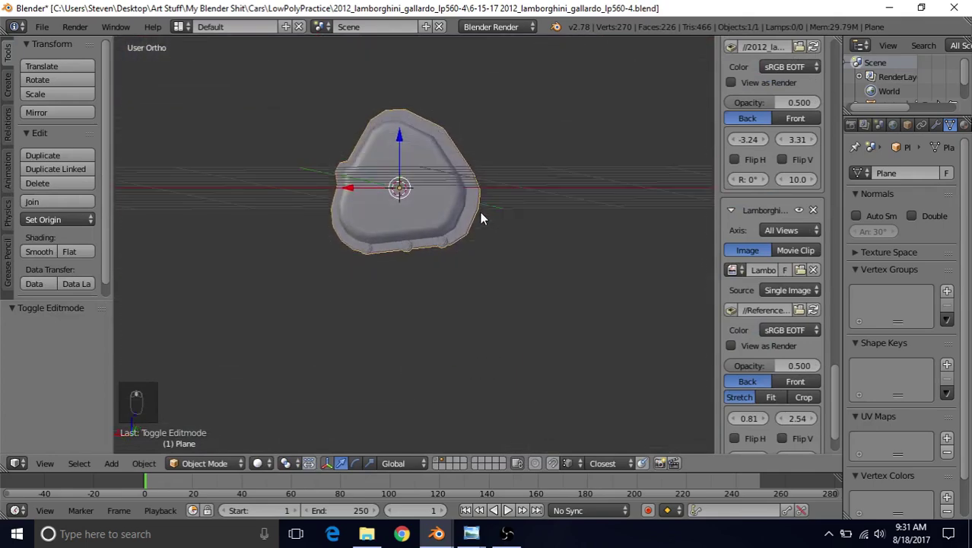
scroll(480, 217, "up", 2)
Step: Compare the modelled bottom bolts with the red cover in the reference photo, including the bolt positions on the upper rim
mouse_move(472, 533)
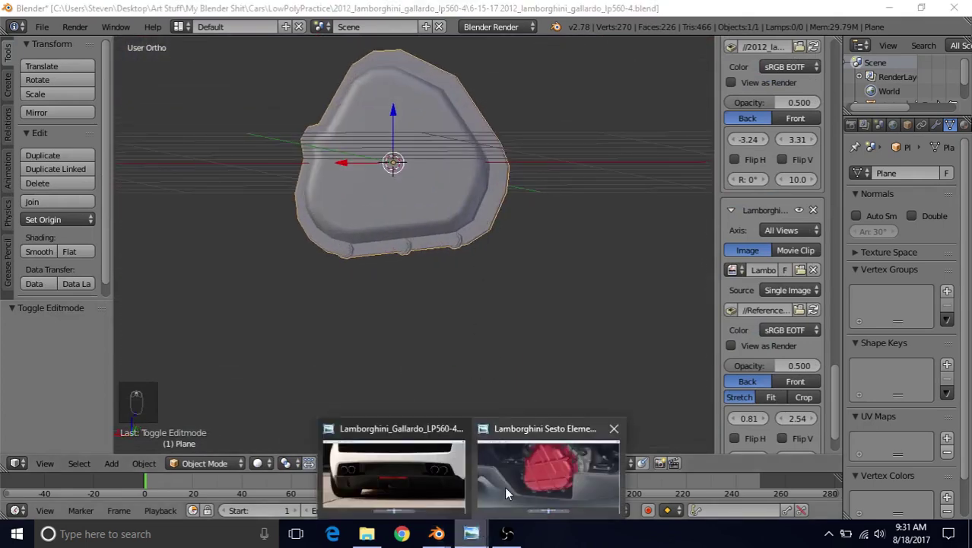
left_click(507, 491)
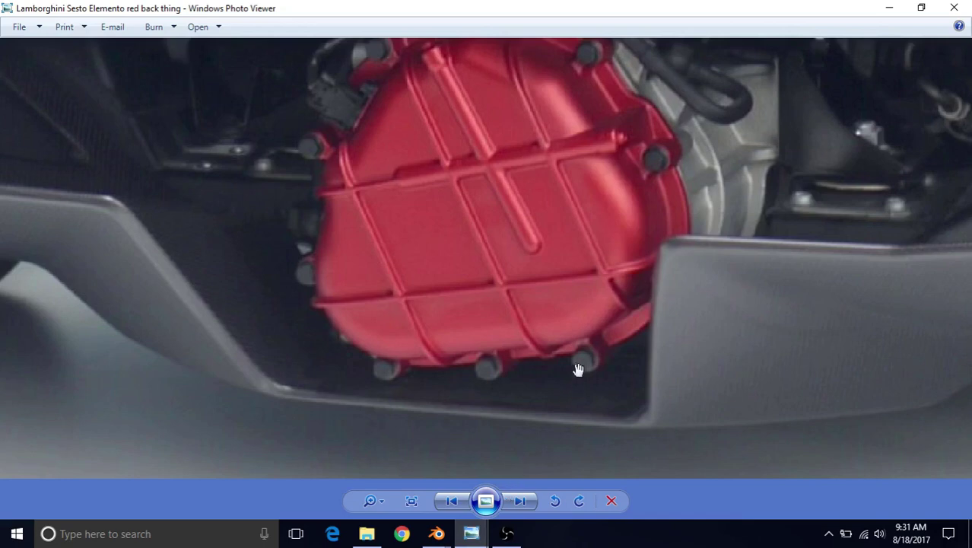
mouse_move(437, 533)
left_click(536, 466)
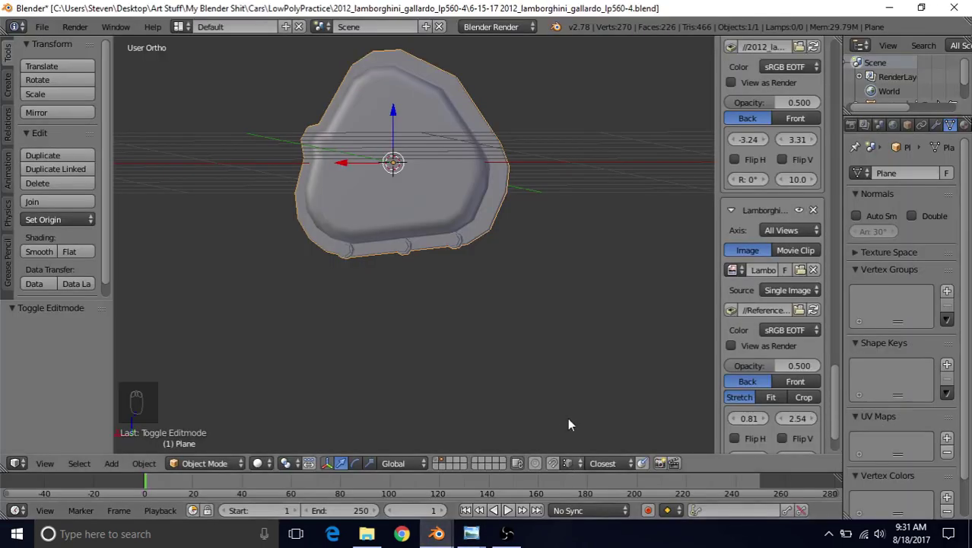
scroll(462, 247, "up", 5)
scroll(456, 266, "down", 2)
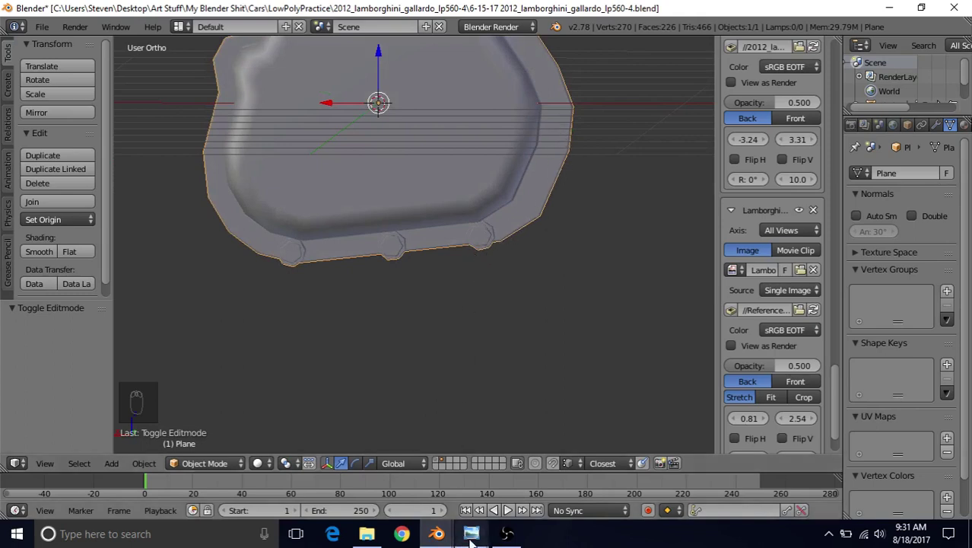
mouse_move(471, 534)
left_click(563, 498)
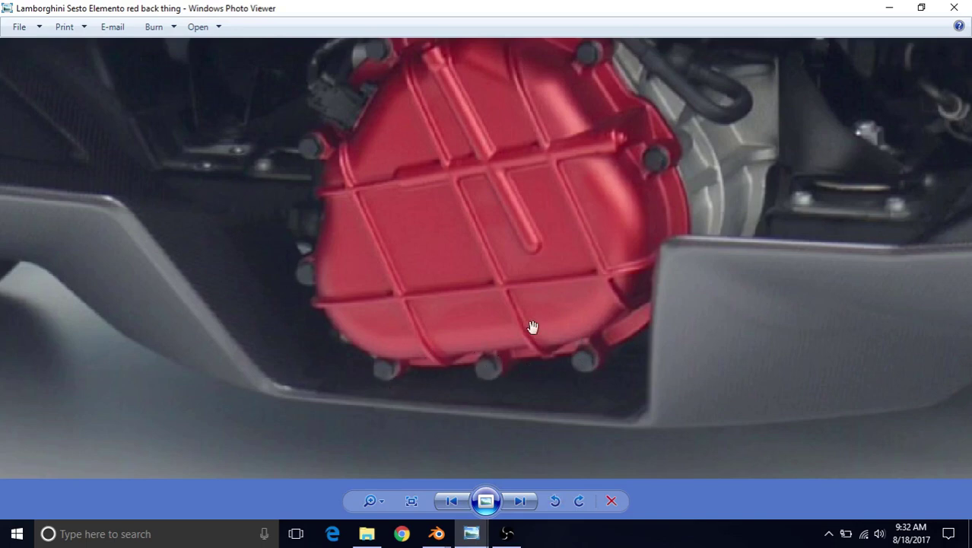
left_click_drag(577, 282, 556, 321)
scroll(431, 274, "down", 1)
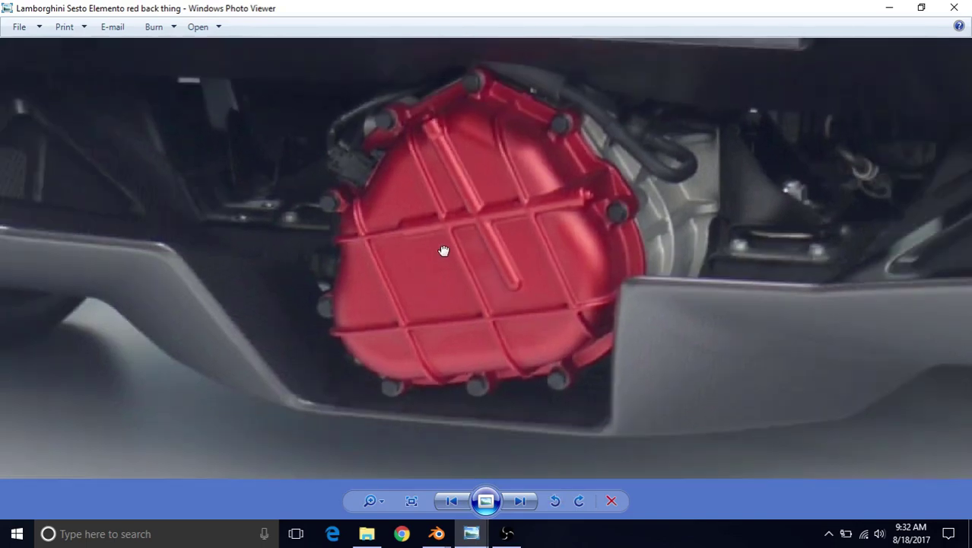
mouse_move(437, 533)
left_click(570, 465)
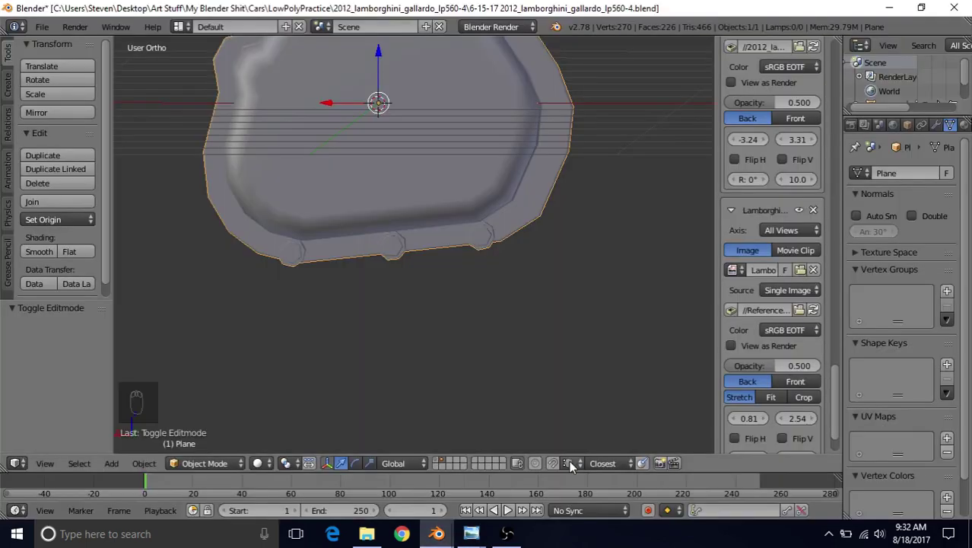
Step: In wireframe back view, examine how the cover's outer rim lines up with the remaining reference bolts around the sides and top
middle_click_drag(502, 261, 500, 287)
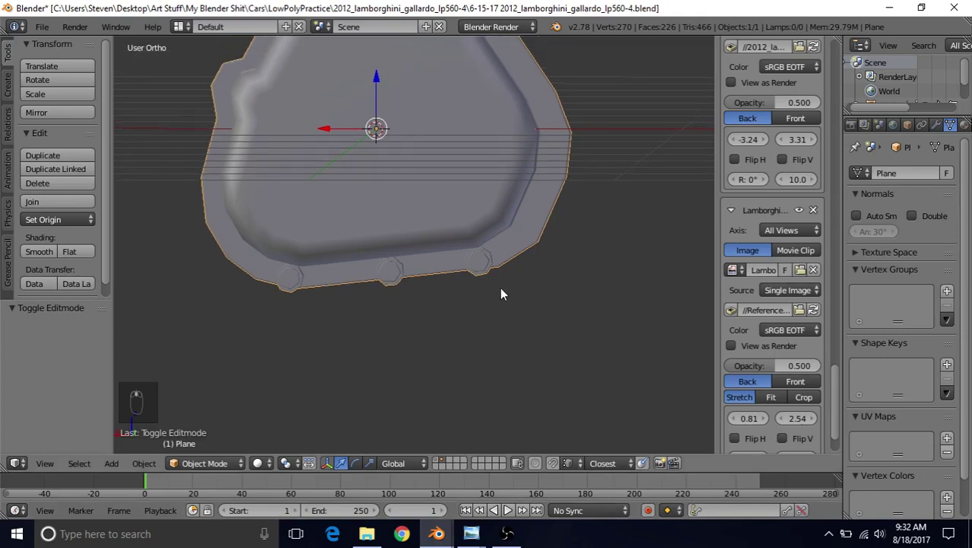
key("ctrl+KP_1")
key("z")
middle_click_drag(282, 125, 373, 210, "shift")
scroll(372, 211, "up", 1)
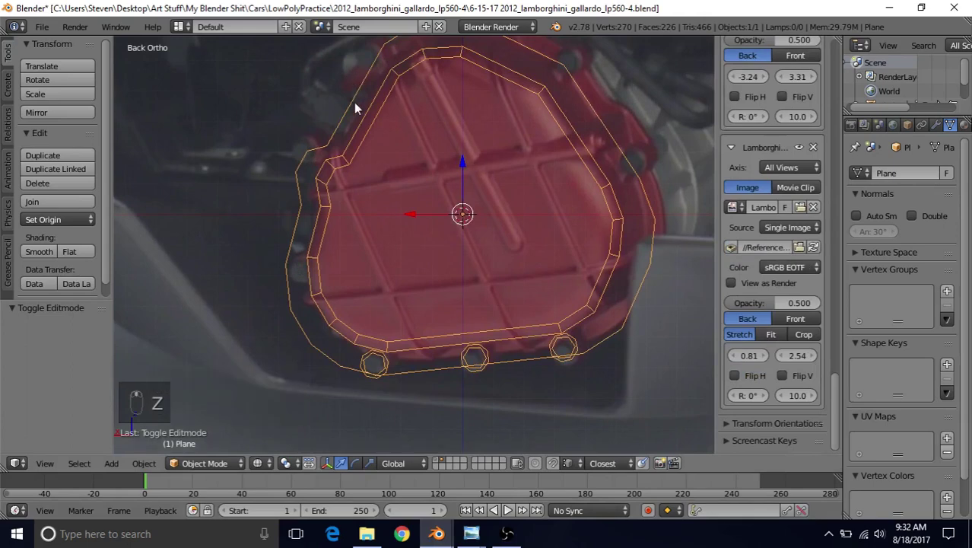
middle_click_drag(354, 102, 355, 177, "shift")
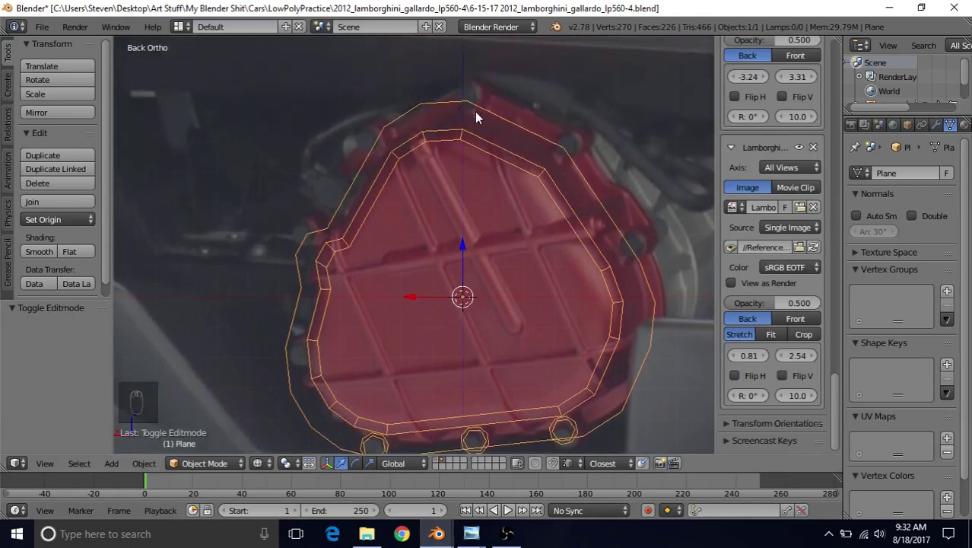
middle_click_drag(565, 262, 566, 232, "shift")
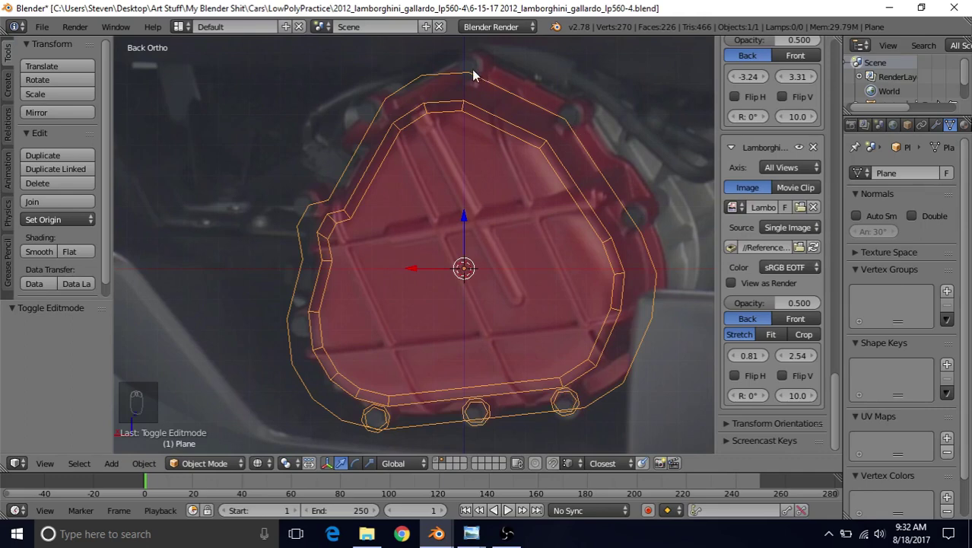
Step: Examine the whole cover and its three bottom bolts in solid shading from behind and from angled views
key("Tab")
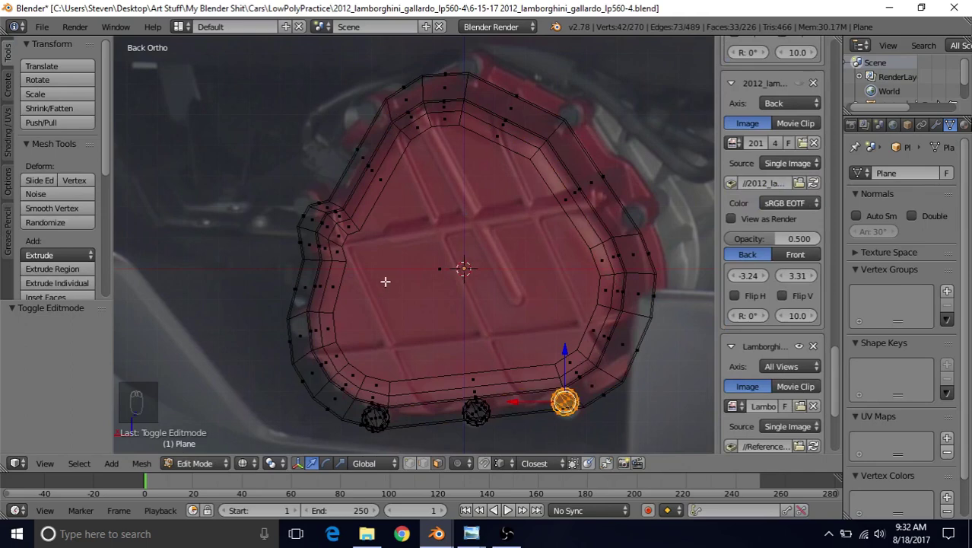
scroll(479, 326, "down", 1)
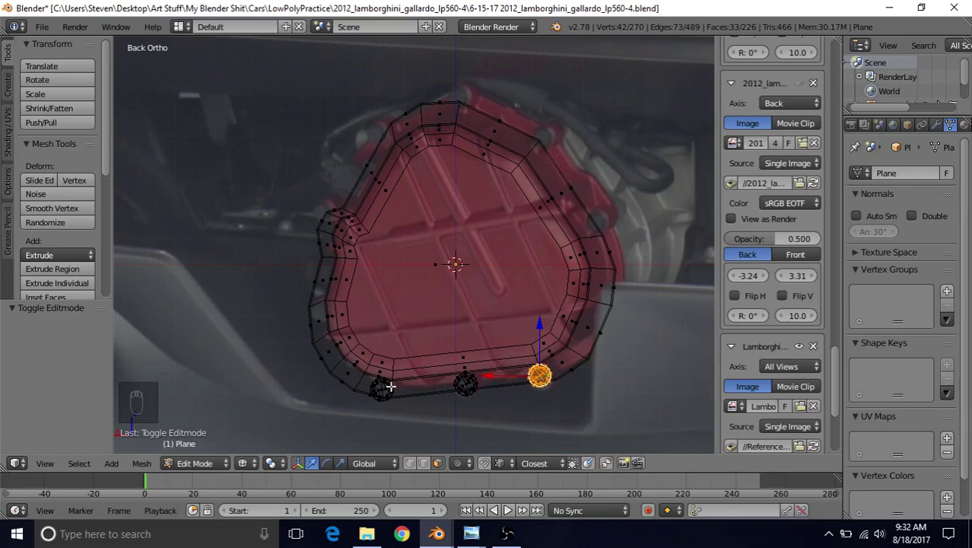
key("Tab")
scroll(444, 395, "down", 1)
key("z")
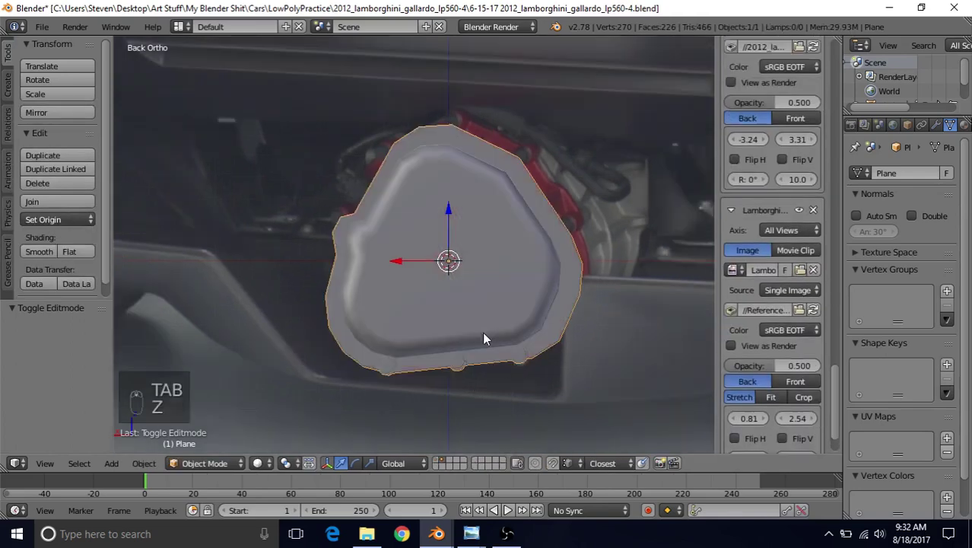
scroll(487, 304, "down", 1)
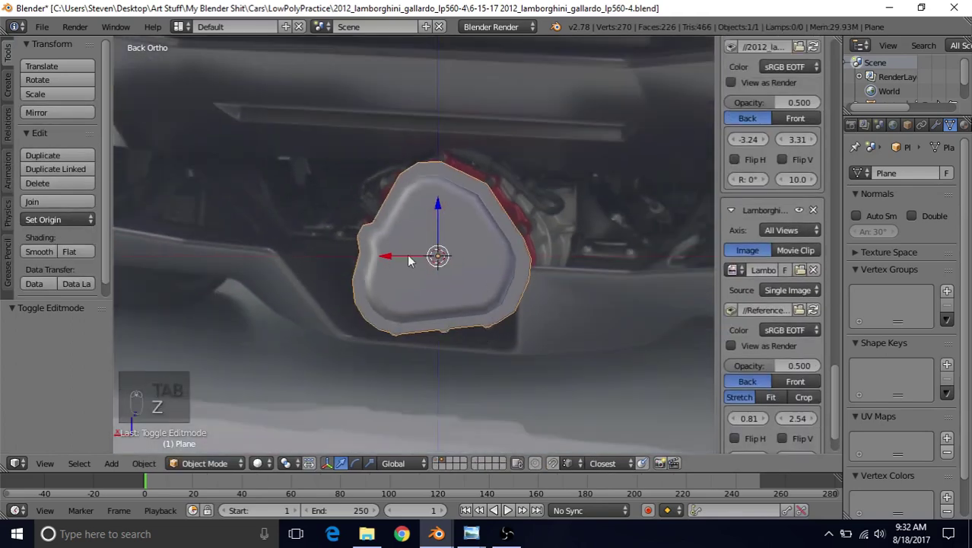
middle_click_drag(407, 254, 459, 238)
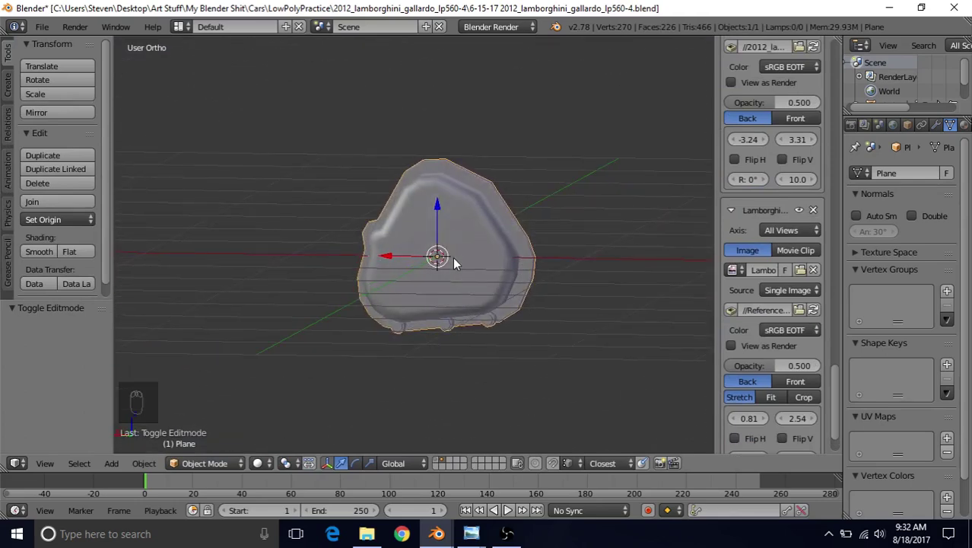
scroll(456, 256, "up", 1)
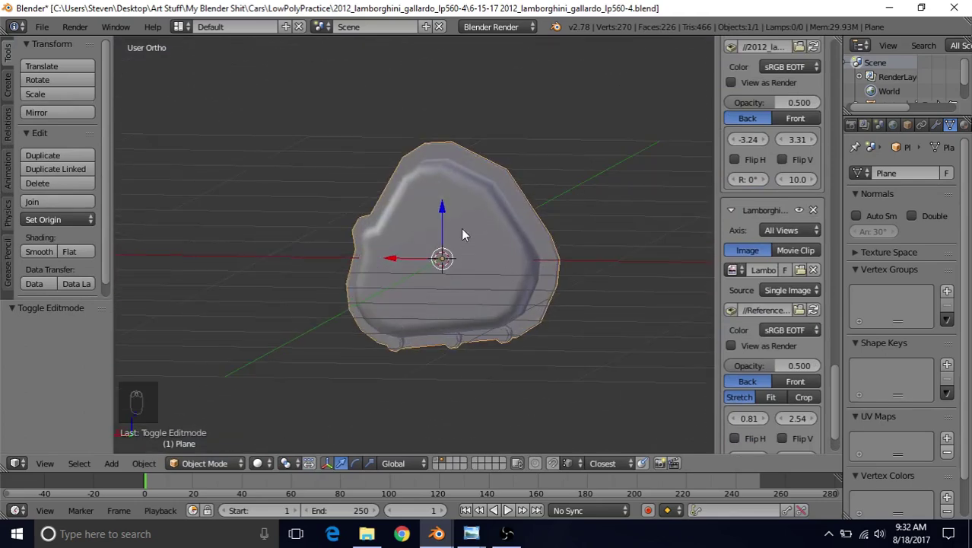
scroll(450, 218, "down", 1)
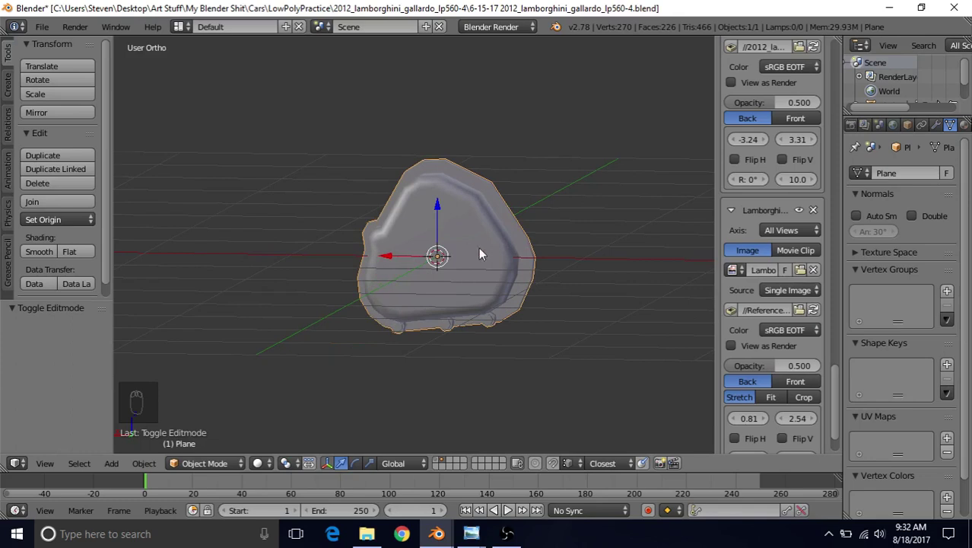
middle_click_drag(478, 246, 408, 295)
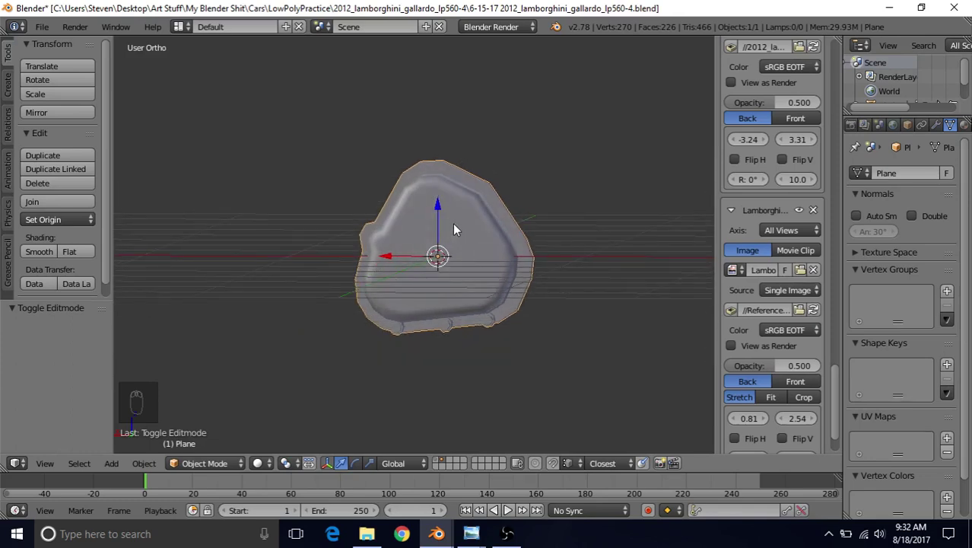
Step: Duplicate the cover in place and move the copy to layer 1
key("shift+d")
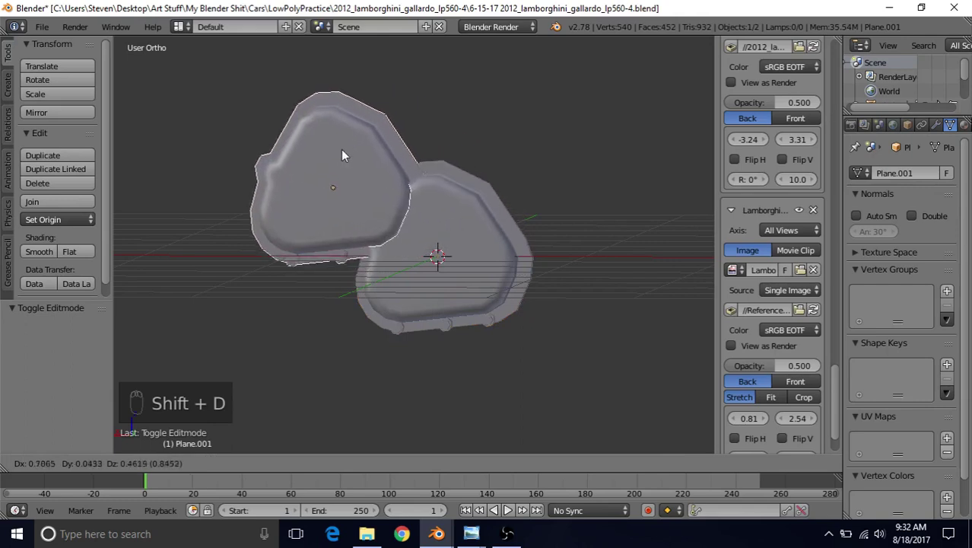
right_click(317, 184)
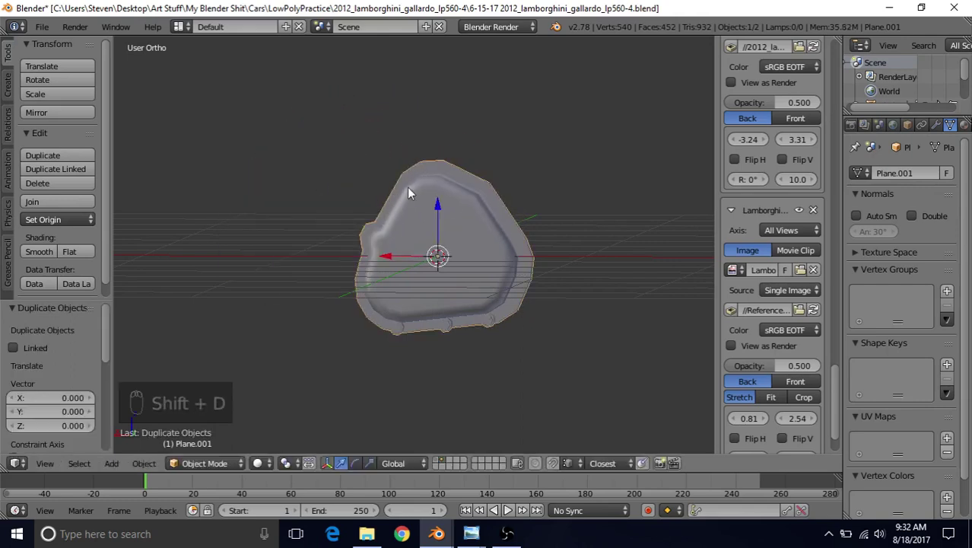
key("m")
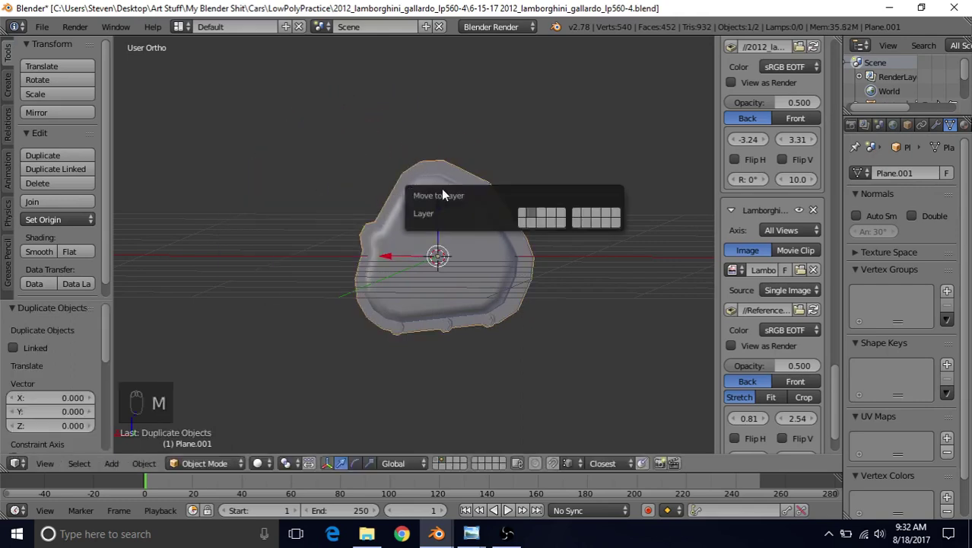
left_click(521, 215)
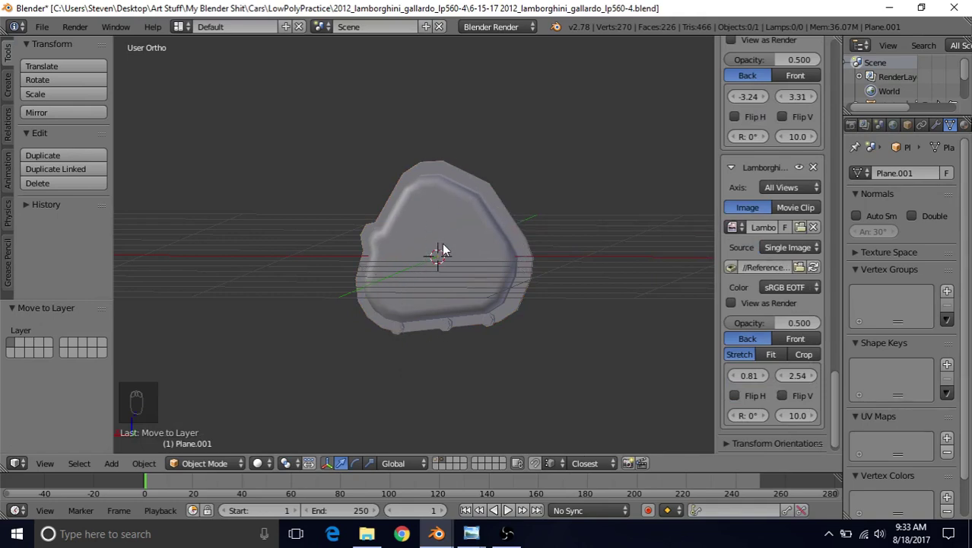
Step: Display layer 1 with the car body and inspect where the copied cover sits relative to the car
middle_click_drag(443, 251, 503, 256, "shift")
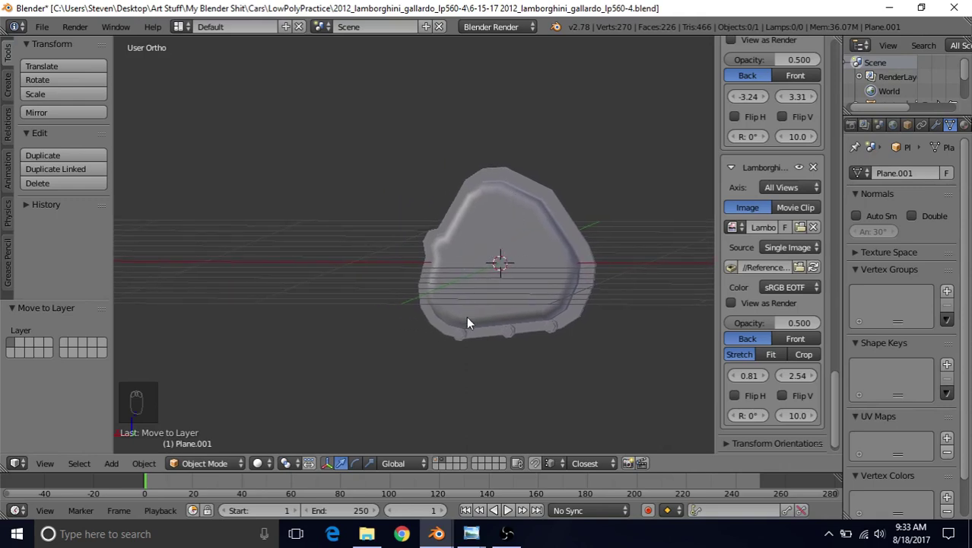
left_click(437, 459, "shift")
middle_click_drag(471, 314, 384, 280)
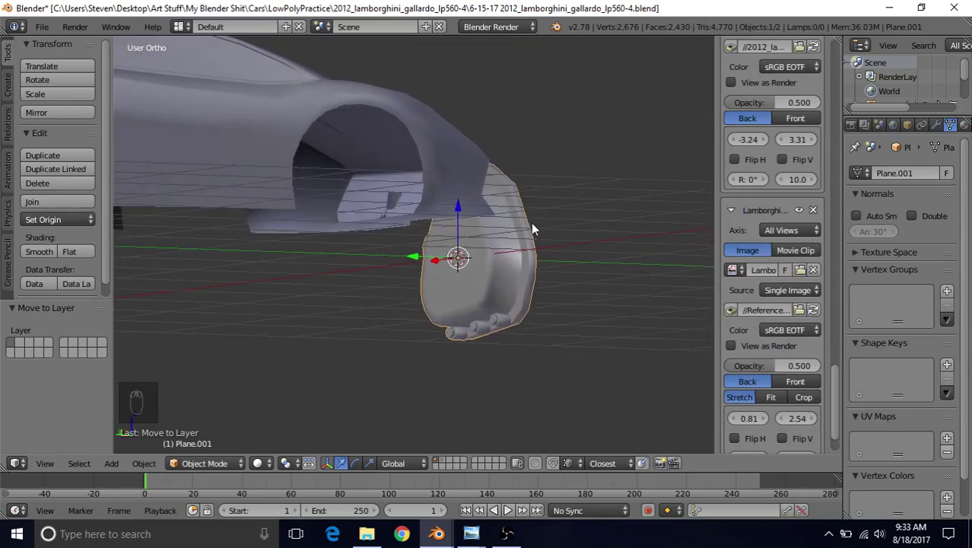
scroll(497, 286, "down", 2)
middle_click_drag(450, 272, 286, 185)
middle_click_drag(432, 244, 502, 214)
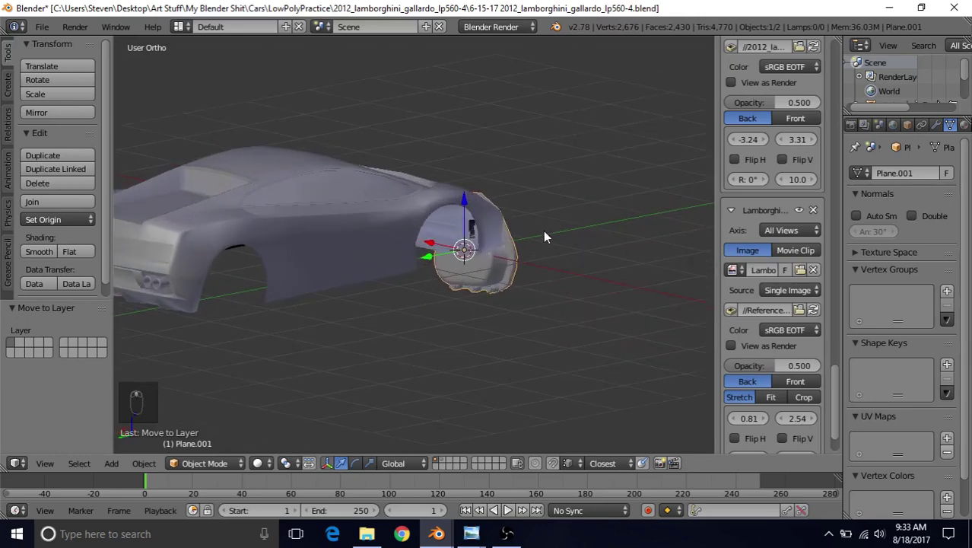
Step: Select the copied cover's entire mesh in Edit Mode and move it about 6.065 along Y, behind the car's rear
key("Tab")
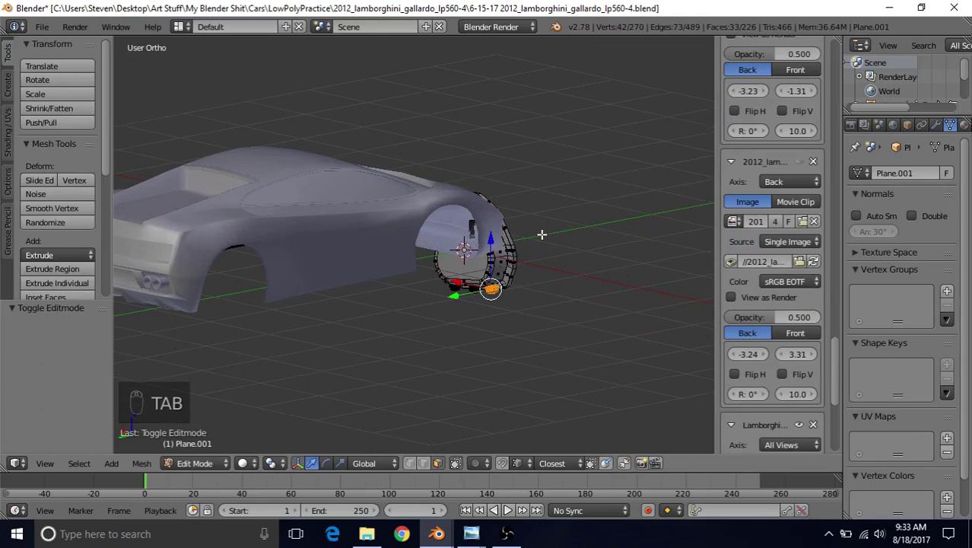
key("a")
key("a")
key("a")
key("a")
scroll(359, 327, "down", 2)
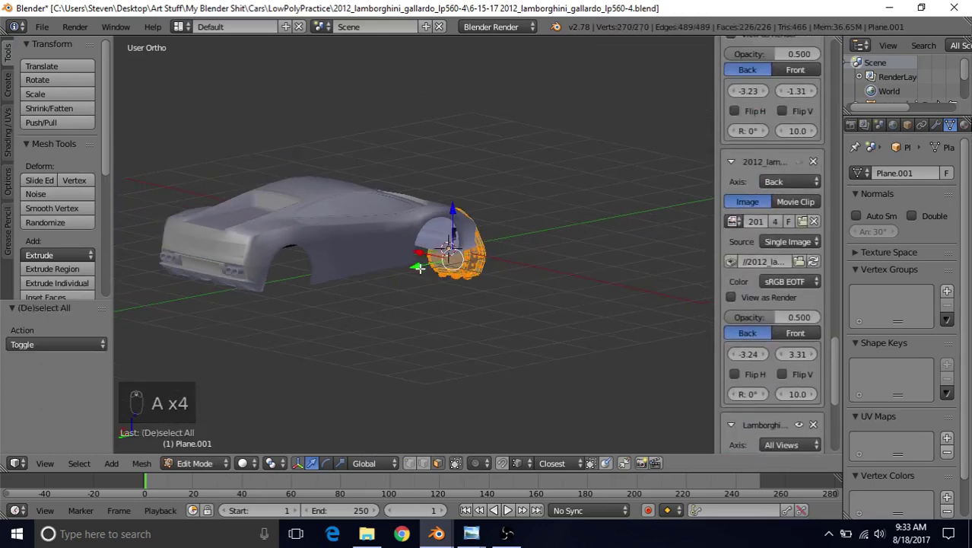
key("g")
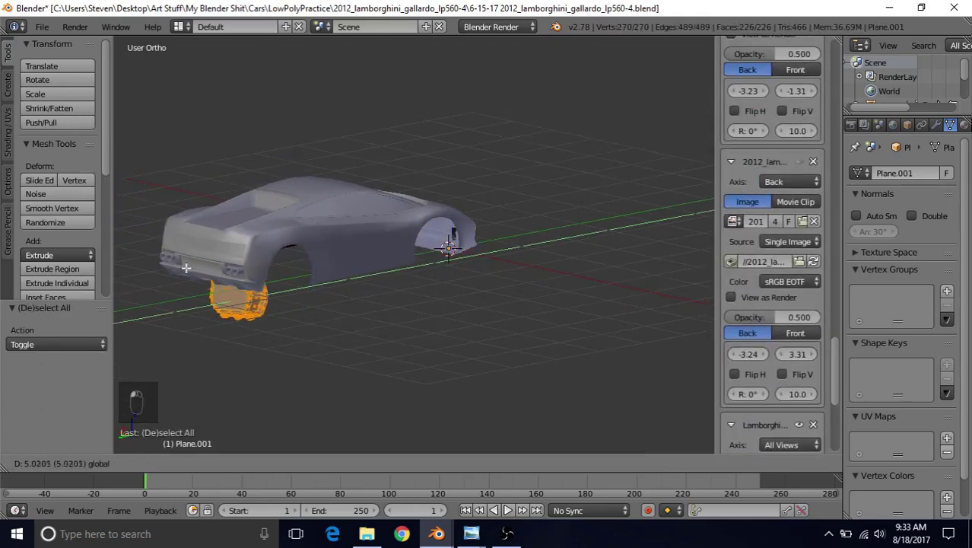
left_click(143, 270)
middle_click_drag(321, 244, 361, 241)
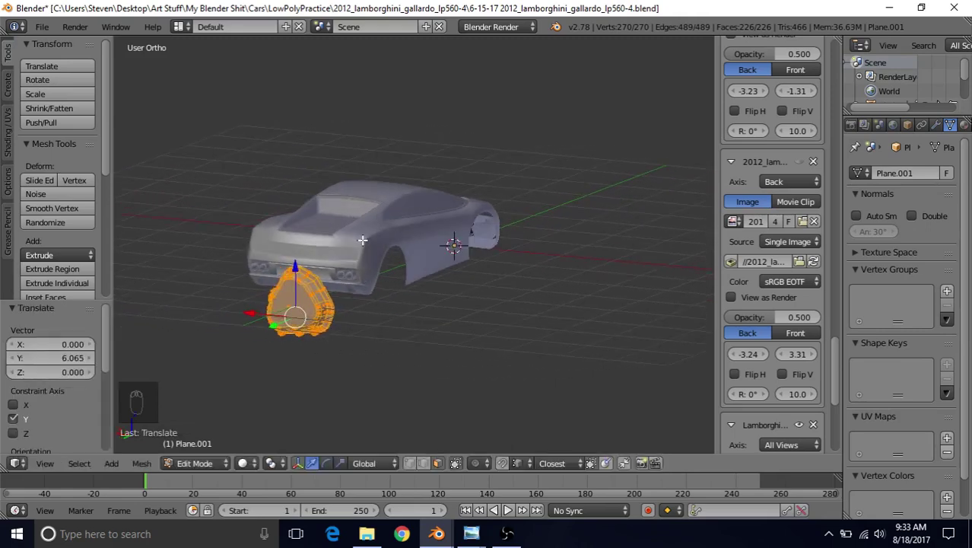
Step: In back view, show the 2012 Lamborghini blueprint background and hide the red cover reference photo
key("ctrl+KP_1")
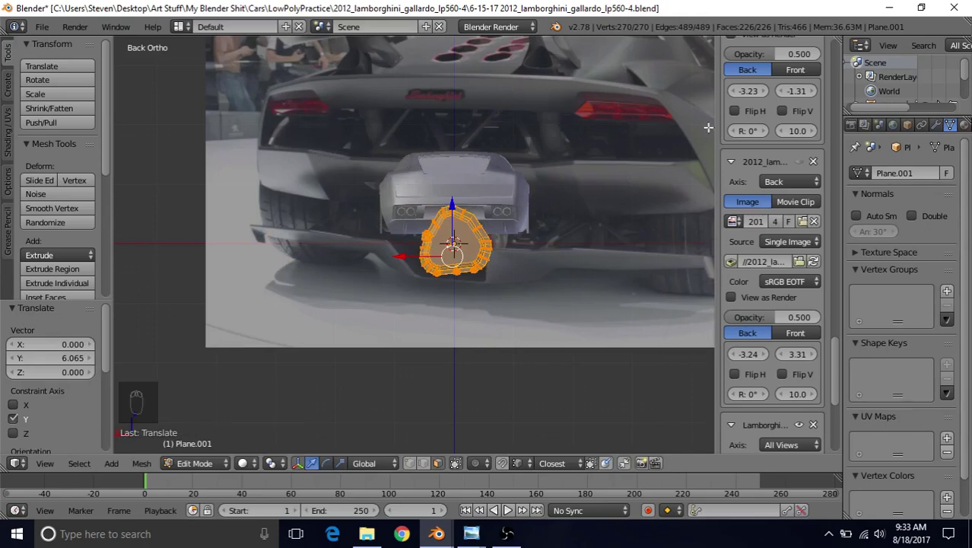
left_click(799, 162)
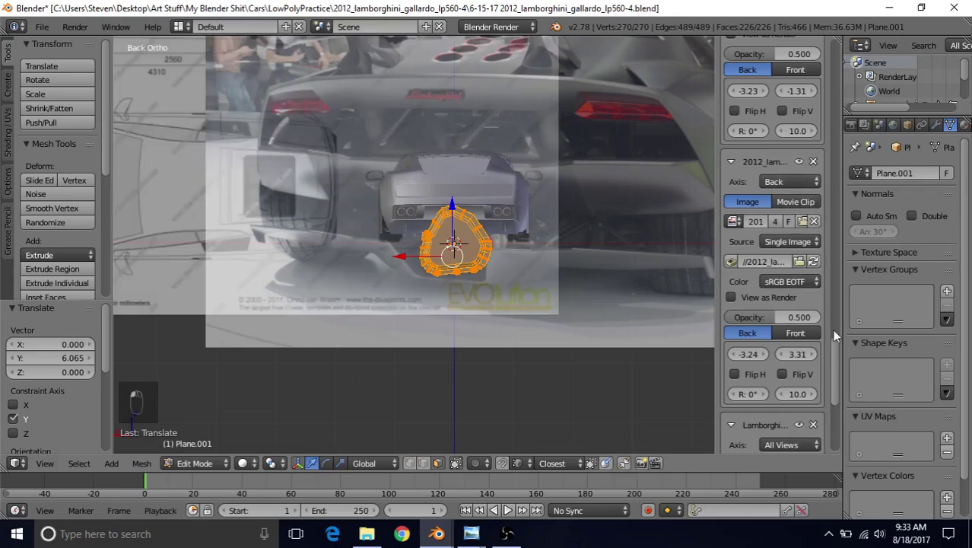
scroll(795, 191, "down", 8)
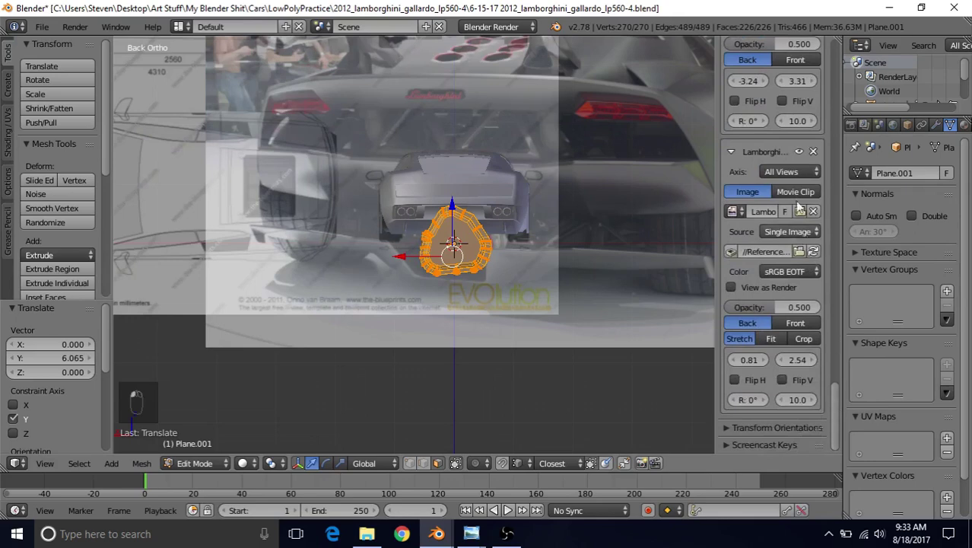
left_click(799, 153)
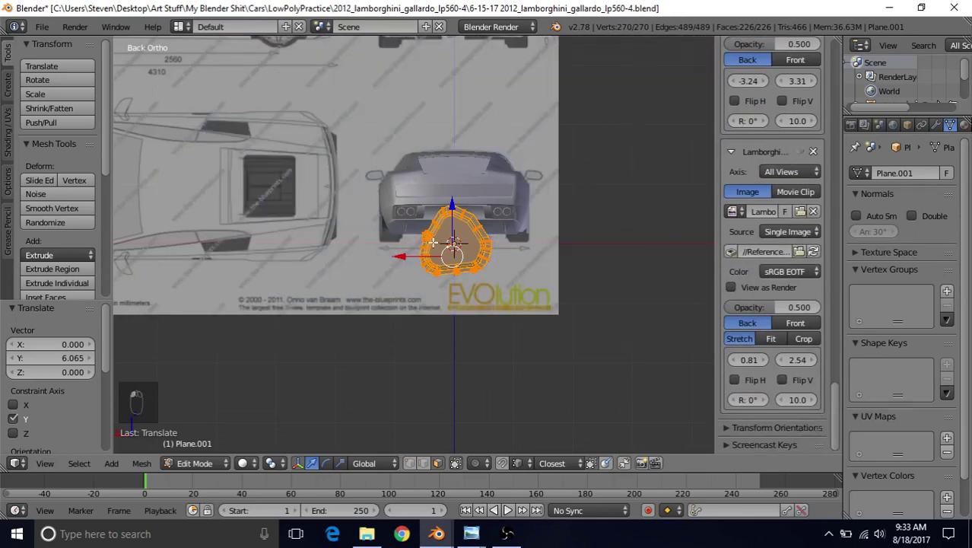
Step: In wireframe, scale the copied cover to about 0.334 and move it about -0.057 in X and 0.522 in Z, centred on the rear bumper
scroll(432, 242, "up", 5)
middle_click_drag(484, 167, 433, 167, "shift")
key("z")
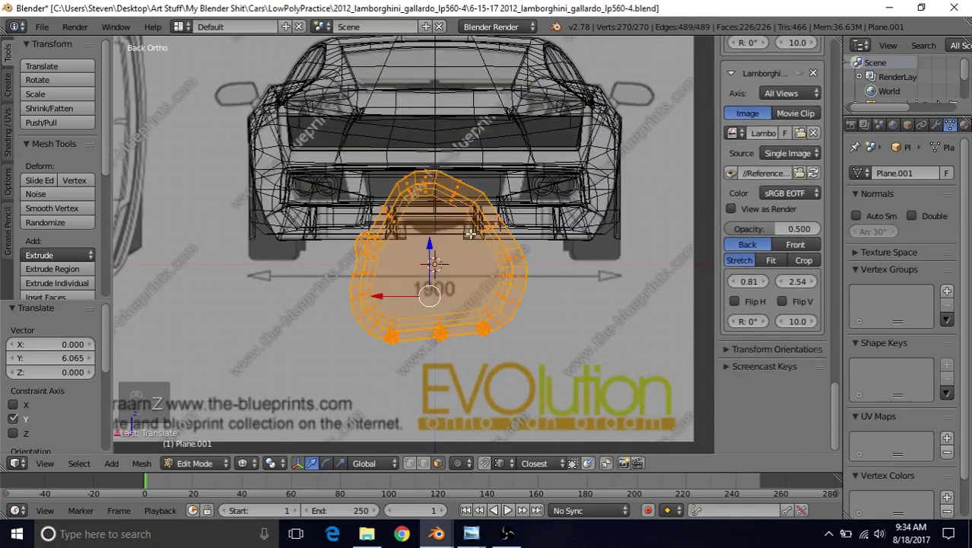
scroll(471, 233, "up", 2)
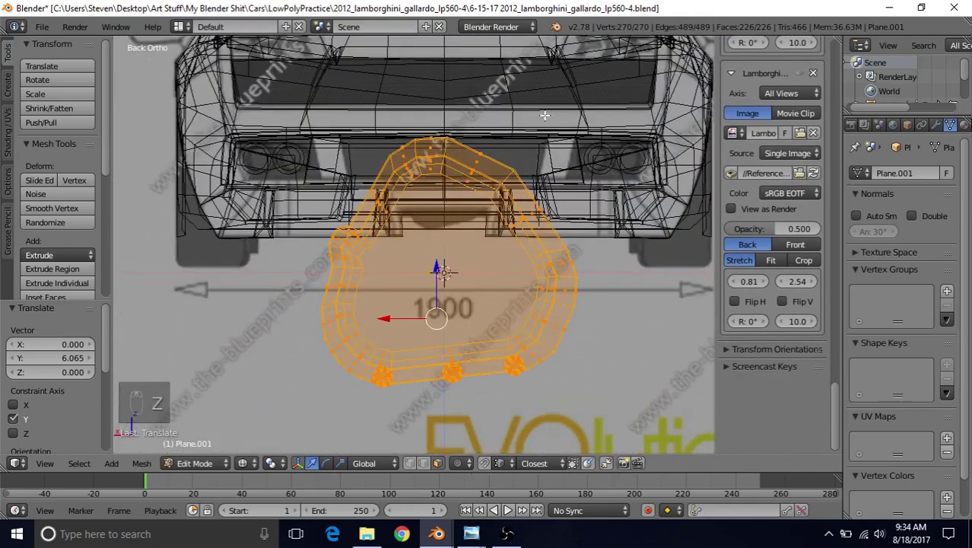
key("s")
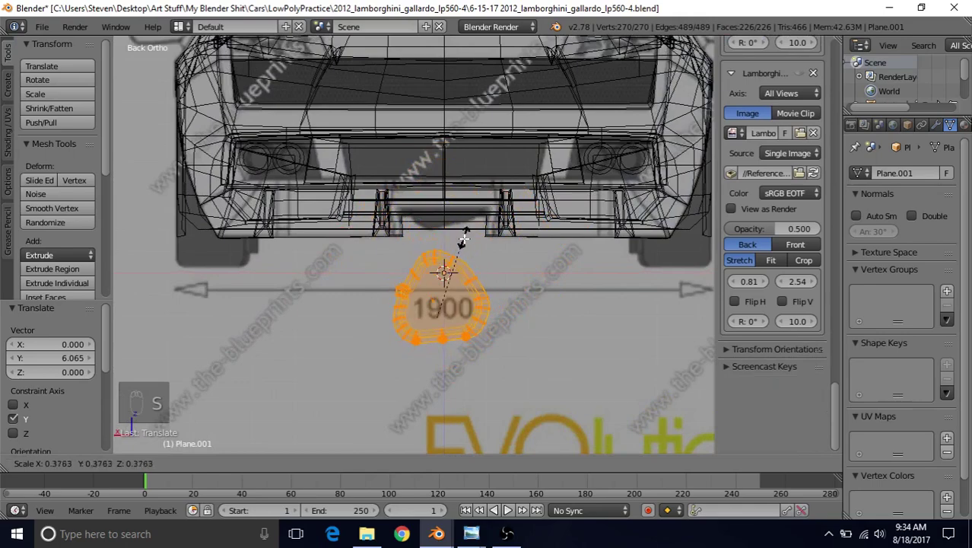
left_click(456, 251)
key("g")
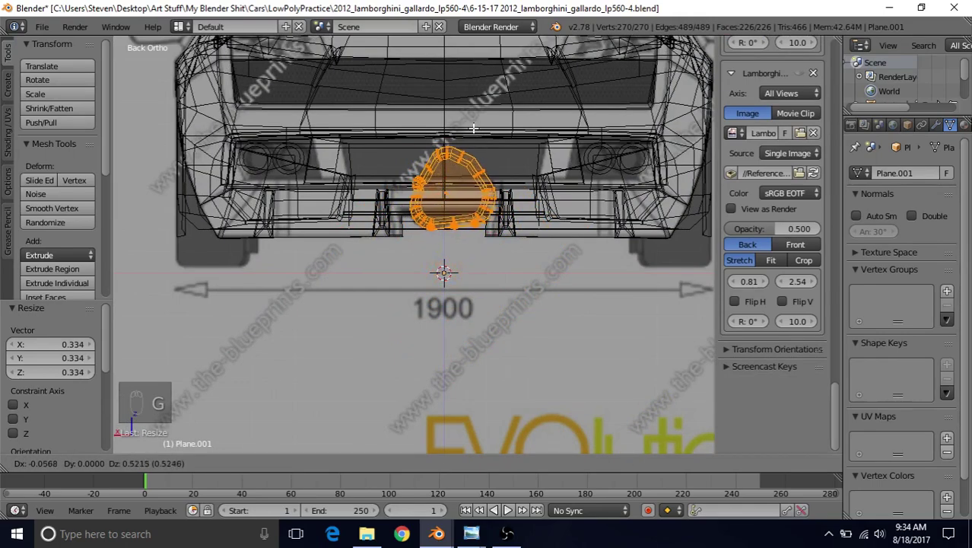
left_click(473, 128)
Step: Switch to Windows Photo Viewer to examine the red cover's size and tilt within the rear diffuser, and return to Blender
scroll(473, 128, "up", 5)
middle_click_drag(448, 199, 421, 244, "shift")
mouse_move(471, 533)
left_click(553, 489)
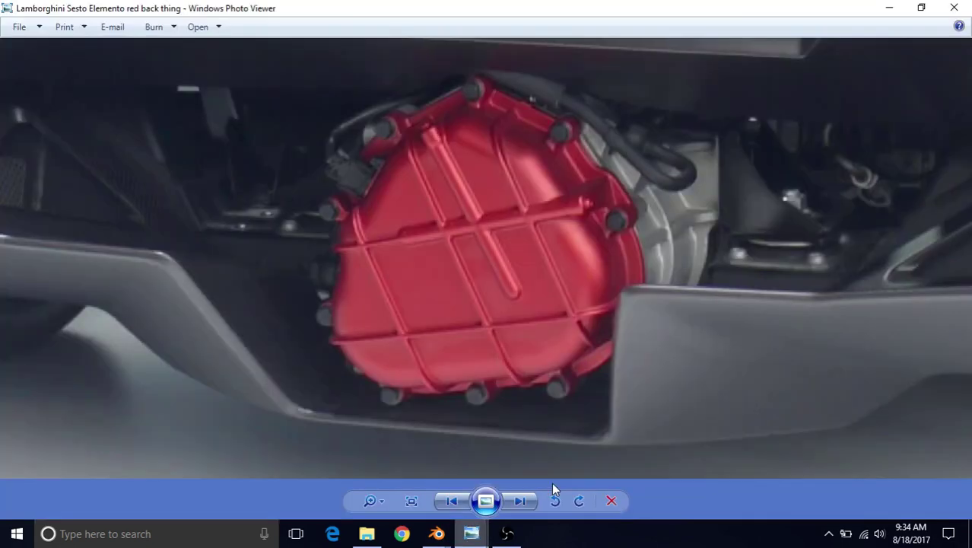
scroll(418, 322, "down", 2)
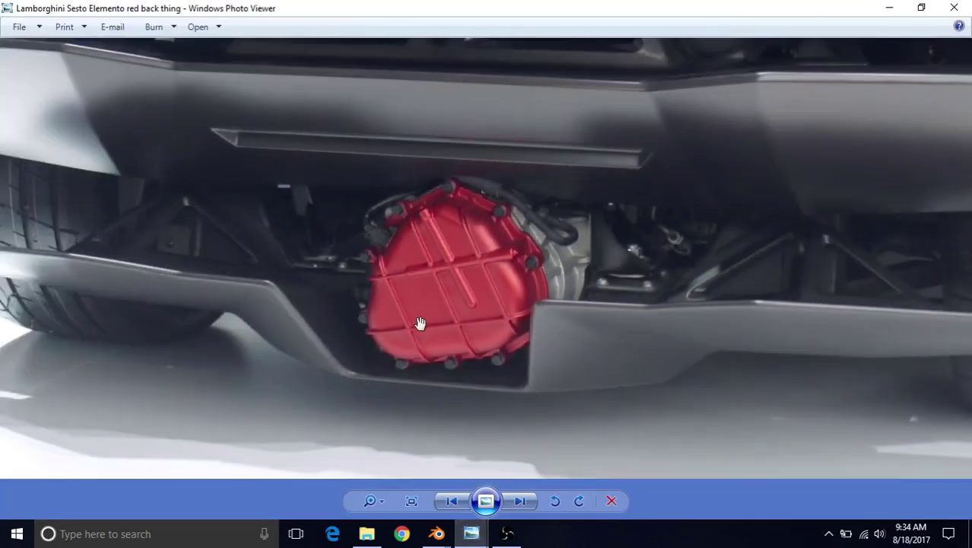
scroll(421, 323, "down", 2)
scroll(440, 371, "up", 3)
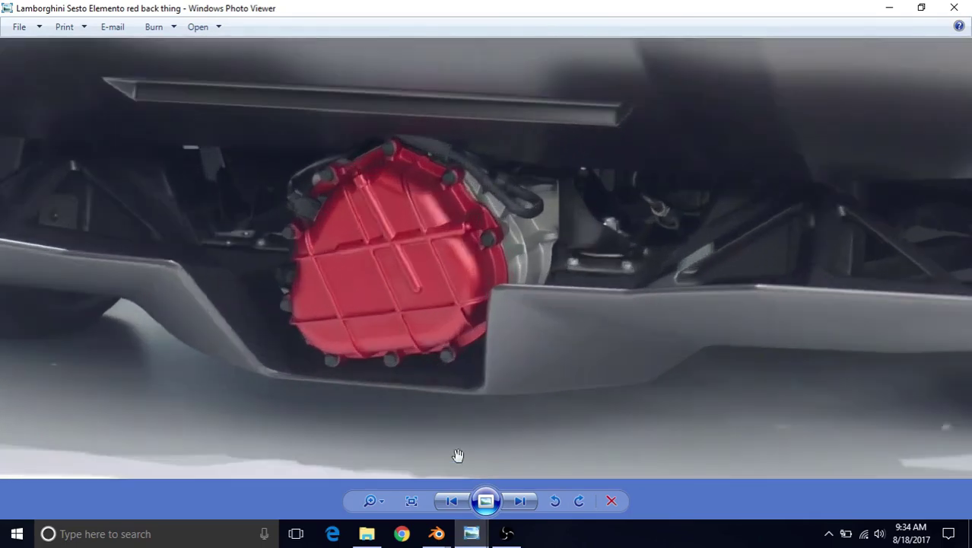
mouse_move(437, 533)
left_click(569, 477)
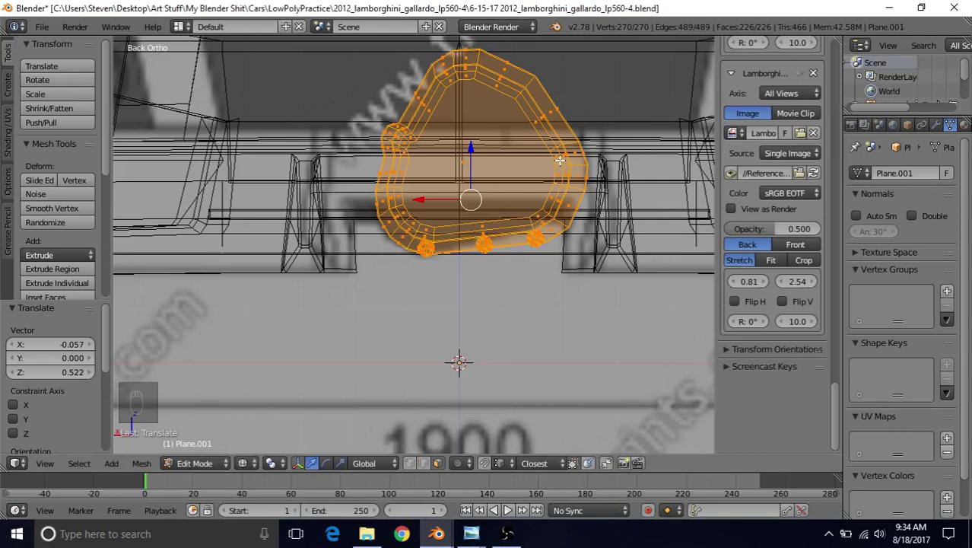
Step: Rotate the copied cover about -6.64°, shift it about 0.013 in X and 0.007 in Z, and check its placement in solid shading
key("r")
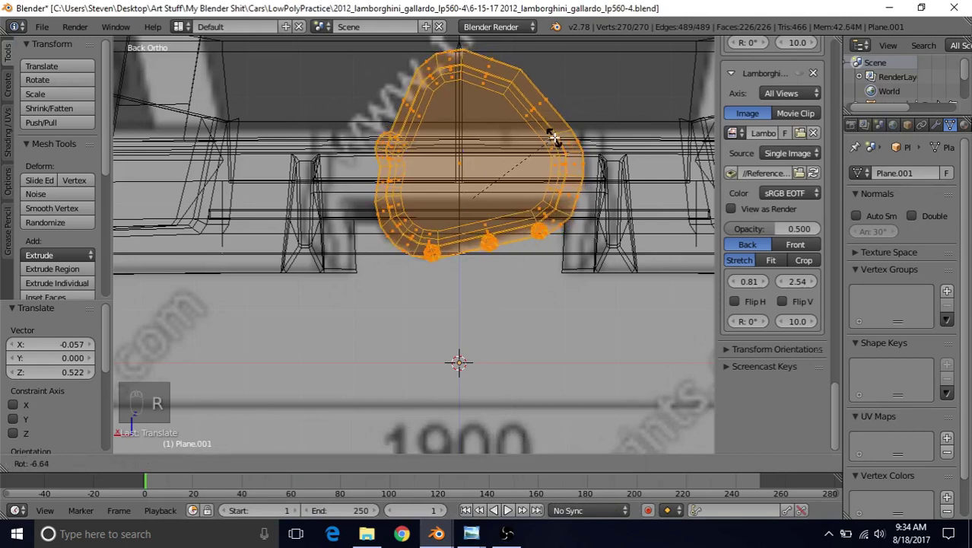
left_click(552, 138)
key("g")
left_click(548, 134)
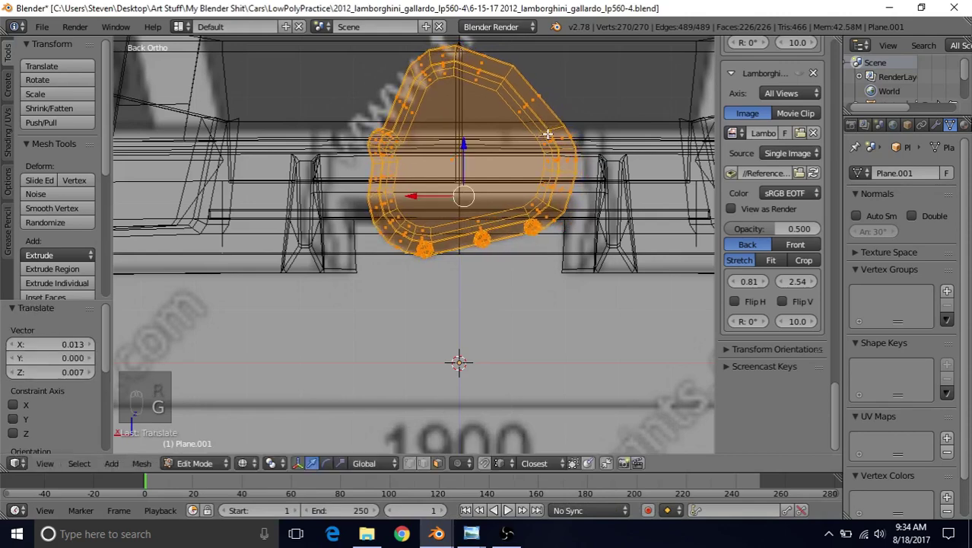
key("z")
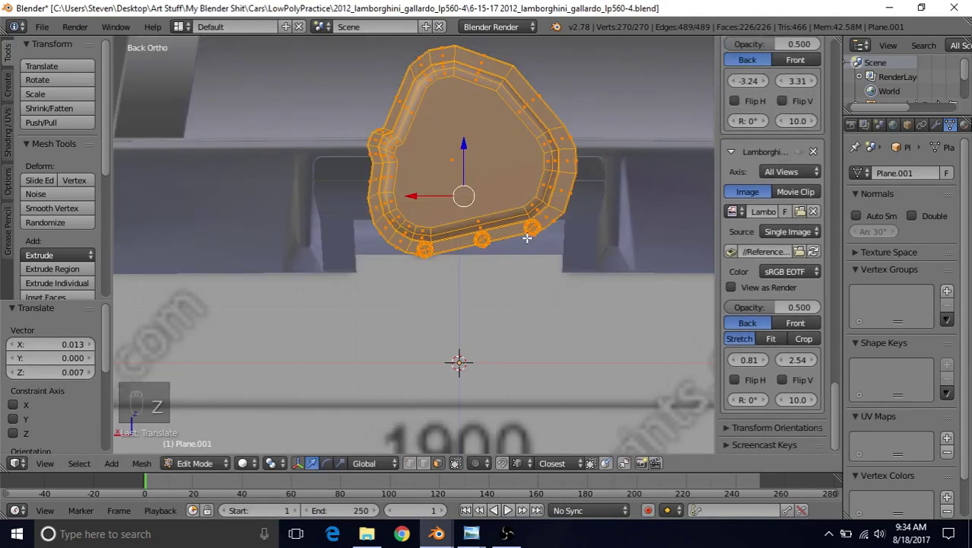
middle_click_drag(527, 239, 493, 204)
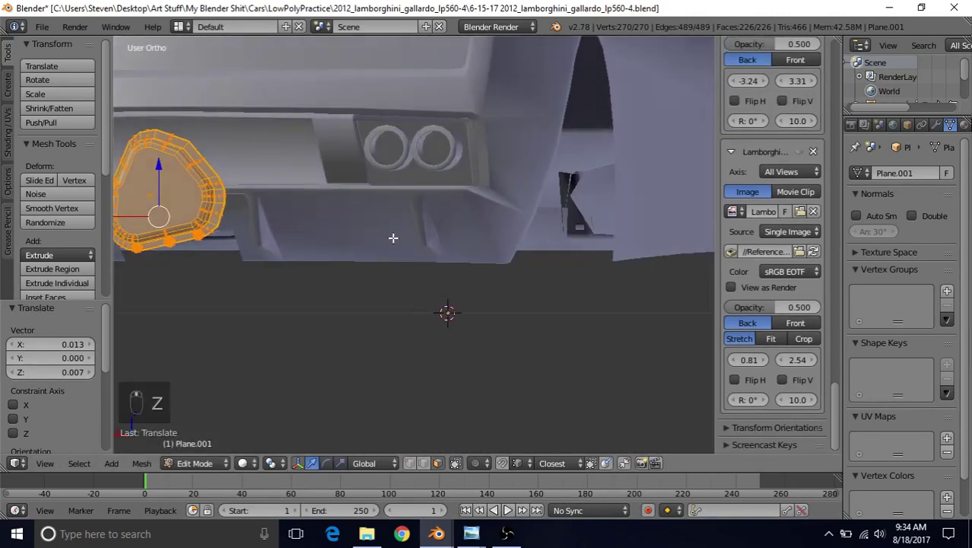
Step: Move the copied cover about -0.390 along Y, beneath the car's rear bumper
key("KP_Decimal")
scroll(401, 268, "down", 6)
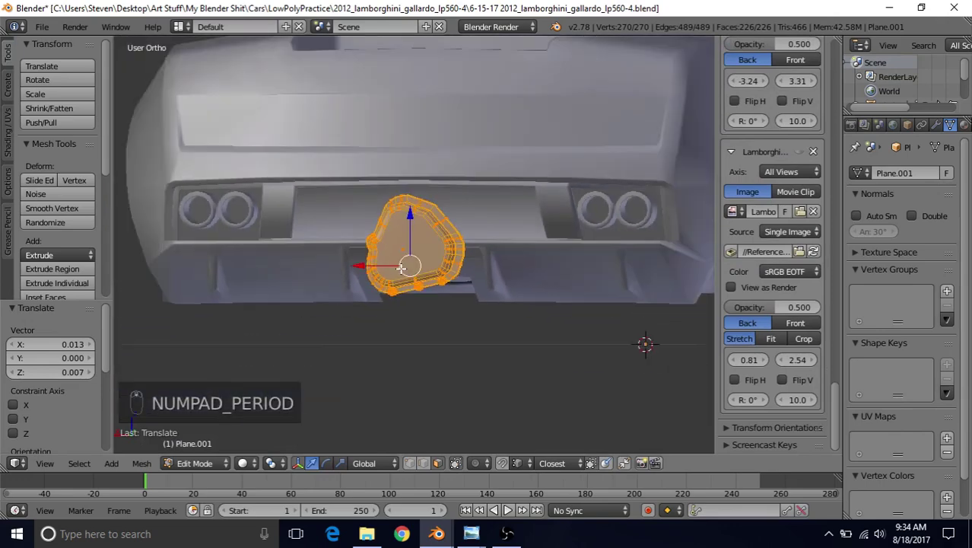
middle_click_drag(434, 207, 441, 227)
key("g")
key("y")
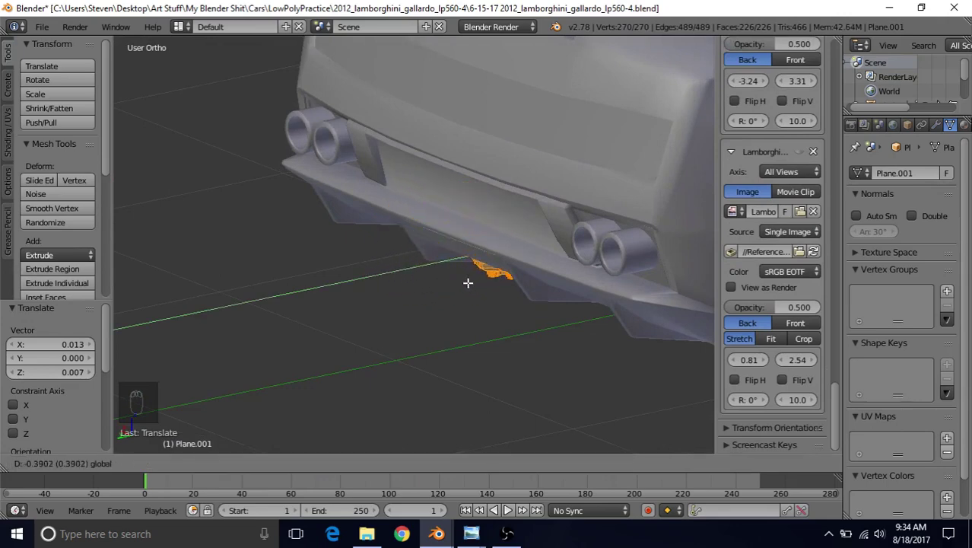
left_click(468, 282)
Step: Switch to Windows Photo Viewer to check how deep the part sits within the rear diffuser, and return to Blender
left_click(471, 533)
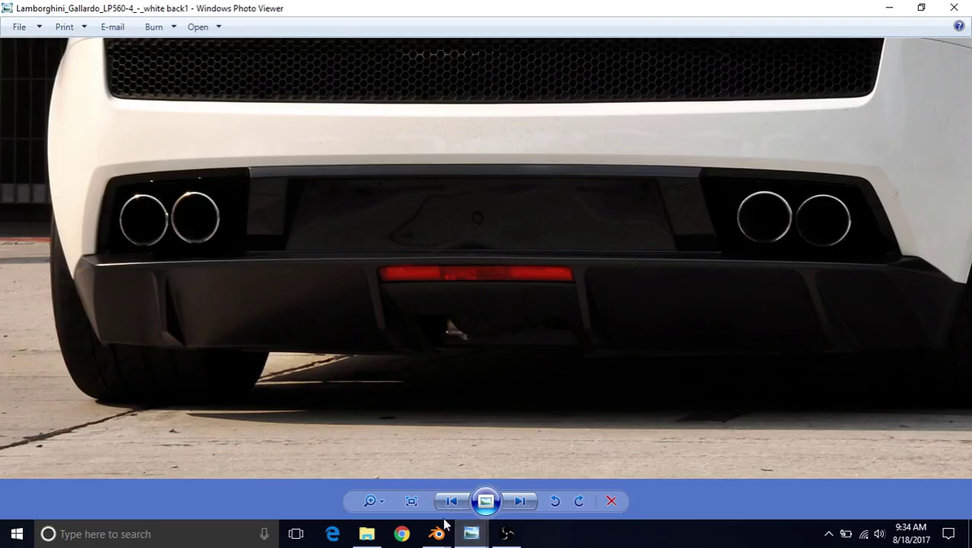
mouse_move(439, 533)
left_click(554, 487)
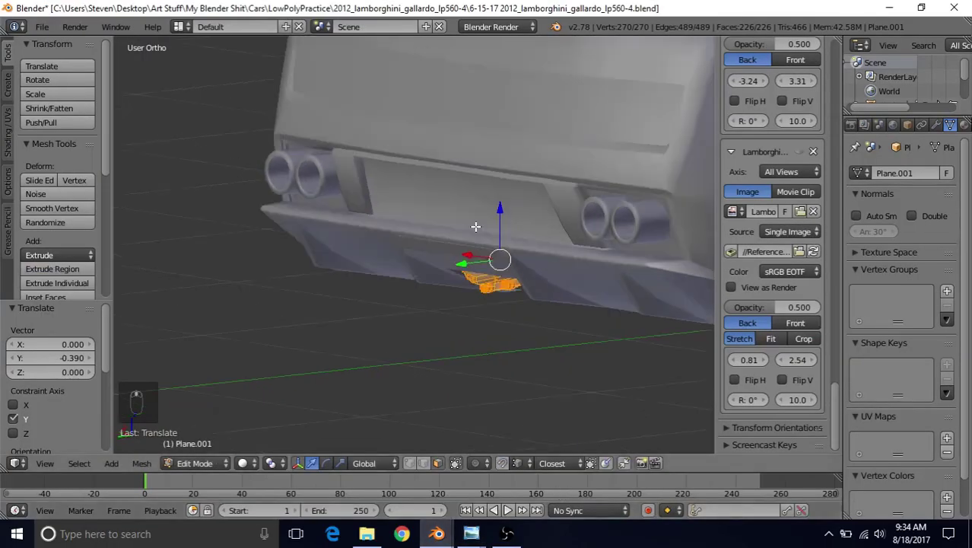
Step: Adjust the copied cover's depth along Y within the diffuser opening and return to Object Mode
middle_click_drag(475, 226, 457, 251)
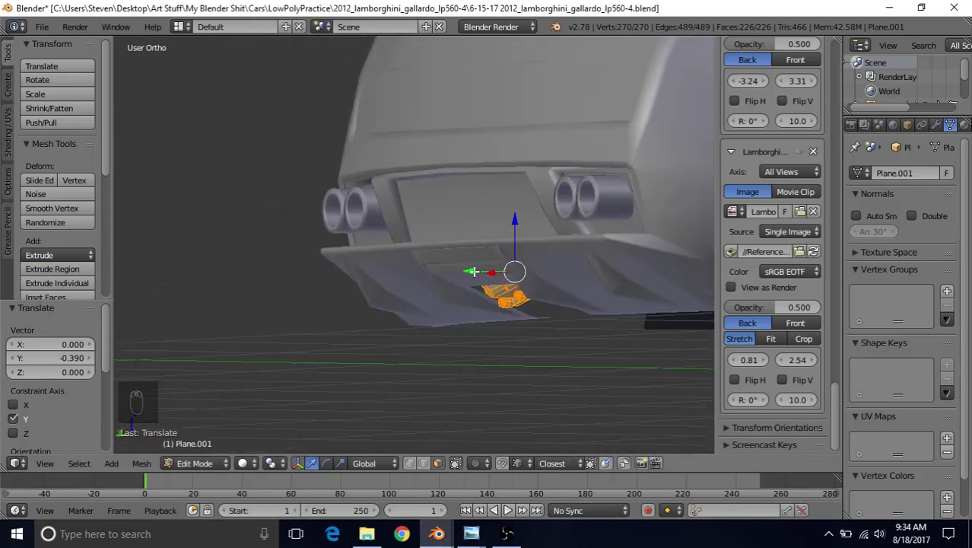
left_click_drag(472, 271, 487, 290)
key("Tab")
Step: Examine the cover's fit in the diffuser opening from several rear angles, close up and with the whole rear in view
middle_click_drag(487, 290, 543, 227)
scroll(425, 318, "up", 5)
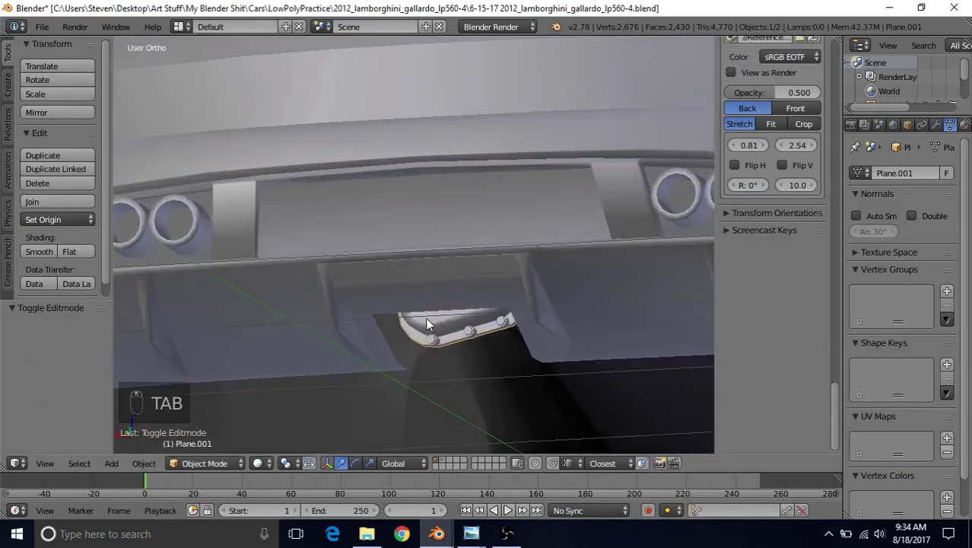
key("KP_8")
key("KP_8")
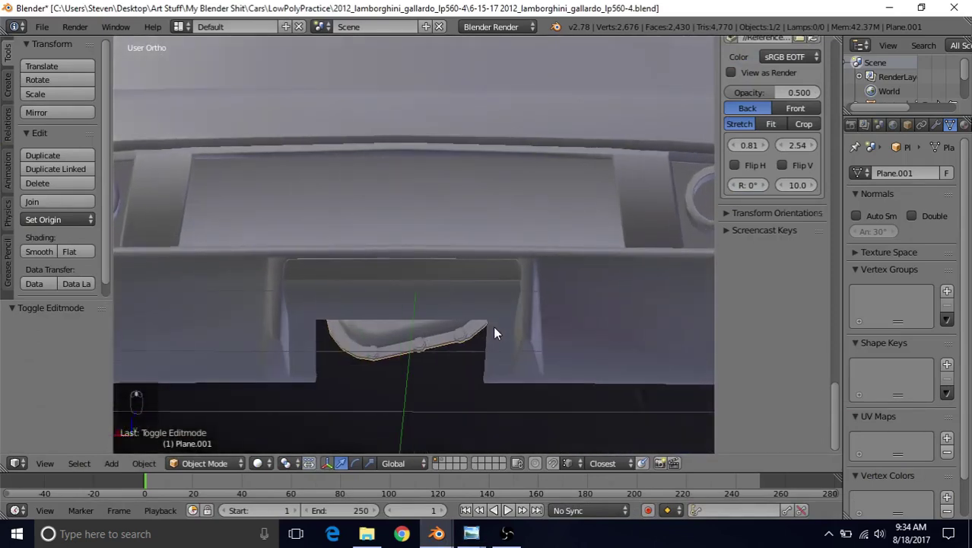
key("KP_8")
scroll(481, 337, "down", 4)
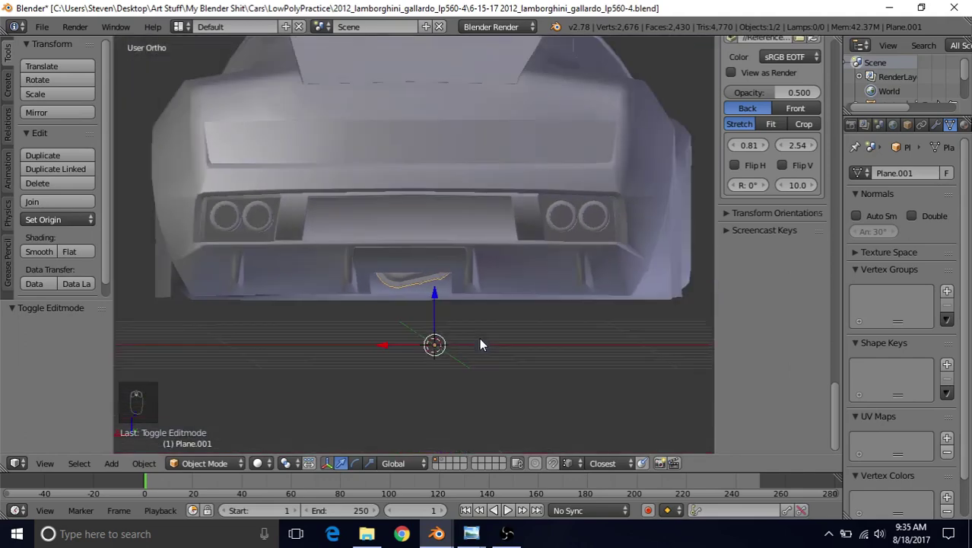
key("KP_8")
key("KP_8")
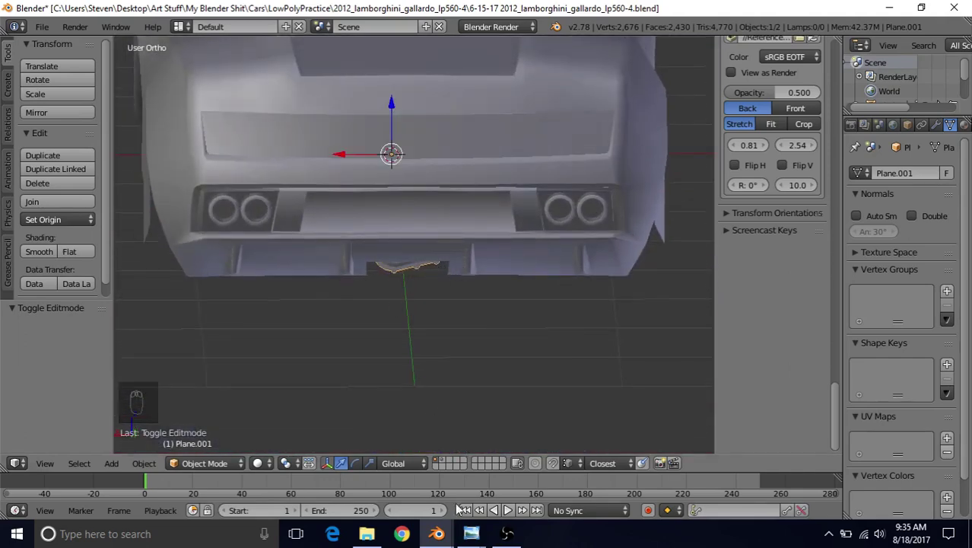
Step: Compare the cover's placement with the white car's rear photo in Windows Photo Viewer, and return to the car body file in Blender
mouse_move(471, 533)
left_click(395, 479)
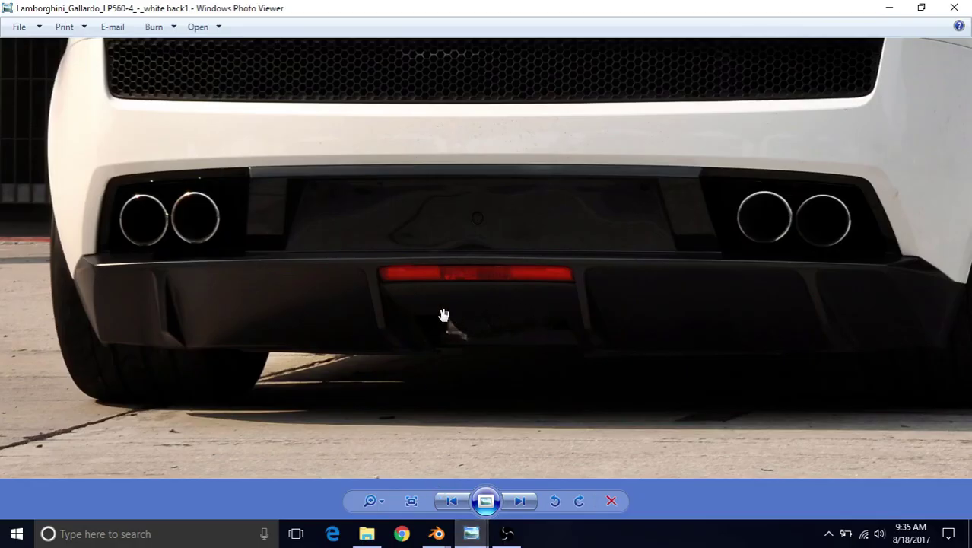
mouse_move(436, 533)
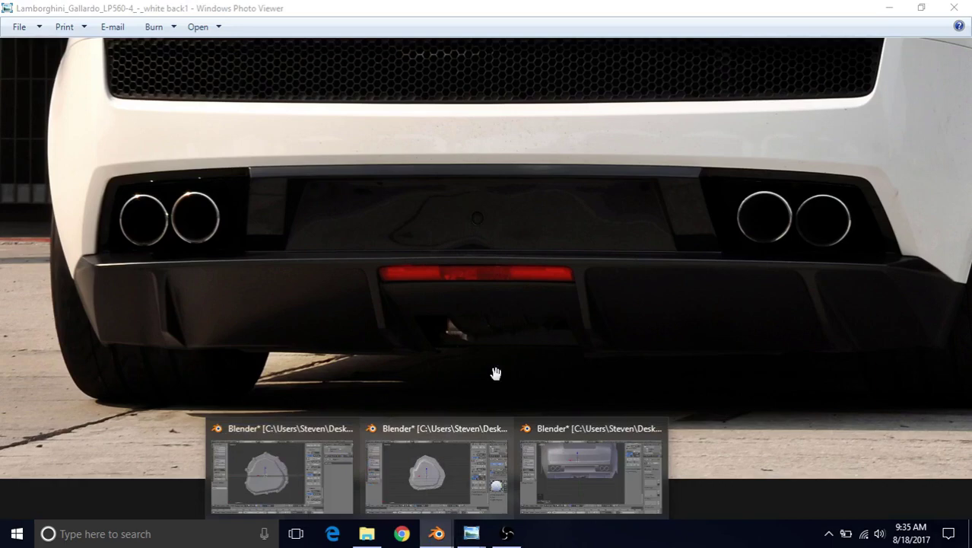
left_click(584, 461)
Step: Save the Lamborghini Gallardo blend file with the fitted cover
middle_click_drag(453, 227, 452, 228)
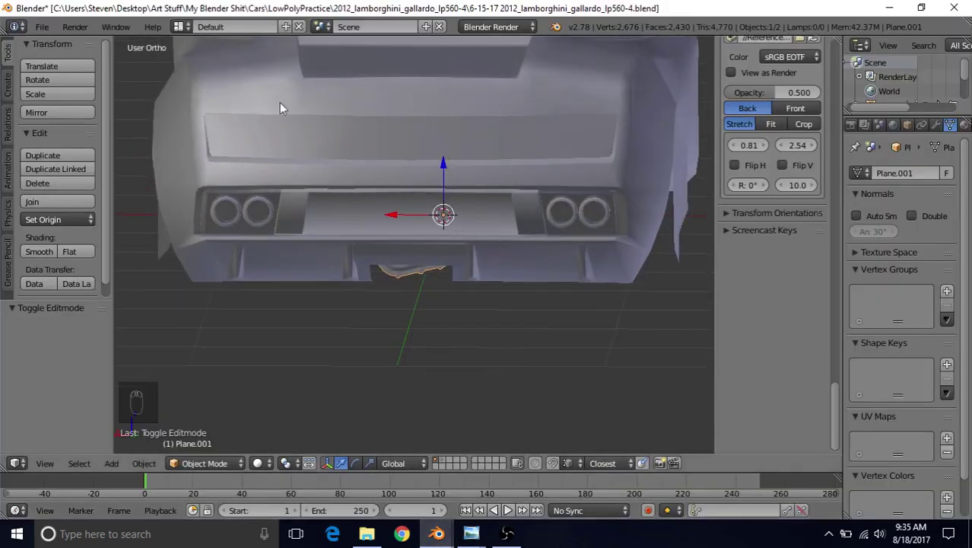
left_click(42, 27)
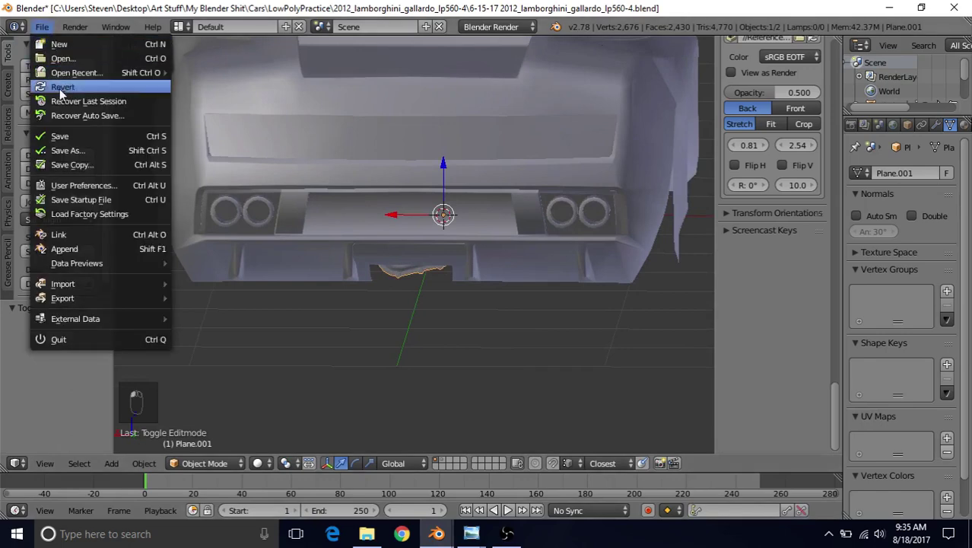
left_click(73, 137)
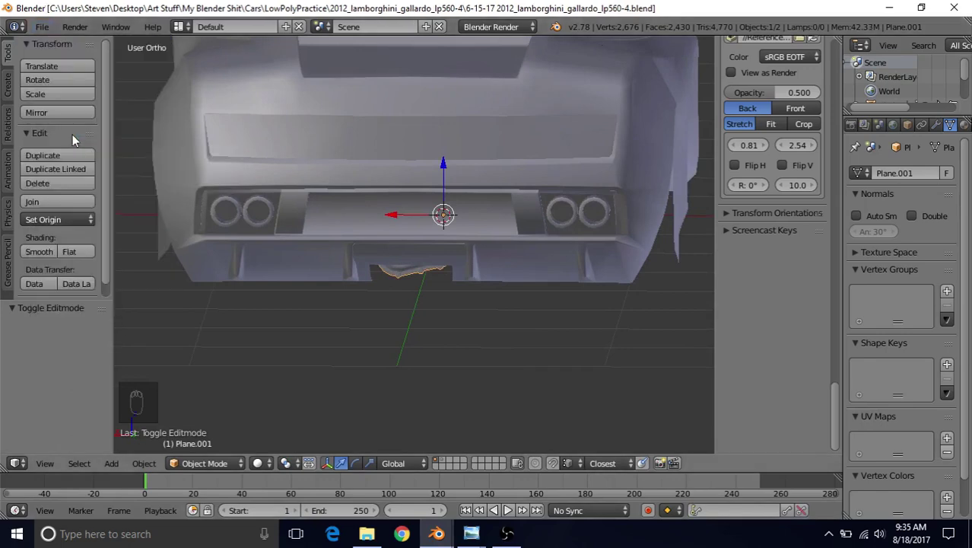